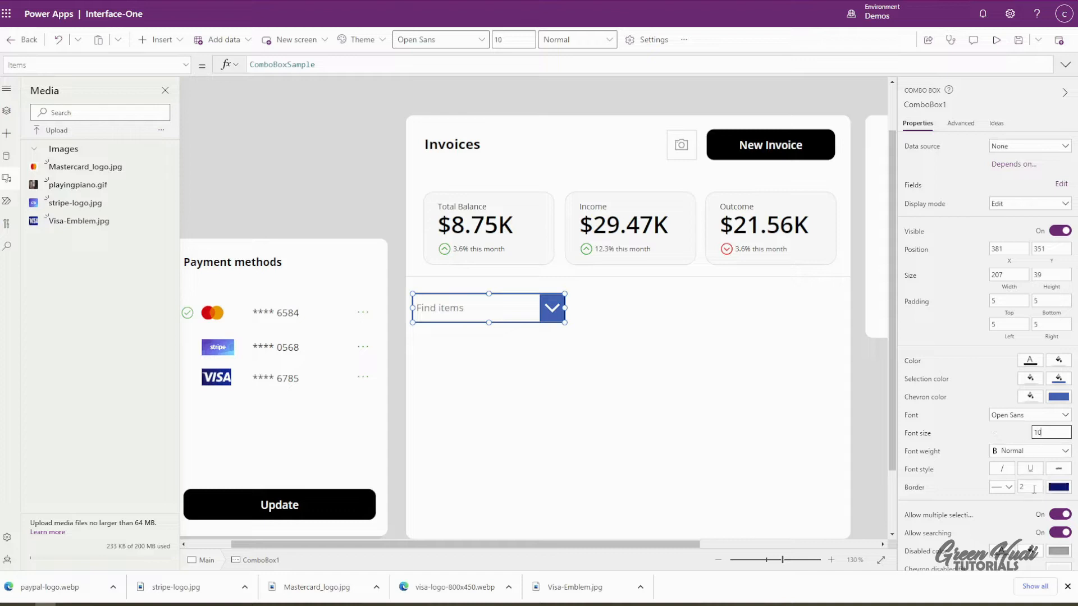
- Set the combo box's border thickness to 0 and preview the control with its item list open
double_click(1033, 487)
type("0")
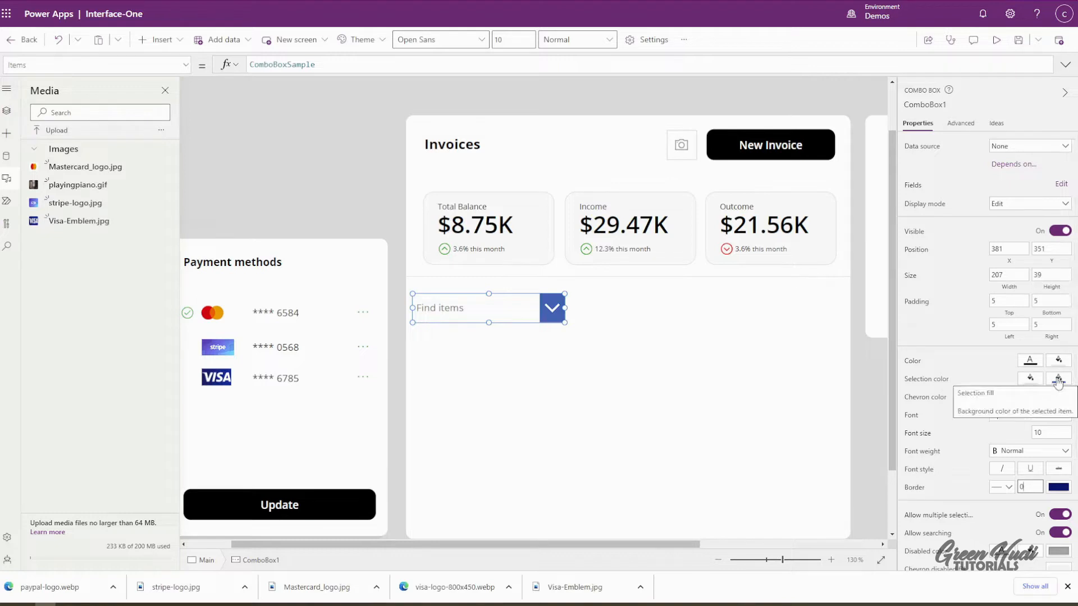
left_click(996, 39)
left_click(410, 299)
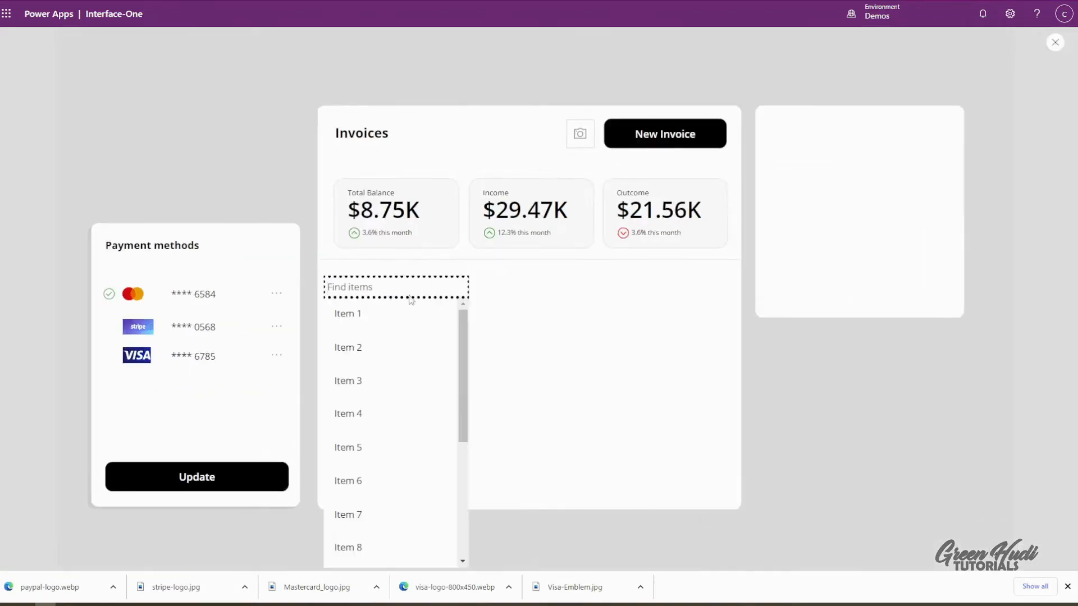
left_click(520, 293)
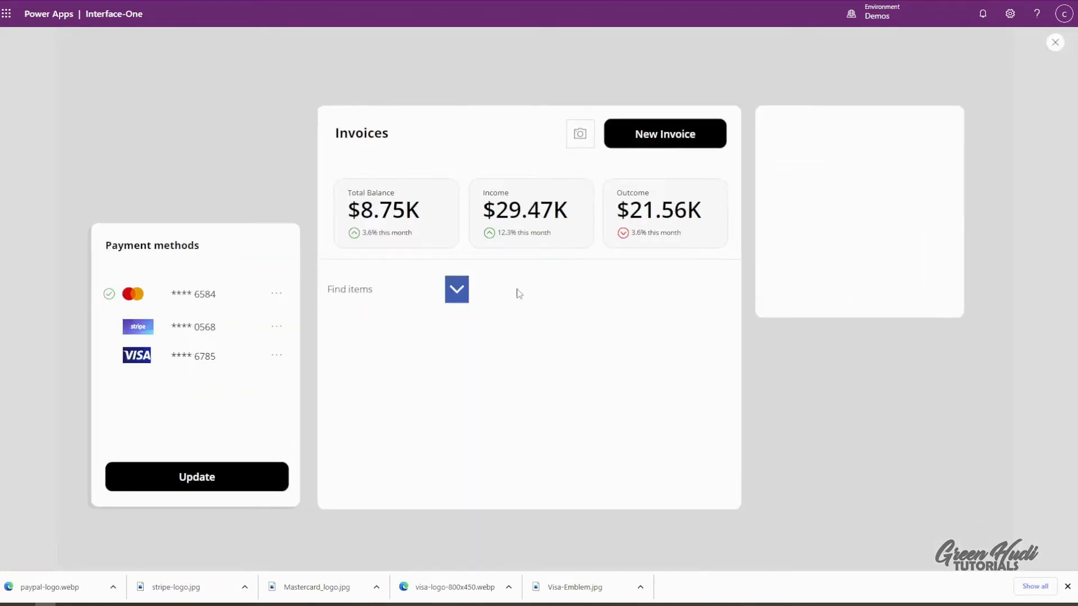
left_click(1054, 42)
- Give the combo box a border thickness of 1 and a light grey border colour, RGBA(219, 219, 219, 1)
left_click(369, 296)
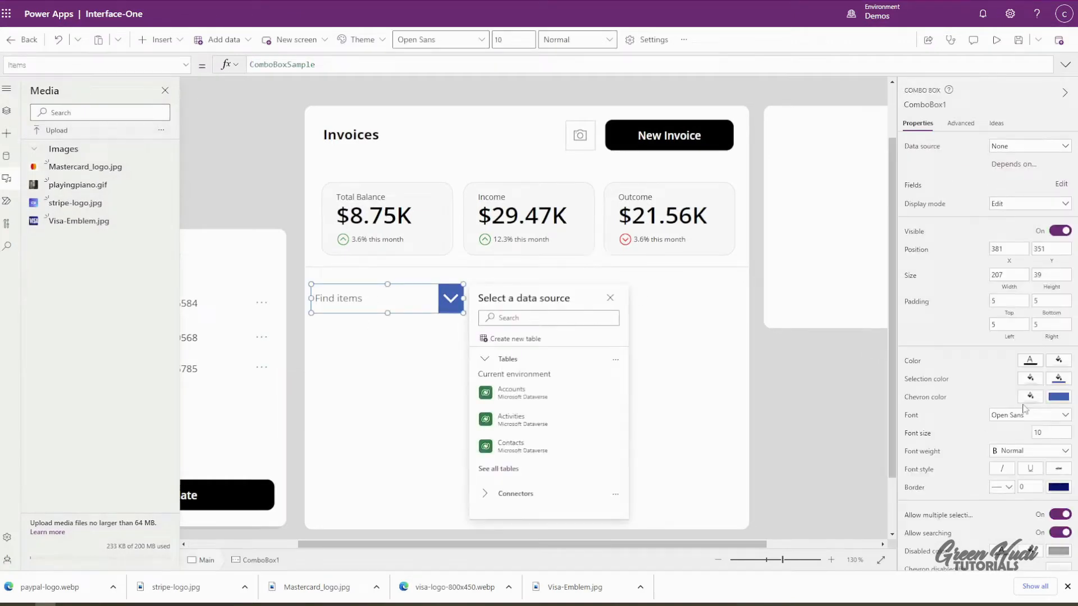
left_click(1031, 484)
left_click(1058, 487)
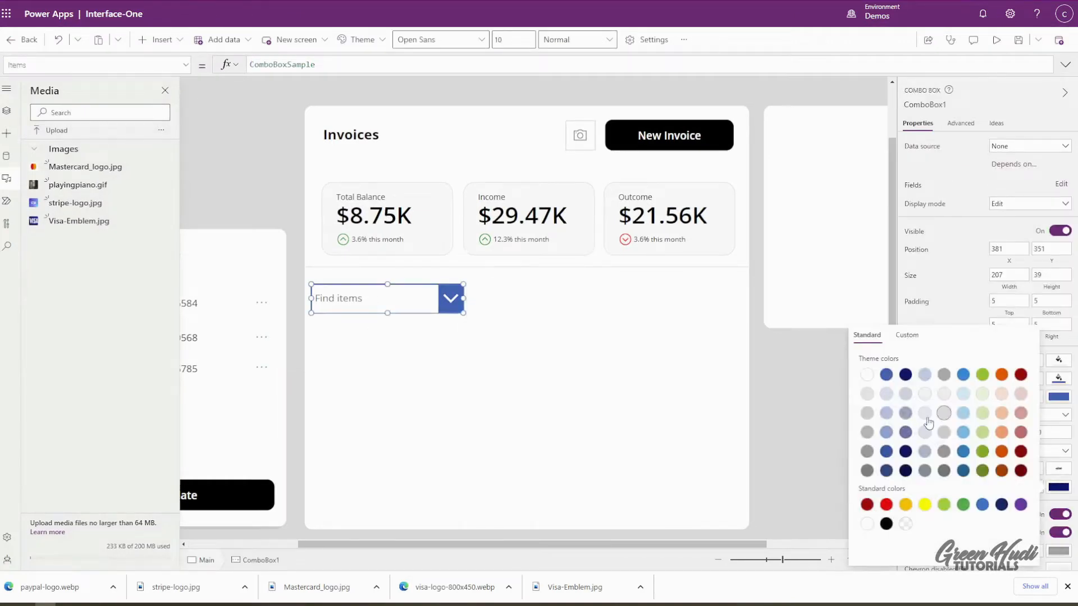
left_click(942, 415)
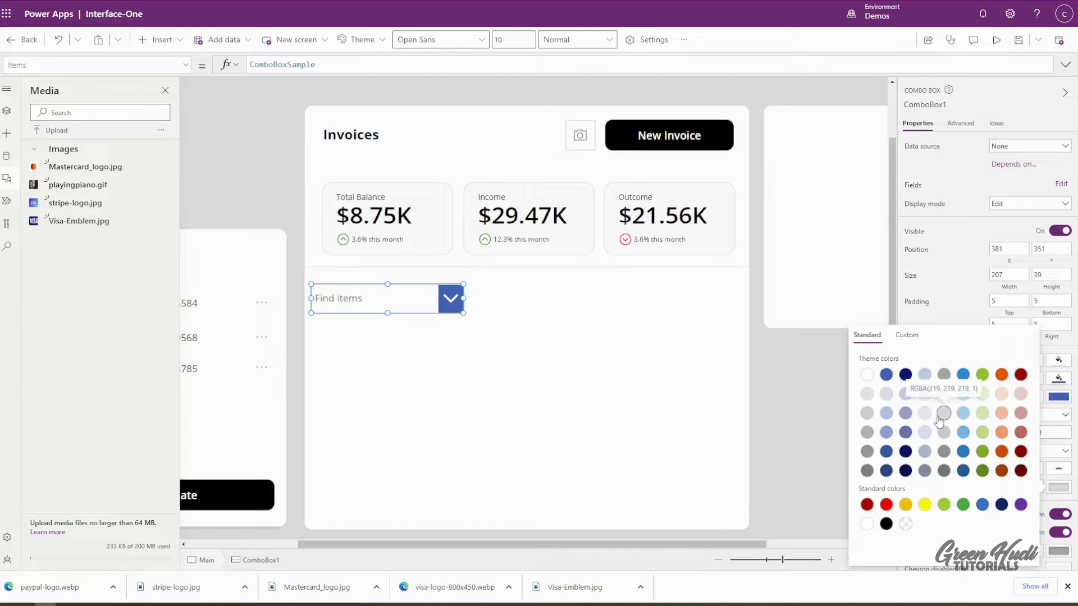
left_click(923, 176)
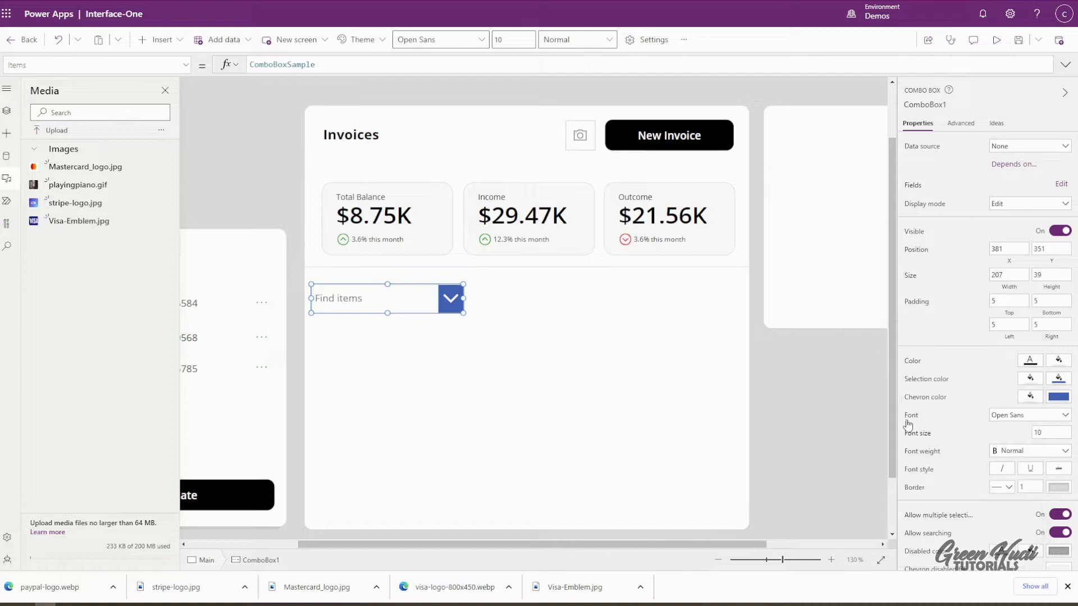
- Change the combo box's chevron background to white and the chevron itself to black
left_click(1058, 399)
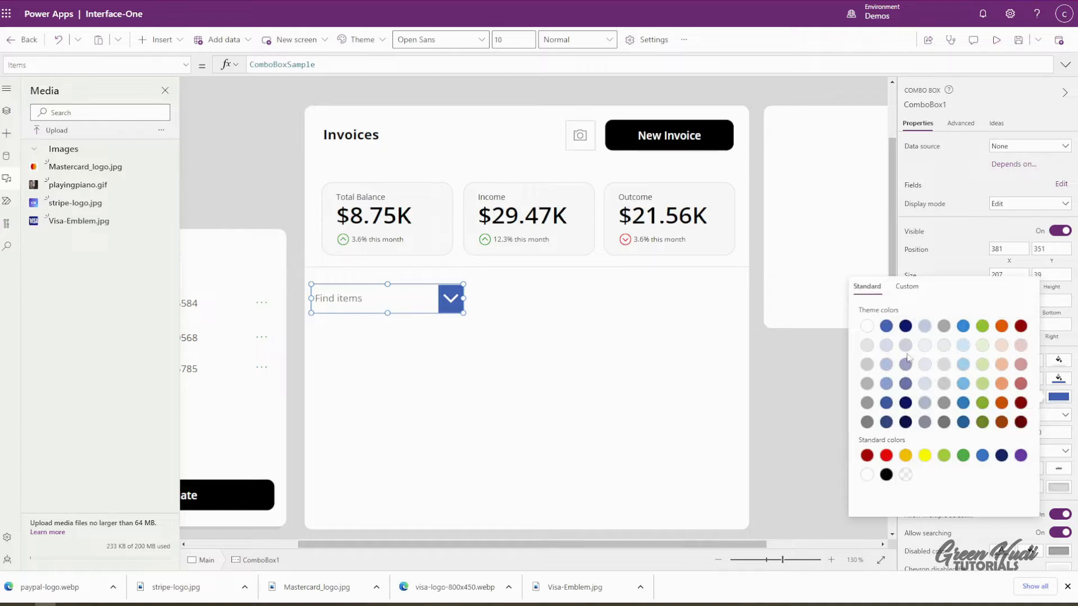
left_click(866, 327)
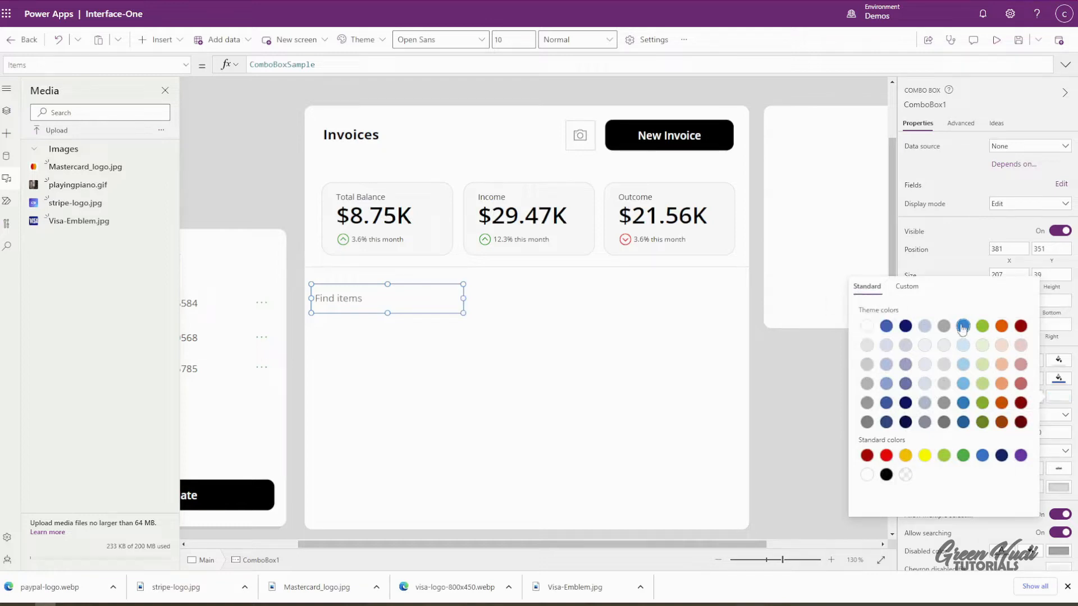
left_click(1030, 400)
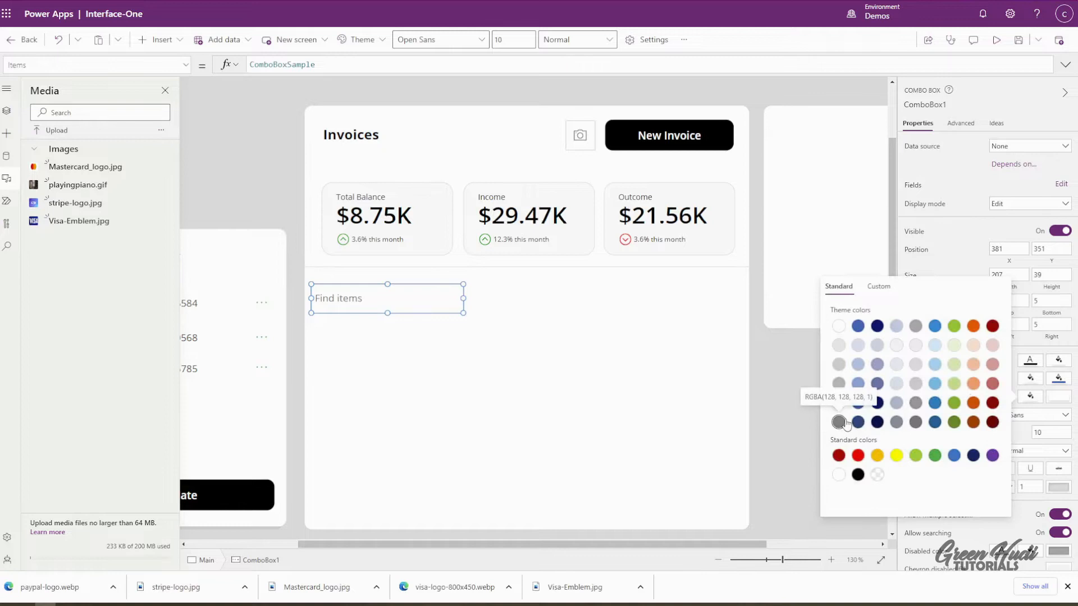
left_click(857, 475)
left_click(946, 224)
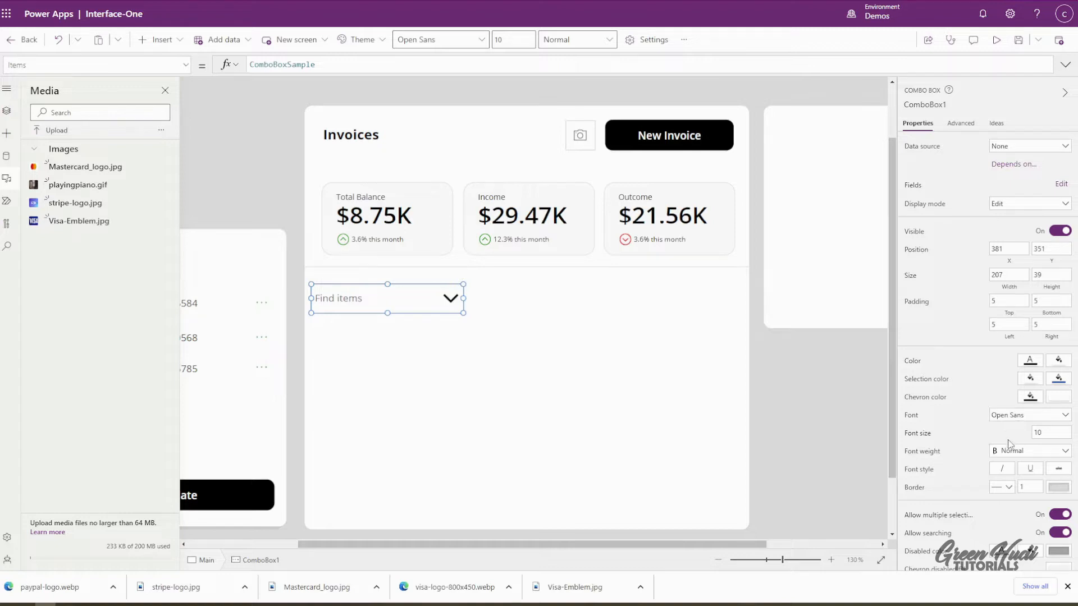
- Look at the combo box's selection fill colour choices and preview its drop-down list and chevron
left_click(1058, 379)
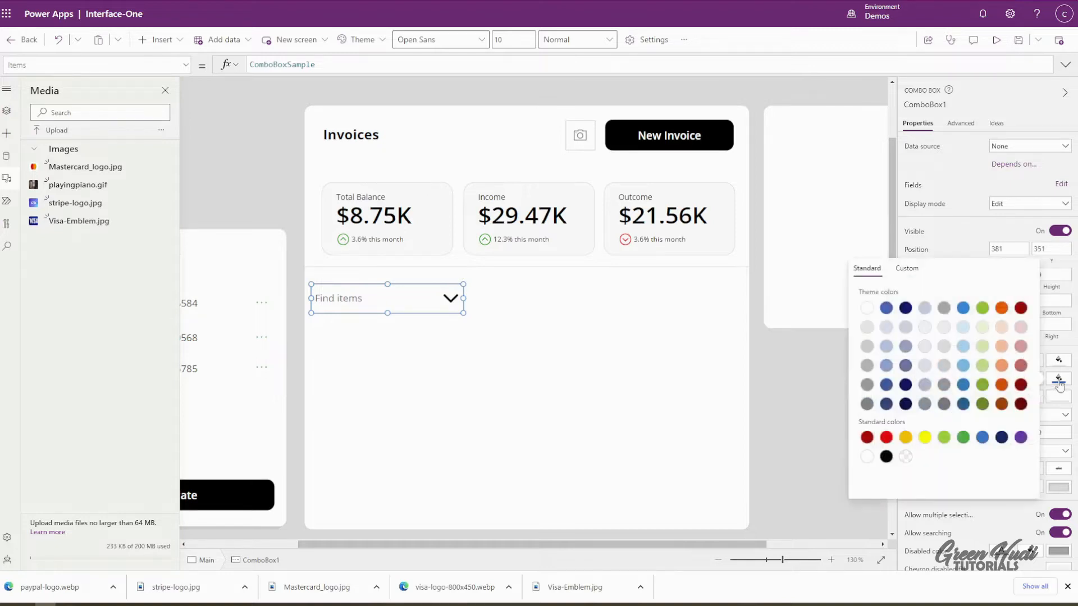
left_click(906, 457)
left_click(996, 40)
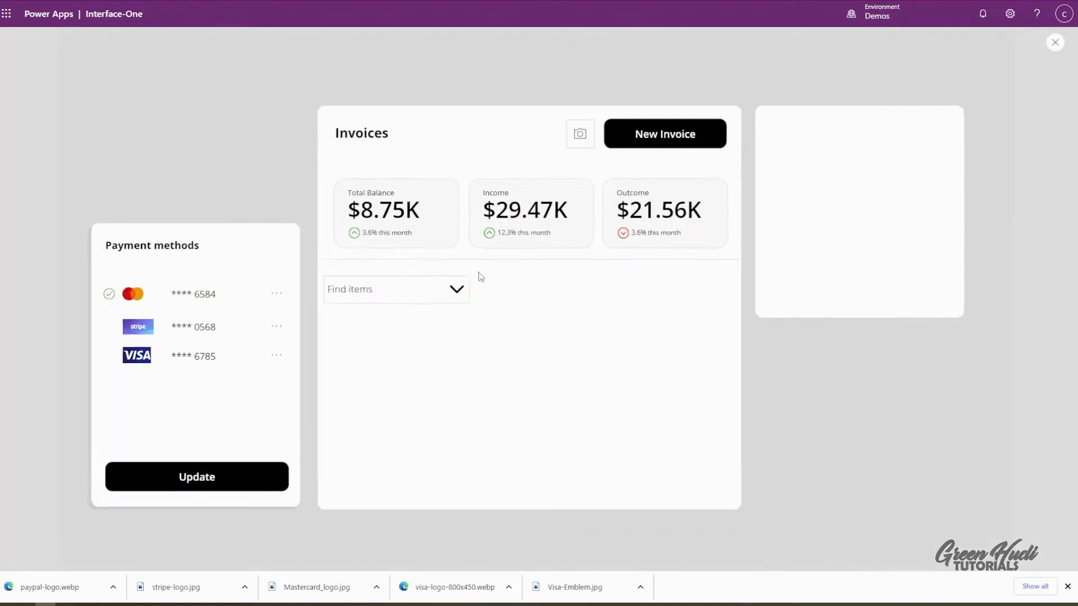
left_click(384, 294)
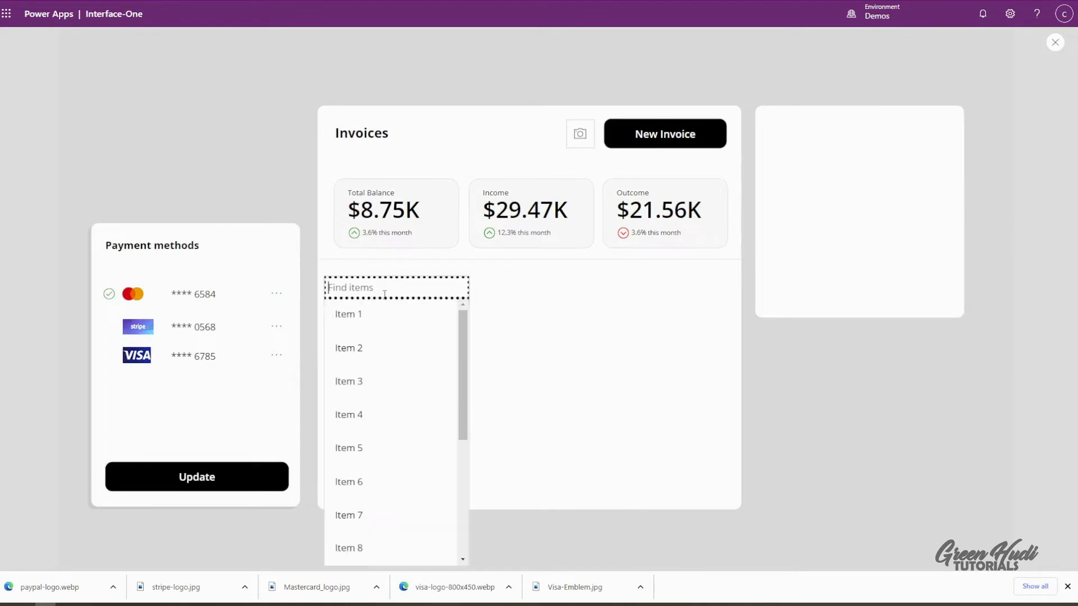
left_click(505, 299)
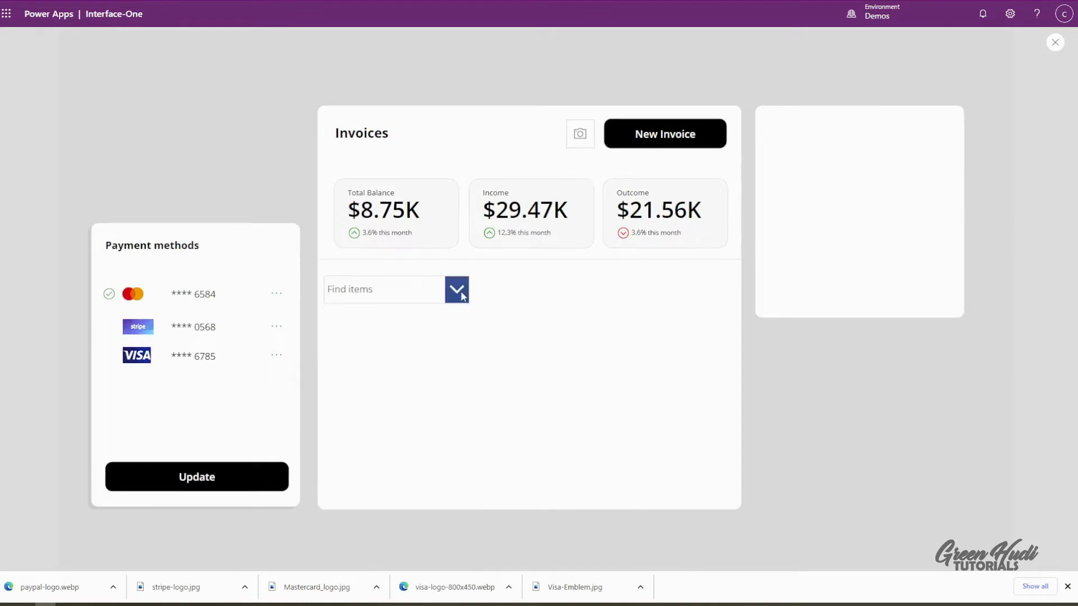
left_click(1055, 43)
- Set the combo box's selection fill to white
left_click(424, 307)
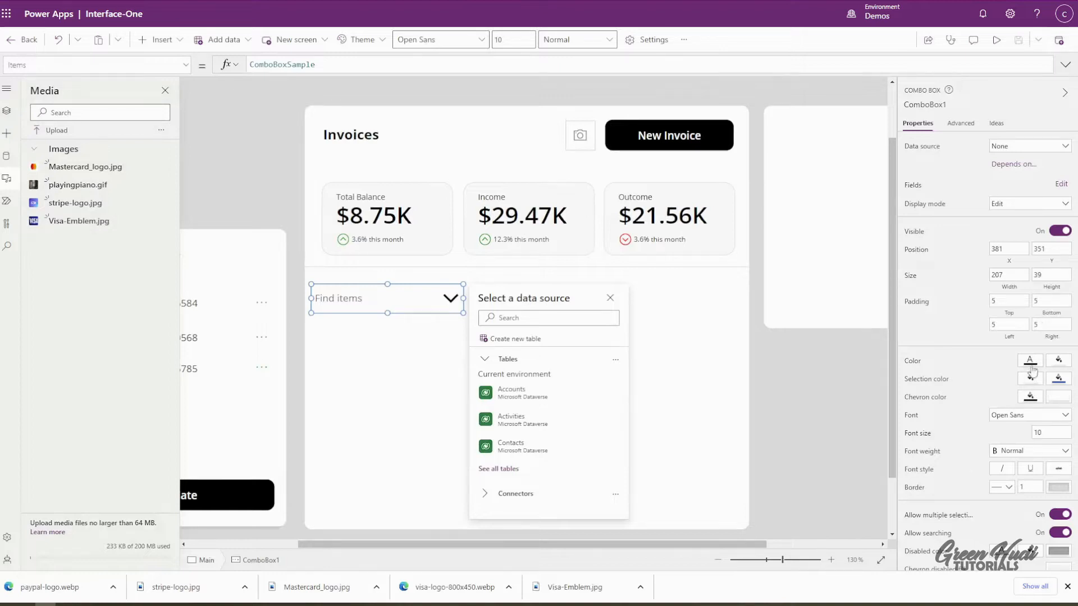
scroll(991, 521, "down", 3)
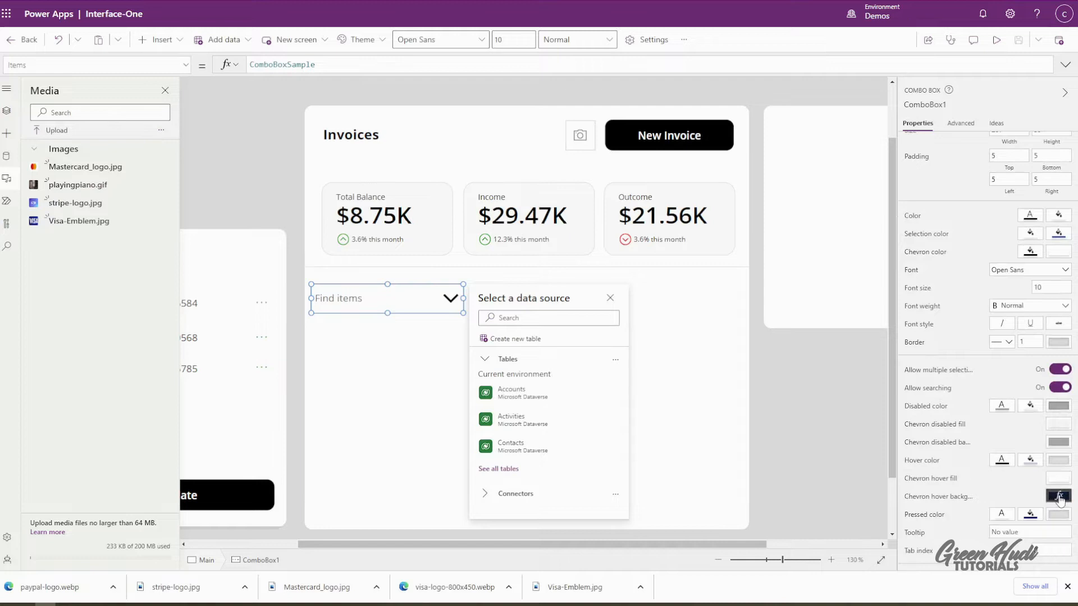
left_click(1058, 239)
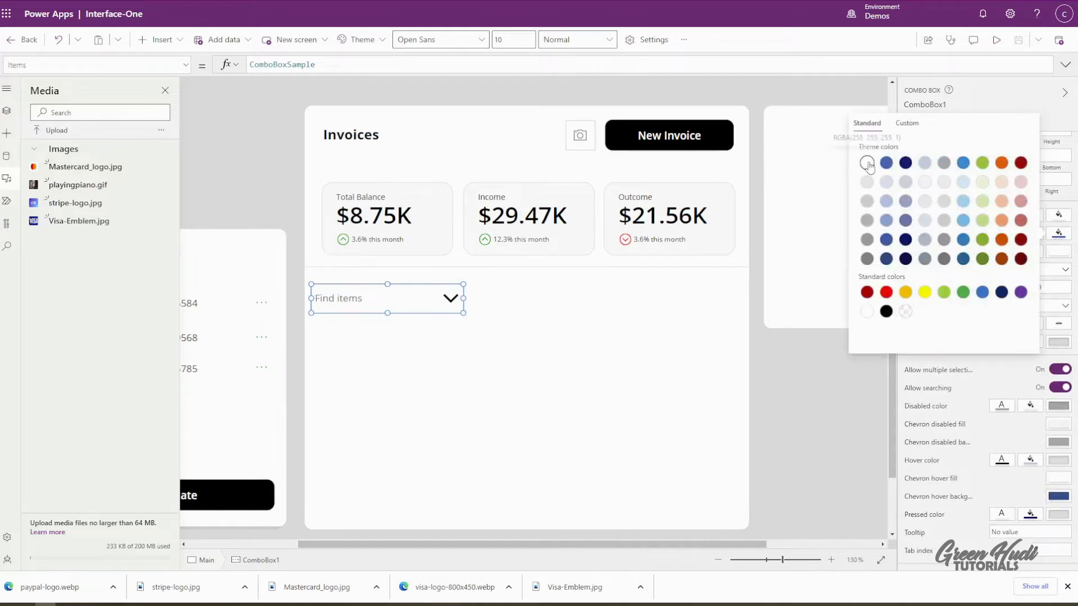
- Preview the app and check the combo box's item list with the new selection fill
left_click(996, 40)
left_click(453, 288)
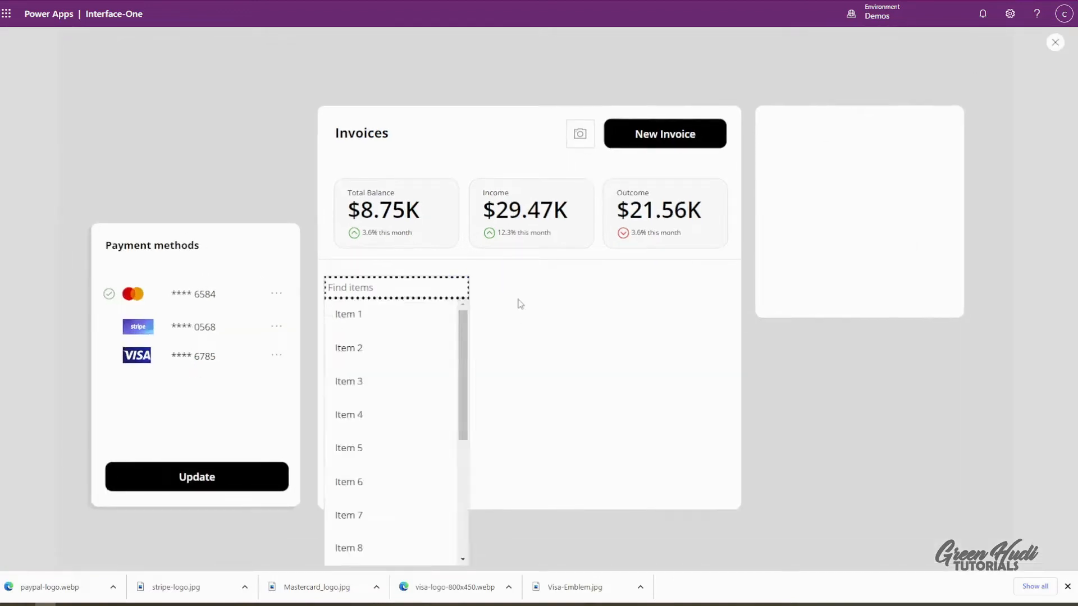
left_click(520, 304)
left_click(1055, 42)
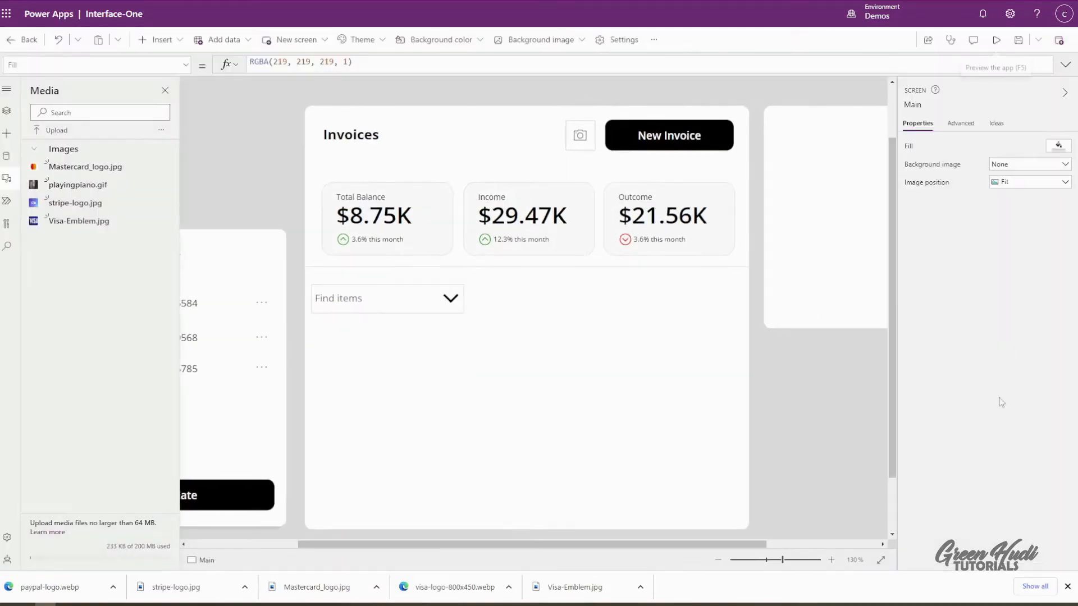
- Set the combo box's pressed fill to white and its pressed text colour to black
left_click(434, 305)
scroll(954, 281, "down", 3)
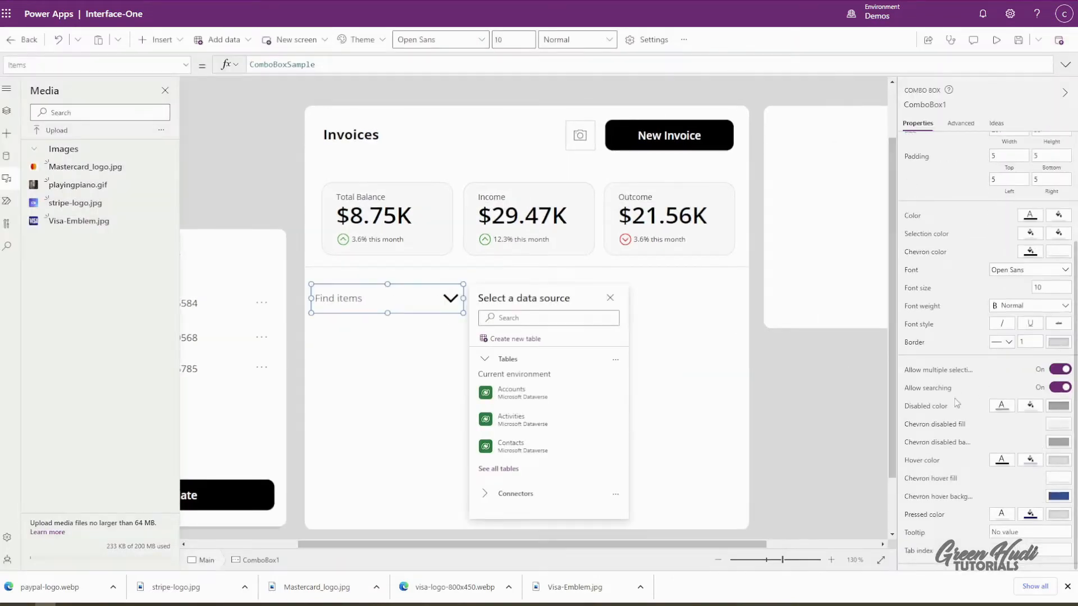
left_click(1031, 515)
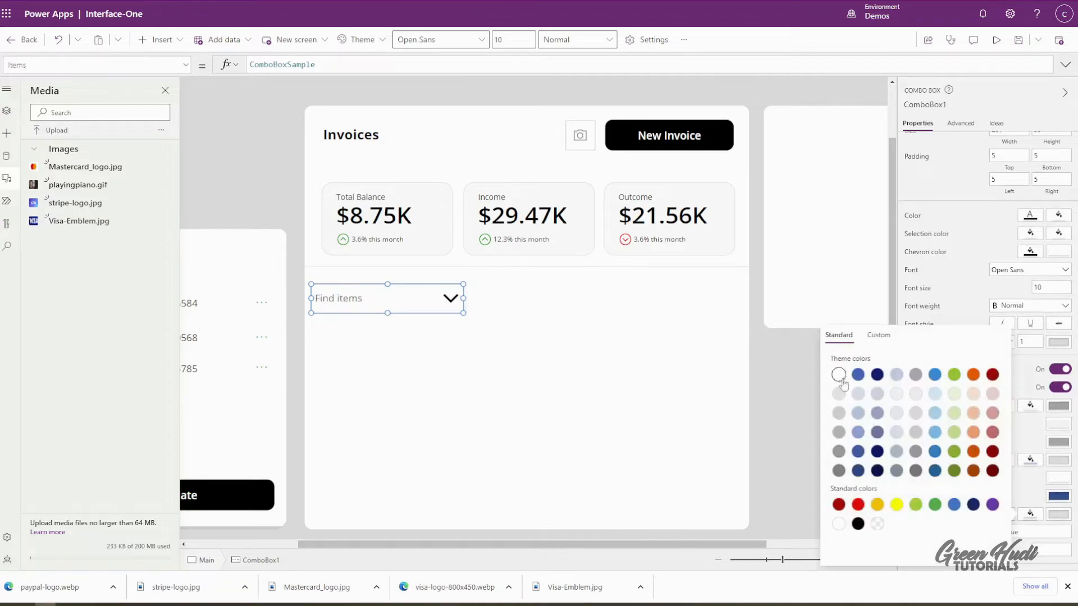
left_click(992, 514)
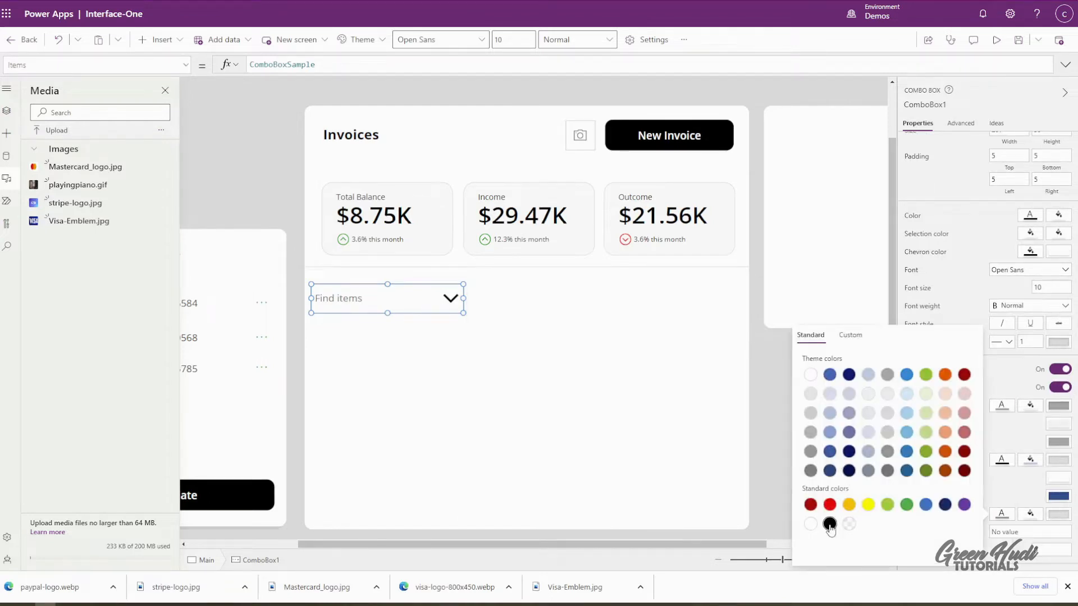
left_click(1025, 432)
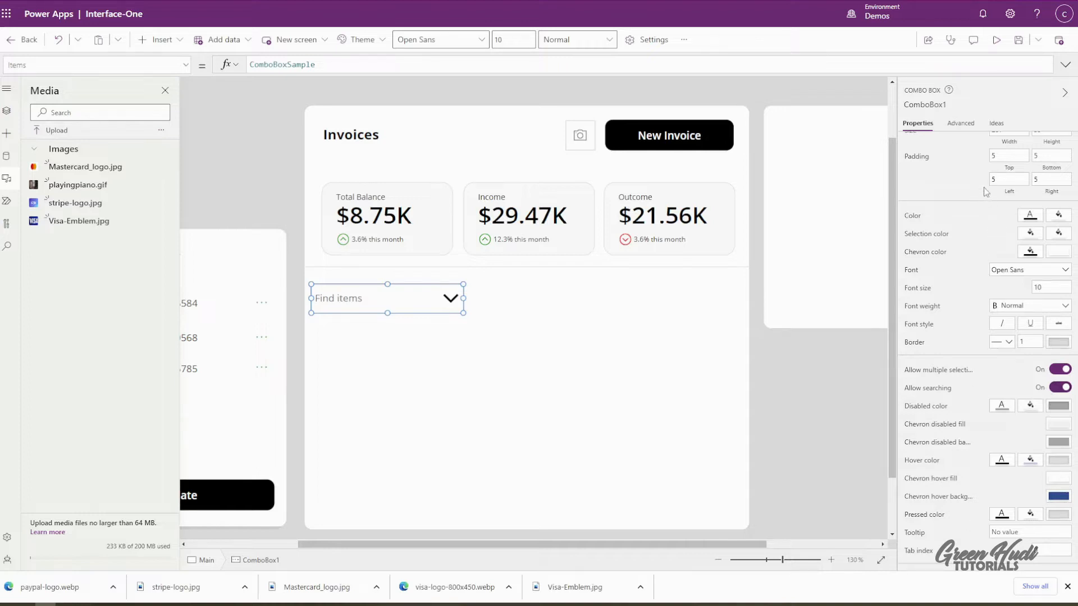
- Preview the app again, opening and closing the combo box to check its pressed colours
left_click(997, 39)
left_click(457, 290)
left_click(459, 292)
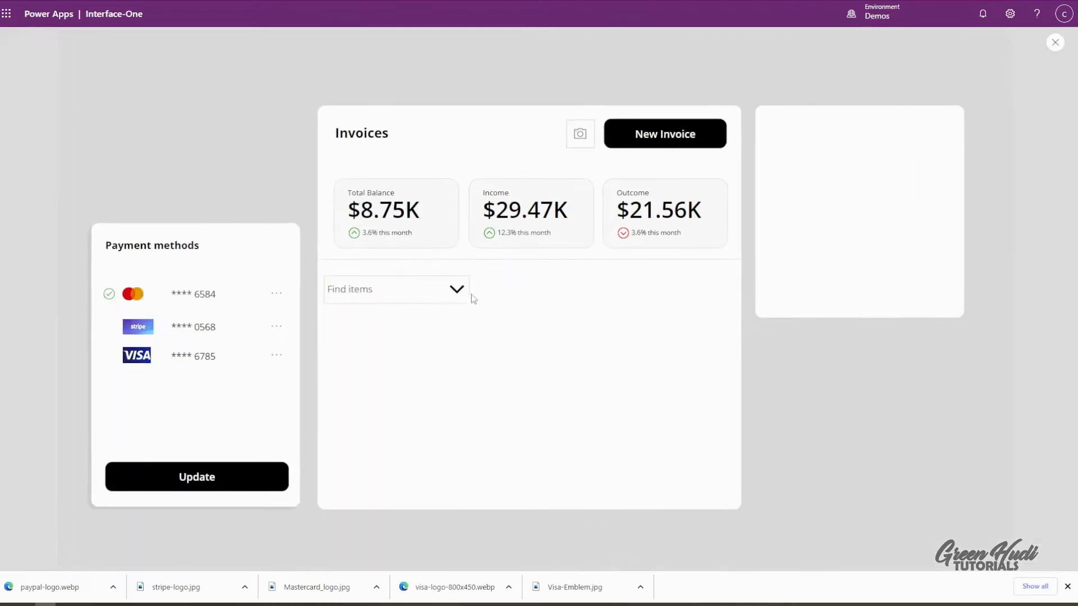
left_click(1055, 42)
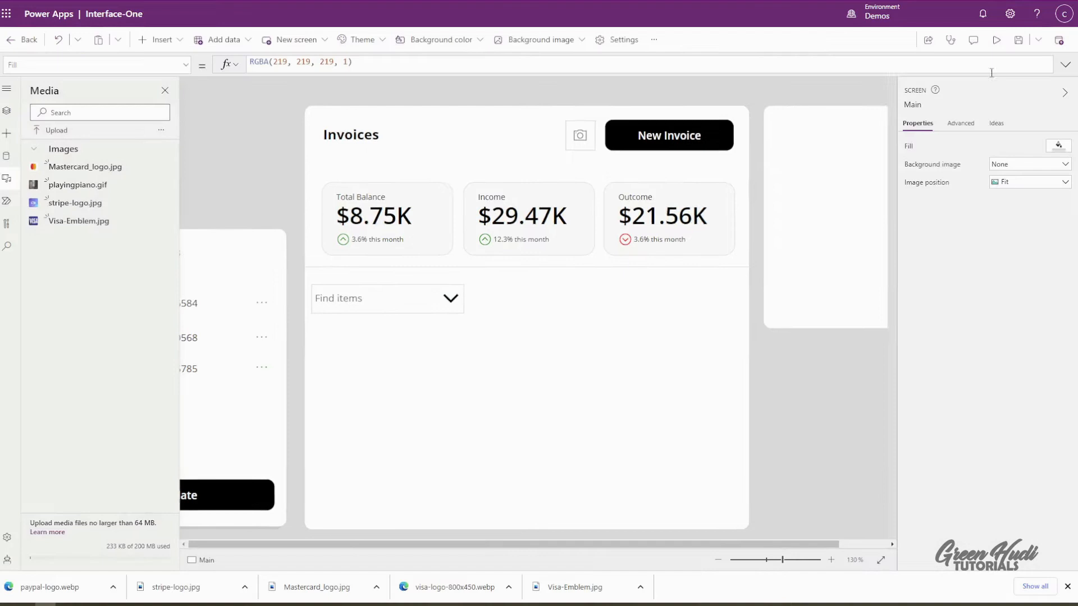
- Shrink the combo box to a height of about 28 and set its font size to 8
left_click(426, 306)
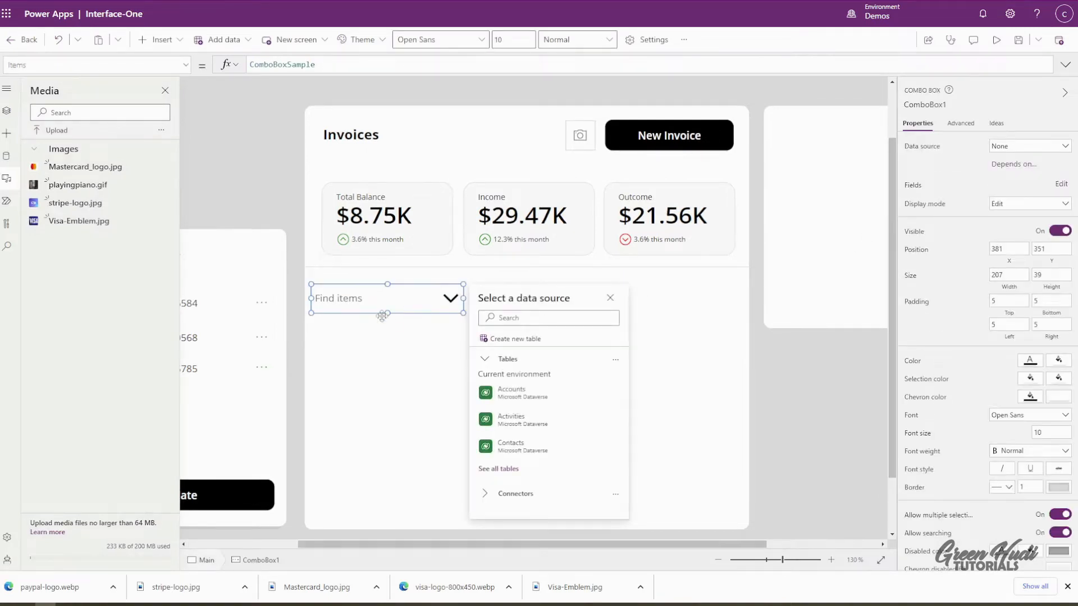
left_click_drag(388, 313, 388, 289)
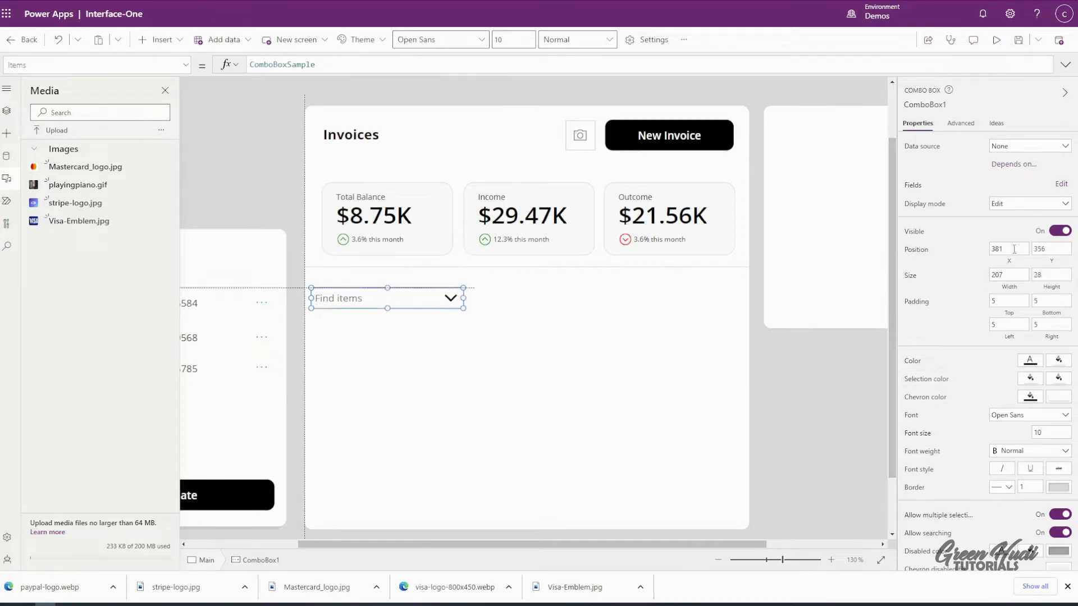
left_click(1039, 431)
type("8")
- Set the combo box's left padding to 10
left_click(1004, 324)
type("10")
scroll(961, 358, "down", 3)
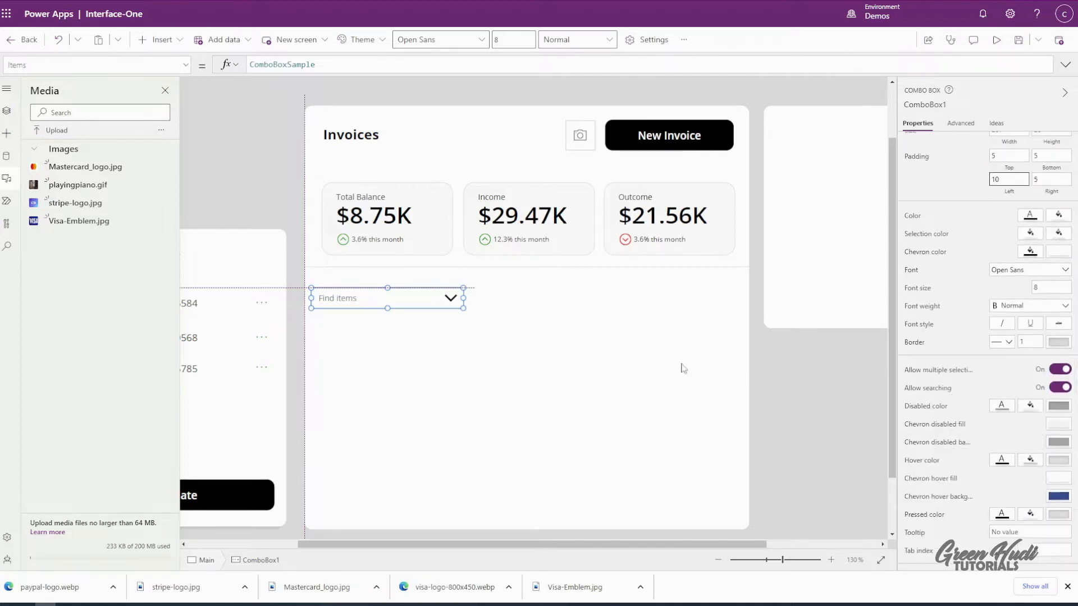
- Insert a date picker about 164 wide and 28 high, level with the combo box and right-aligned under the Outcome card
left_click(308, 185)
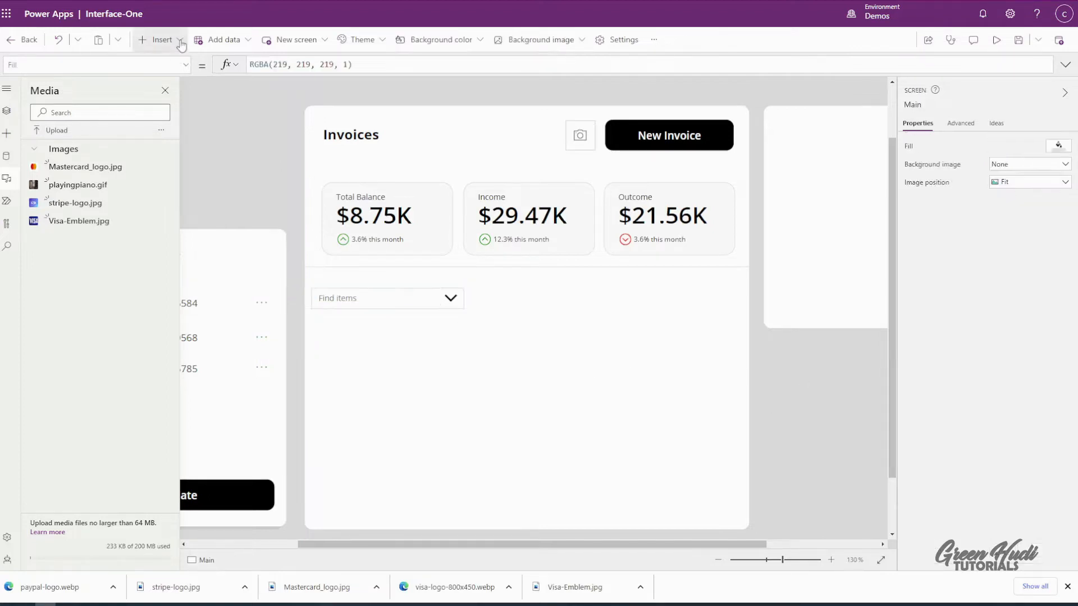
left_click(161, 39)
left_click(168, 346)
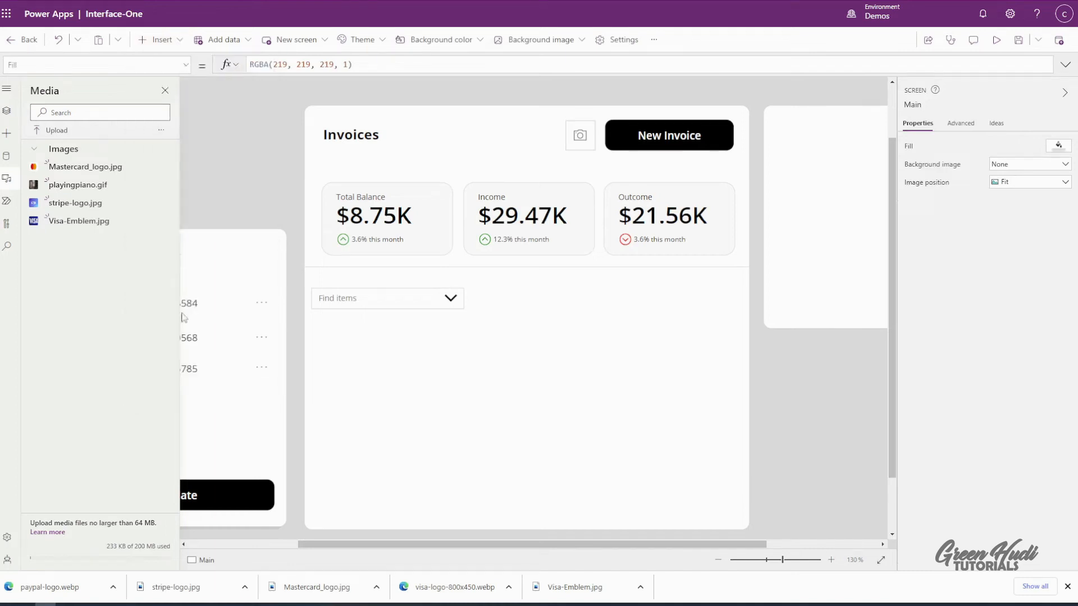
left_click_drag(234, 83, 647, 313)
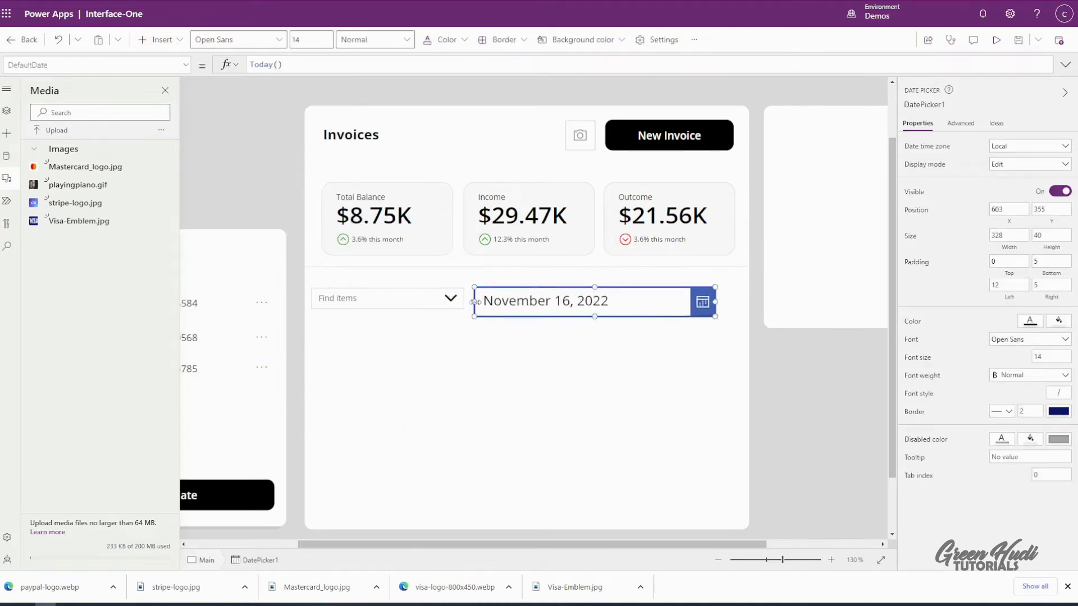
left_click_drag(475, 302, 673, 288)
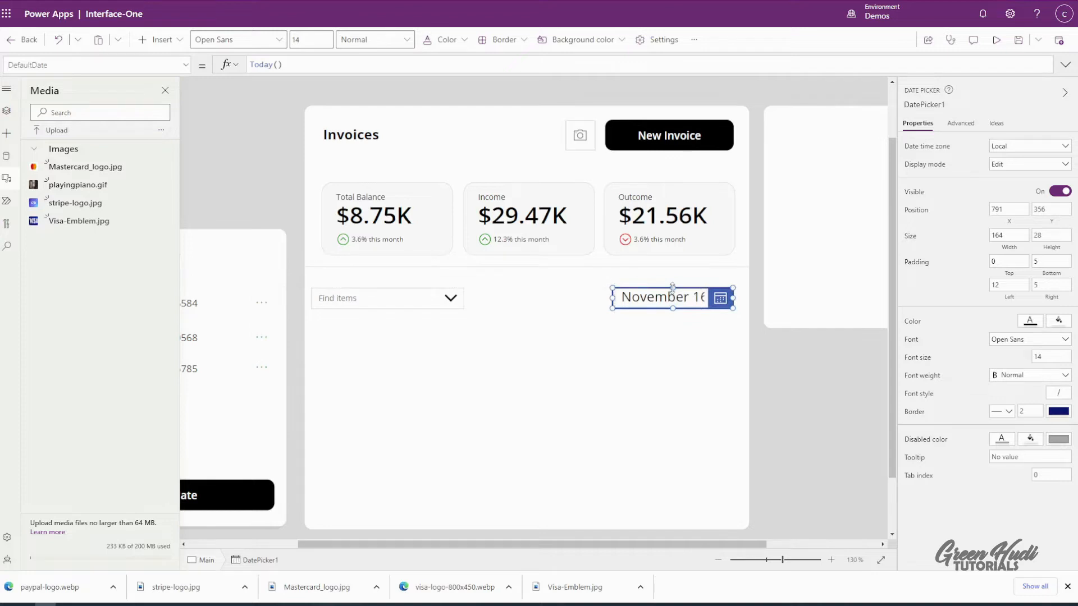
- Set the date picker's font size to 8 and its top padding to 5
left_click(1039, 357)
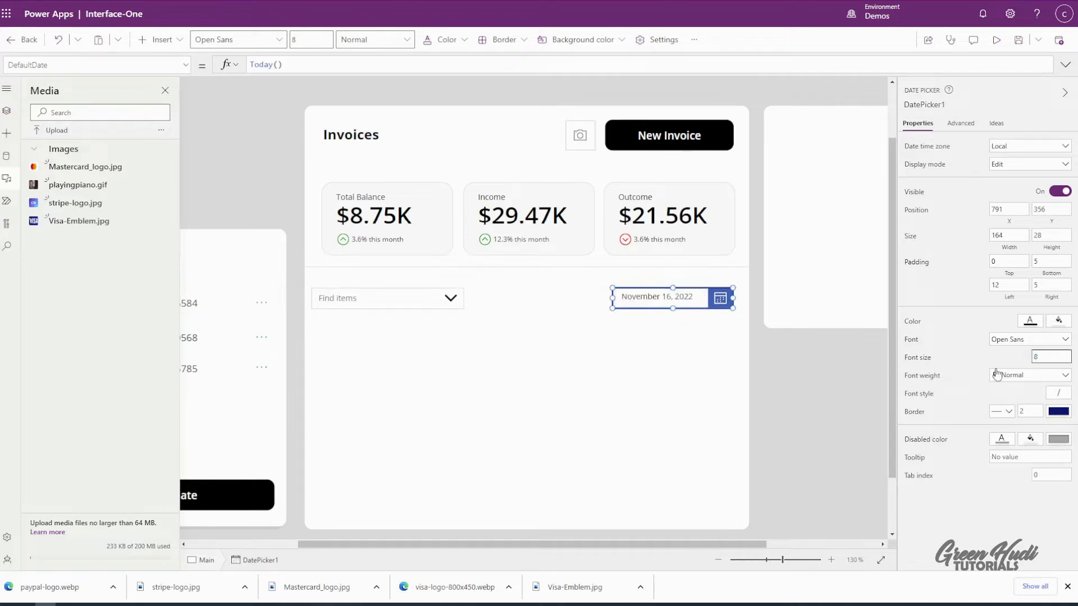
left_click(1009, 262)
type("5")
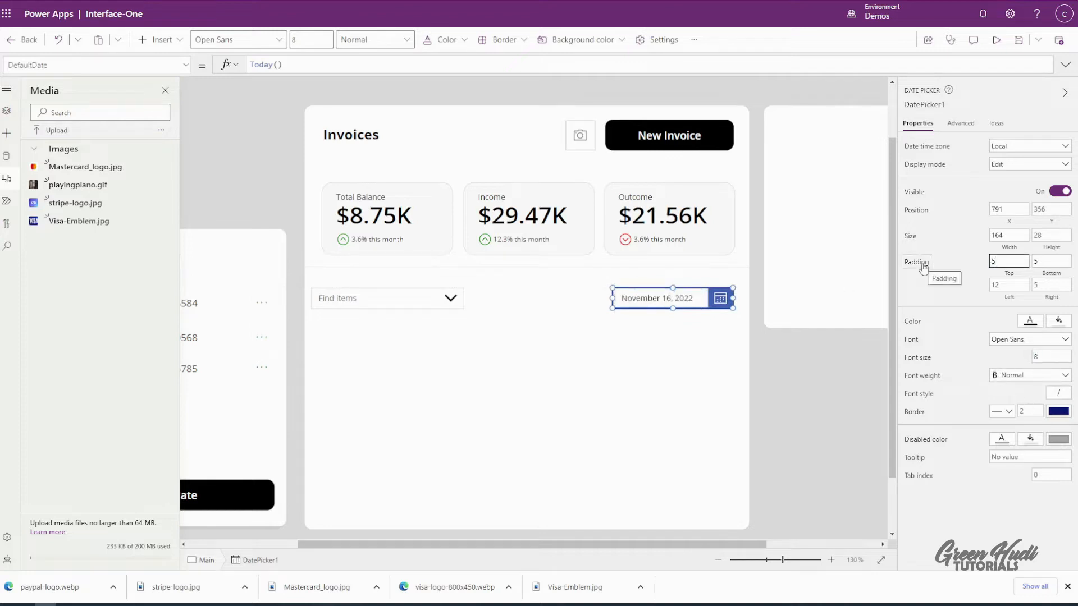
- Give the date picker a light grey border with a thickness of 1, matching the combo box
left_click(1057, 411)
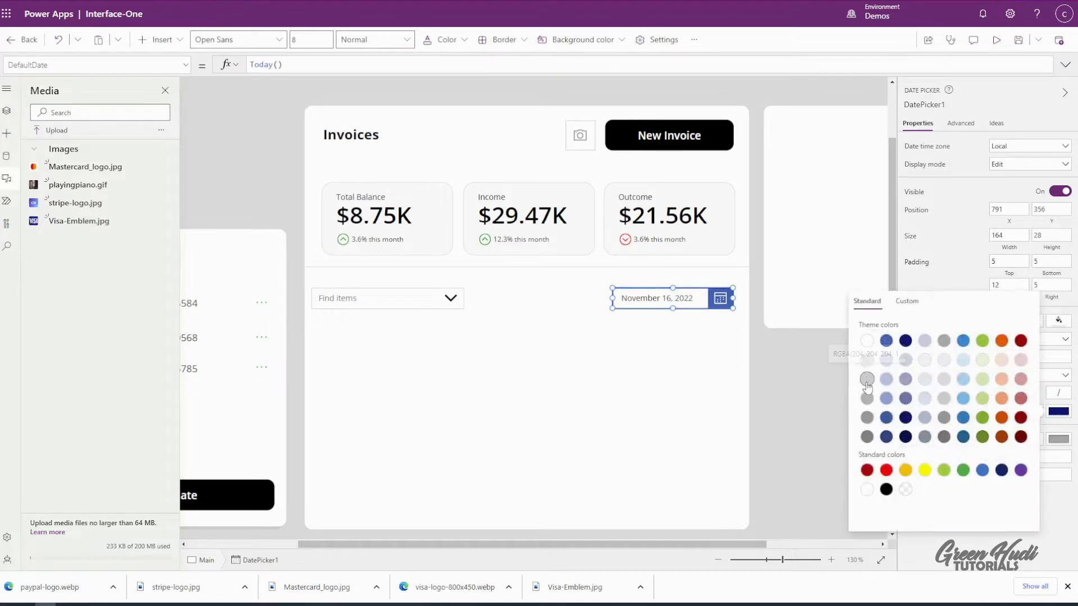
left_click(814, 377)
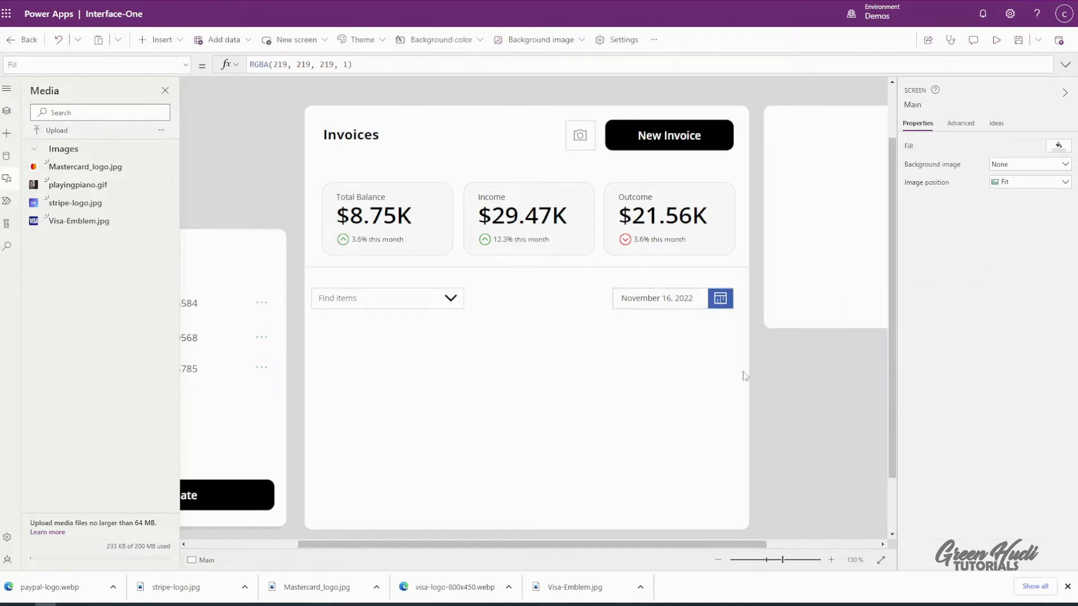
left_click(457, 303)
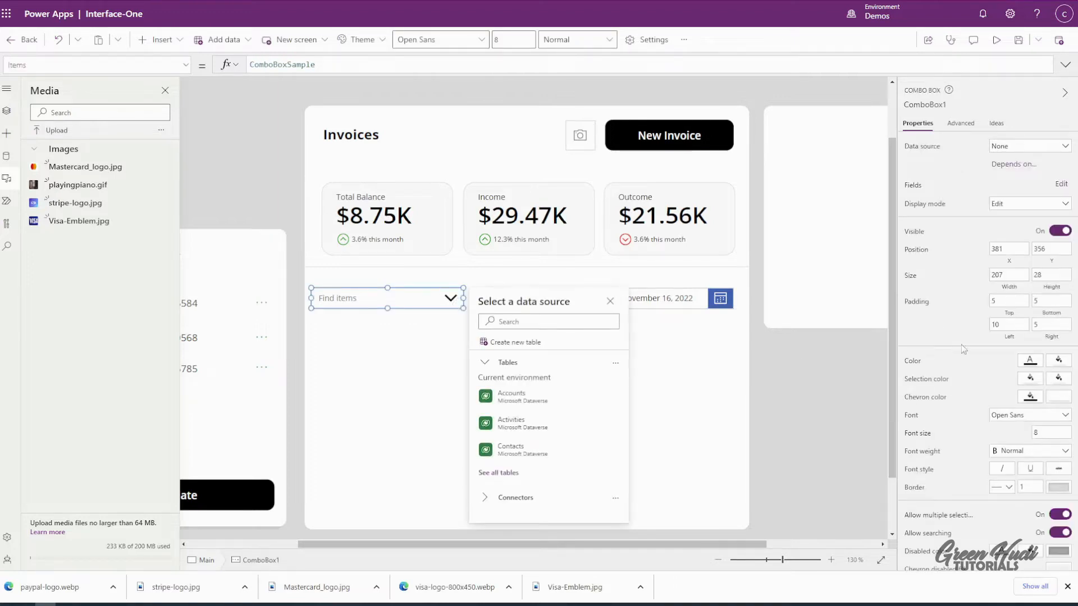
left_click(815, 340)
left_click(679, 301)
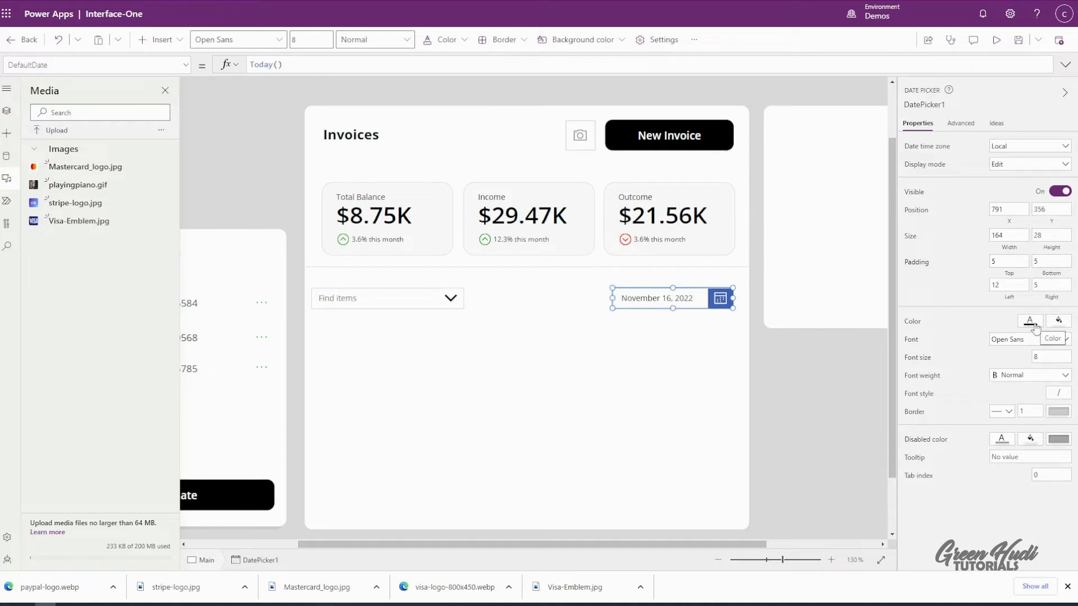
- Preview the app, open the date picker's calendar to check it, and return to editing
left_click(997, 40)
left_click(716, 295)
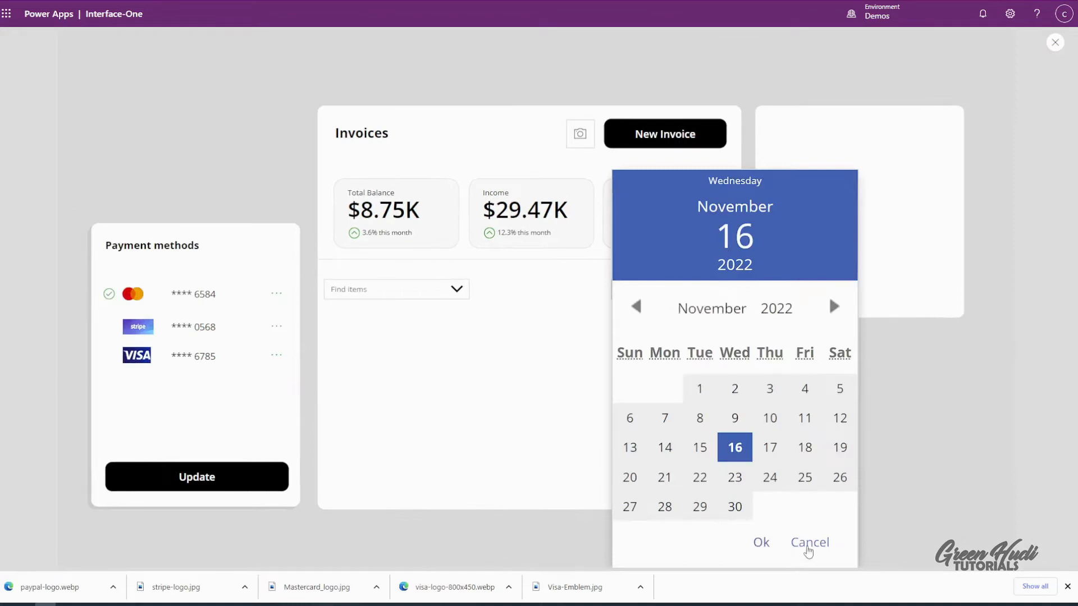
left_click(809, 543)
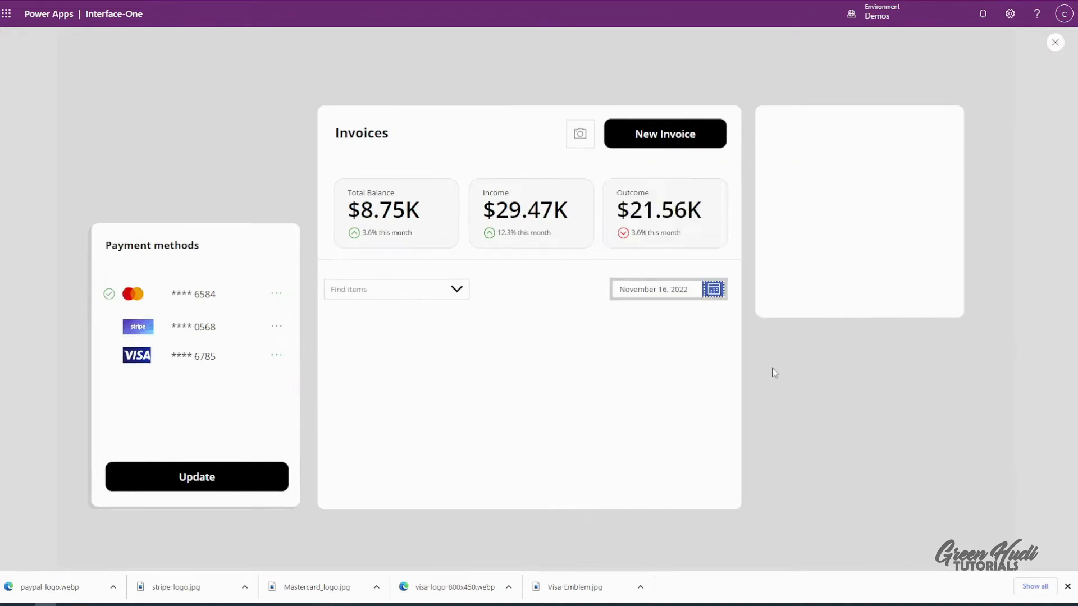
left_click(1055, 43)
- Set the date picker's FocusedBorderThickness to 1
left_click(667, 308)
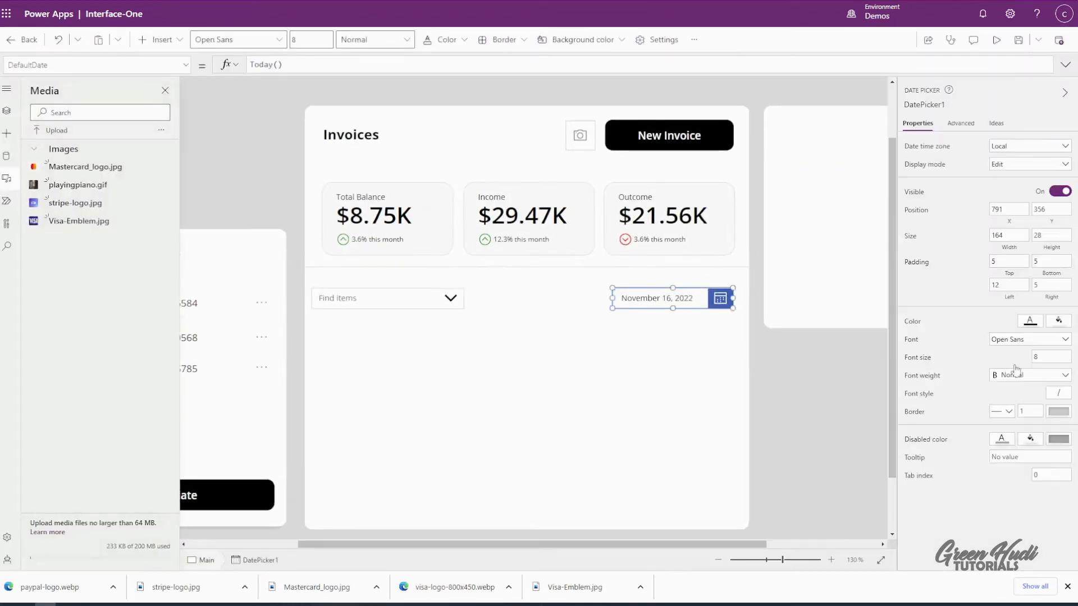
left_click(960, 122)
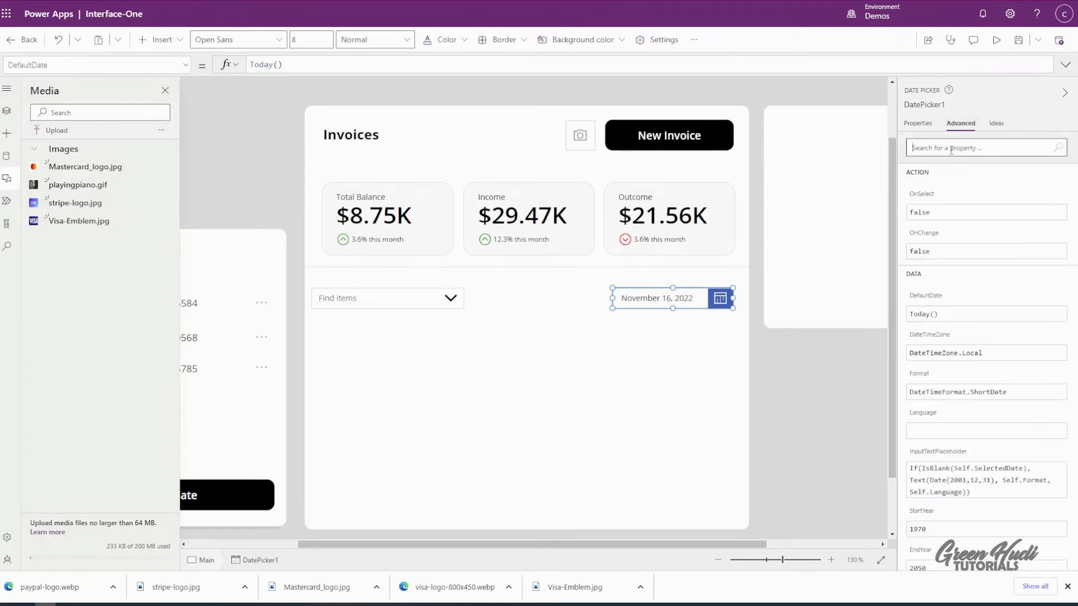
type("focus")
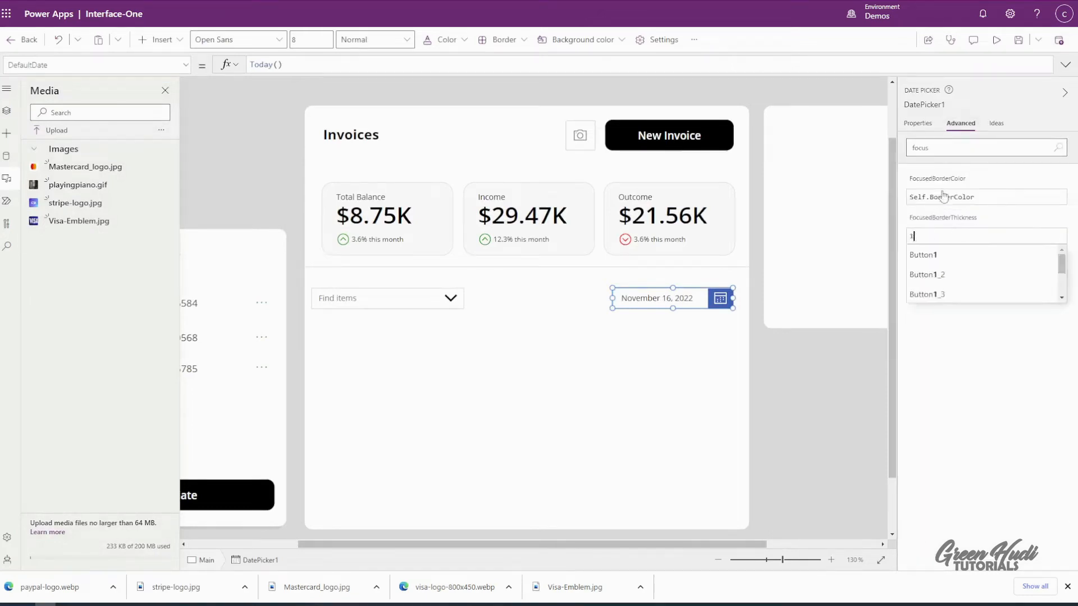
left_click(917, 124)
- Set the combo box's FocusedBorderThickness to 1
left_click(409, 300)
left_click(960, 123)
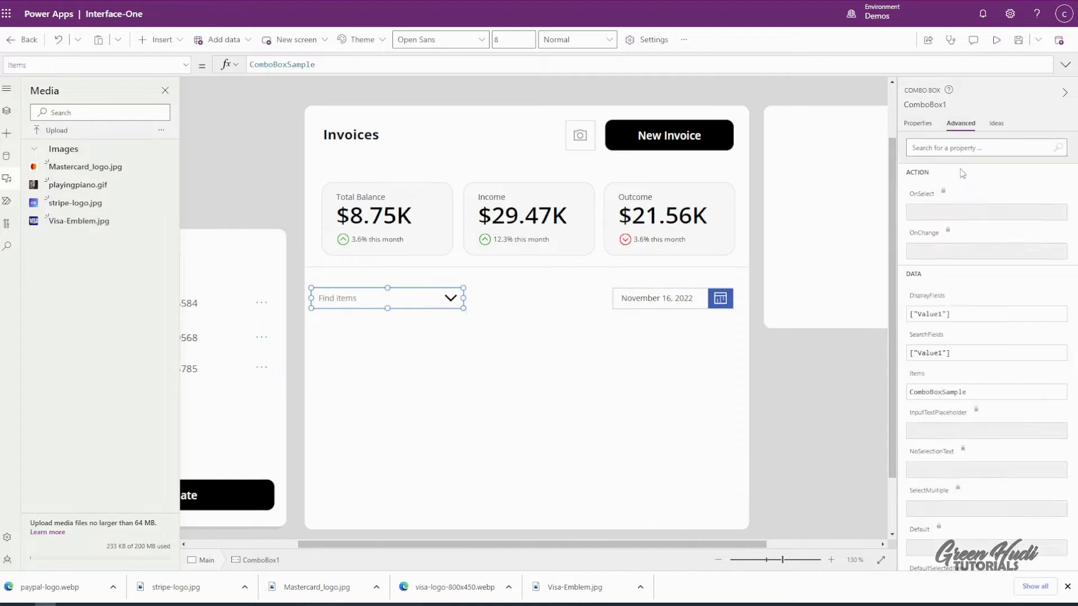
type("focus")
left_click(963, 237)
key("BackSpace")
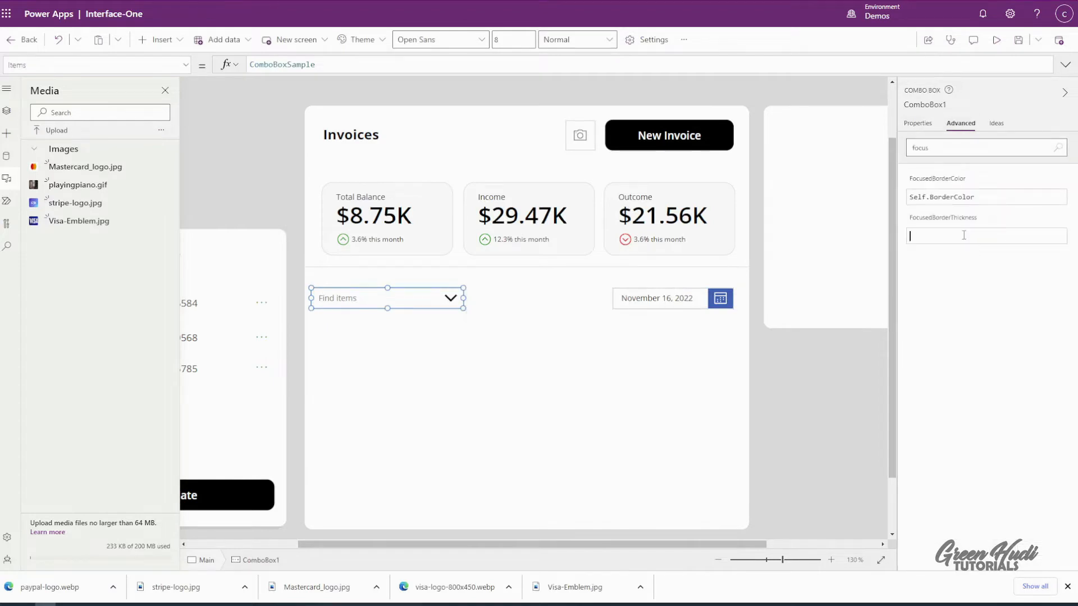
type("1")
left_click(930, 123)
left_click(954, 125)
left_click(946, 148)
key("ctrl+a")
key("BackSpace")
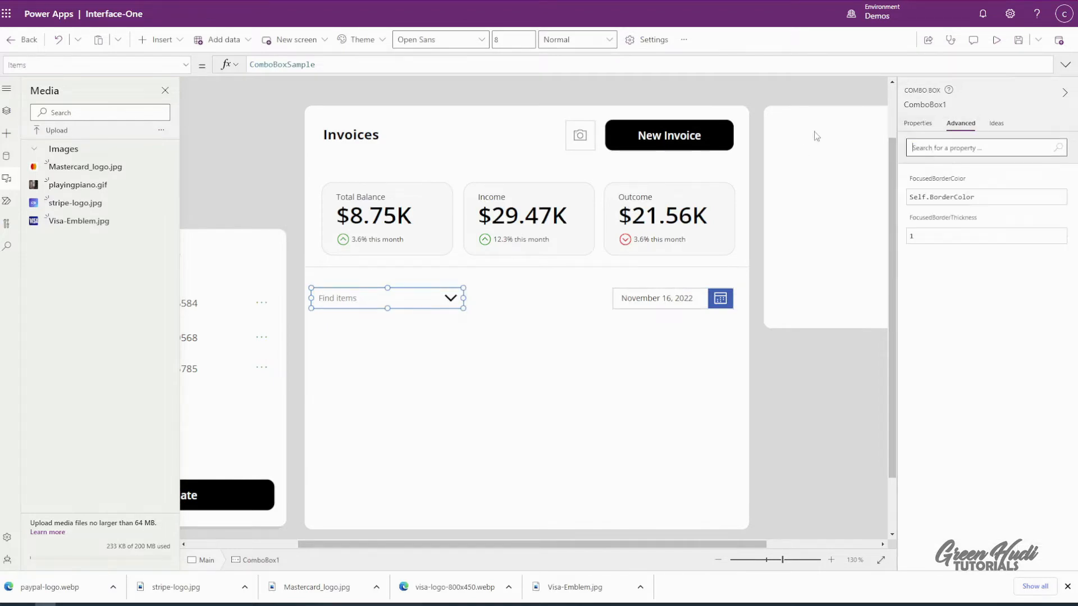
left_click(917, 123)
- Preview the app again to check how the combo box and date picker look when focused, and return to editing
left_click(995, 40)
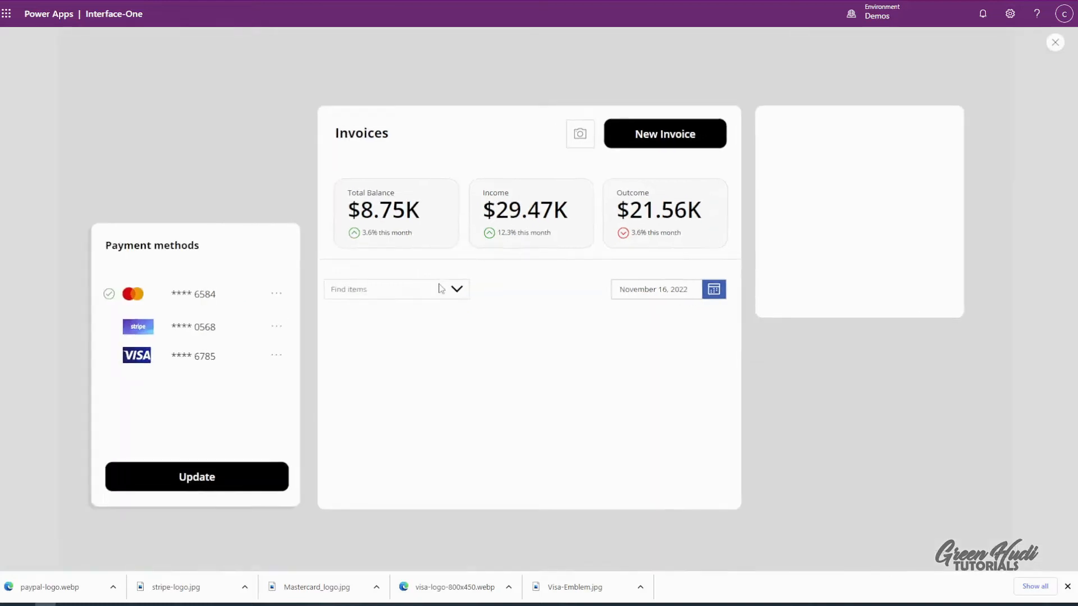
left_click(441, 289)
left_click(685, 292)
left_click(576, 308)
left_click(1055, 42)
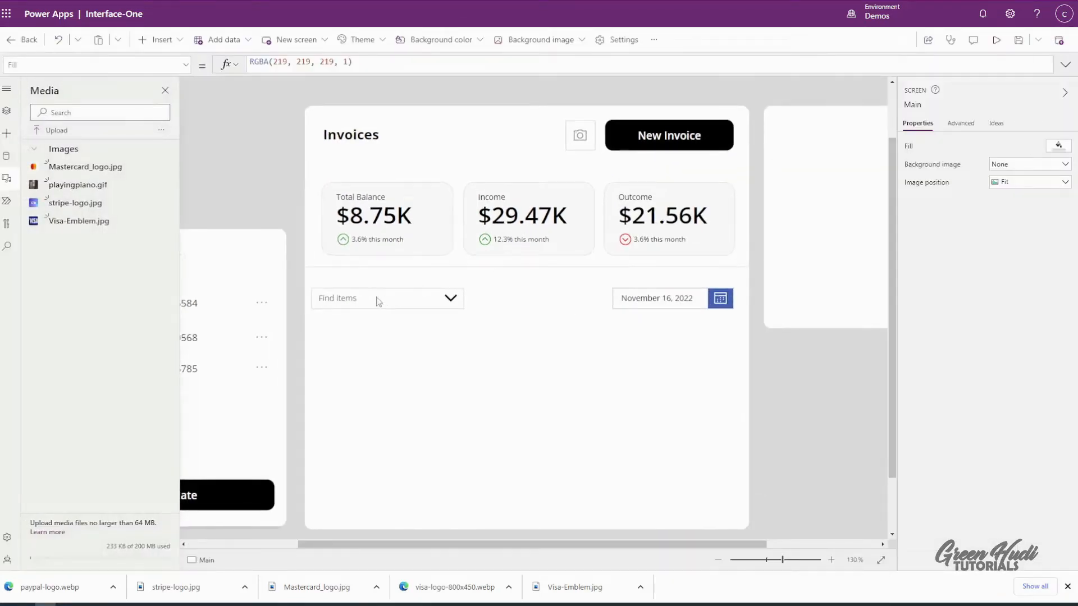
- Narrow the combo box from both sides to about 181 wide, and extend the date picker leftward to about 173 wide
left_click(379, 301)
left_click_drag(464, 298, 453, 298)
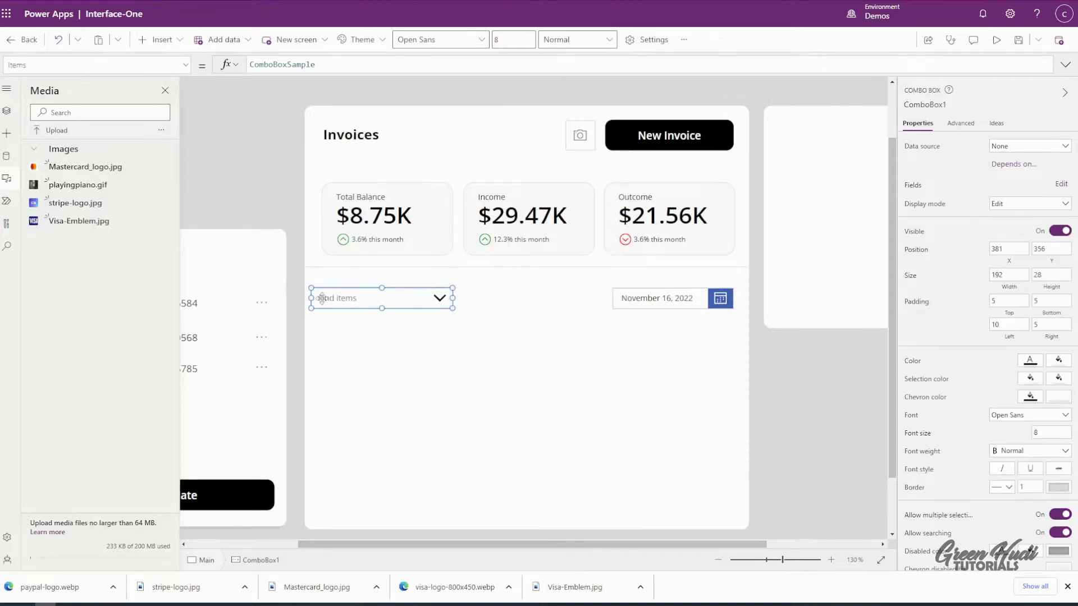
left_click_drag(310, 298, 319, 298)
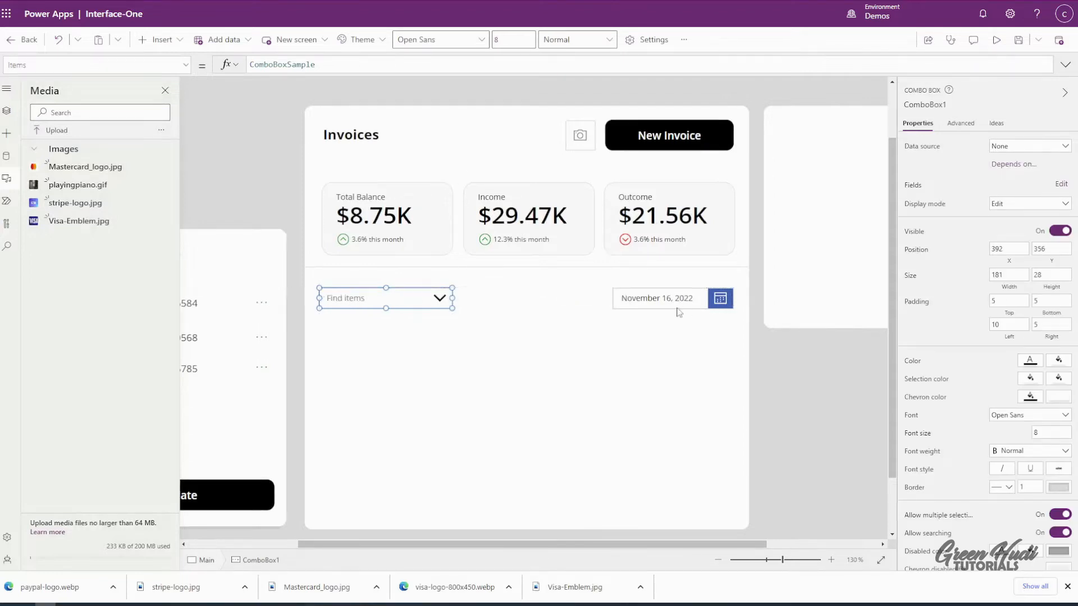
left_click(615, 300)
left_click_drag(613, 298, 606, 298)
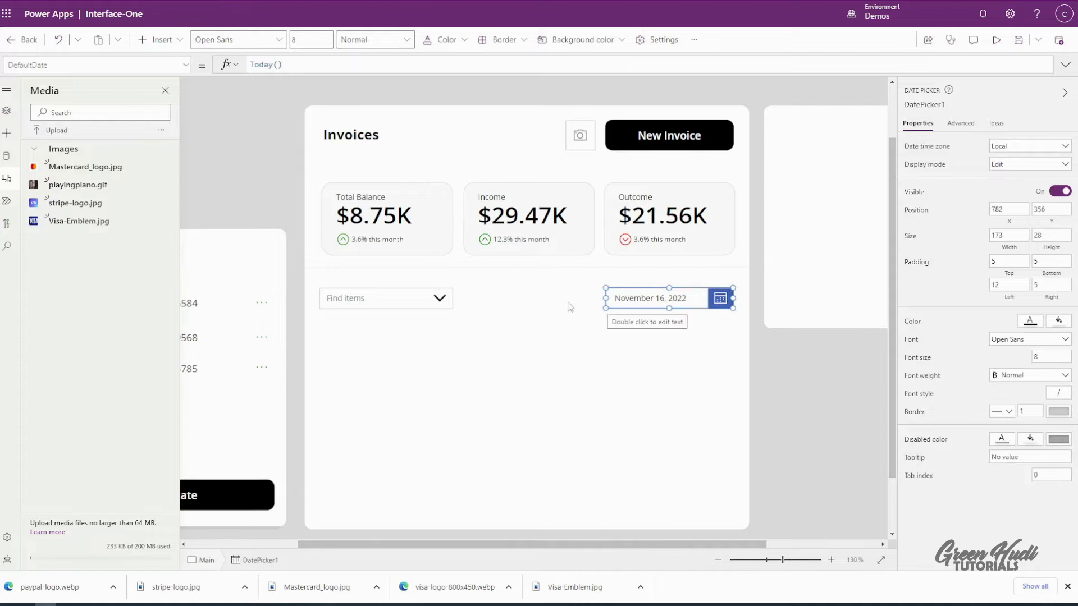
- Insert a Radio control and place it between the combo box and the date picker, at about X 580, Y 356
left_click(162, 39)
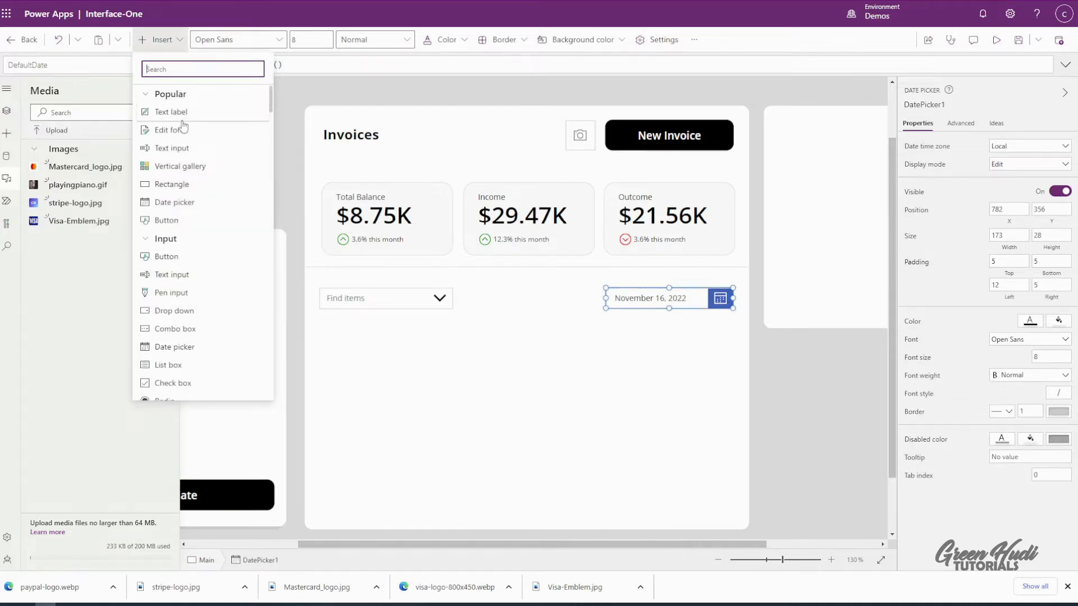
scroll(191, 336, "down", 2)
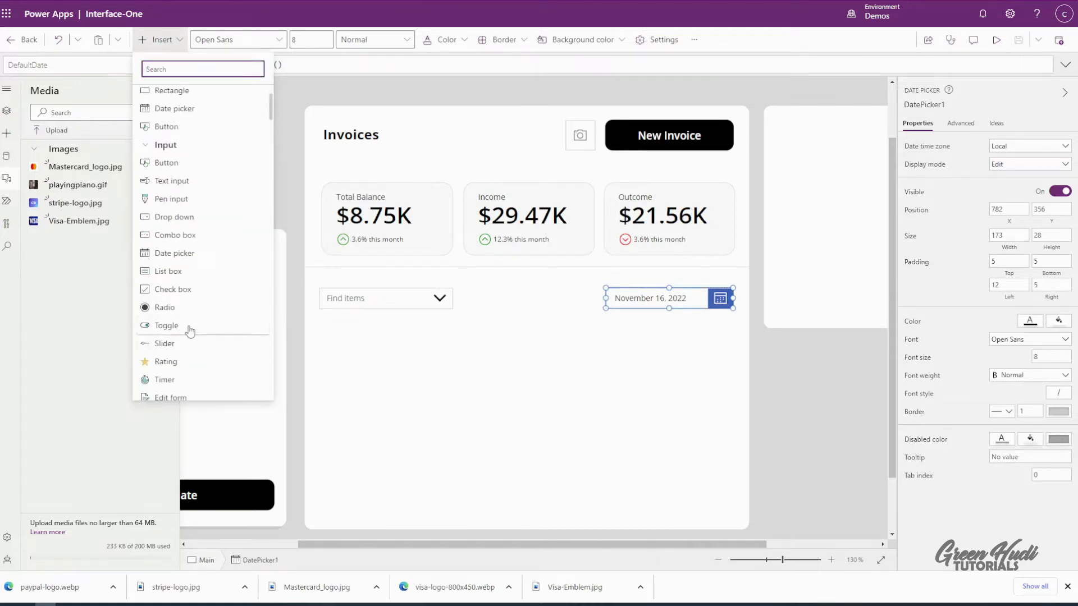
scroll(182, 366, "down", 3)
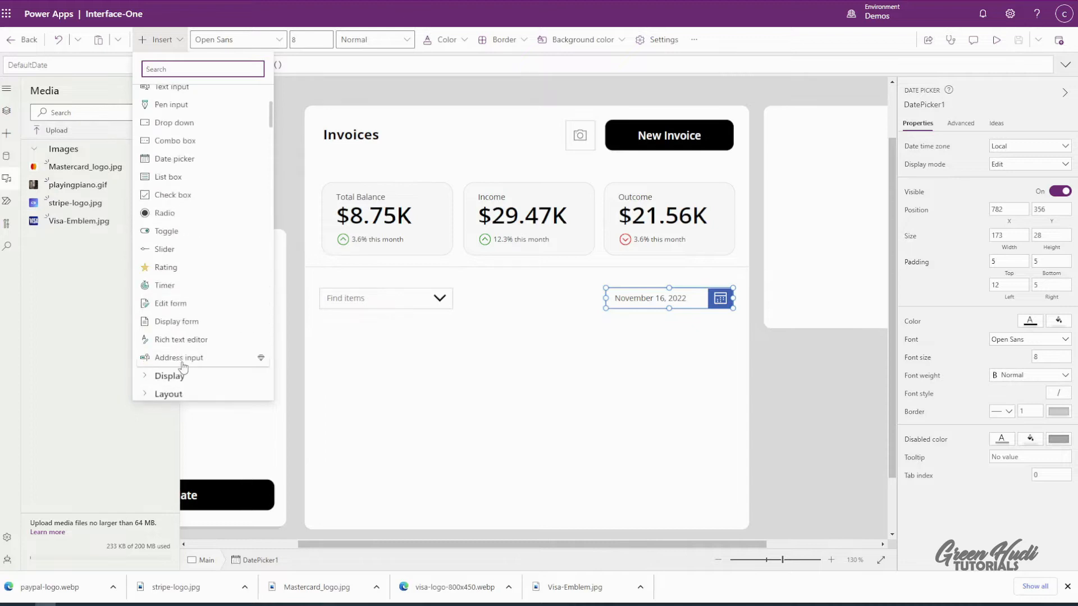
left_click(165, 213)
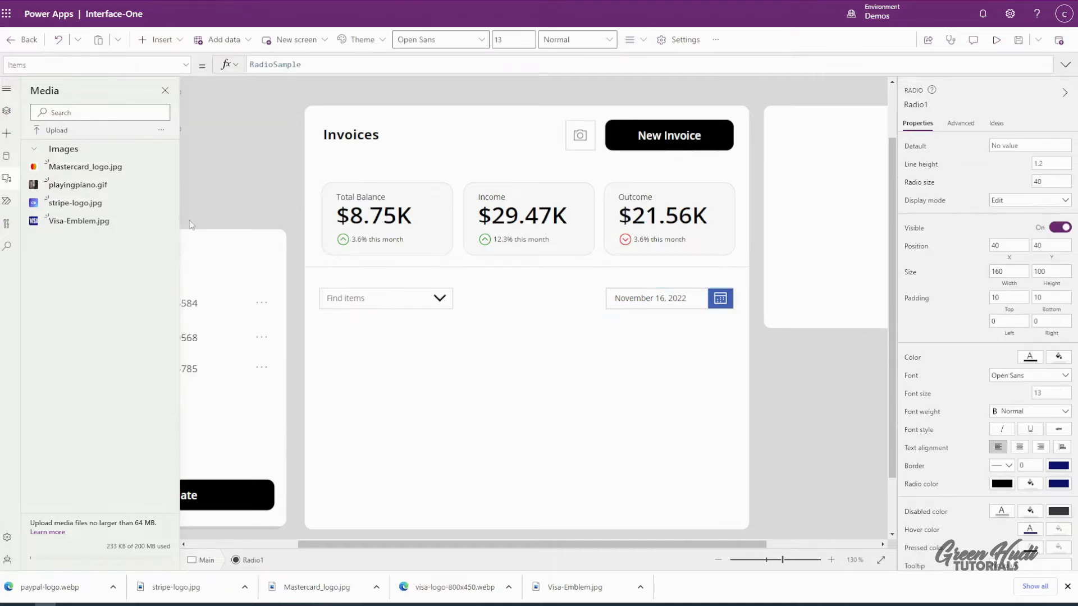
scroll(528, 231, "up", 2)
scroll(338, 243, "down", 2)
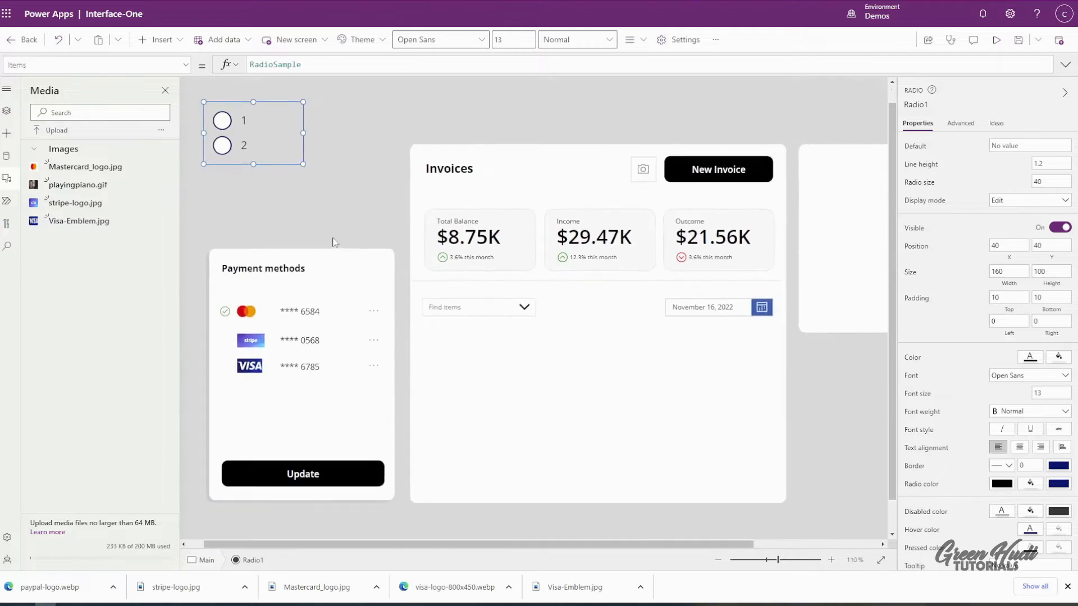
left_click_drag(228, 124, 564, 320)
- Set the radio control's radio size to 10 and its line height to 1
double_click(1043, 182)
type("20")
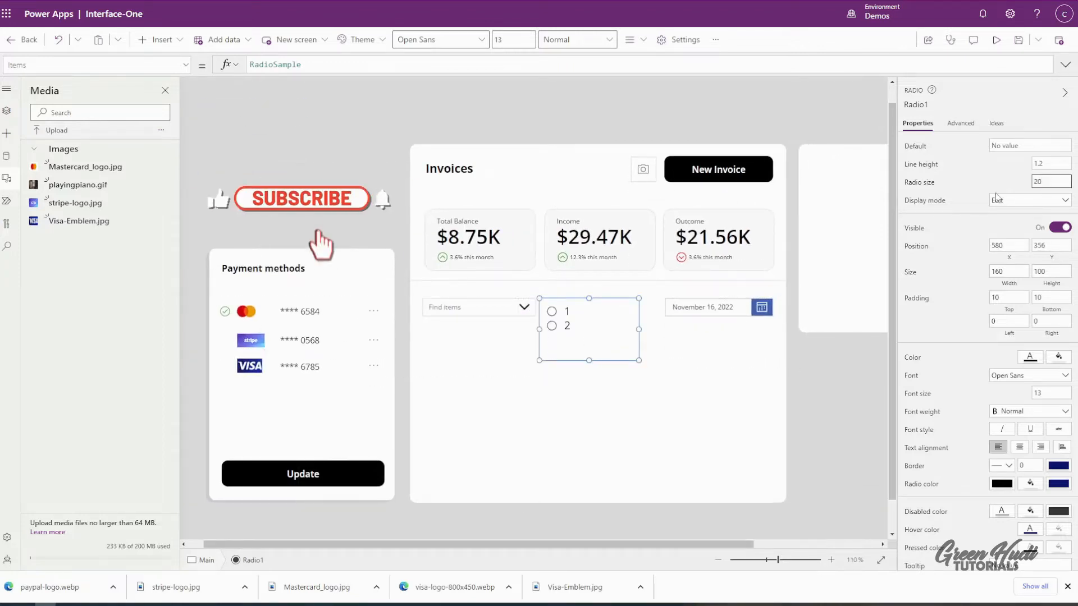
double_click(1038, 181)
type("15")
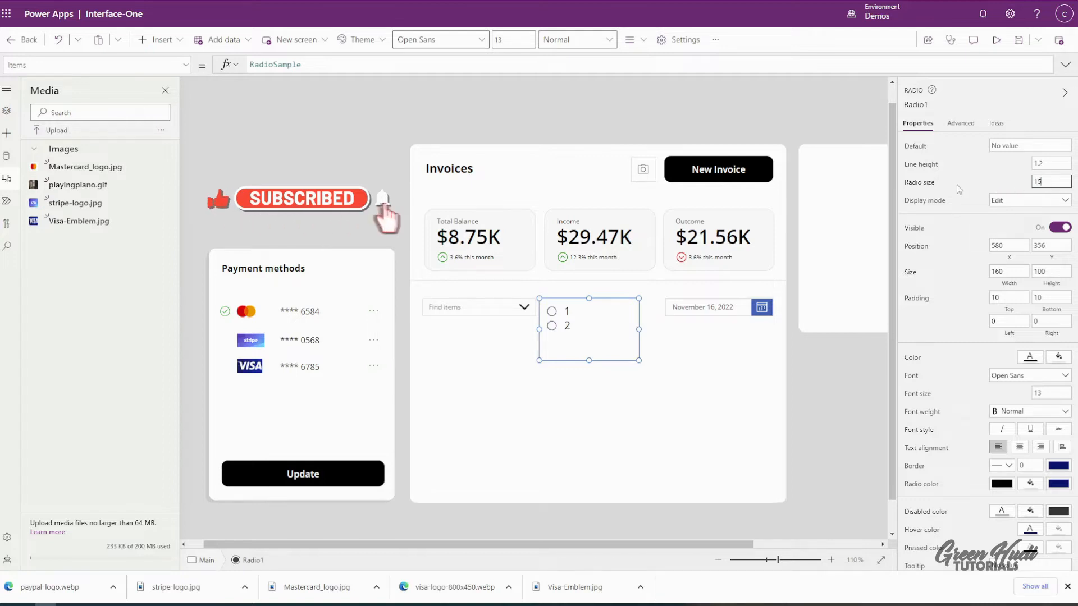
left_click_drag(1044, 182, 936, 187)
type("10")
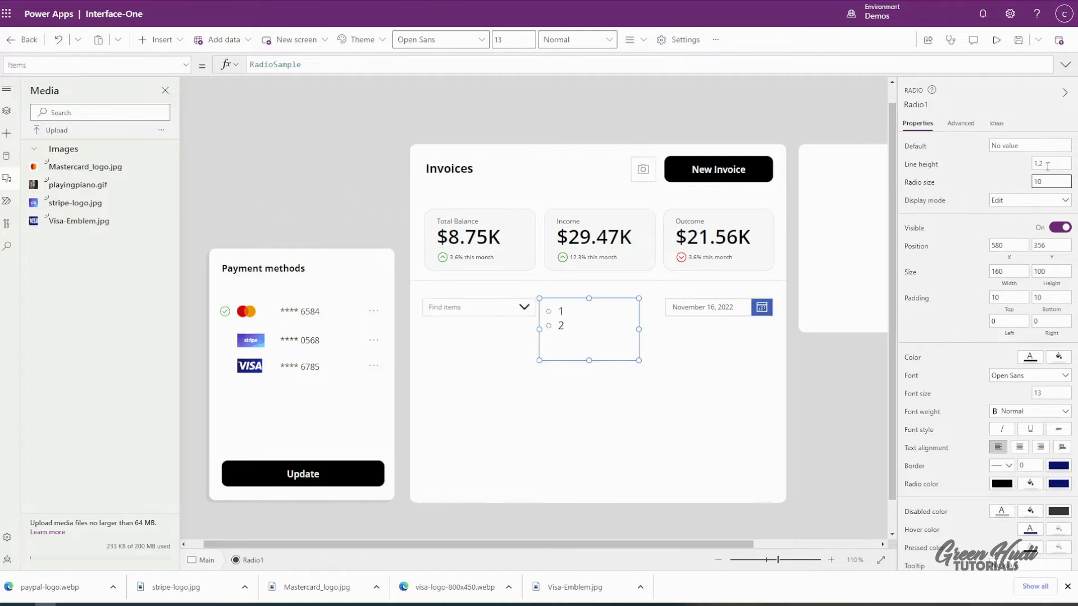
key("shift+Tab")
type("1")
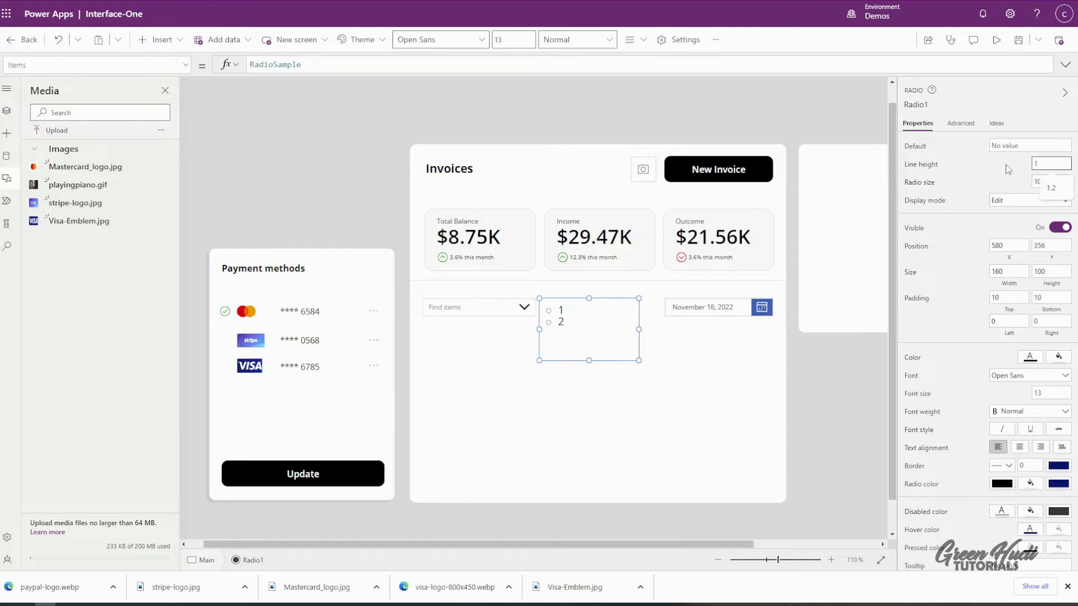
- Set the radio control's font size to 8, line height to 1.2 and radio size to 12
scroll(1030, 175, "down", 1)
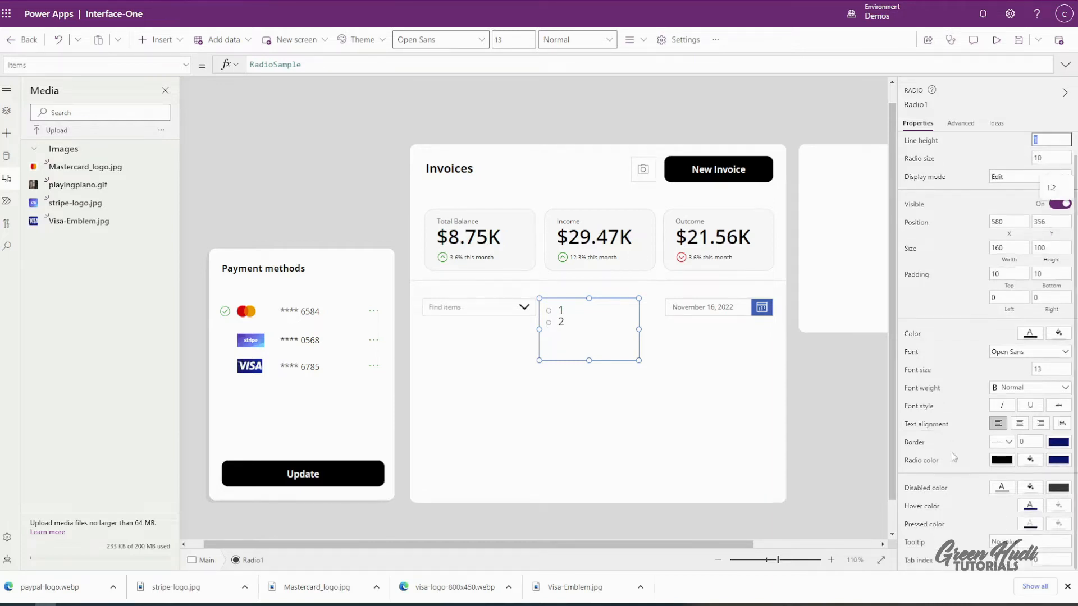
left_click(1043, 369)
type("10")
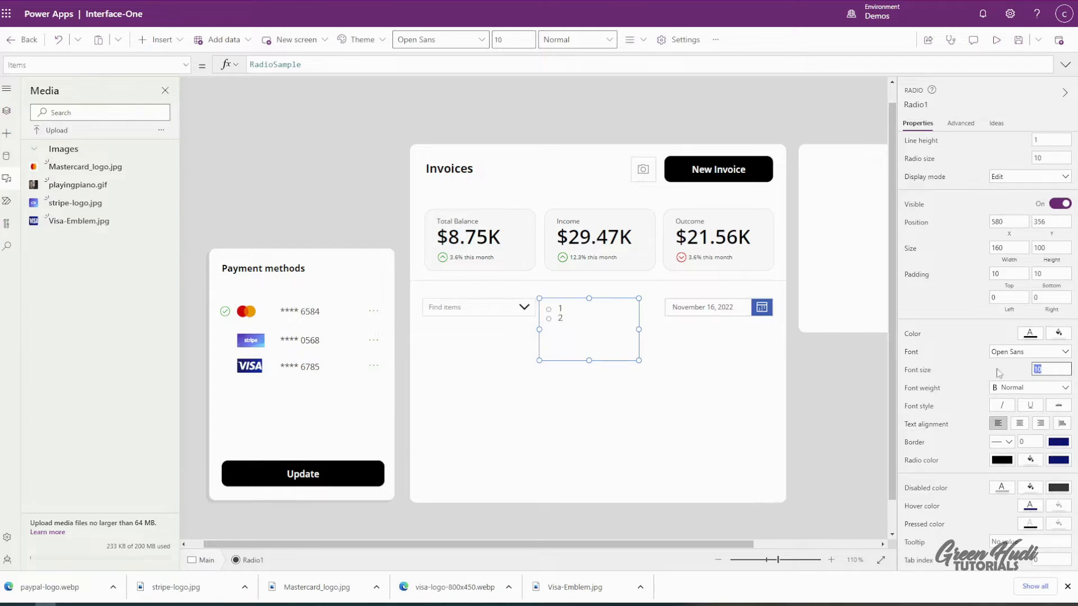
left_click(1052, 141)
type(".2")
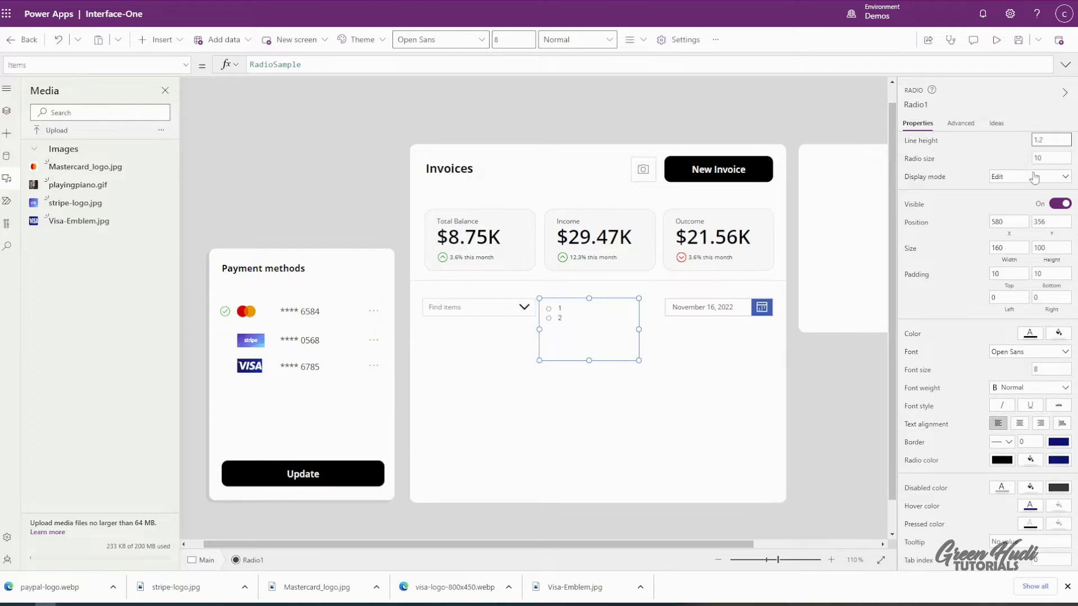
key("Tab")
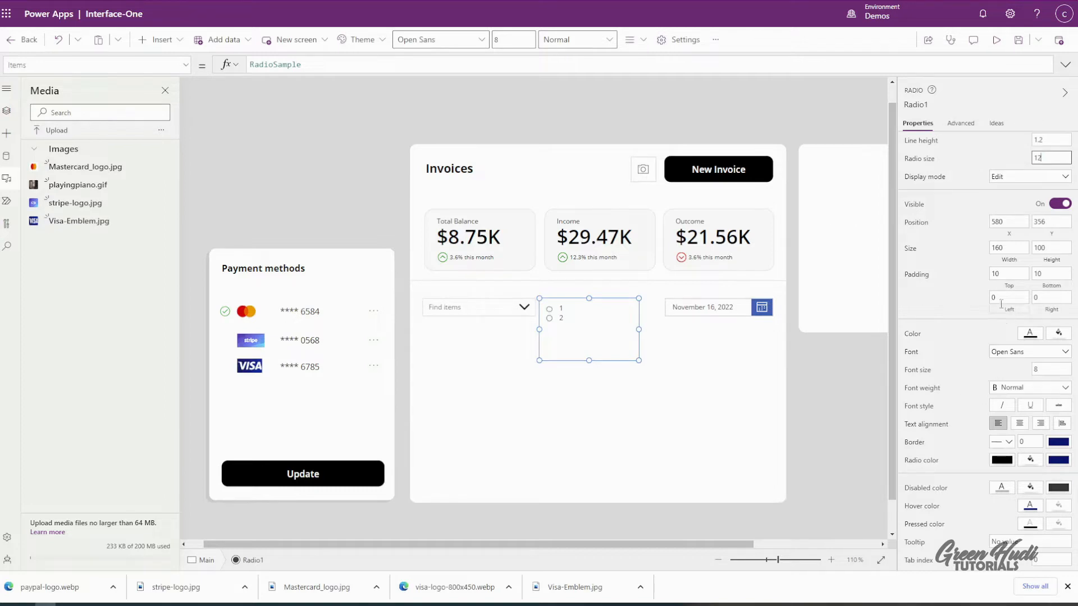
- Resize the radio control to about 186 wide and 55 high, and delete it
scroll(965, 437, "up", 1)
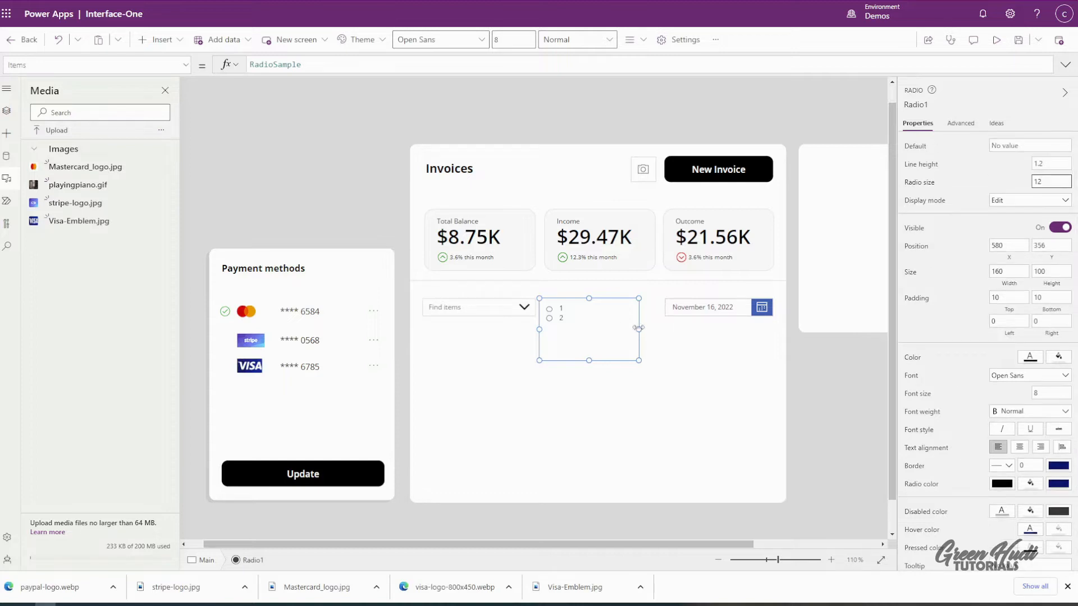
left_click_drag(638, 330, 654, 321)
left_click_drag(597, 360, 598, 330)
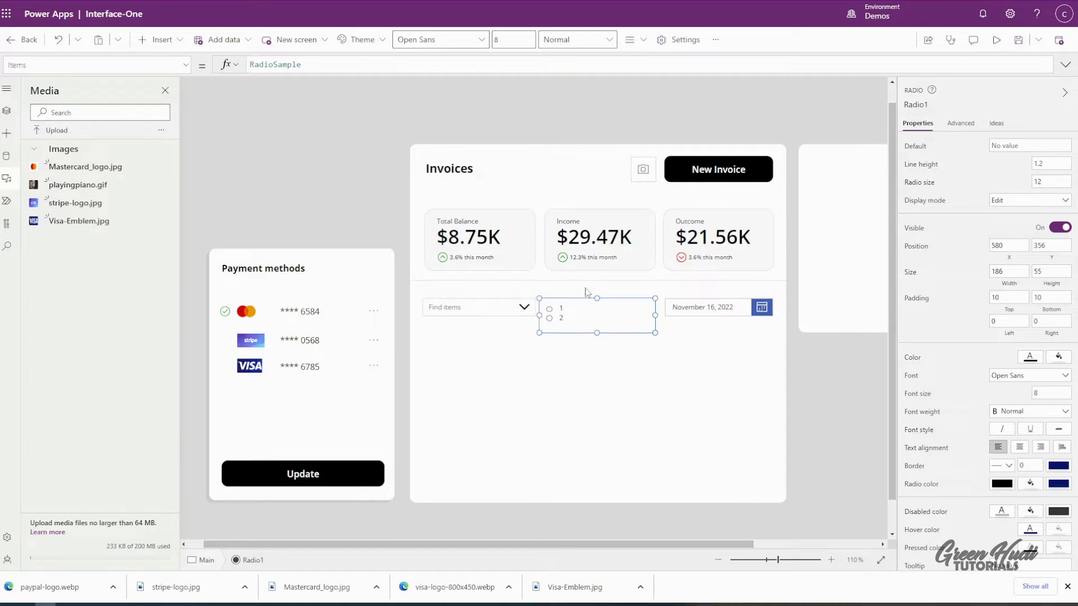
left_click(599, 338)
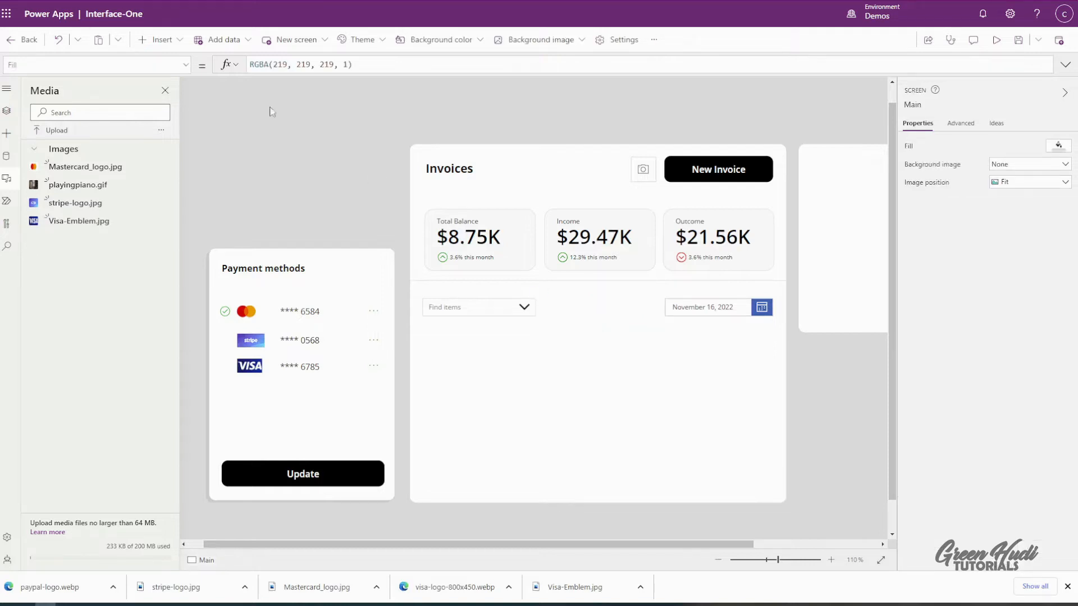
- Insert a Slider control and fit it between the combo box and the date picker, at about X 588, Y 351 and about 178 wide
left_click(160, 40)
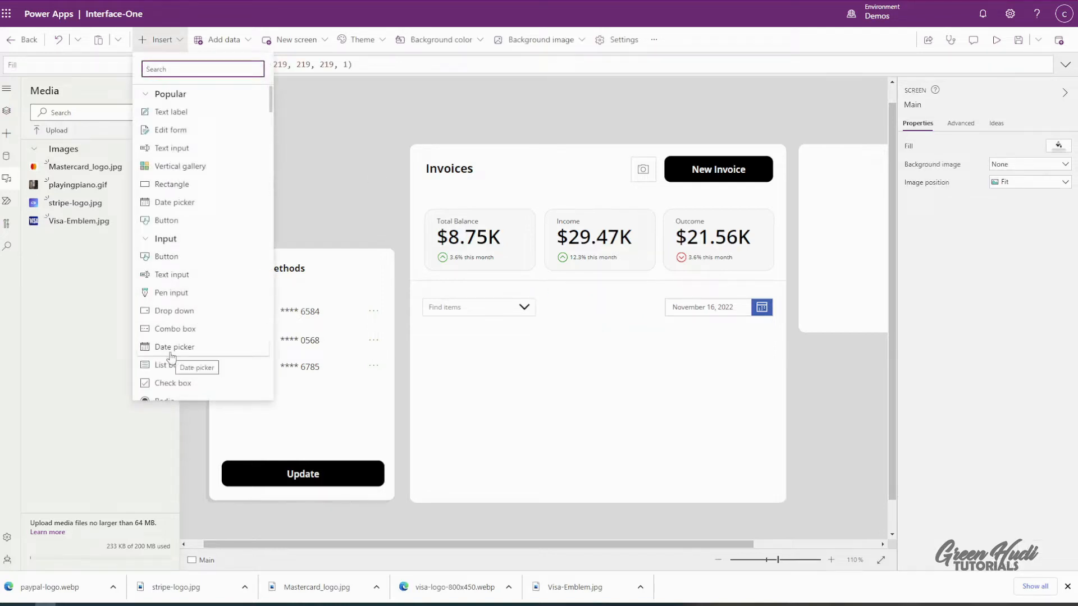
scroll(171, 355, "down", 2)
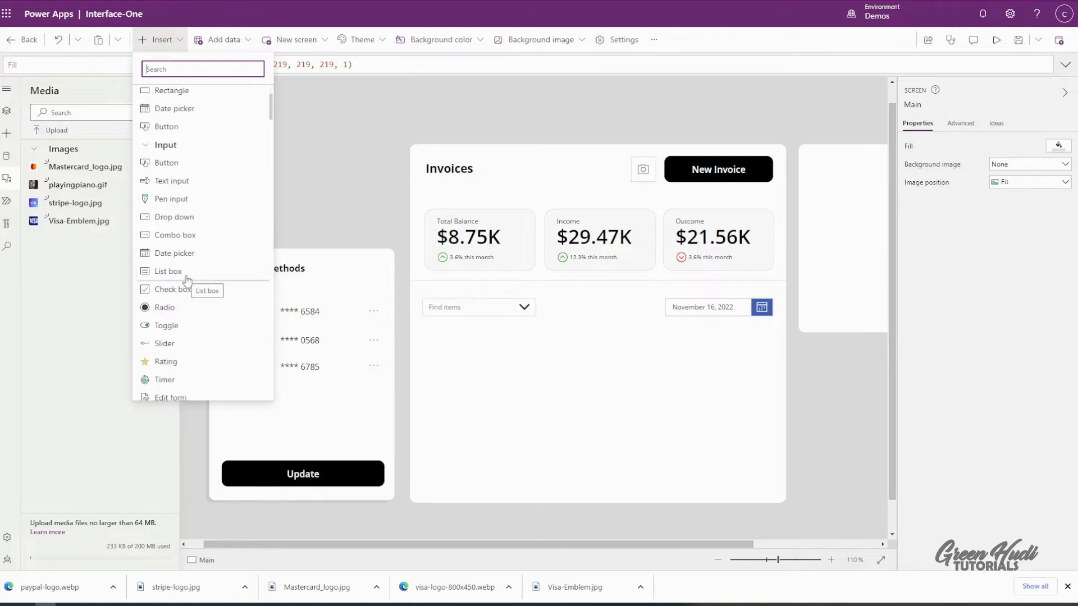
scroll(171, 365, "down", 2)
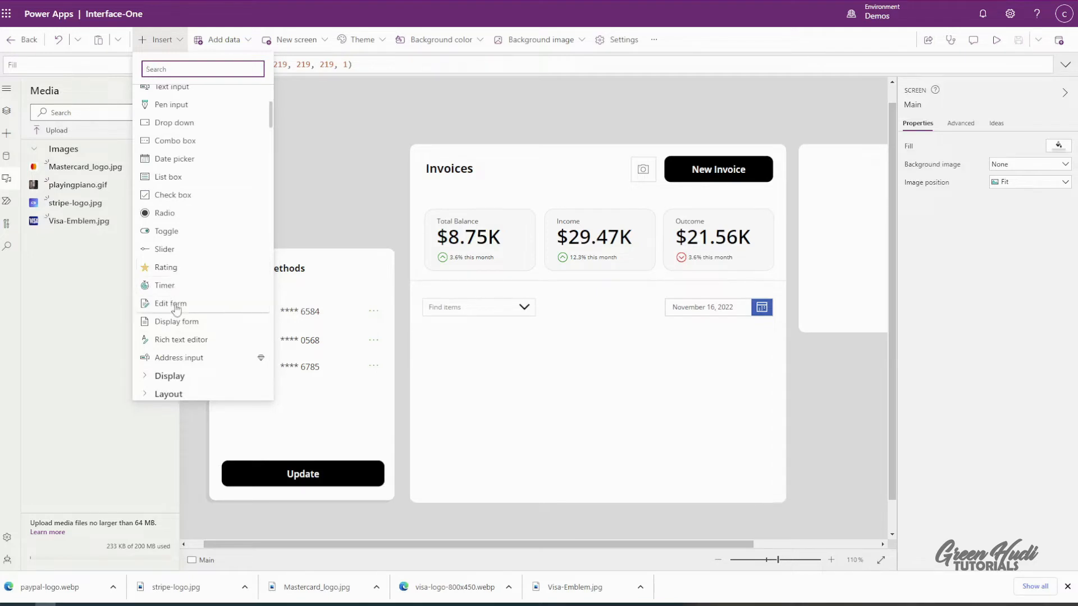
scroll(175, 335, "down", 3)
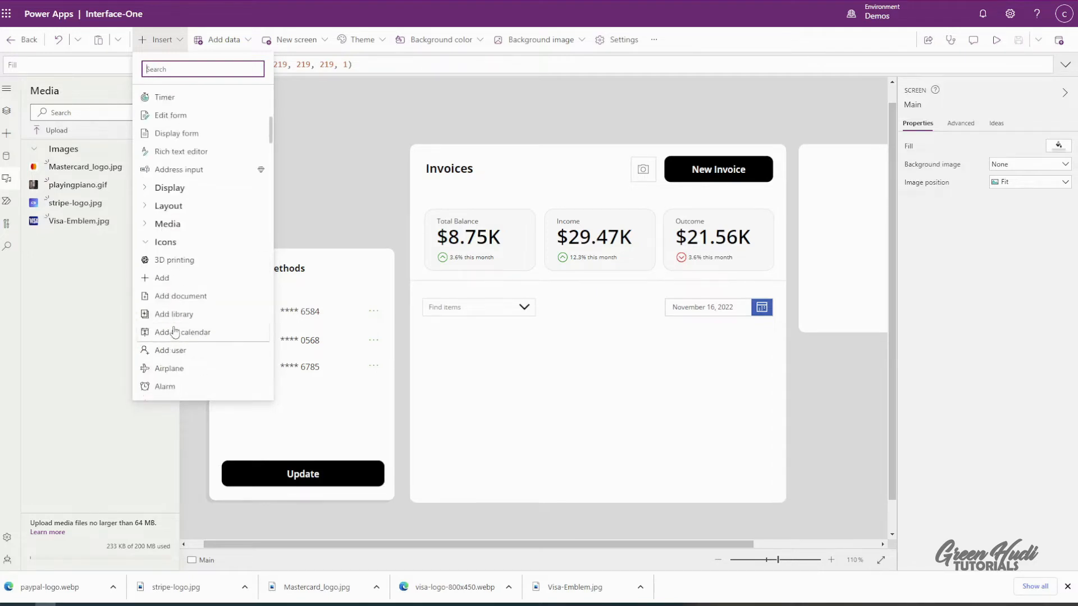
scroll(177, 328, "up", 2)
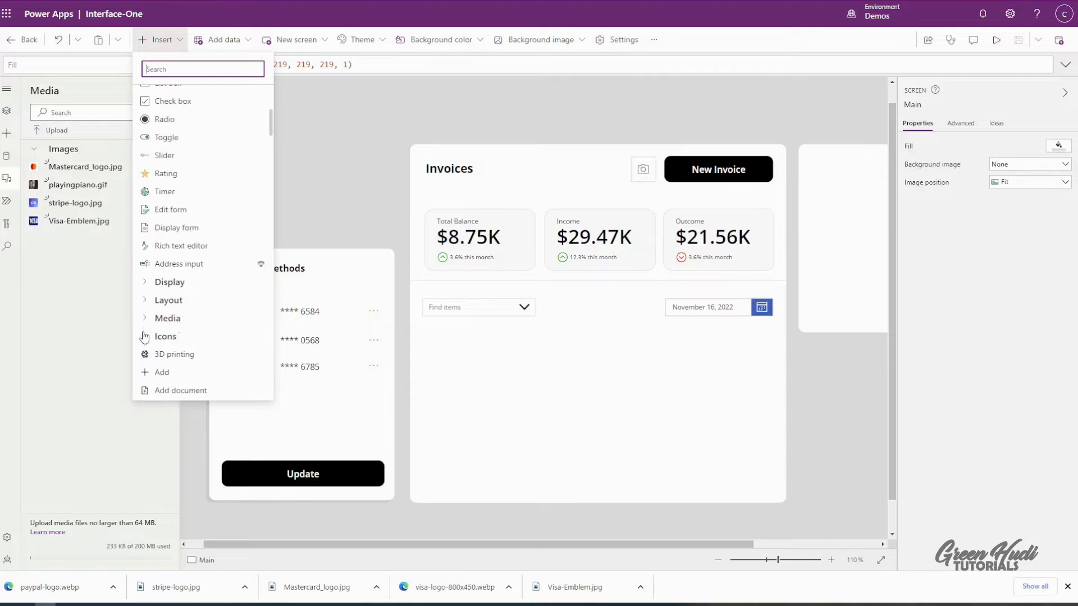
left_click(145, 337)
scroll(149, 337, "up", 2)
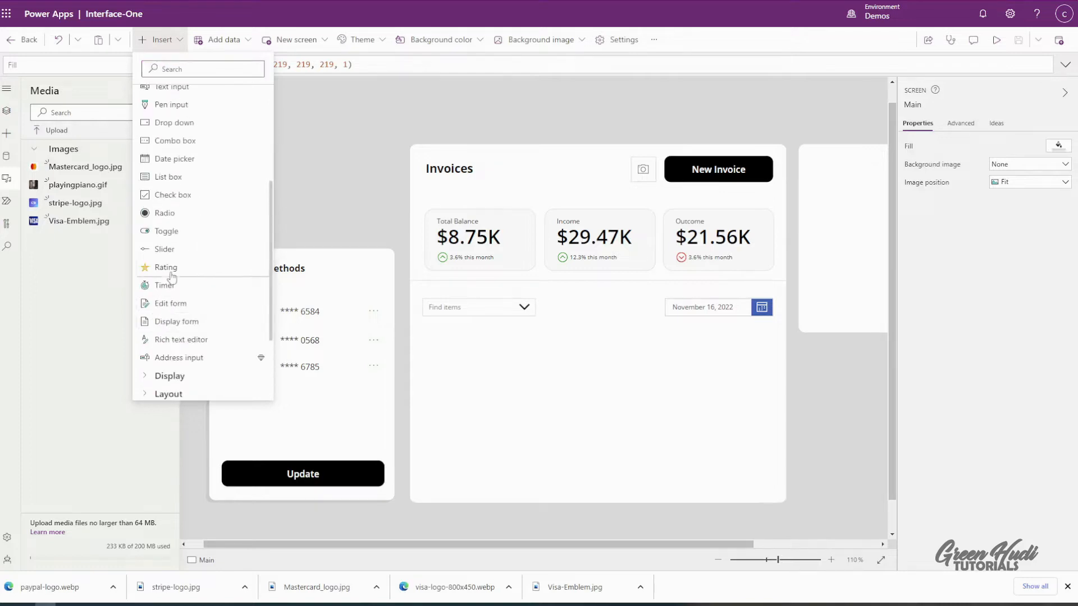
left_click(166, 252)
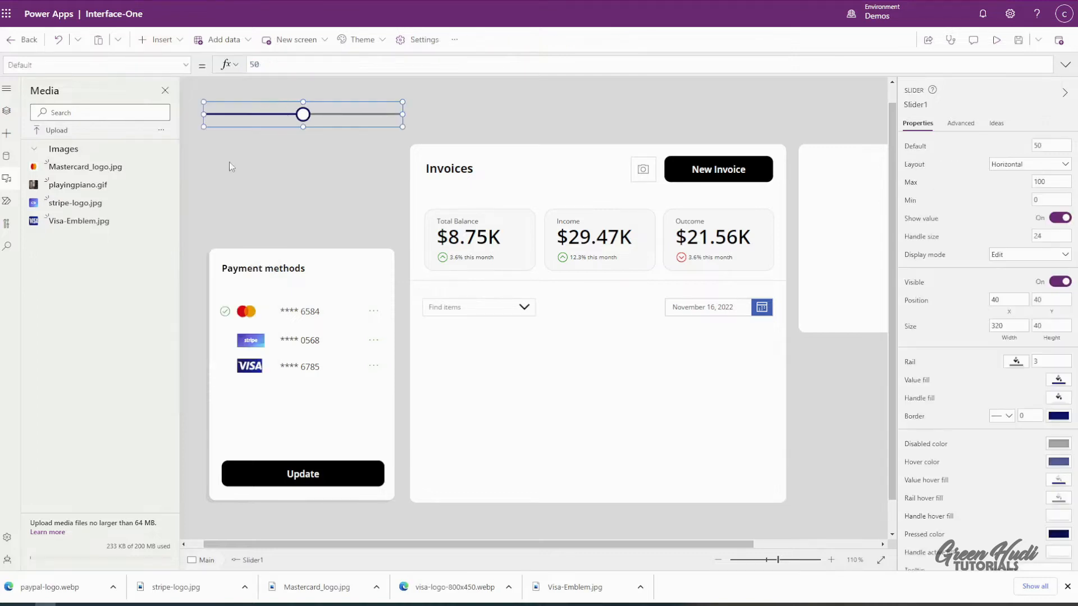
left_click_drag(287, 115, 561, 307)
left_click_drag(675, 308, 651, 311)
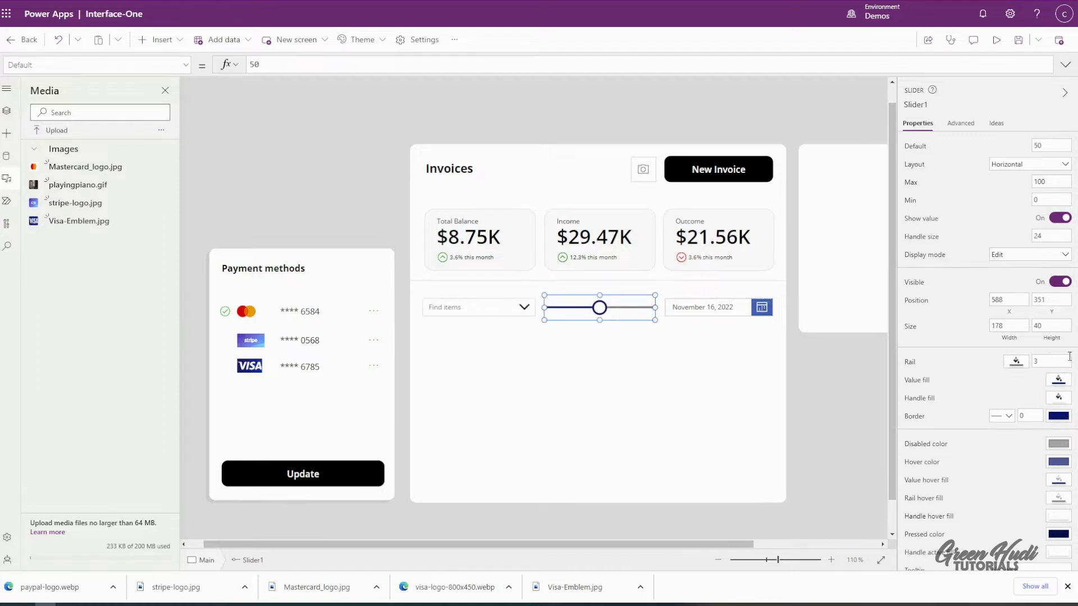
- Preview the app and try moving the slider handle within its default range
left_click(996, 40)
mouse_move(530, 290)
left_mouse_down()
mouse_move(616, 294)
mouse_move(515, 289)
left_mouse_up()
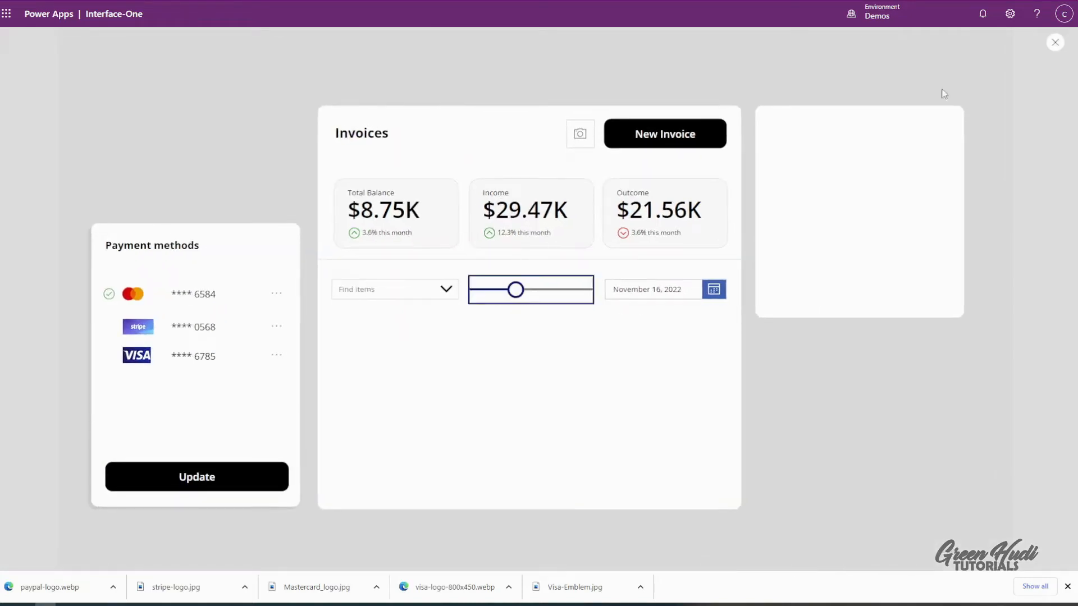
left_click(1055, 42)
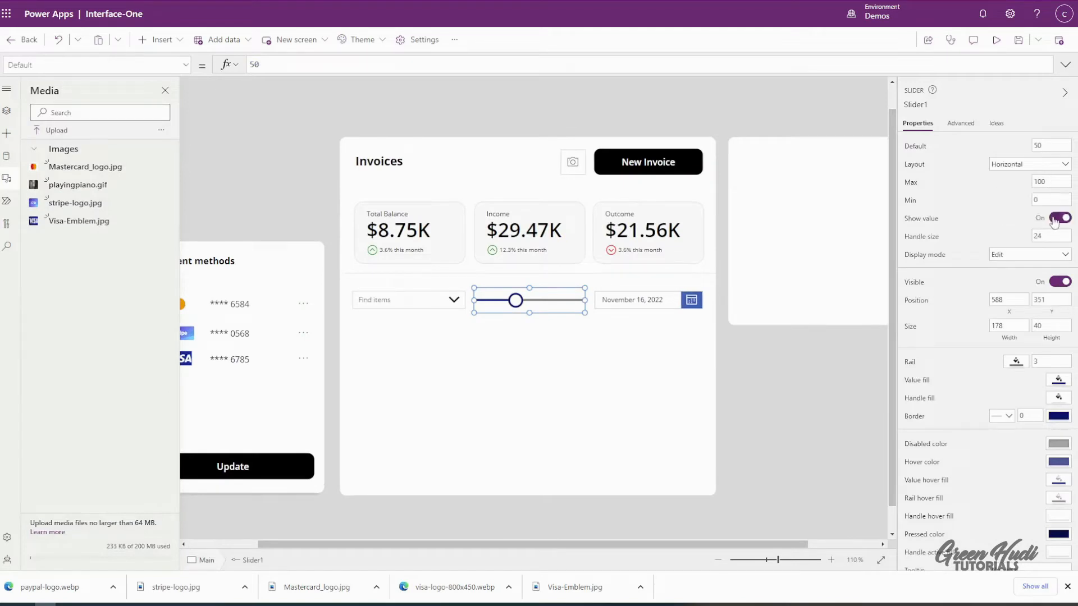
- Set the slider's maximum to 2 and try its handle in preview
left_click(1033, 185)
left_click(1052, 200)
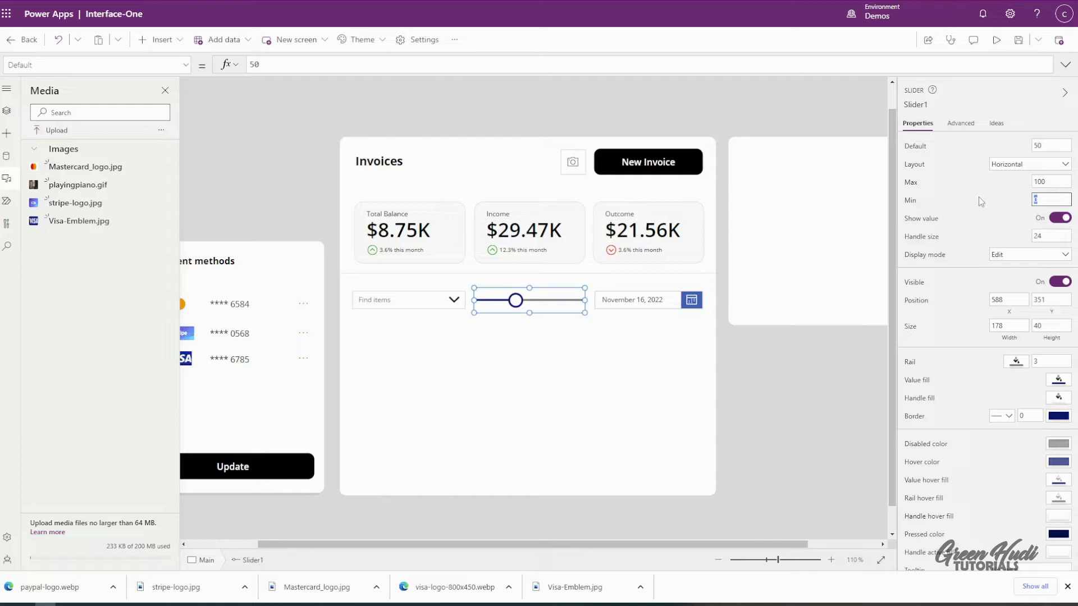
left_click(1048, 182)
type("2")
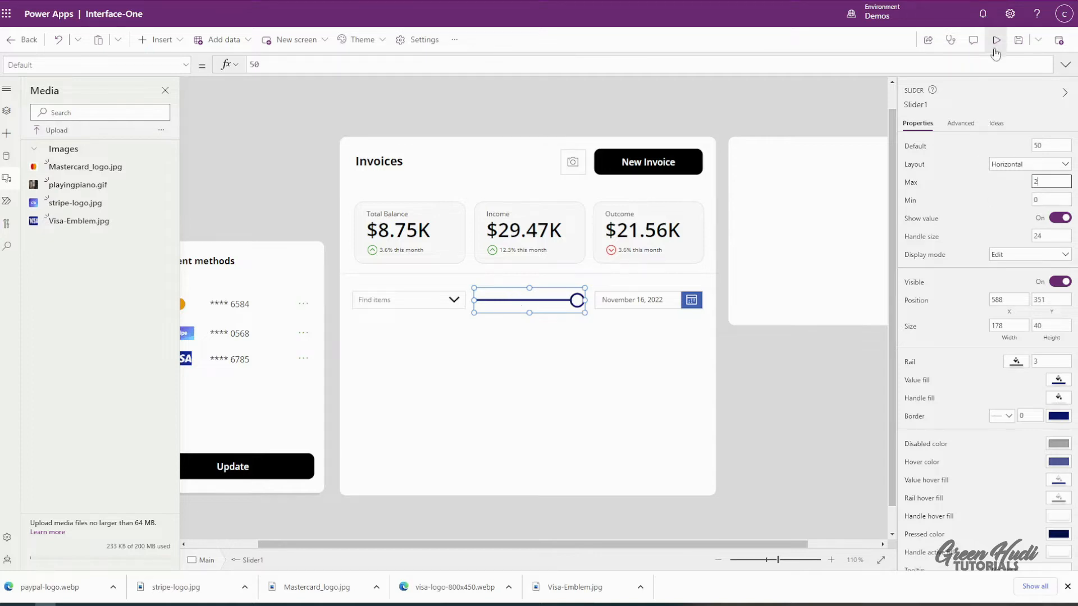
left_click(995, 40)
mouse_move(582, 289)
left_mouse_down()
mouse_move(530, 290)
mouse_move(601, 289)
left_mouse_up()
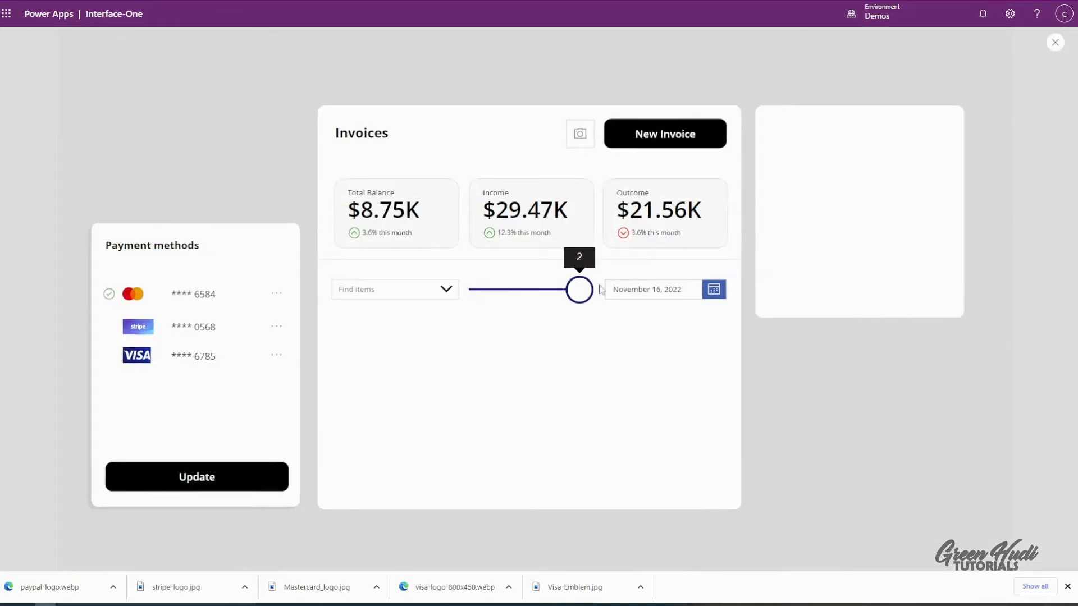
left_click(1055, 42)
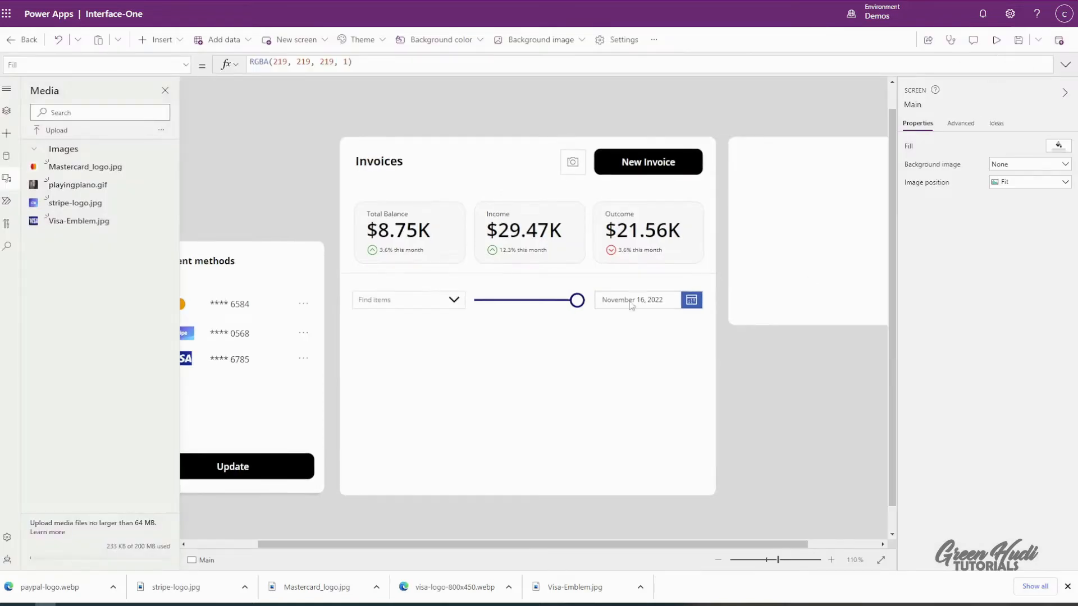
- Set the slider's minimum to 1 and its maximum to 3
left_click(555, 298)
left_click(1038, 199)
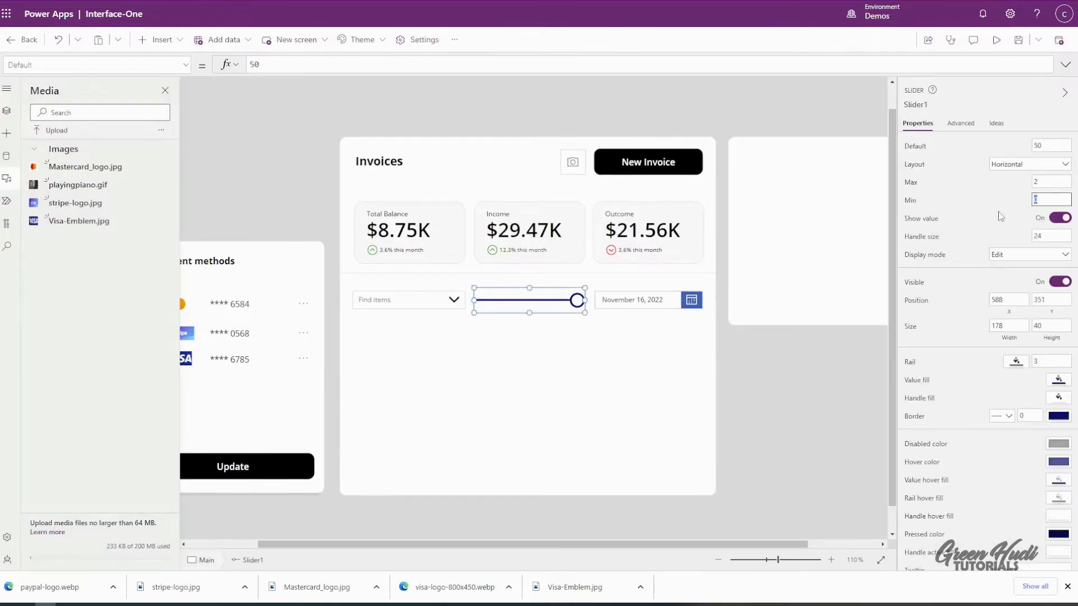
left_click(1041, 180)
type("3")
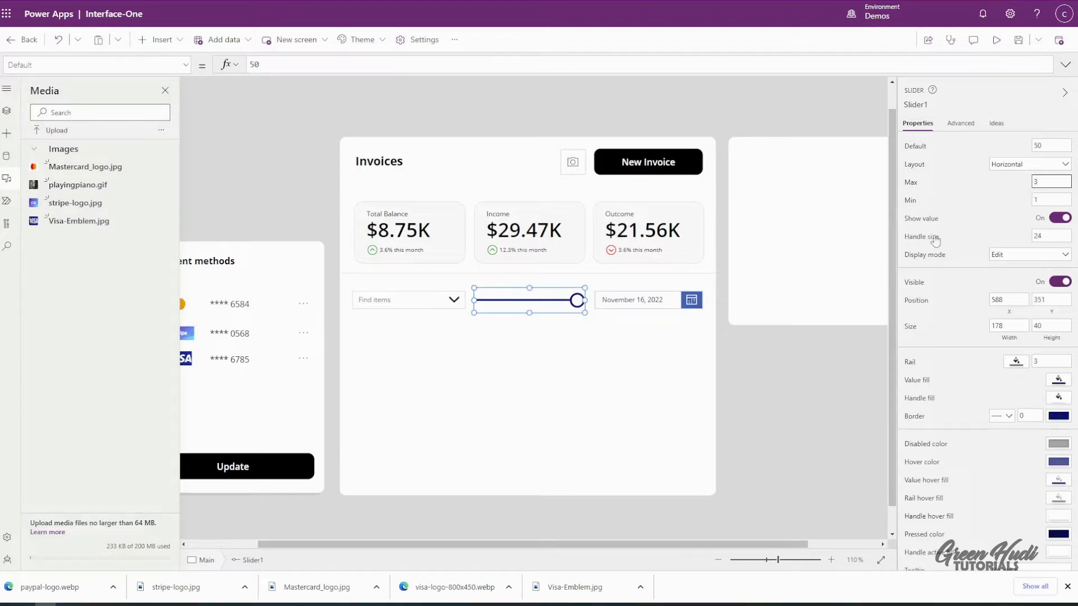
- Find the slider's focused border thickness among its advanced properties and edit it
left_click(1049, 360)
left_click(961, 122)
left_click(957, 152)
type("focus")
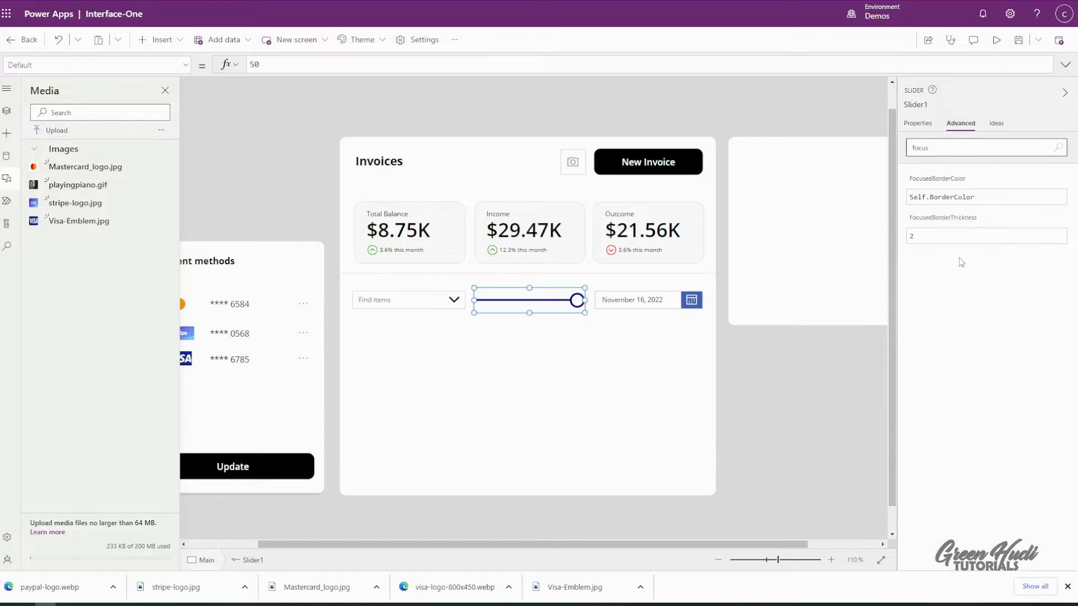
left_click(952, 238)
left_click(917, 123)
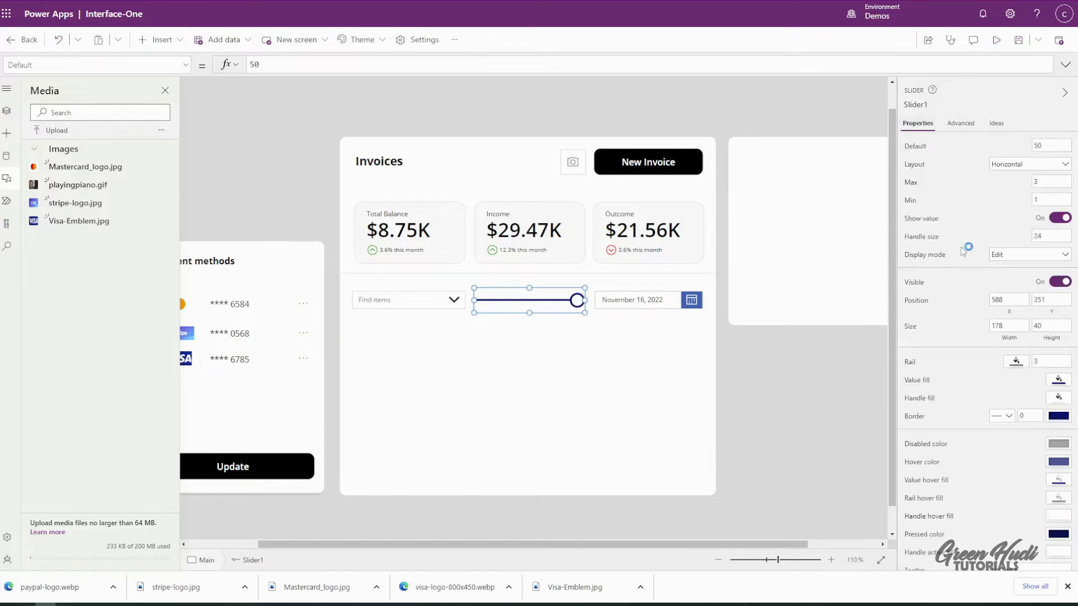
- Test the slider handle in preview, and reduce the slider's height from its upper edge
left_click(996, 39)
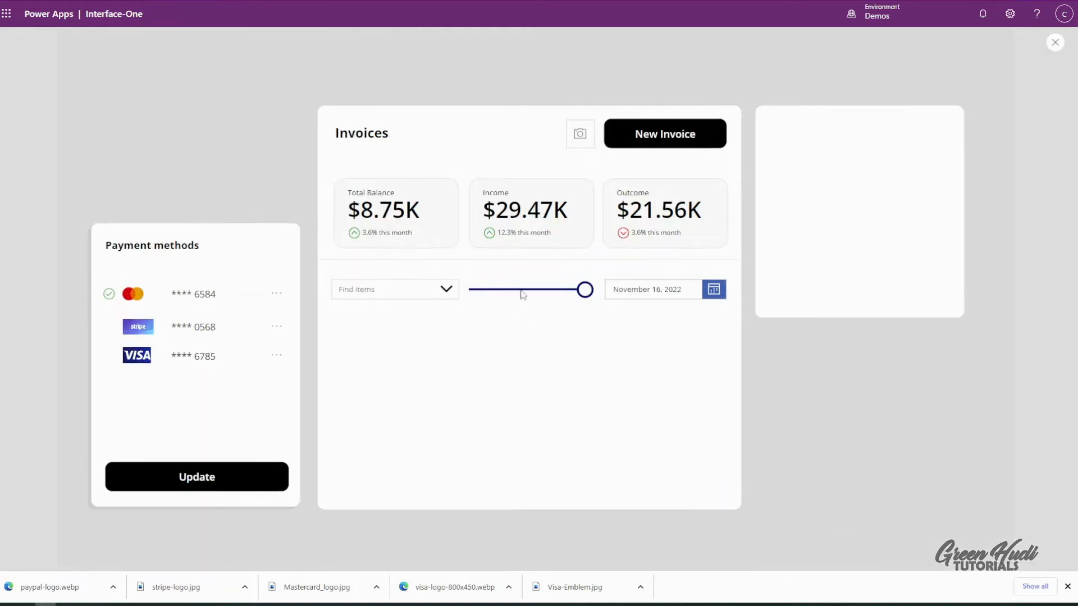
mouse_move(578, 291)
left_mouse_down()
mouse_move(490, 296)
mouse_move(588, 294)
left_mouse_up()
left_click(1055, 42)
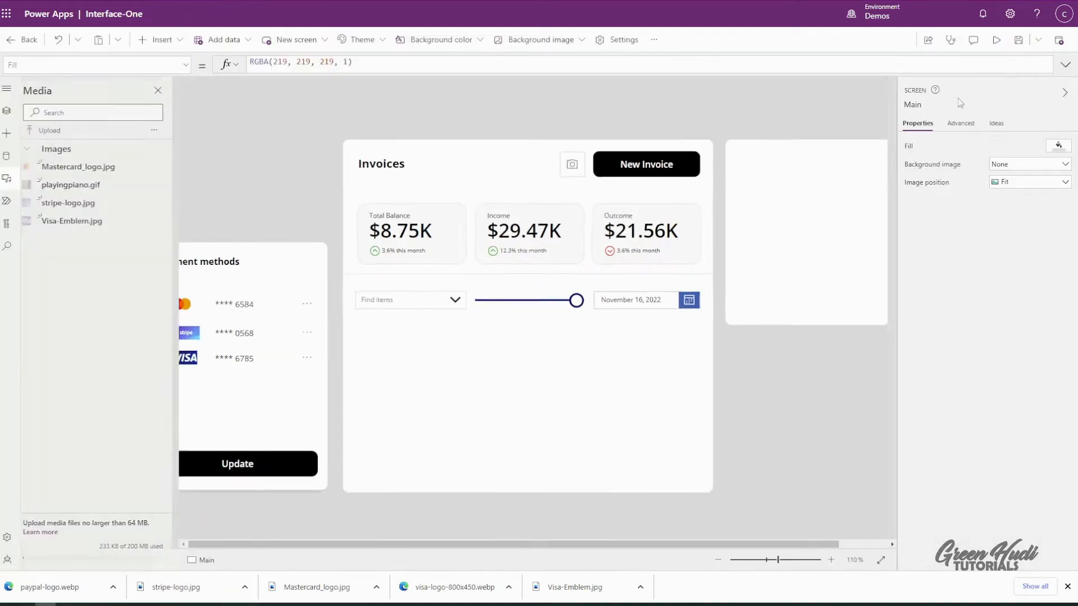
left_click(532, 302)
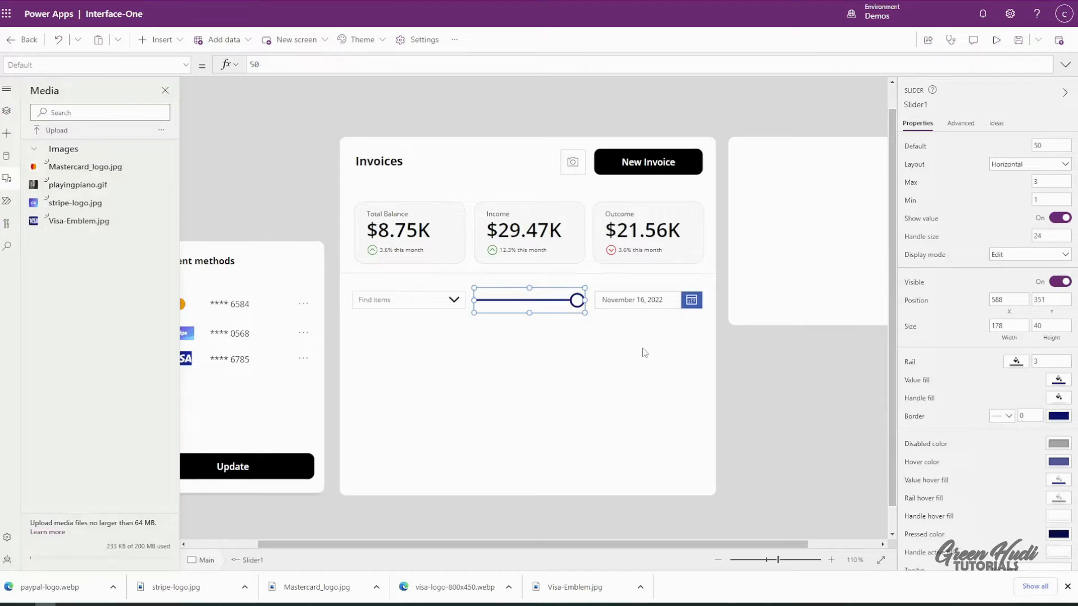
left_click_drag(530, 288, 530, 296)
- Duplicate the Income card's label above the slider's left end at X 582, Y 348, resize it to about 57 by 20, and change its text to All
left_click(390, 214)
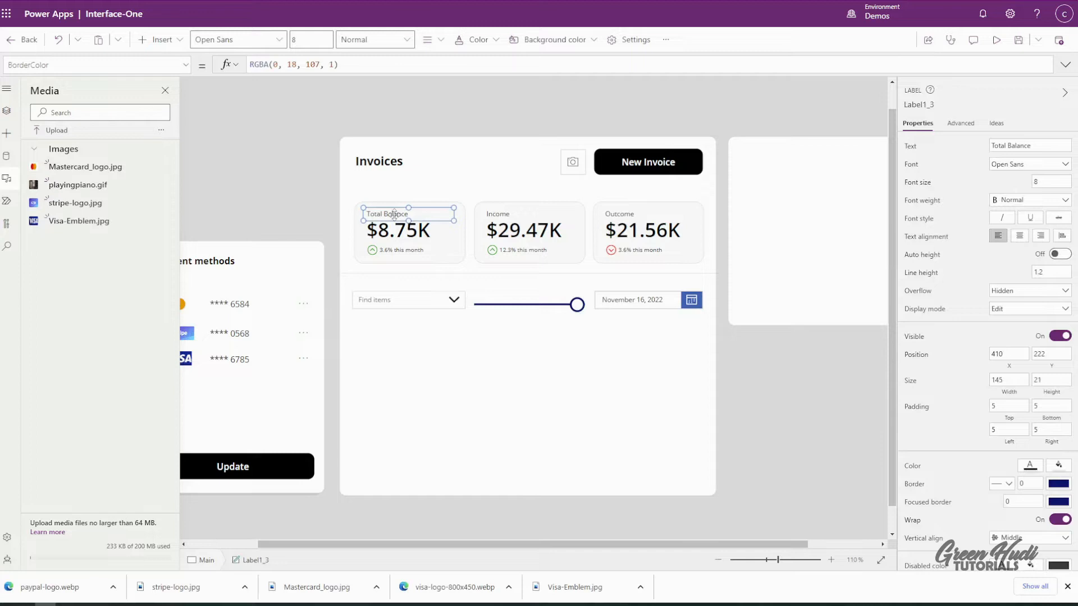
left_click(499, 213)
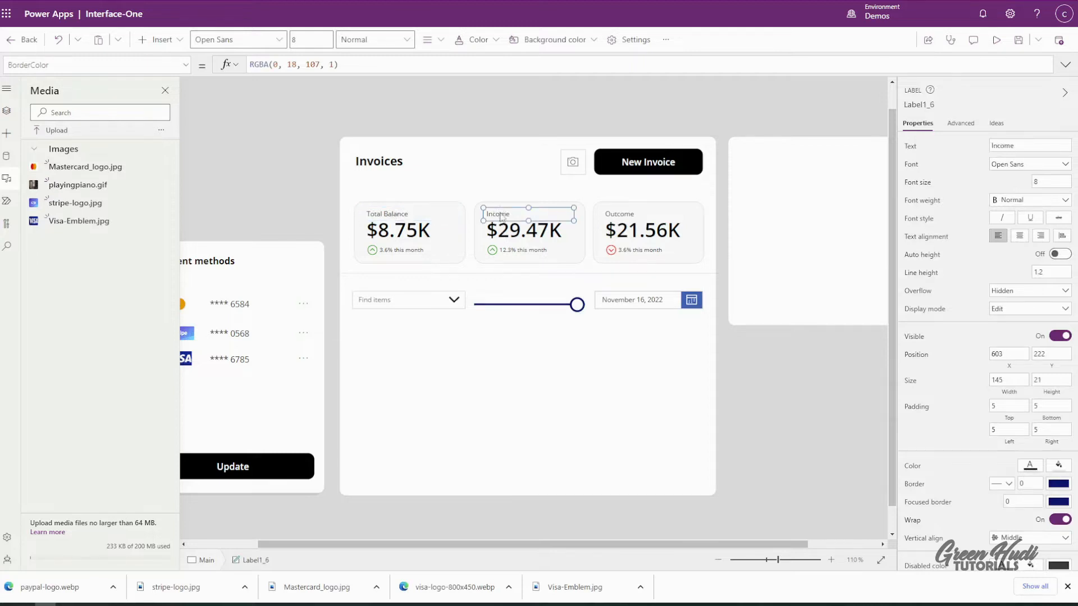
key("ctrl+c")
key("ctrl+v")
left_click_drag(501, 217, 483, 290)
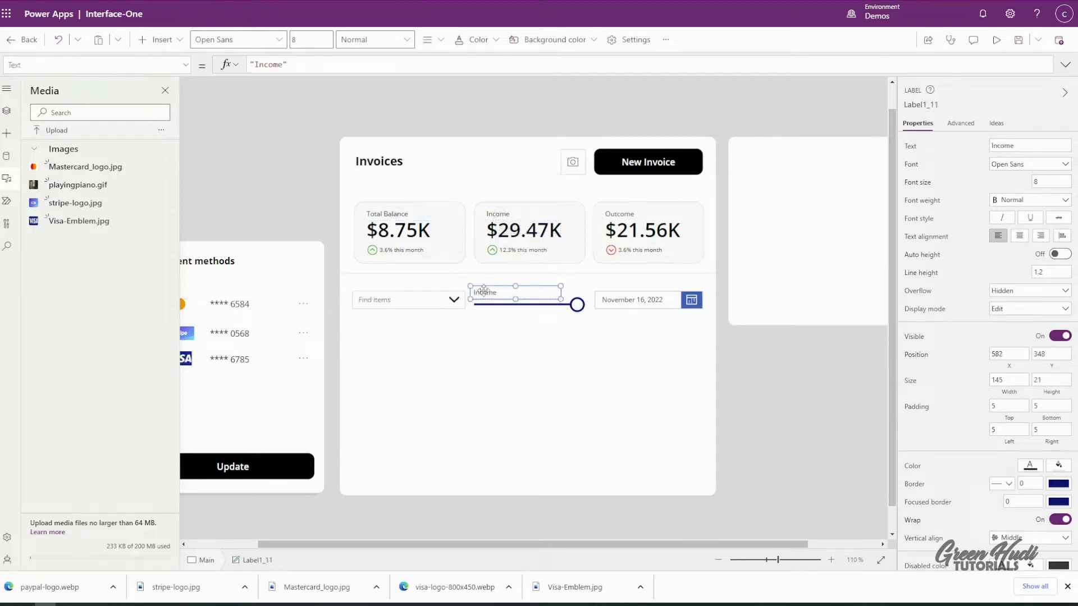
left_click_drag(561, 299, 507, 299)
double_click(1019, 147)
type("All")
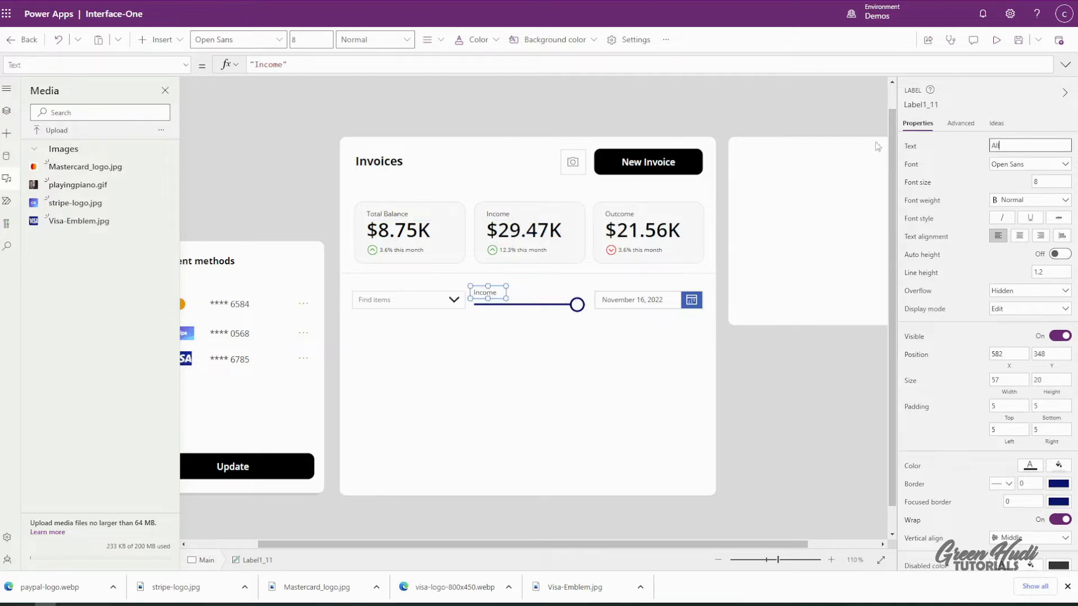
- Duplicate the All label above the middle of the slider at about X 649, Y 348, center its text and change it to Income
left_click(501, 293)
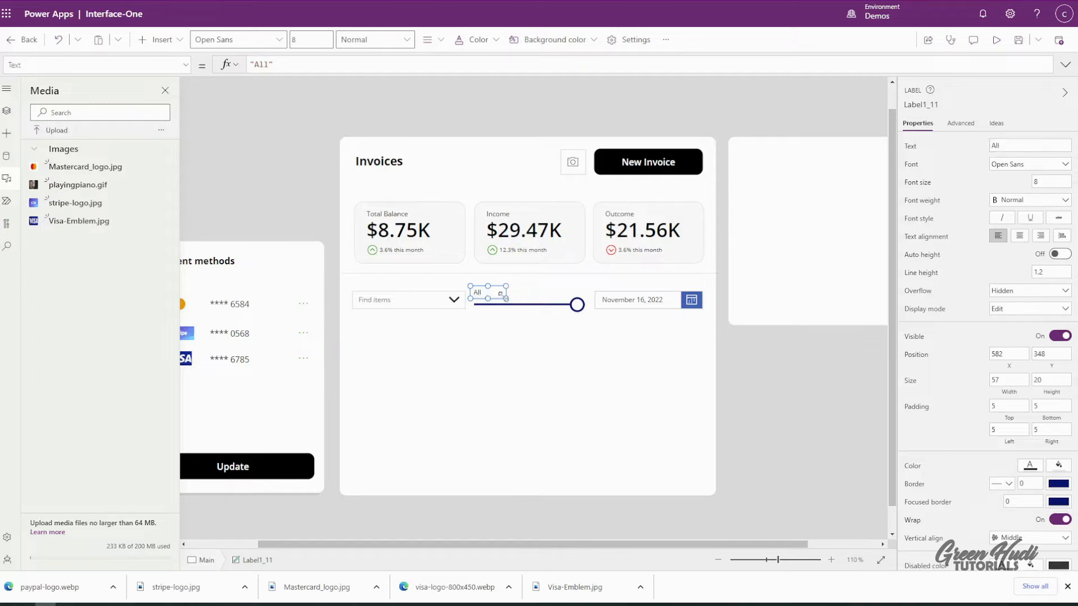
key("ctrl+c")
key("ctrl+v")
left_click_drag(508, 316, 521, 292)
left_click(1020, 238)
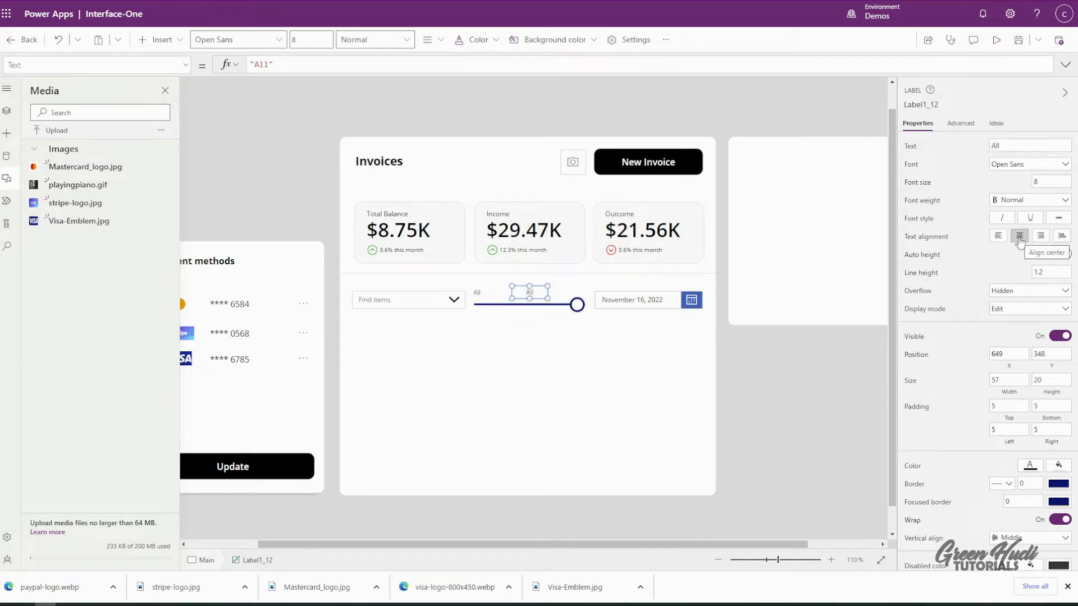
left_click_drag(1019, 146, 919, 147)
type("Income")
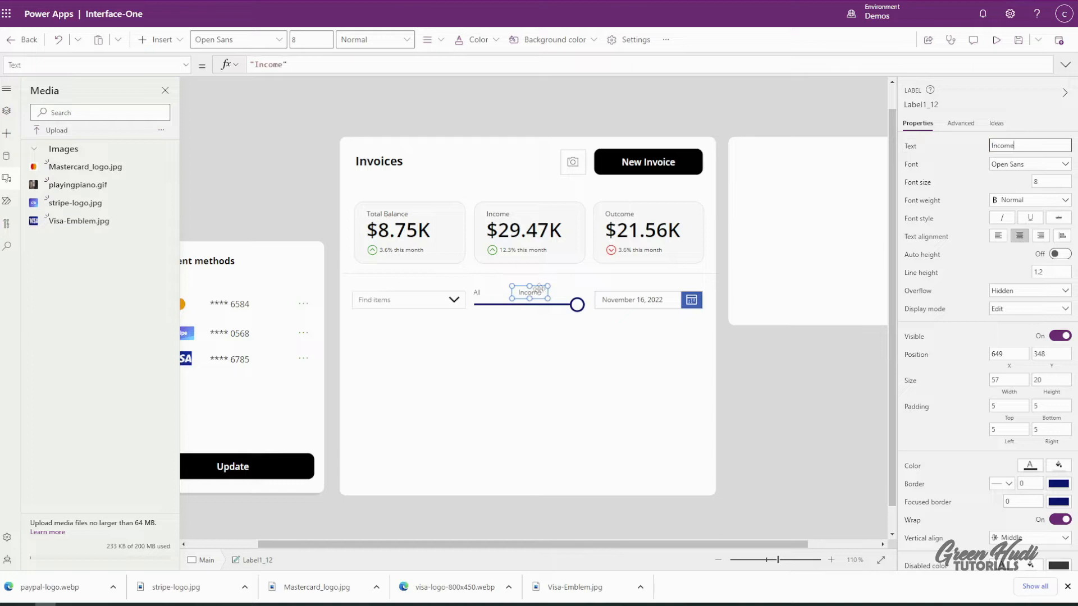
- Duplicate the slider's Income label above its right end at about X 718, Y 348, change the text to Outcome and align it right
left_click(538, 290)
key("ctrl+c")
key("ctrl+v")
left_click_drag(558, 316, 575, 292)
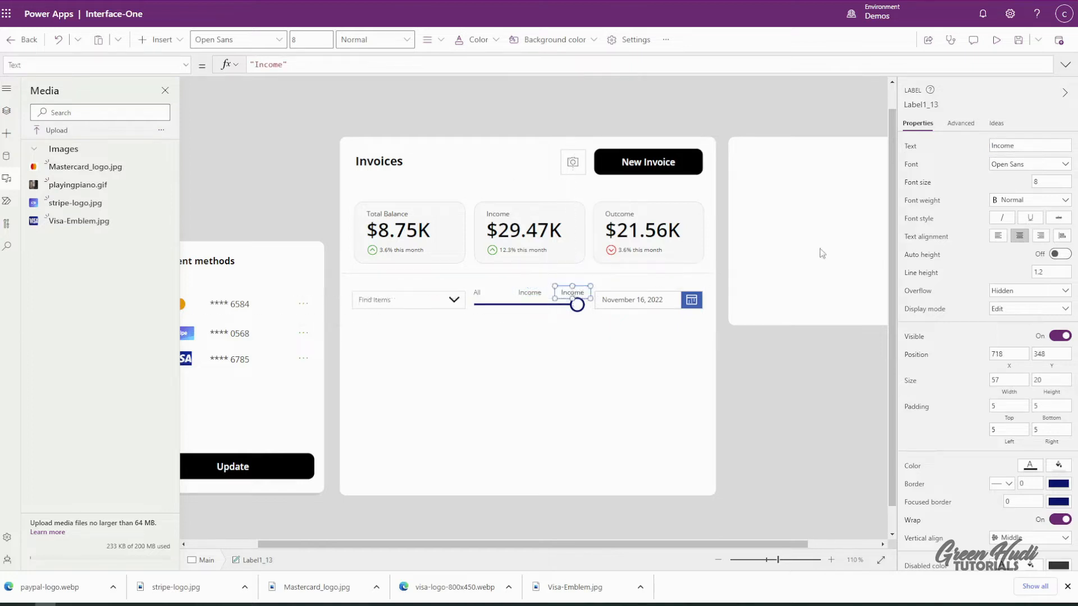
left_click_drag(1023, 146, 955, 149)
type("Outcome")
left_click(1041, 236)
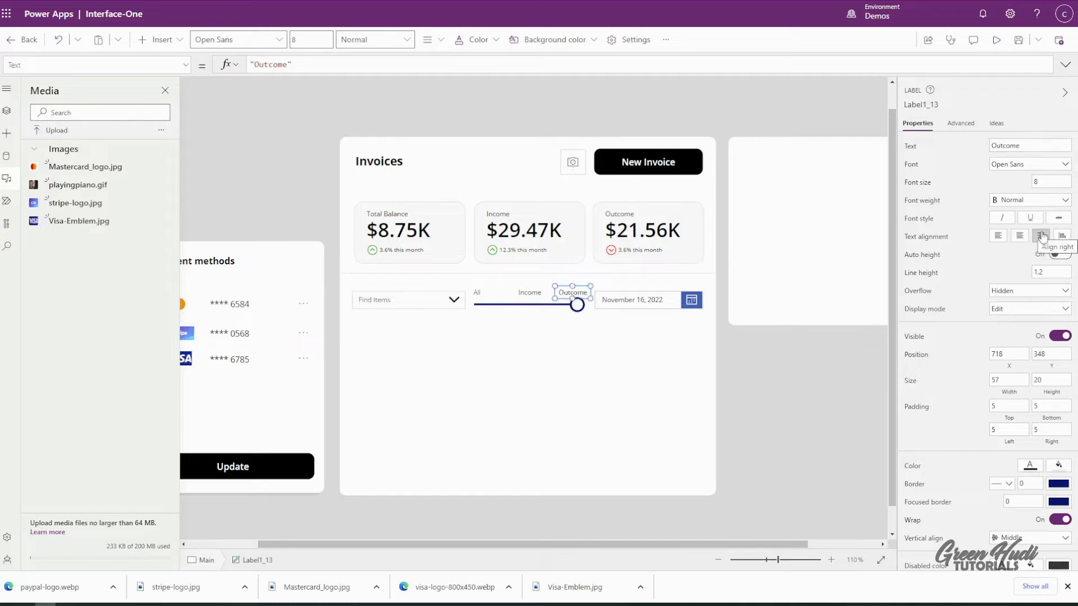
- Preview the app and move the slider handle to check it against the three labels
left_click(995, 40)
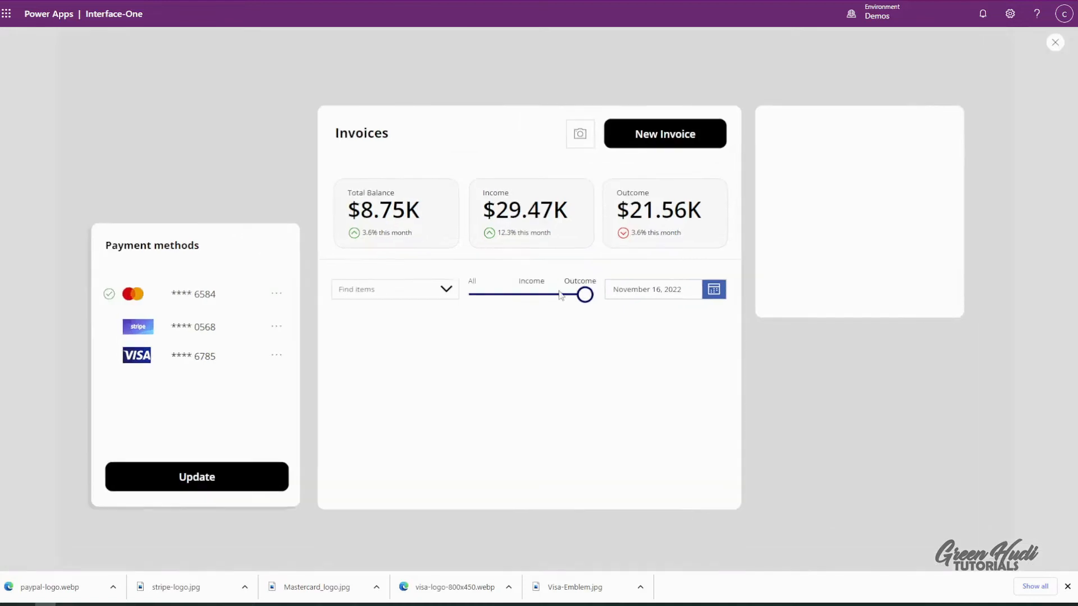
left_click_drag(585, 294, 532, 308)
left_click(1055, 42)
- Reduce the slider to about 16 high at Y 369, and set its rail thickness to 2 and handle size to 15
left_click(534, 299)
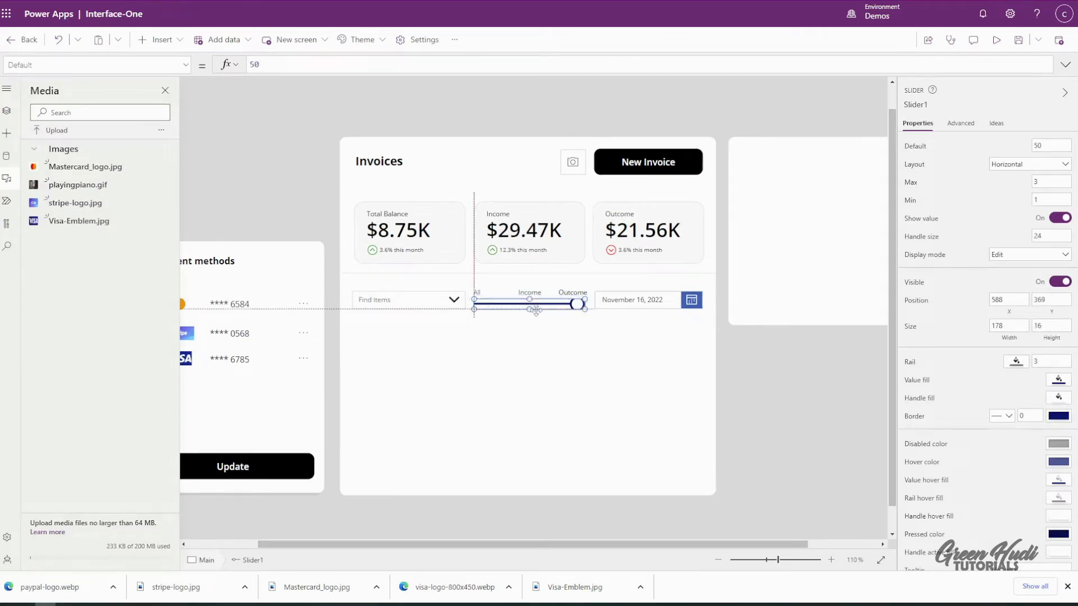
left_click(1041, 357)
key("BackSpace")
type("2")
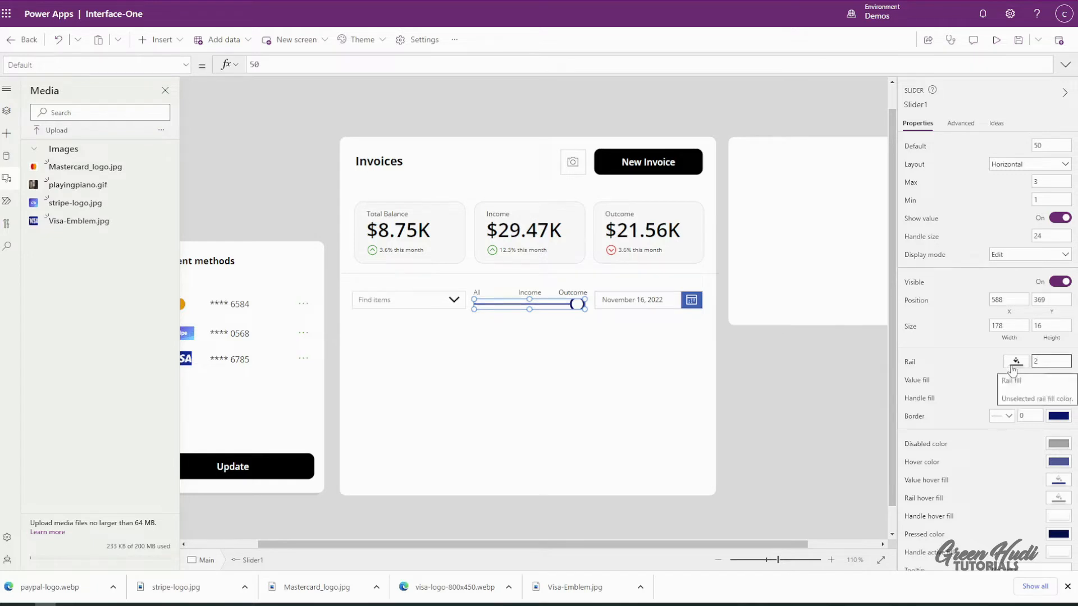
left_click(1048, 236)
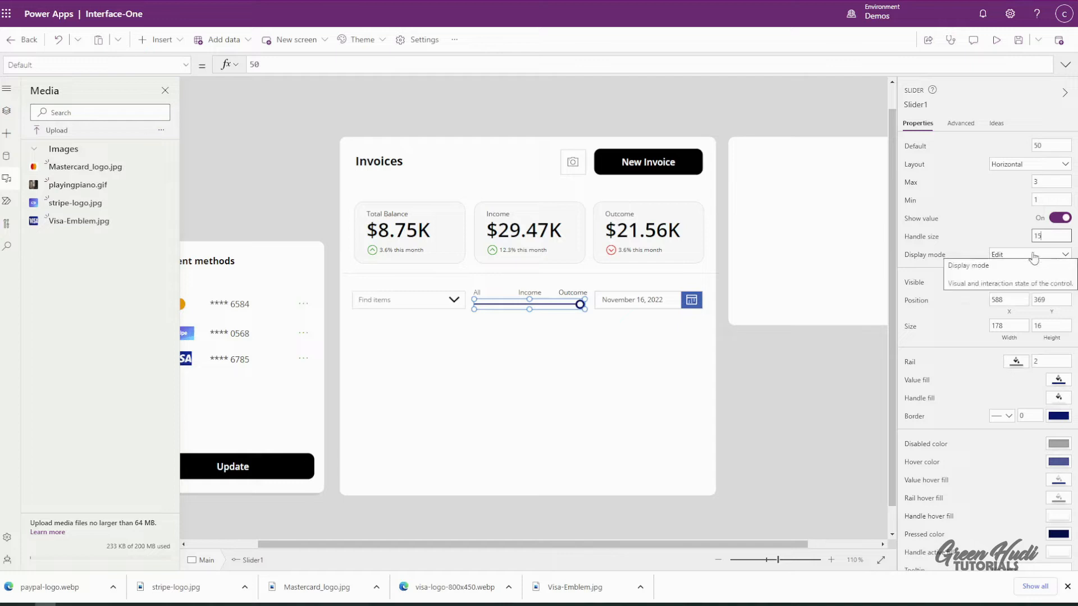
- Set the slider's value fill to black and preview the app to check the result
left_click(1056, 380)
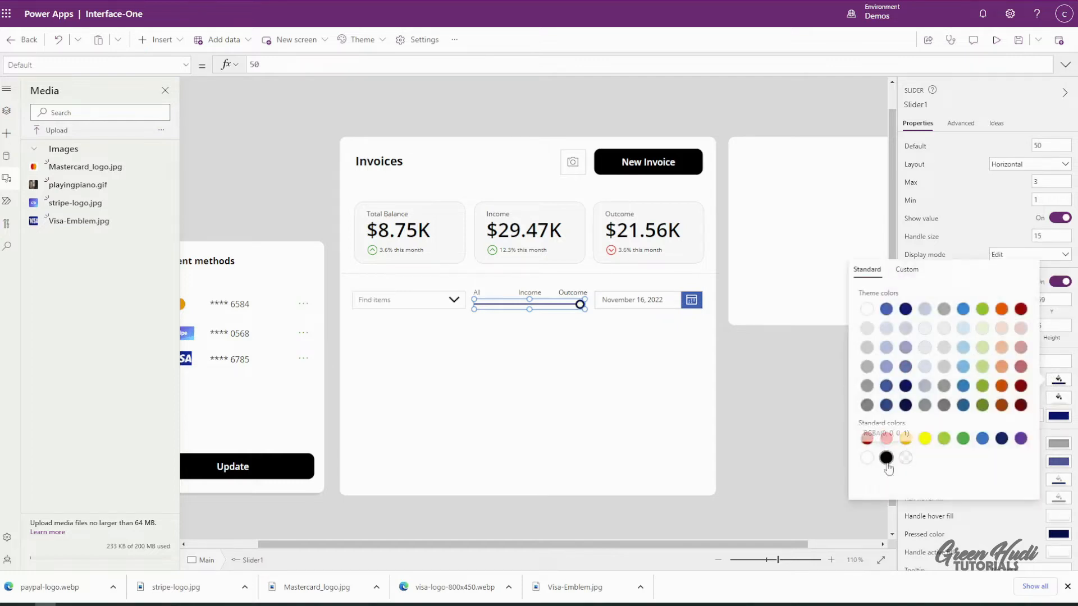
left_click(982, 504)
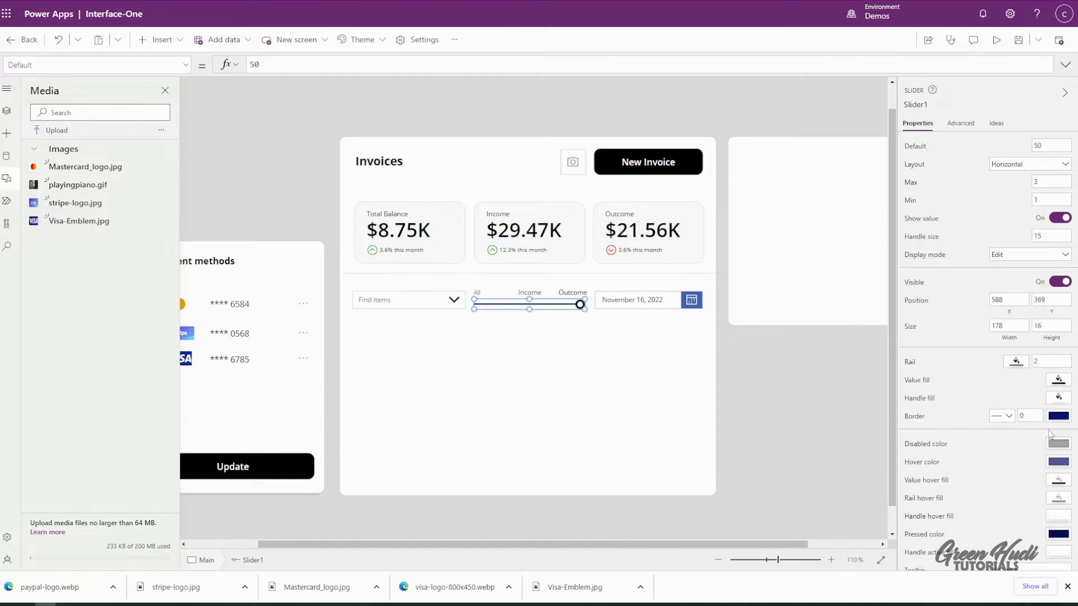
left_click(995, 40)
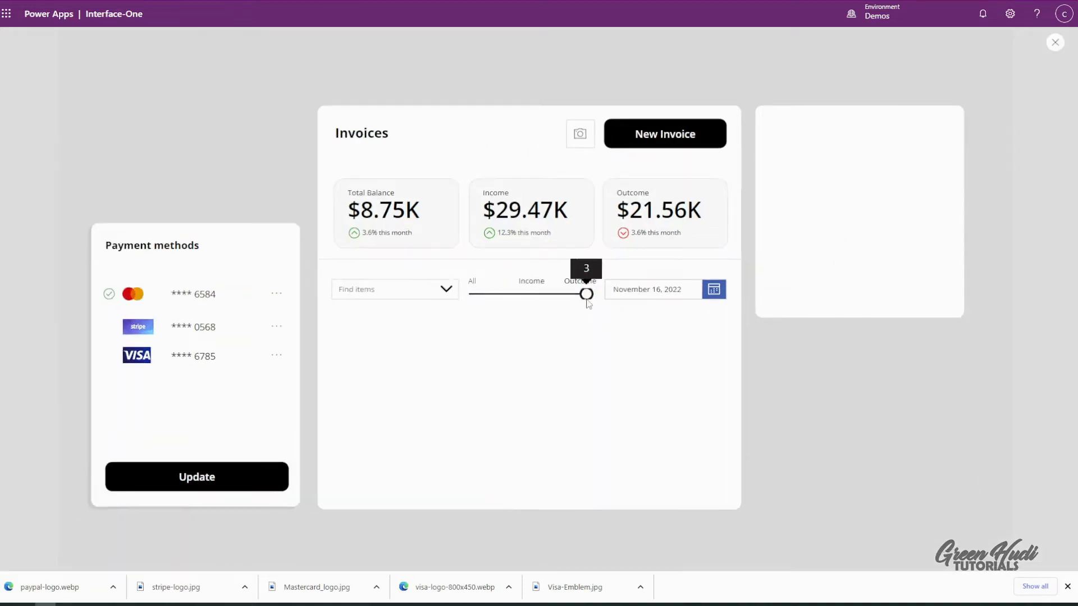
left_click(1054, 43)
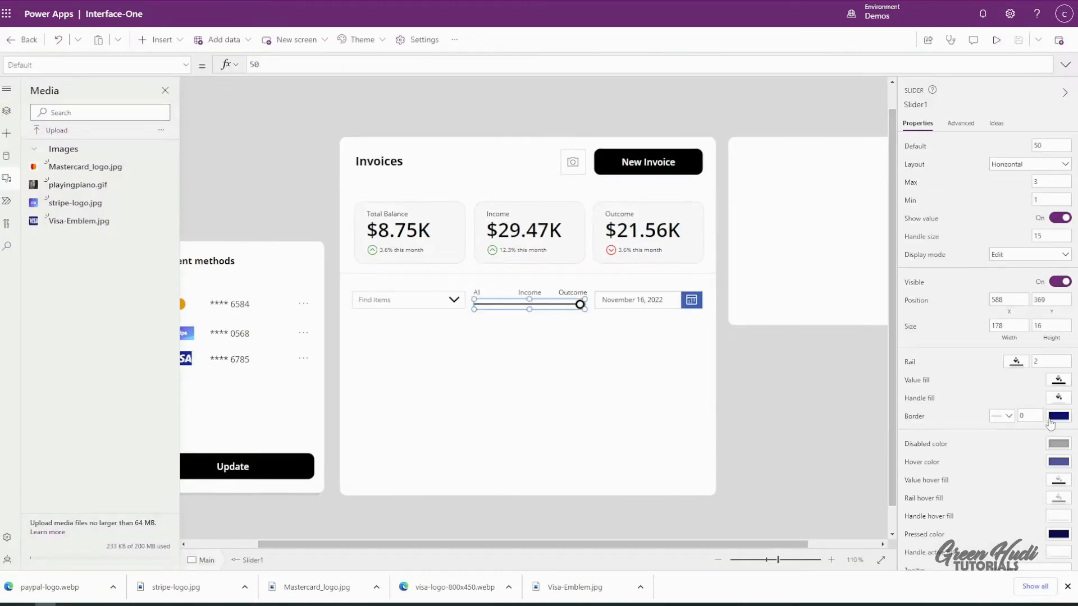
- Set the slider's handle size to 12 and try the handle in the app preview
left_click(1051, 236)
left_click(996, 40)
mouse_move(588, 298)
mouse_move(589, 298)
left_mouse_down()
mouse_move(488, 287)
mouse_move(593, 290)
left_mouse_up()
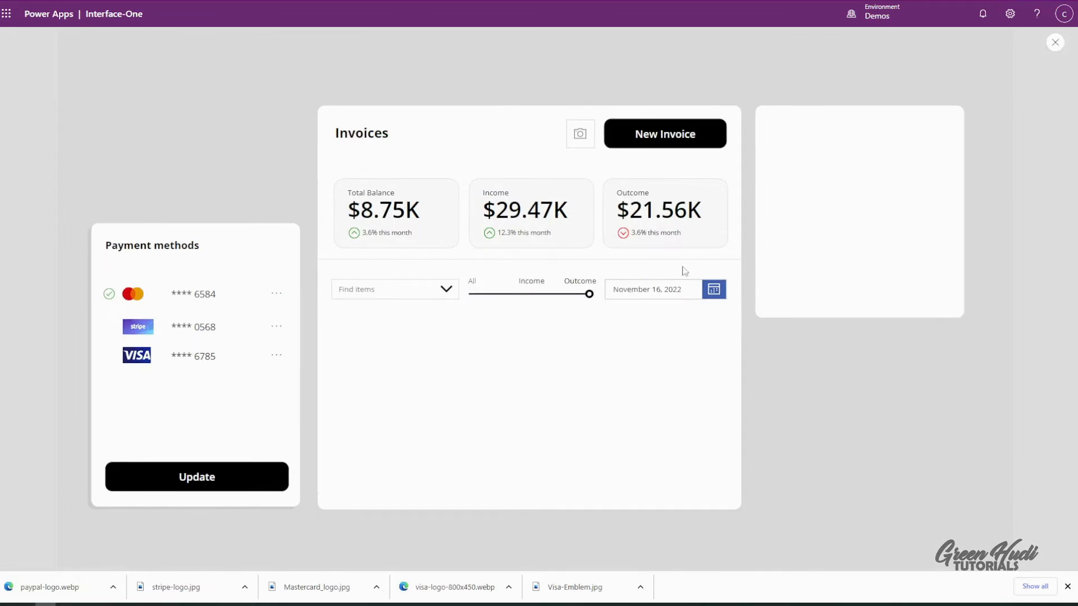
left_click(1059, 43)
- Increase the slider's height to about 29 and nudge it up slightly
left_click(559, 307)
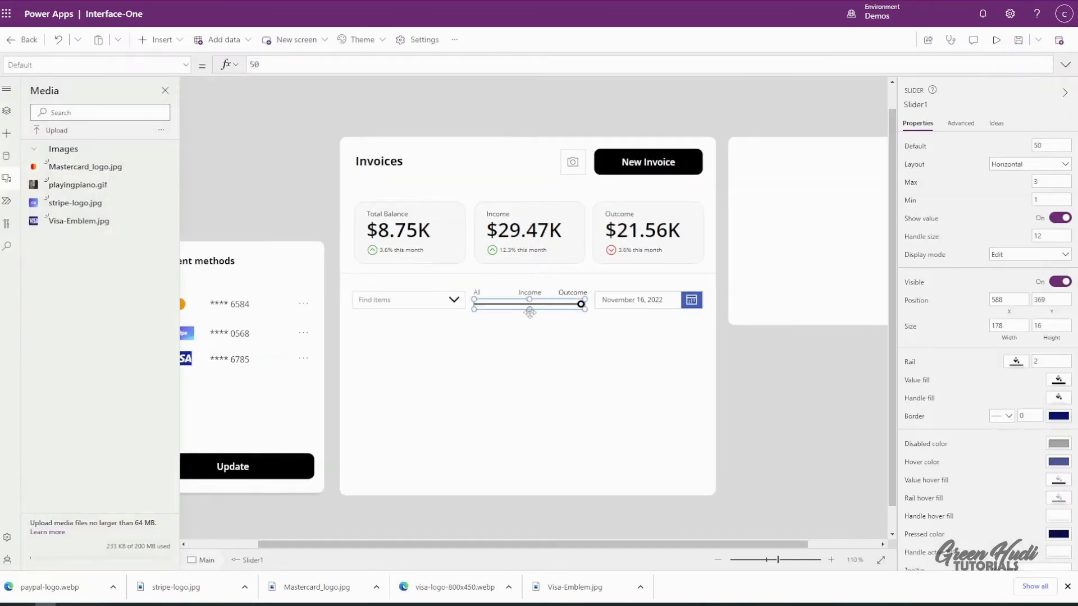
left_click_drag(531, 309, 531, 318)
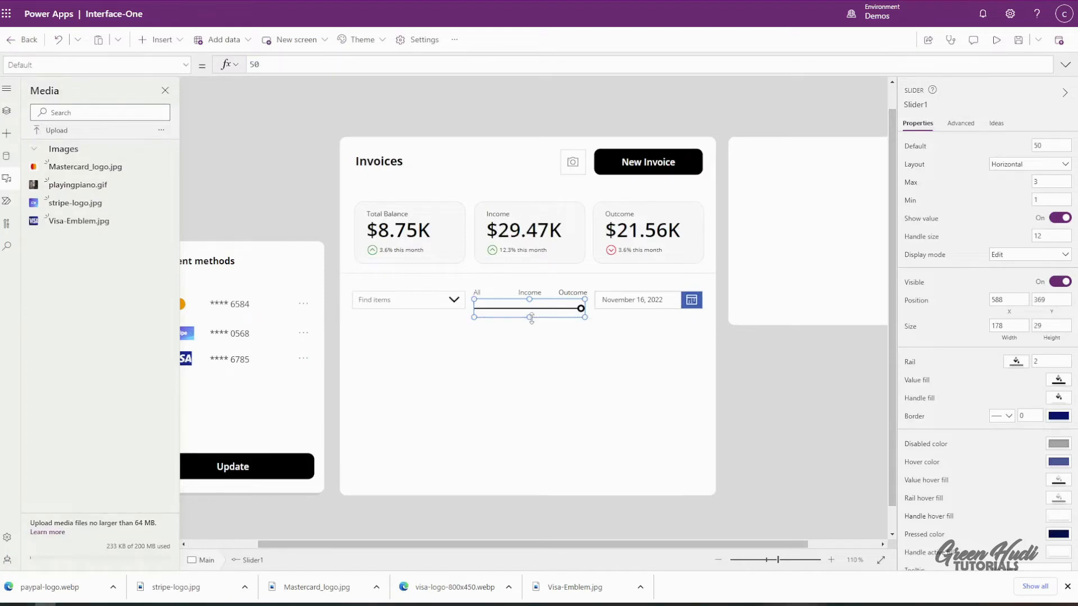
key("Up")
- Move the All, Income and Outcome labels together up to about Y 338
left_click(572, 293)
left_click(530, 290, "shift")
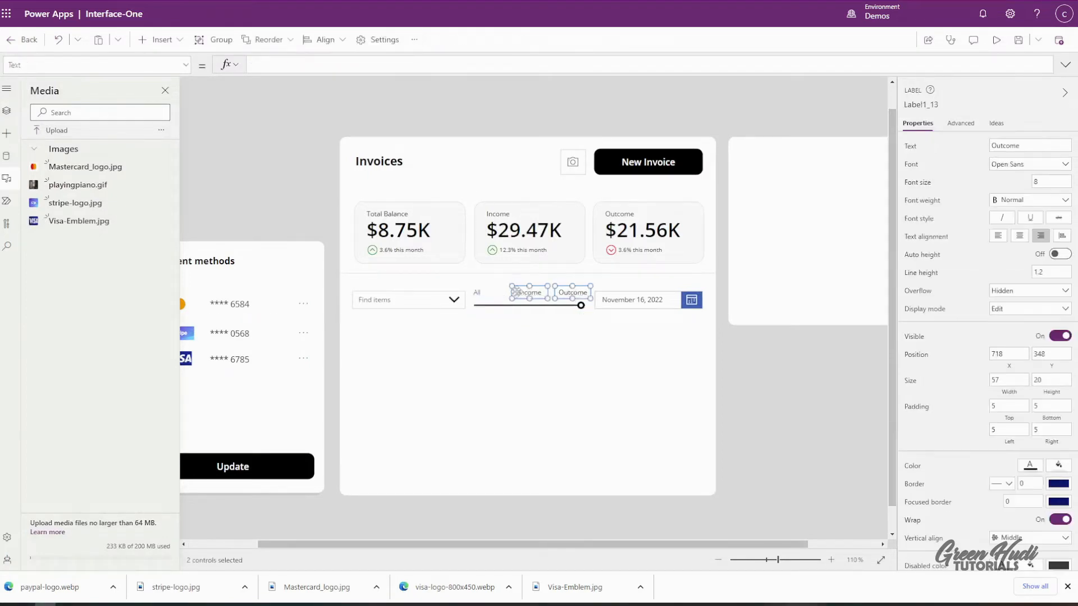
left_click(476, 291, "shift")
key("Up")
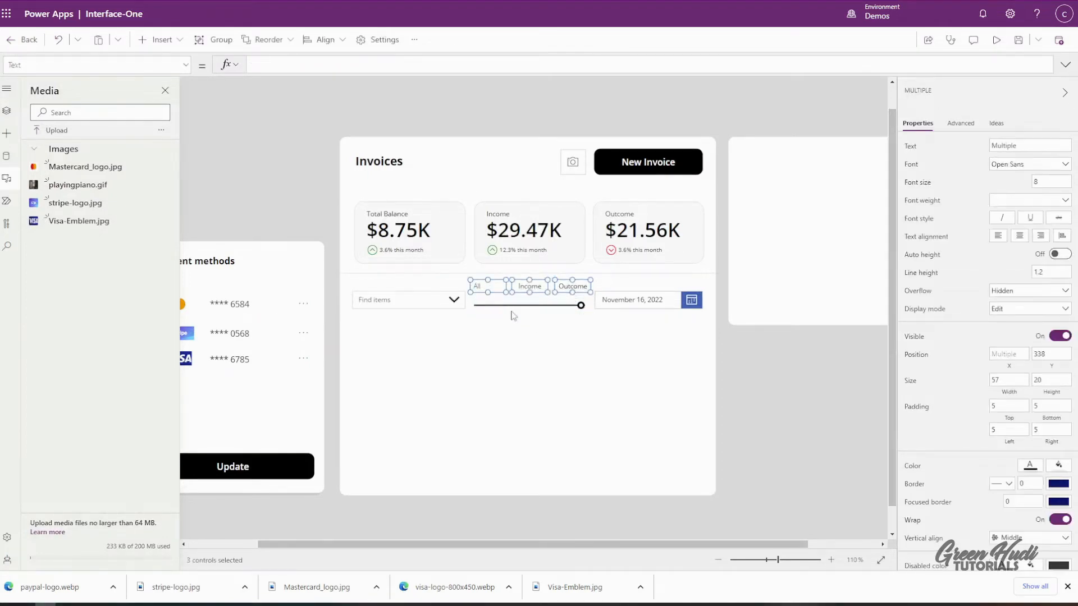
- Move the slider up to Y 355 beneath its labels and test it in the app preview
left_click(505, 307)
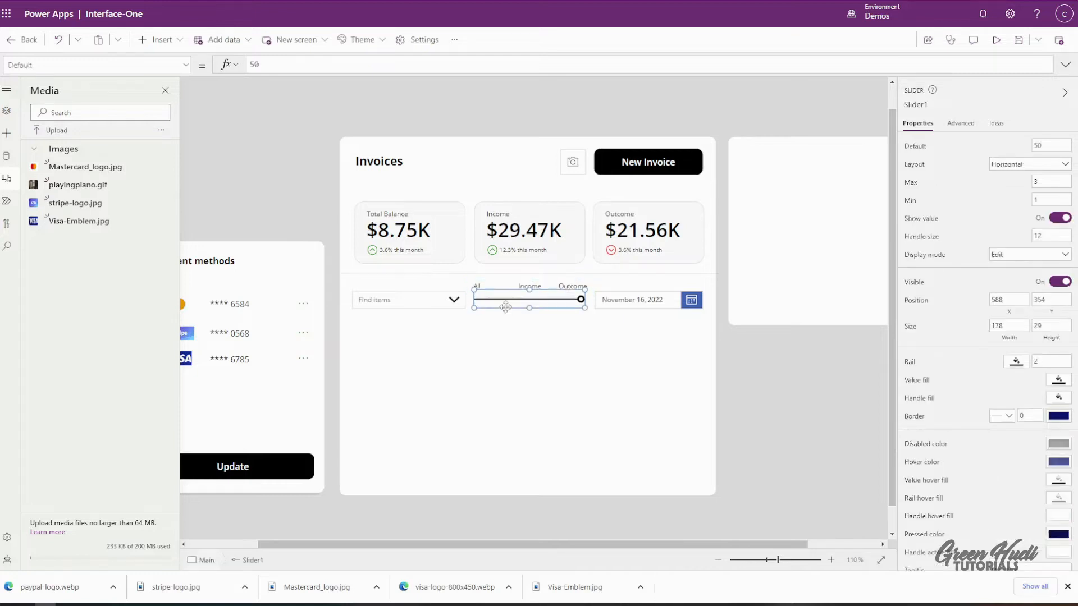
key("Up")
left_click(1059, 300)
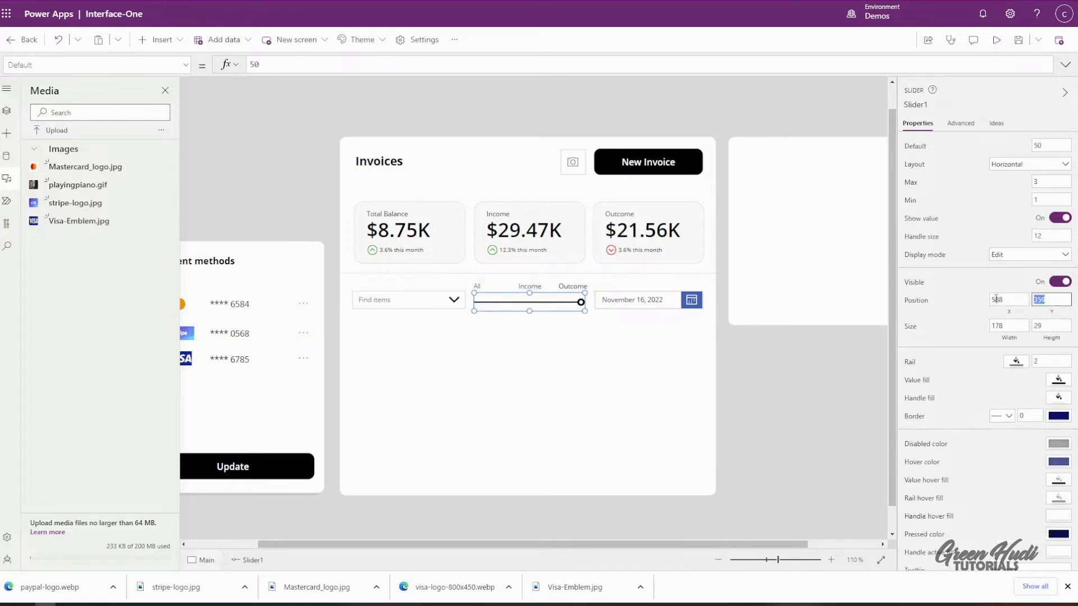
type("35")
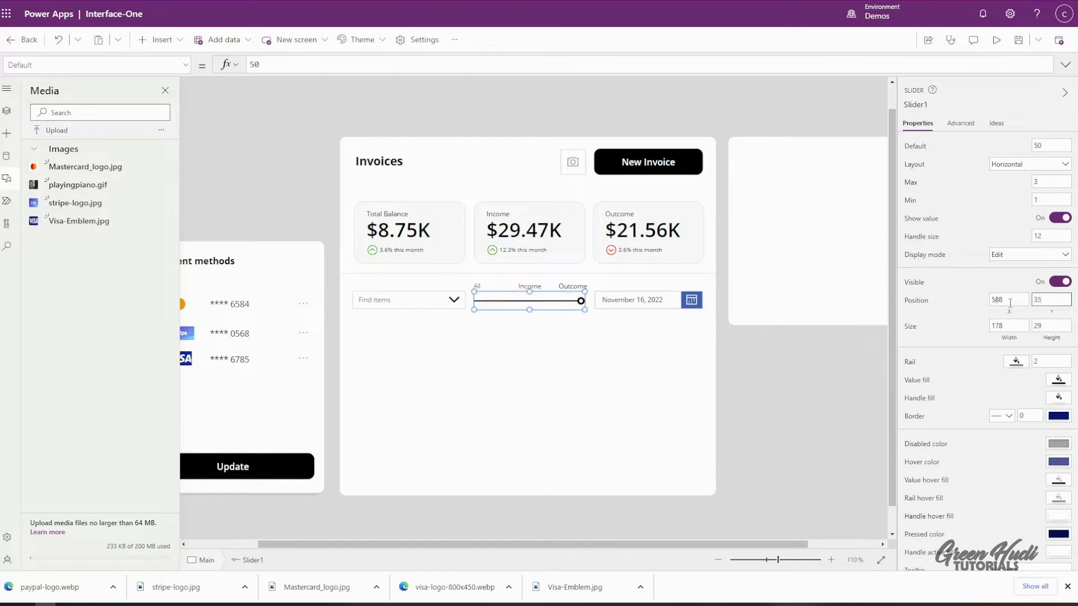
left_click(998, 39)
mouse_move(585, 290)
left_mouse_down()
mouse_move(477, 292)
mouse_move(589, 289)
left_mouse_up()
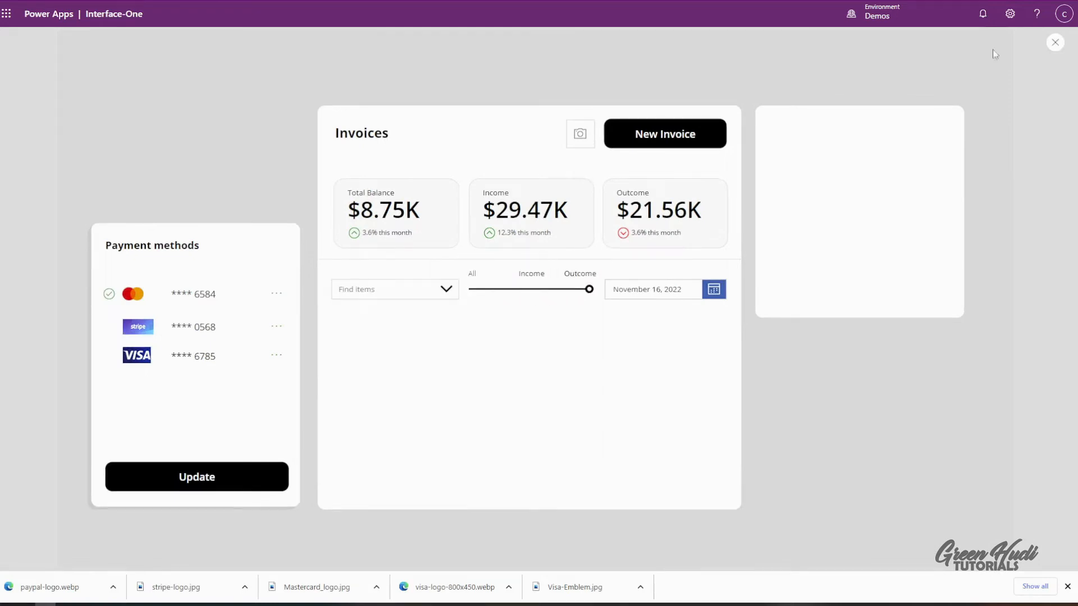
left_click(1055, 42)
- Move the All, Income and Outcome labels together to just below the slider, at about Y 373
left_click(537, 305)
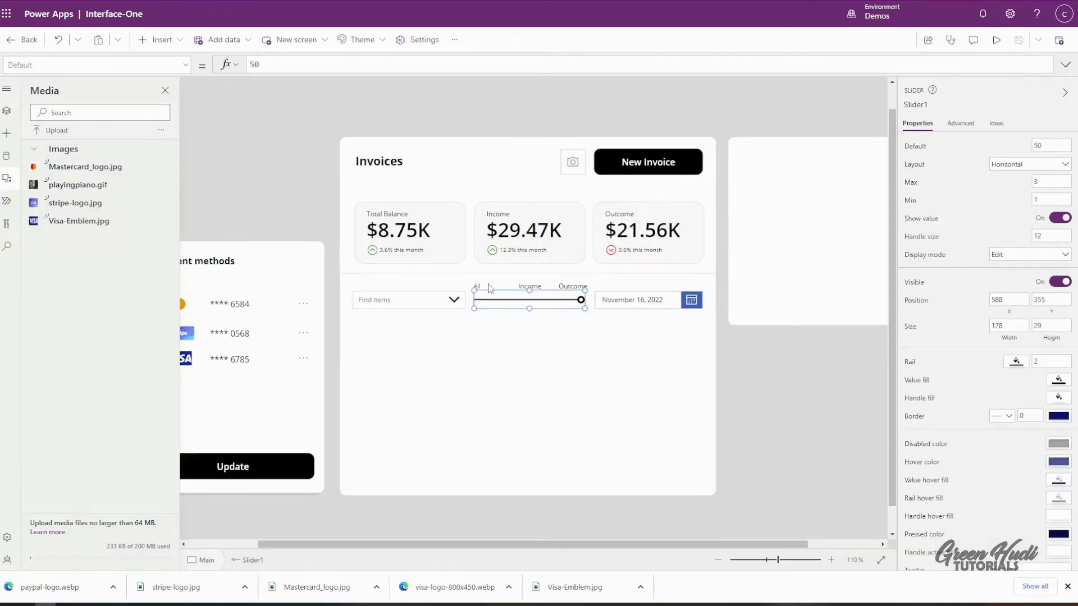
left_click(479, 286)
left_click(527, 287, "shift")
left_click(573, 288, "shift")
key("Down")
key("Down")
key("Down")
key("Down")
key("Down")
key("Down")
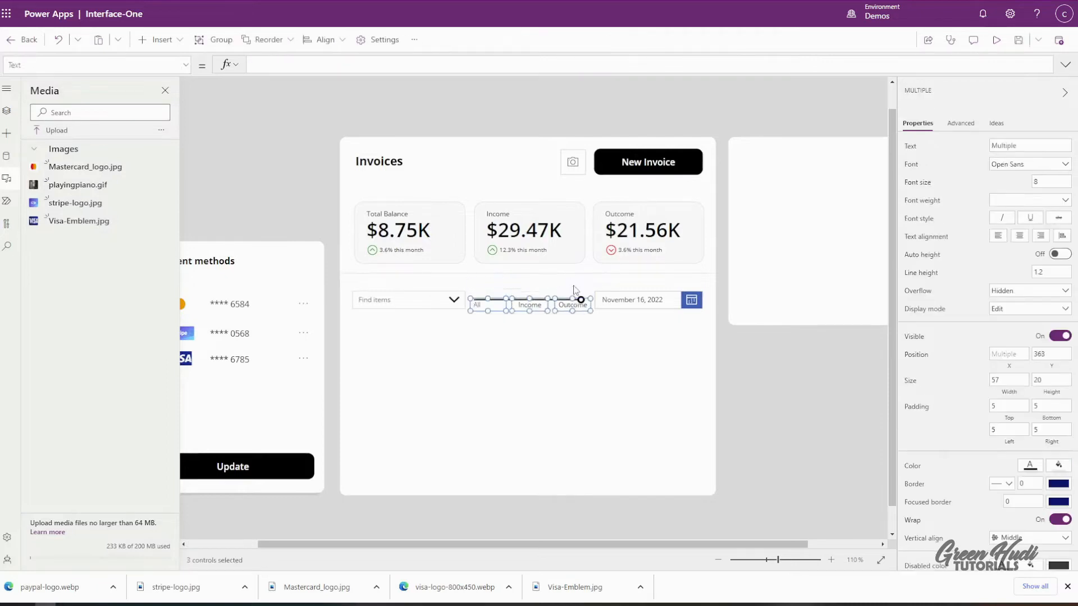
key("Down")
key("Down")
key("Down")
key("Down")
key("Down")
key("Down")
key("Down")
key("Down")
key("Down")
key("Down")
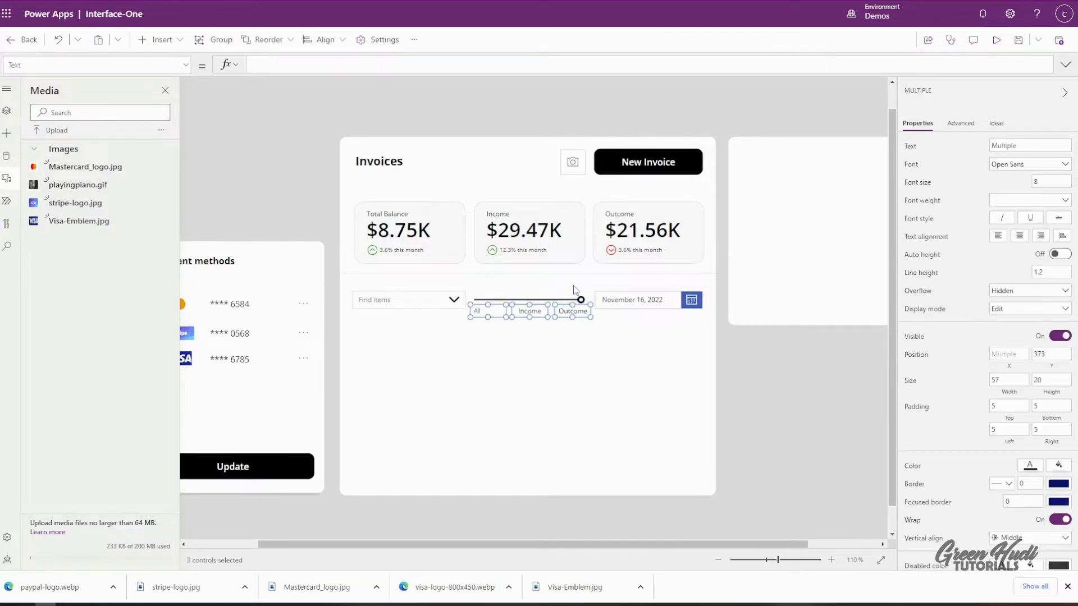
- Move the slider and its three labels up slightly as one selection
left_click(746, 346)
left_click_drag(585, 517, 468, 284)
key("Up")
key("Up")
key("Up")
key("Up")
key("Up")
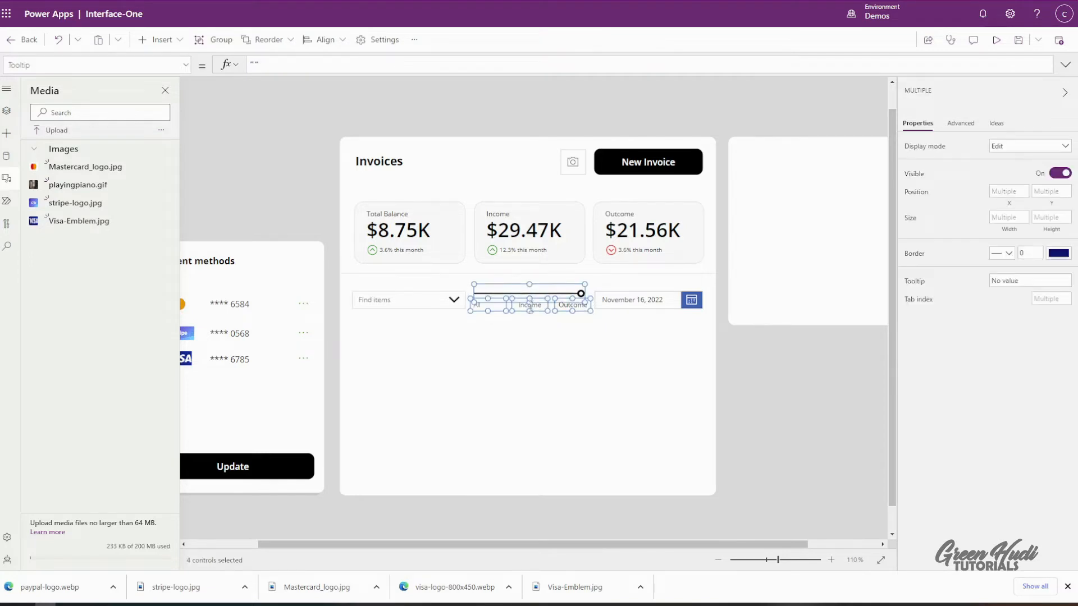
left_click(782, 411)
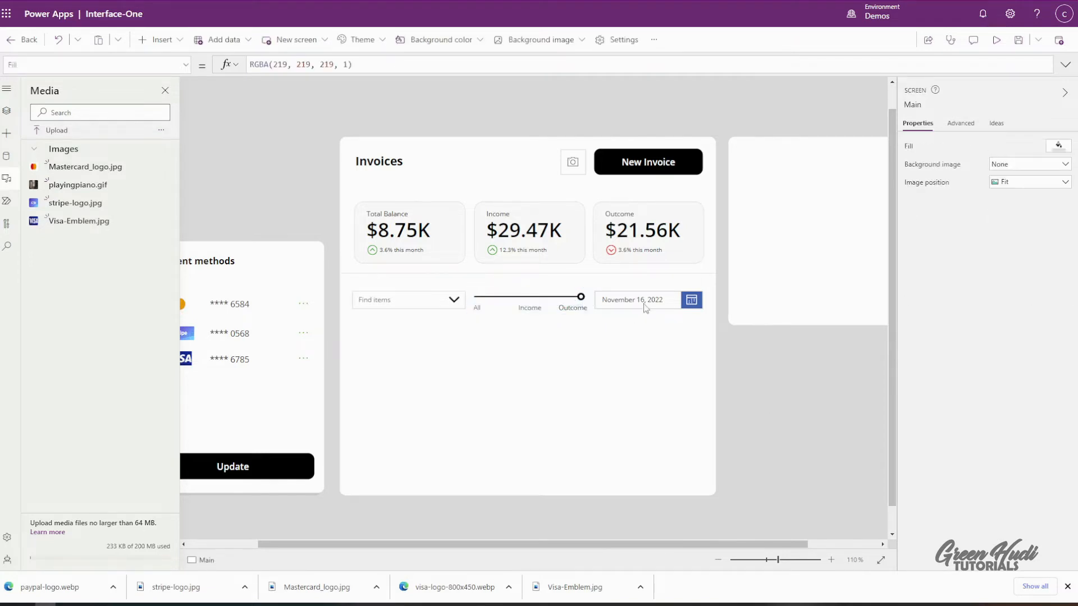
- Move the date picker down to about Y 356 and lower the combo box to match it
left_click_drag(646, 308, 645, 311)
left_click(423, 301)
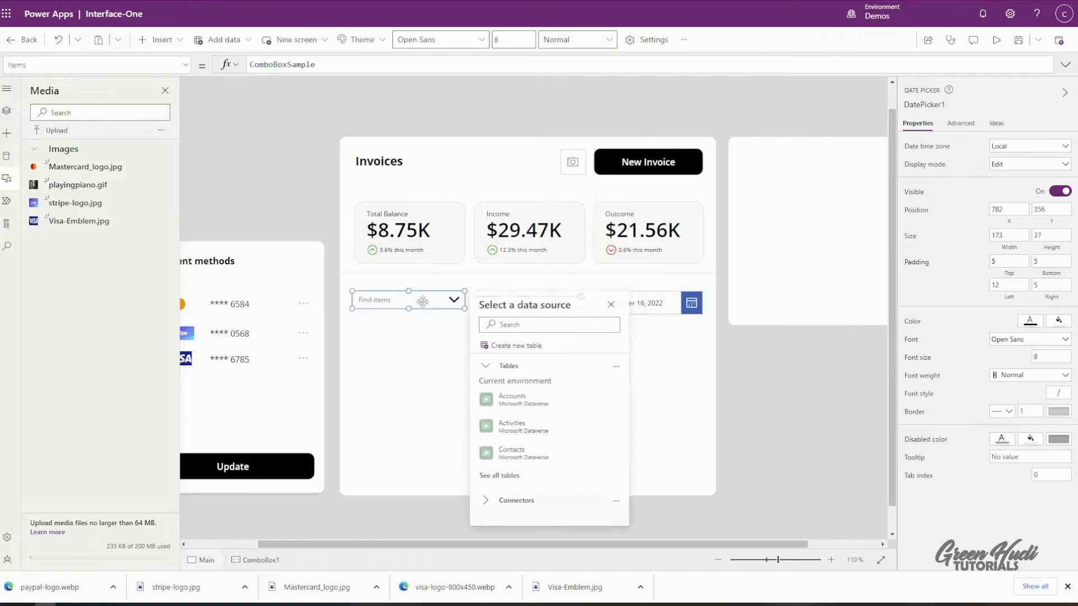
left_click(413, 304)
left_click(849, 387)
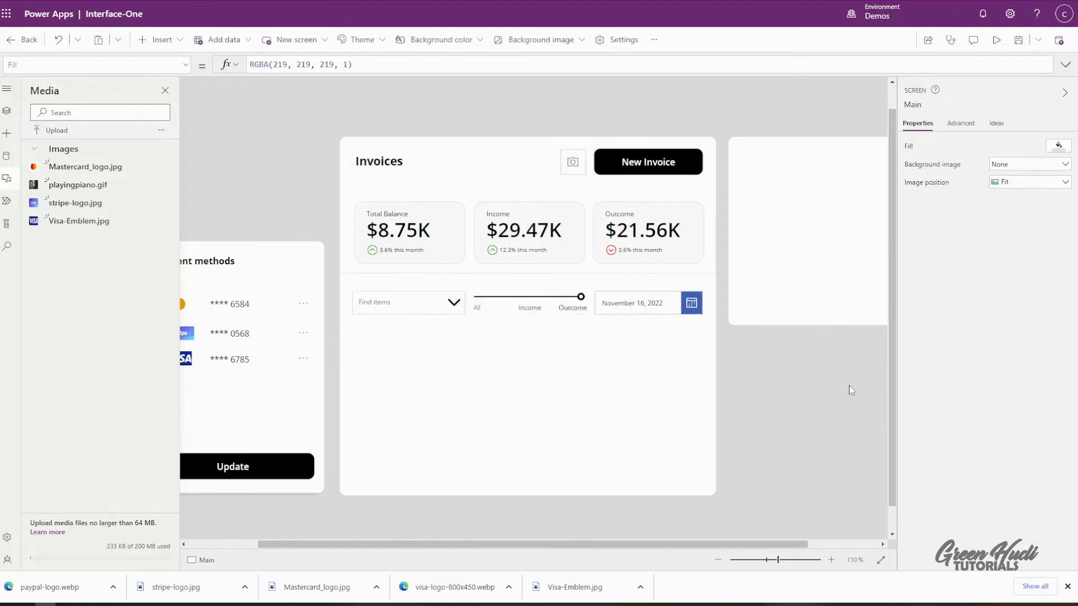
- Preview the app to test the repositioned slider, and save the app
left_click(995, 39)
mouse_move(587, 287)
left_mouse_down()
mouse_move(491, 298)
mouse_move(476, 286)
mouse_move(574, 290)
mouse_move(474, 287)
mouse_move(592, 290)
left_mouse_up()
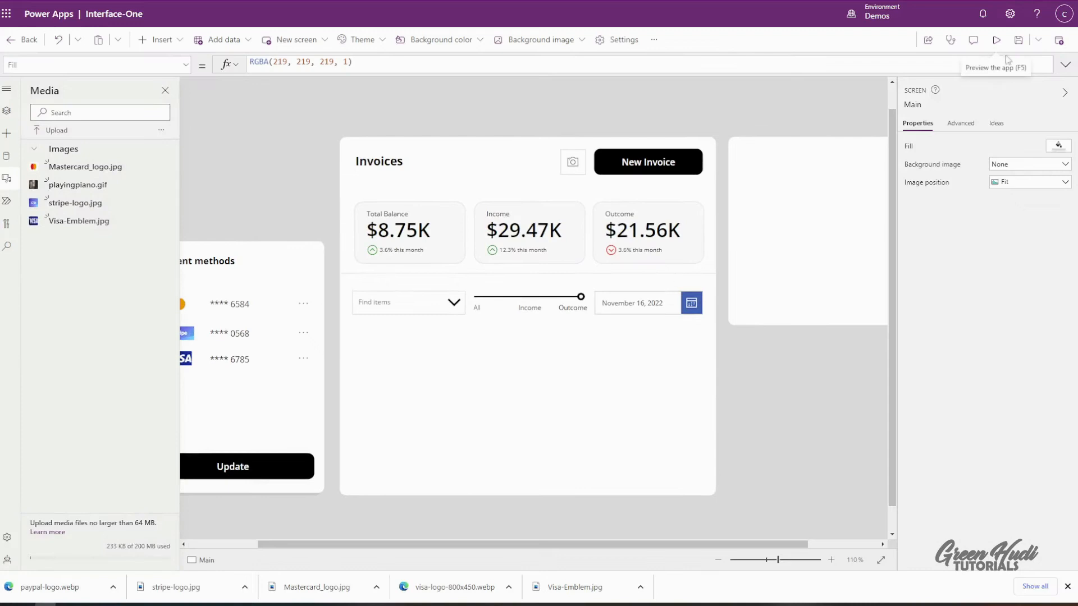
left_click(1018, 40)
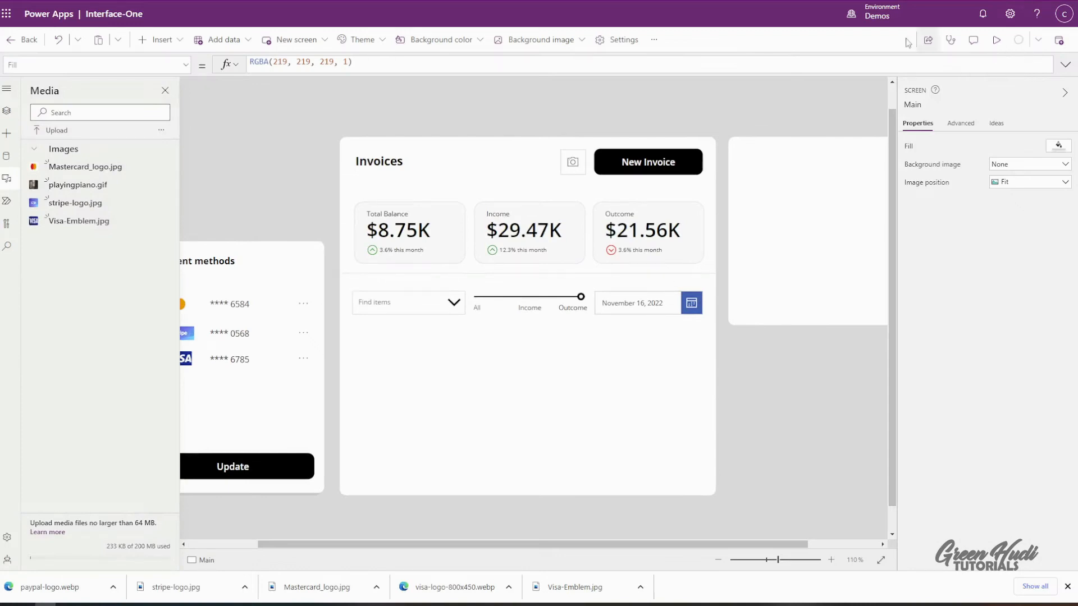
- Duplicate the slider's Outcome label below the combo box at about X 392, Y 420, change the text to Date and center it
left_click(566, 310)
key("ctrl+c")
key("ctrl+v")
left_click_drag(584, 317, 364, 339)
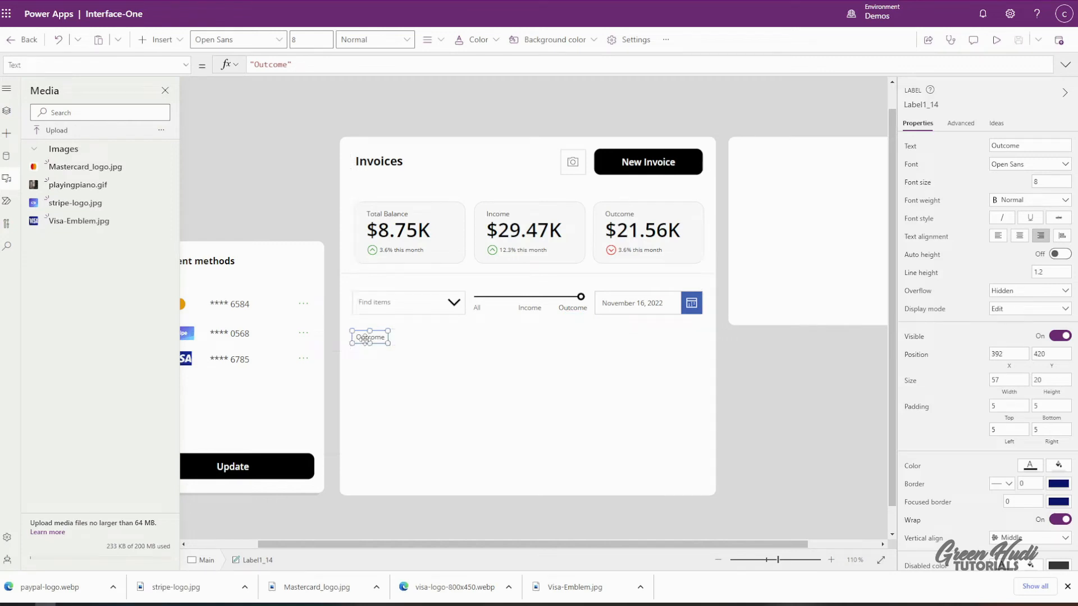
double_click(1005, 145)
type("Date")
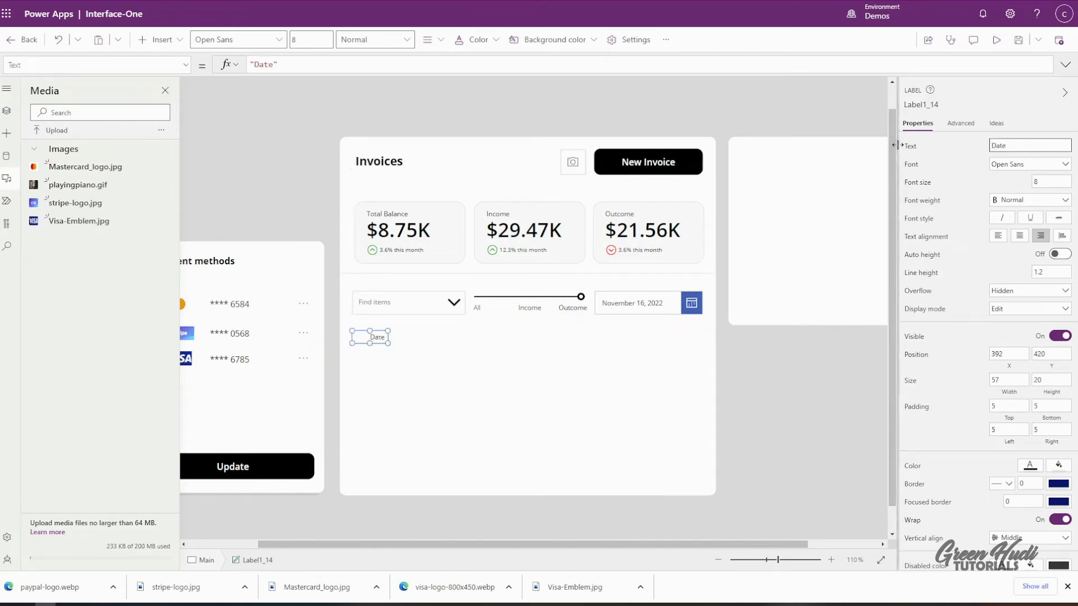
left_click(998, 236)
left_click(1019, 236)
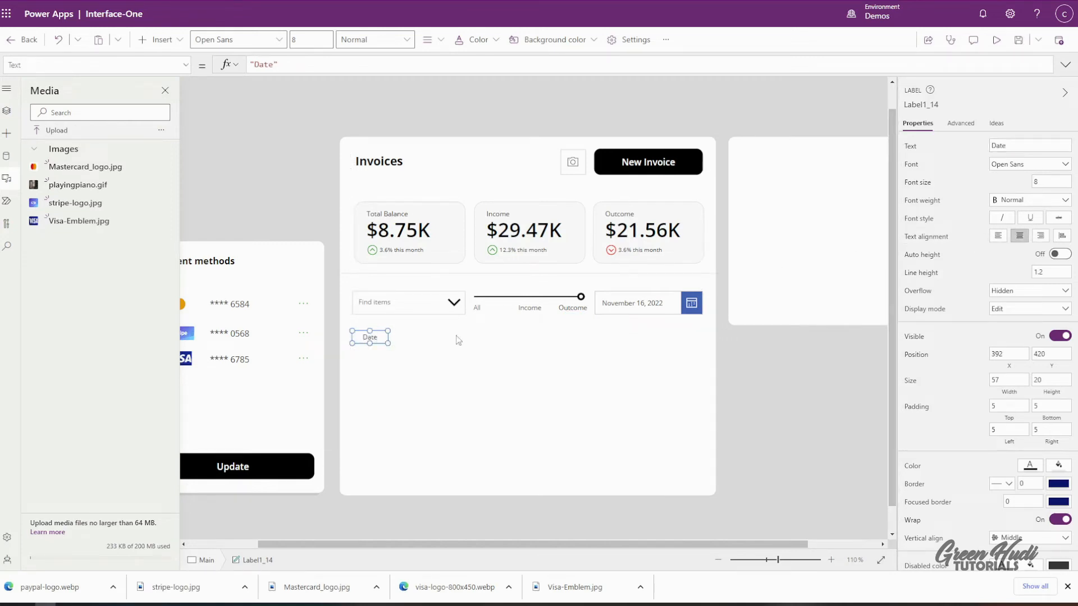
- Duplicate the Date label on the same row at about X 536, Y 420 and change its text to Name
key("ctrl+c")
key("ctrl+v")
left_click_drag(372, 343, 468, 340)
double_click(1019, 148)
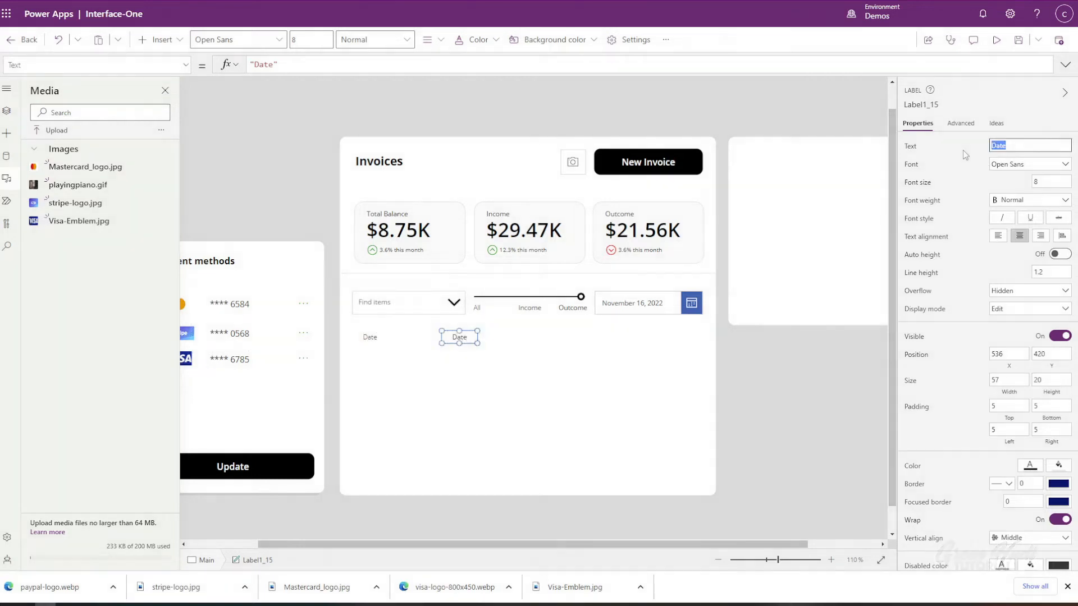
type("Name")
- Duplicate the Name label on the same row at about X 675, Y 420 and change its text to Transaction Id
key("ctrl+c")
key("ctrl+v")
left_click_drag(483, 347, 553, 337)
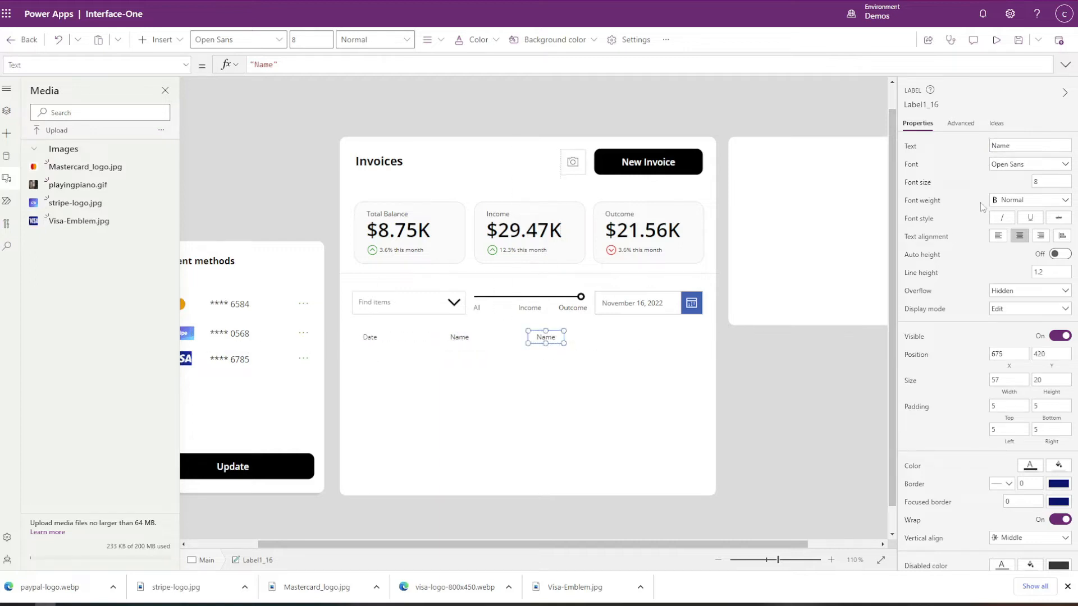
left_click(1016, 145)
type("Transaction Id")
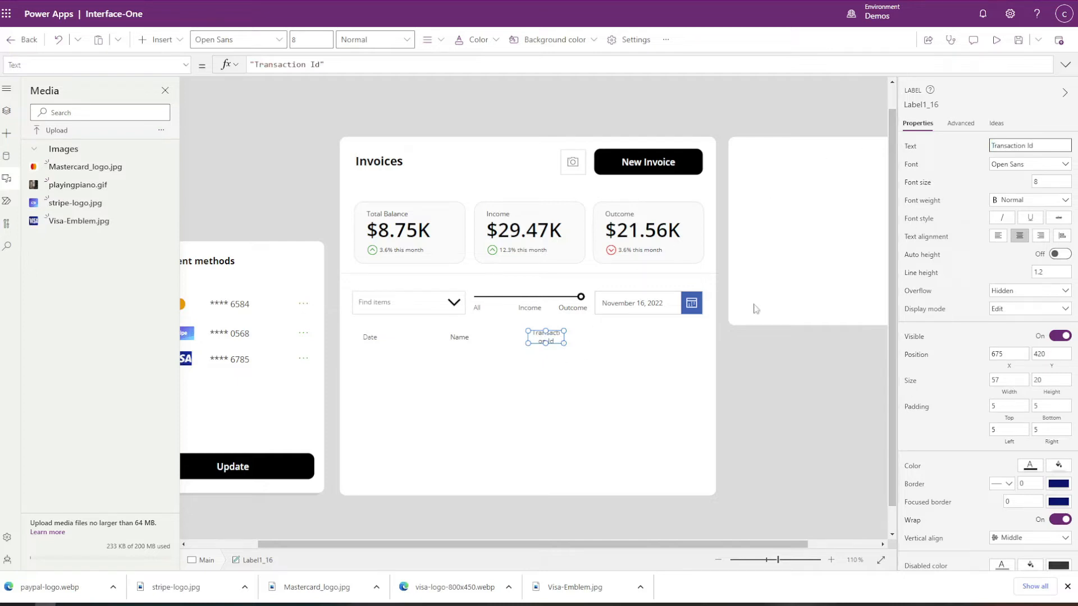
- Set the Transaction Id label's width to 100
double_click(1002, 380)
type("150")
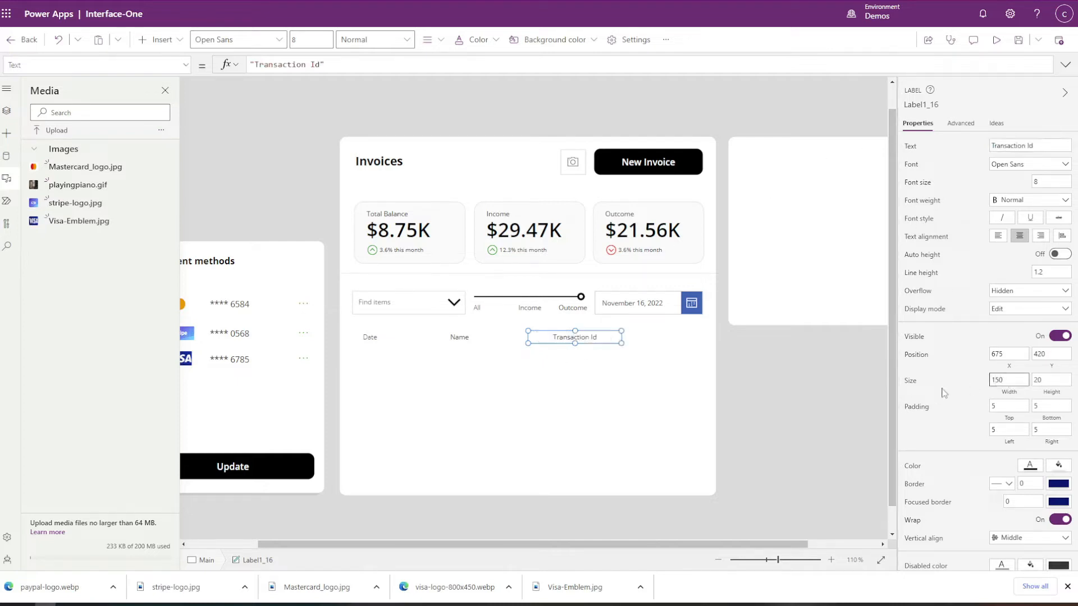
key("ctrl+a")
type("100")
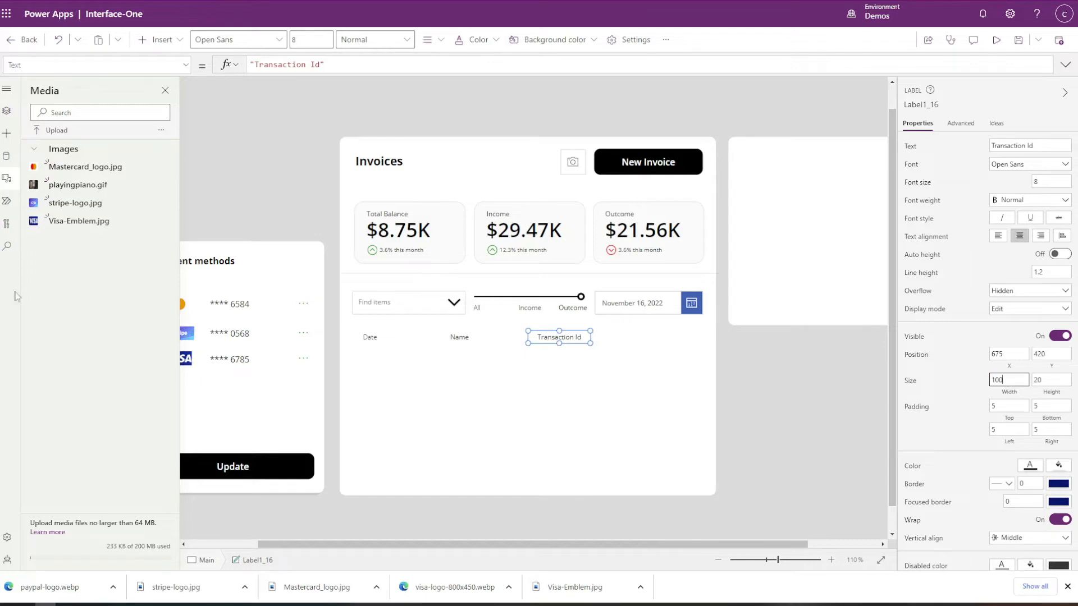
- Duplicate the Transaction Id label at about X 782, Y 420 and change its text to Status
left_click(576, 338)
key("ctrl+c")
key("ctrl+v")
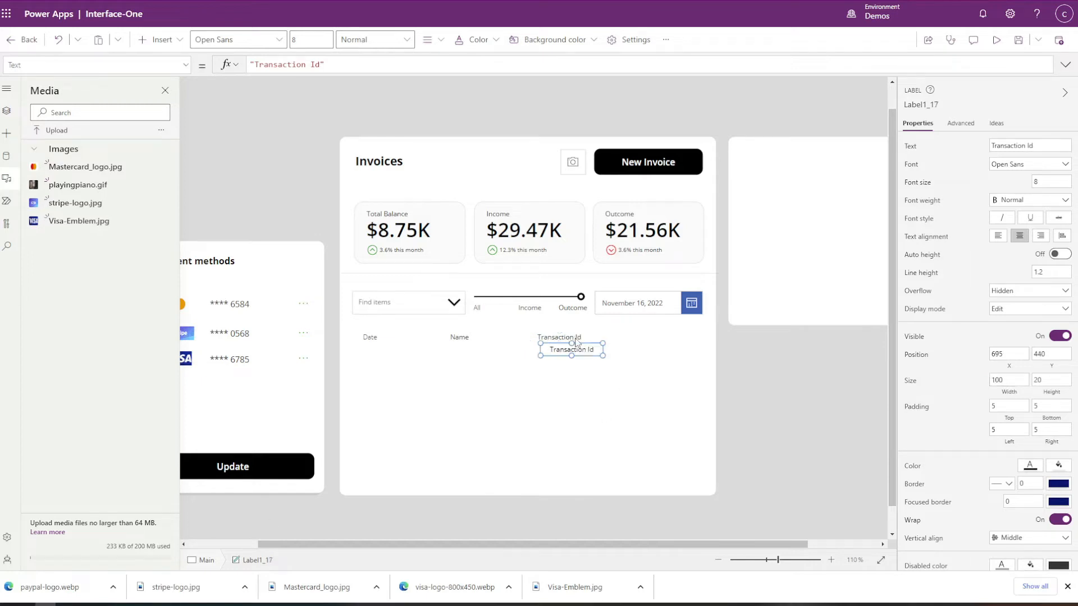
left_click_drag(581, 345, 642, 335)
triple_click(1010, 146)
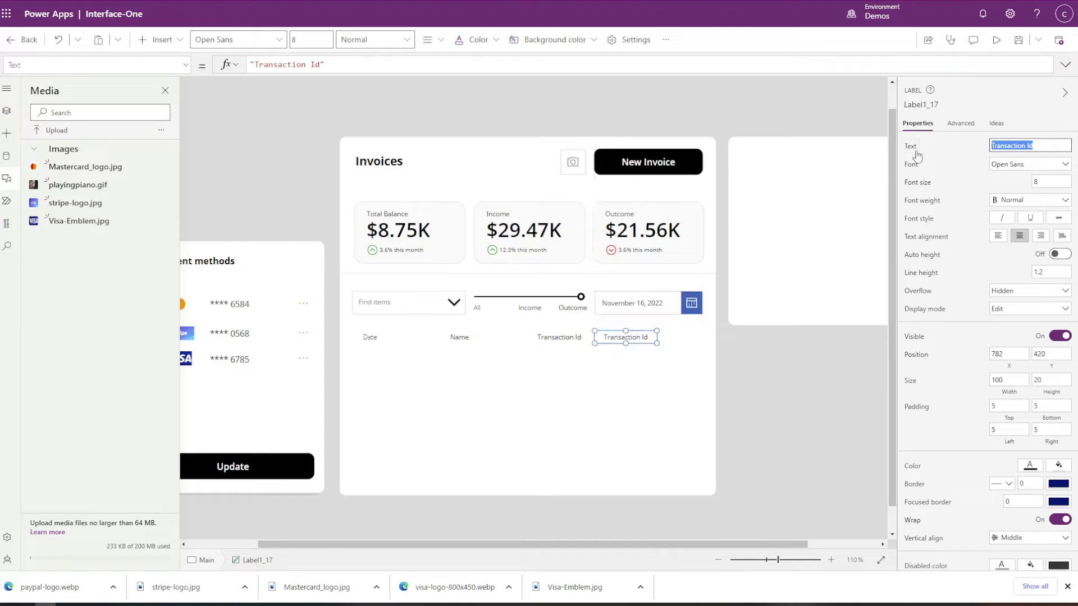
type("Status")
- Shift the Name, Transaction Id and Status labels left along their row, placing Transaction Id at about X 630
left_click_drag(465, 346, 449, 345)
left_click_drag(565, 337, 538, 335)
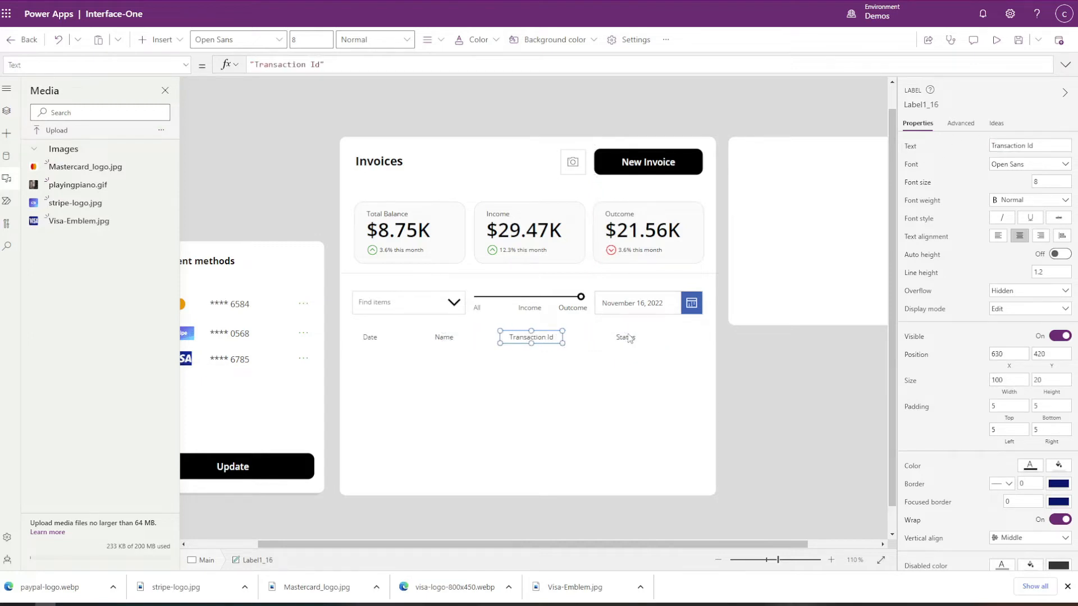
left_click_drag(651, 337, 684, 336)
- Duplicate the Status label at the end of the row at about X 855, Y 420 and change its text to Amount
key("ctrl+c")
key("ctrl+v")
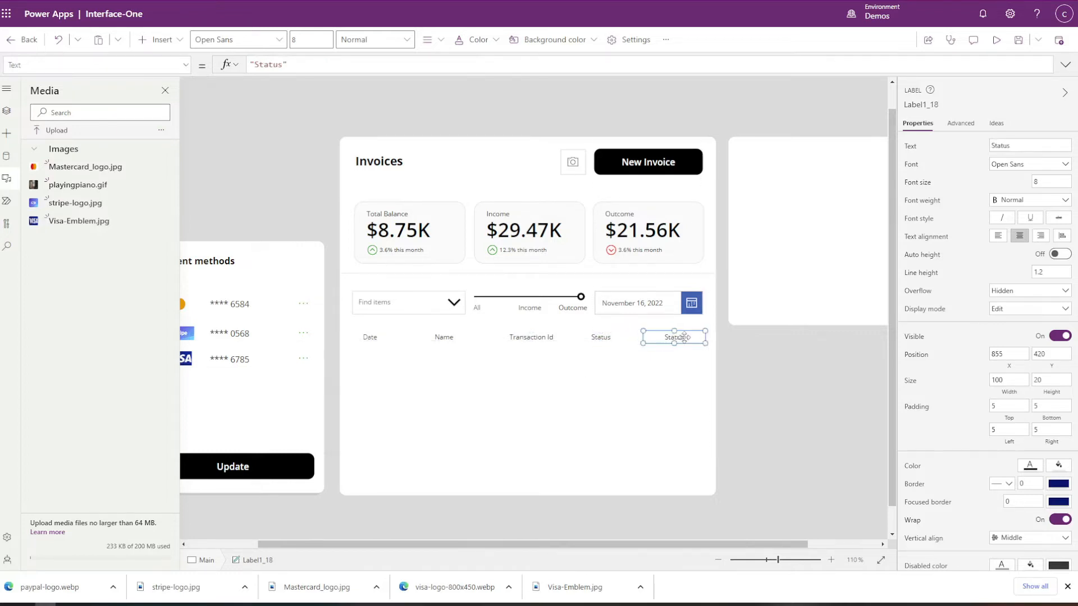
left_click(912, 147)
type("Amount")
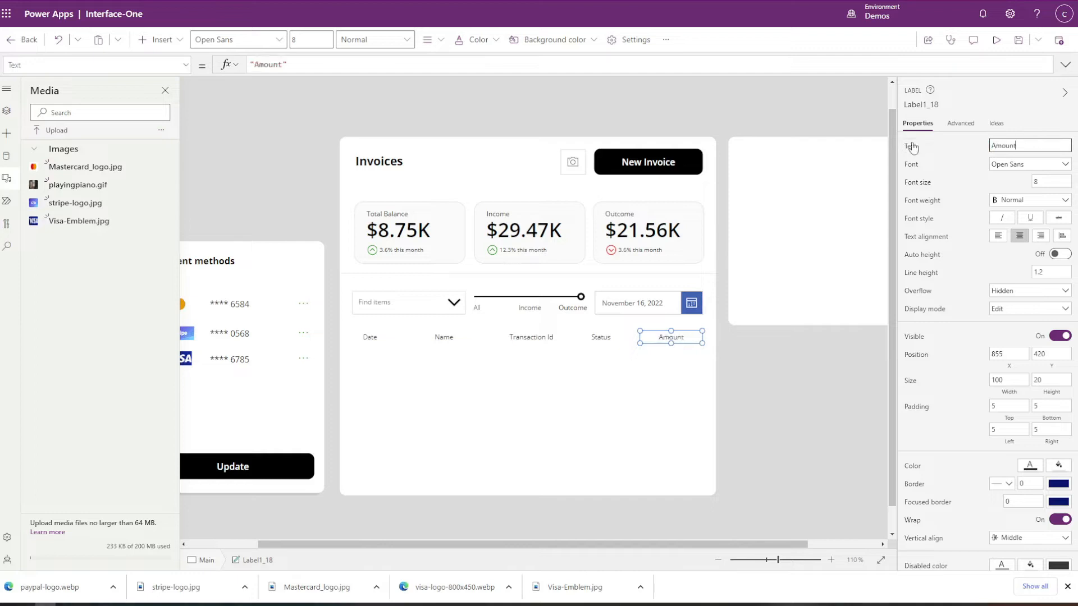
- Right-align the Amount column label's text and left-align the Date label's text
left_click(1040, 236)
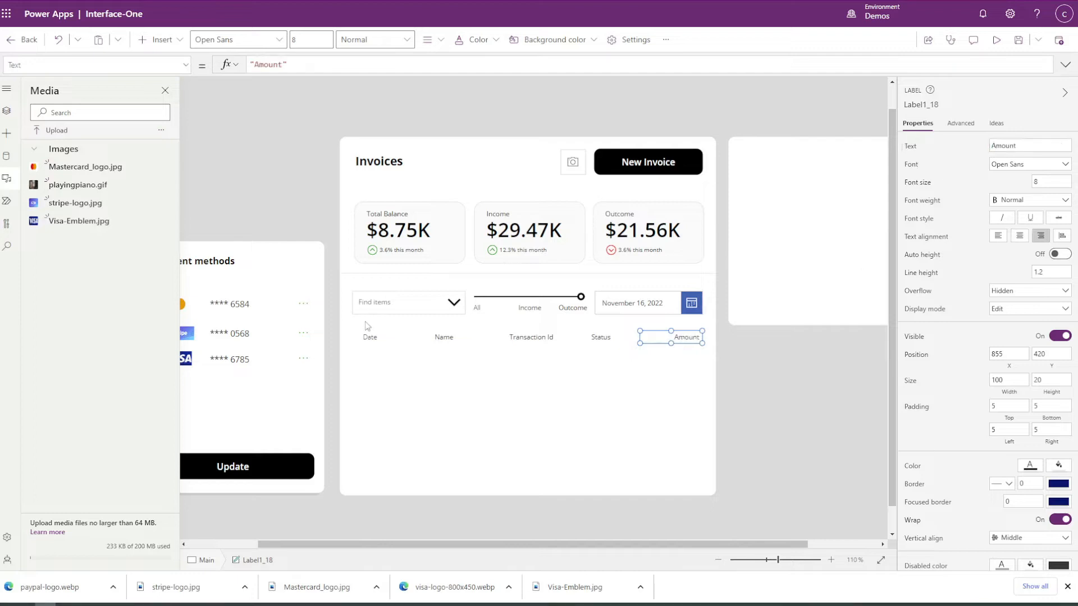
left_click(375, 340)
left_click(997, 237)
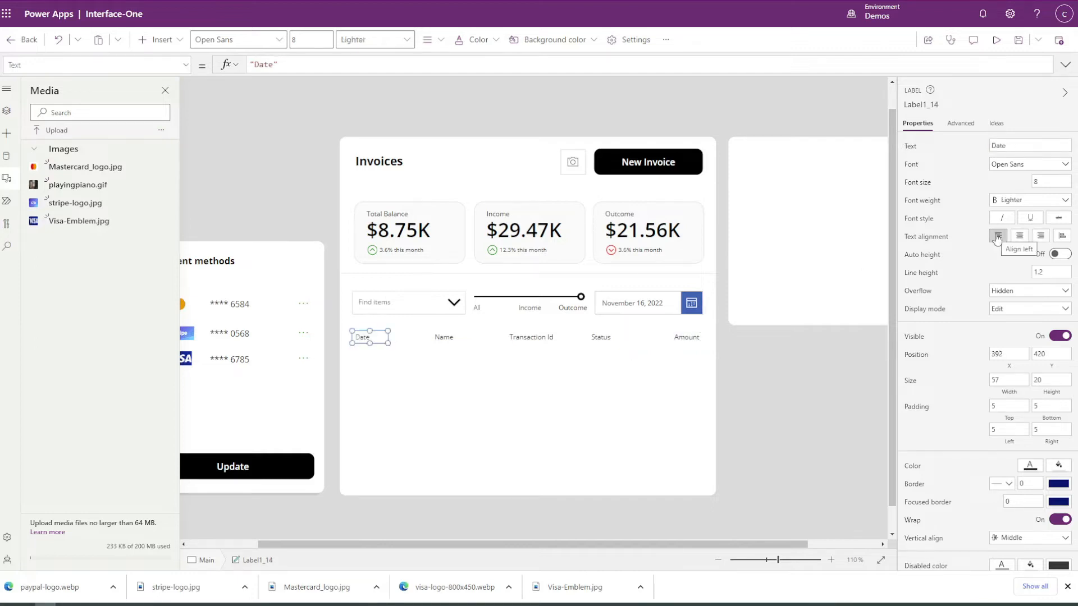
left_click(764, 383)
- Duplicate the divider line under the summary cards and place the copy just below the column labels, at about X 372, Y 446
left_click(444, 273)
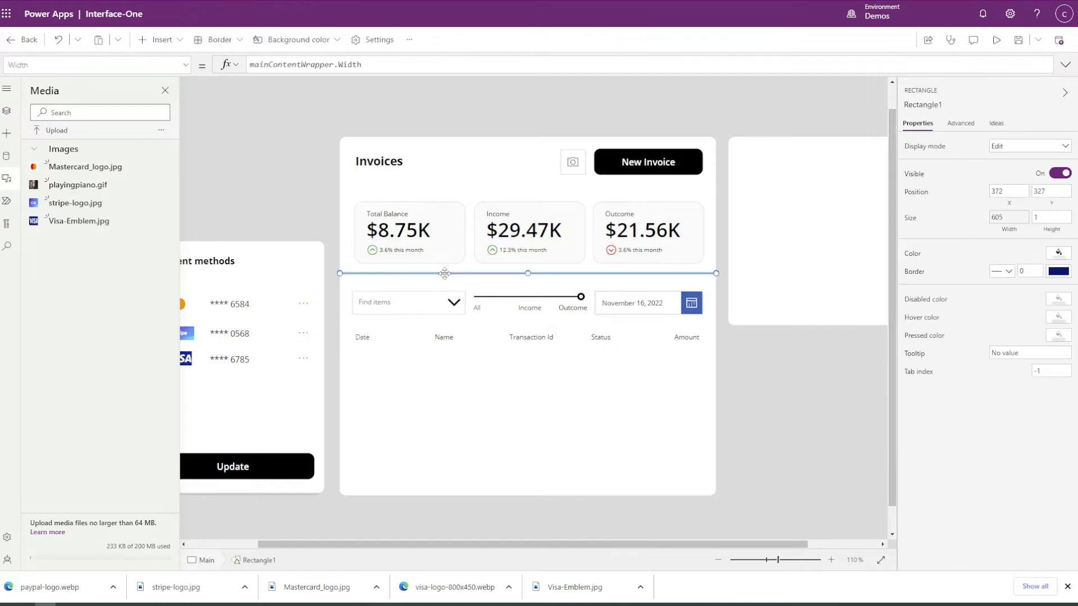
key("ctrl+c")
key("ctrl+v")
left_click_drag(445, 275, 443, 348)
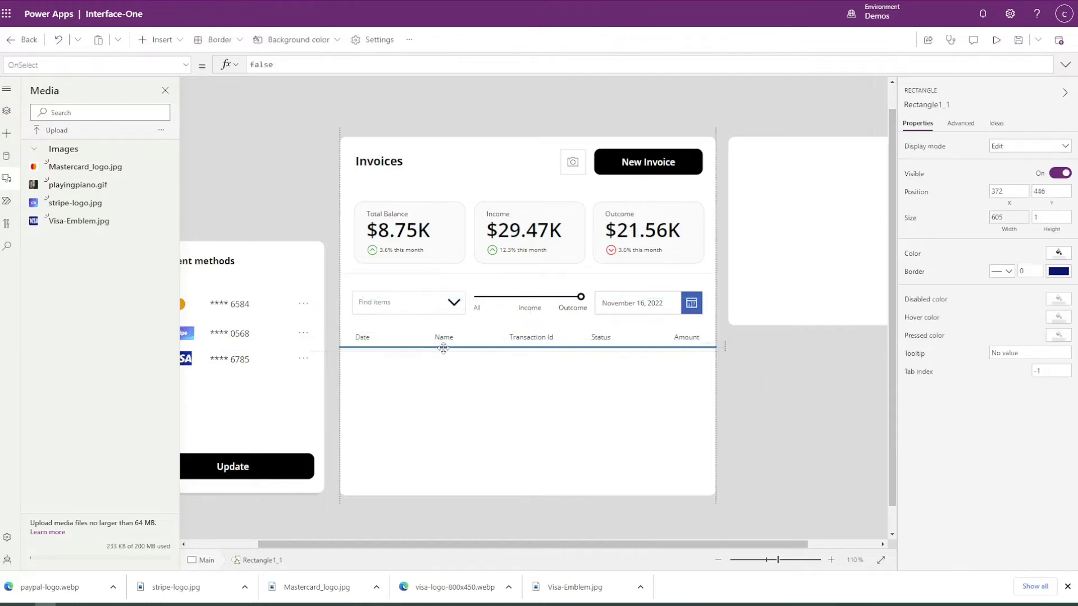
left_click(768, 379)
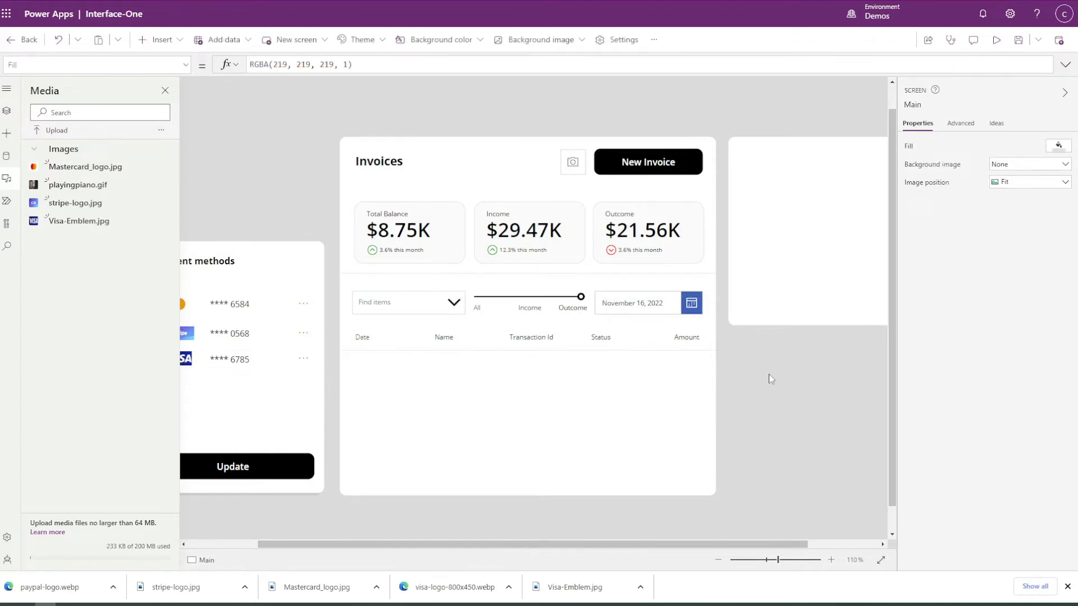
- Insert a vertical gallery beneath the column labels in the Invoices card, about 555 by 186 at about X 400, Y 472
left_click(168, 39)
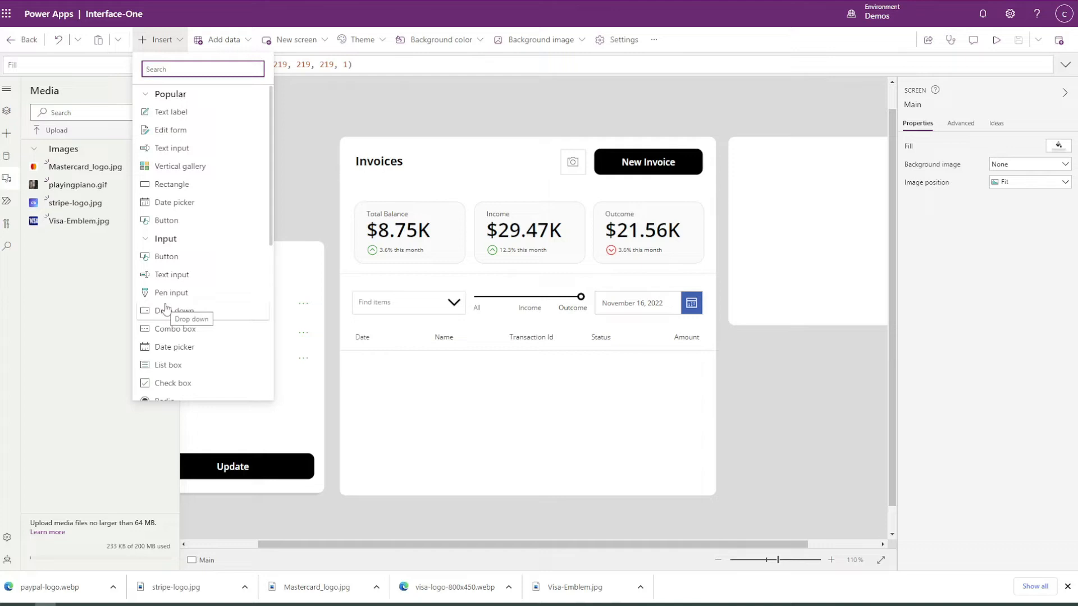
left_click(179, 166)
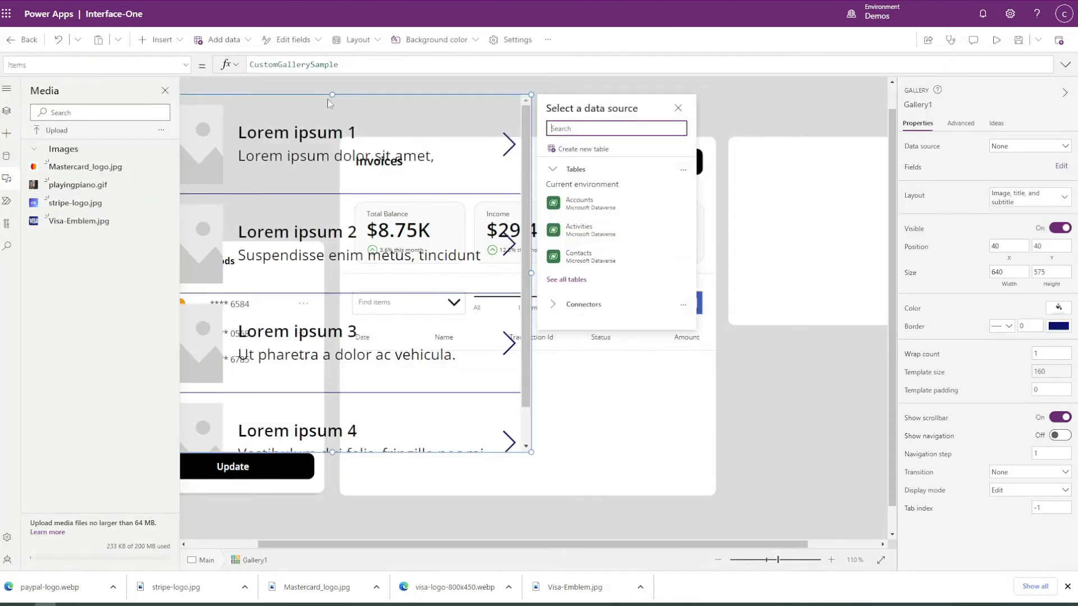
left_click_drag(332, 95, 312, 178)
scroll(306, 180, "down", 5)
left_click_drag(314, 235, 391, 297)
left_click_drag(476, 302, 522, 343)
left_click_drag(577, 428, 625, 401)
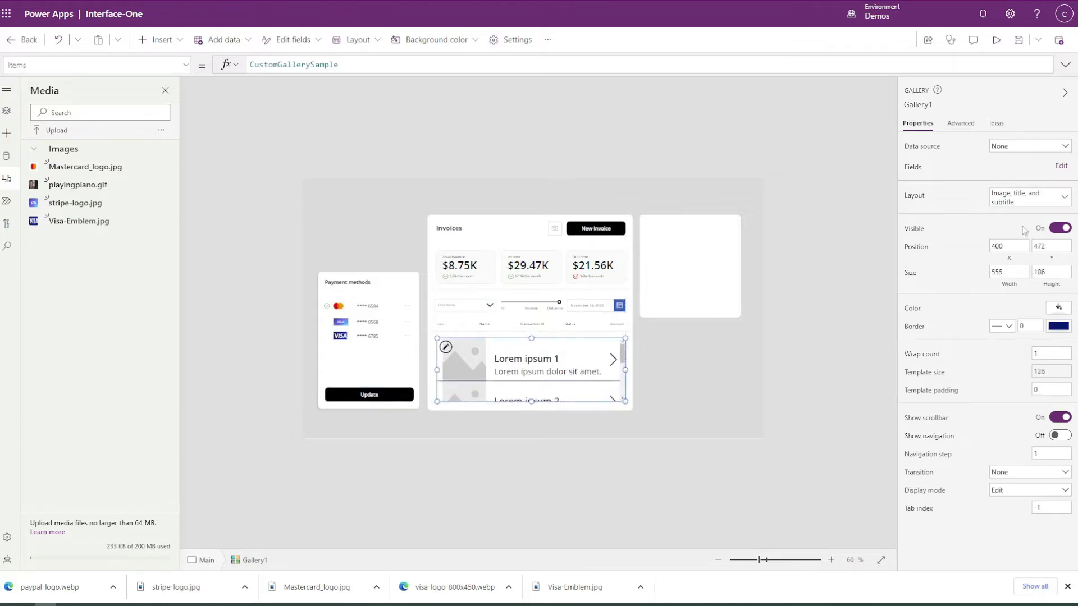
- Switch the gallery to the Title layout and bind its title field to SampleText
left_click(1028, 197)
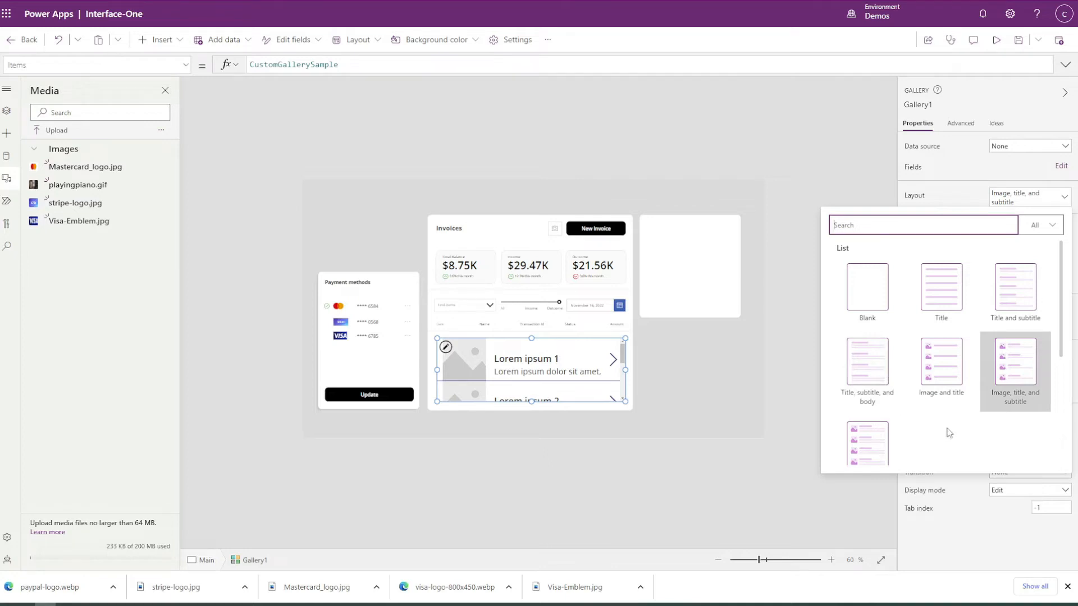
left_click(951, 309)
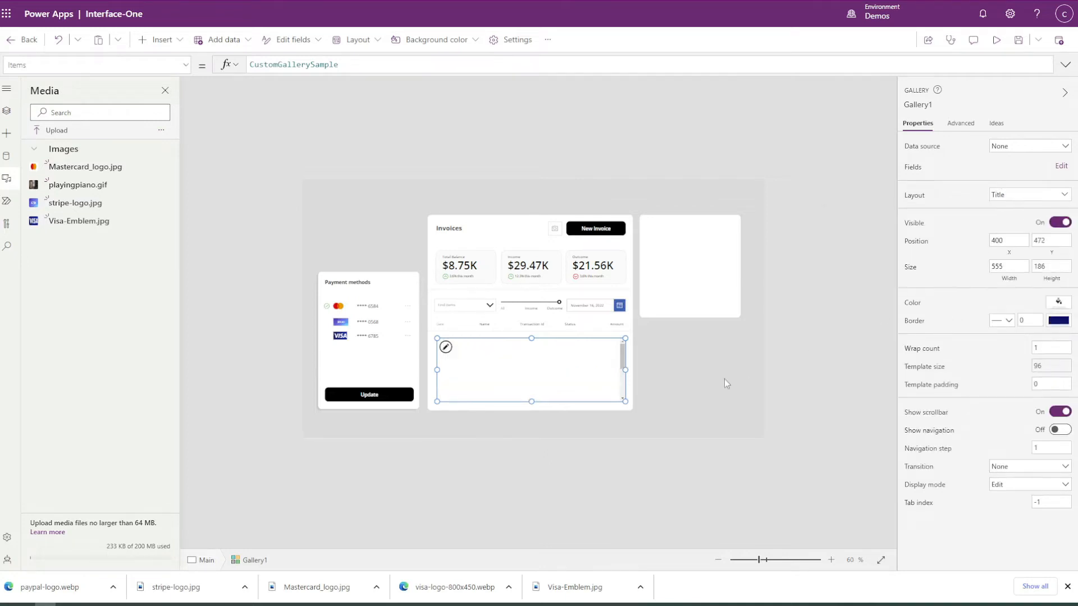
left_click(1065, 147)
left_click(1065, 147)
left_click(1061, 166)
left_click(802, 145)
left_click(837, 138)
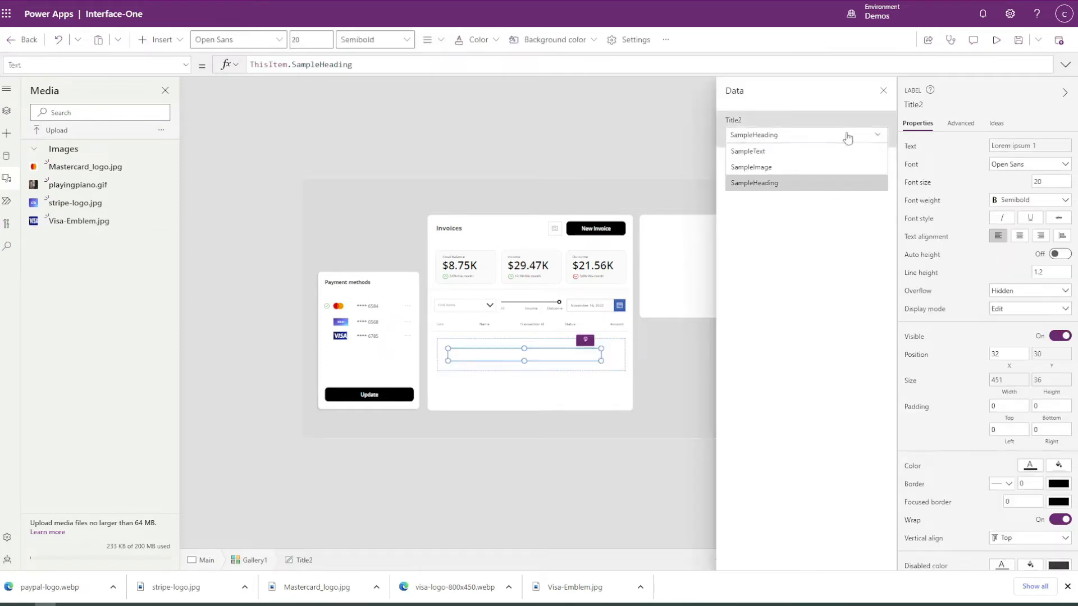
left_click(775, 151)
left_click(812, 145)
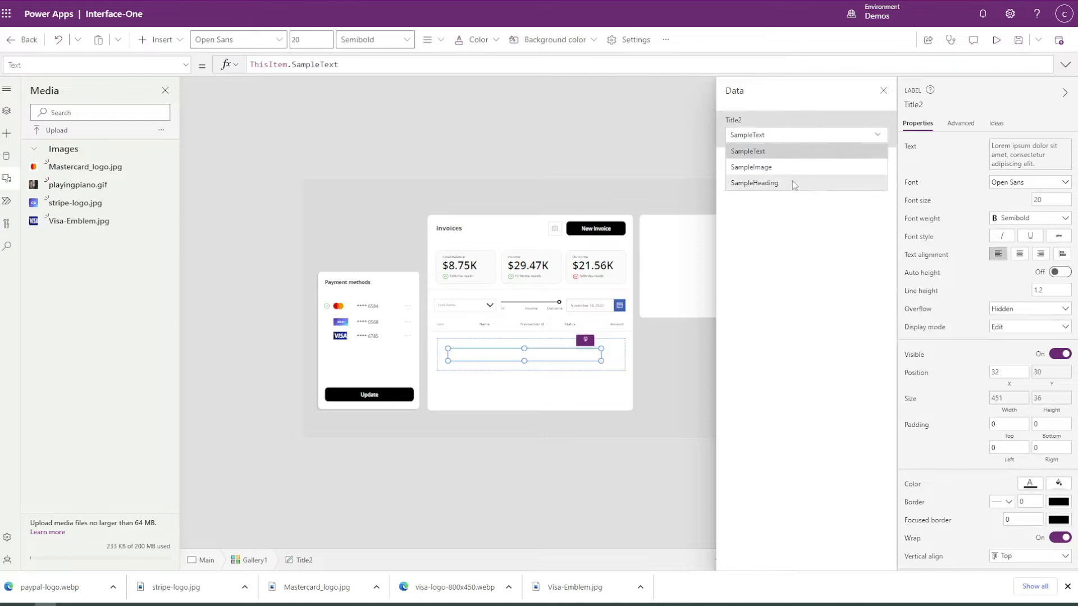
left_click(787, 152)
left_click(881, 92)
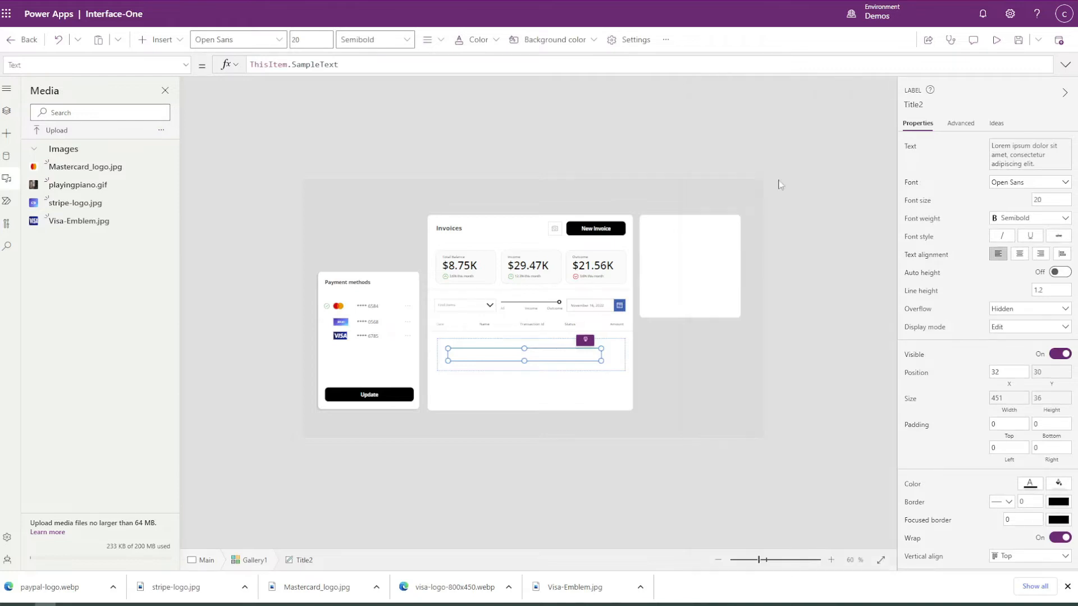
- Preview the app, and examine the gallery and its controls in the screen's tree view
left_click(995, 40)
left_click(1060, 43)
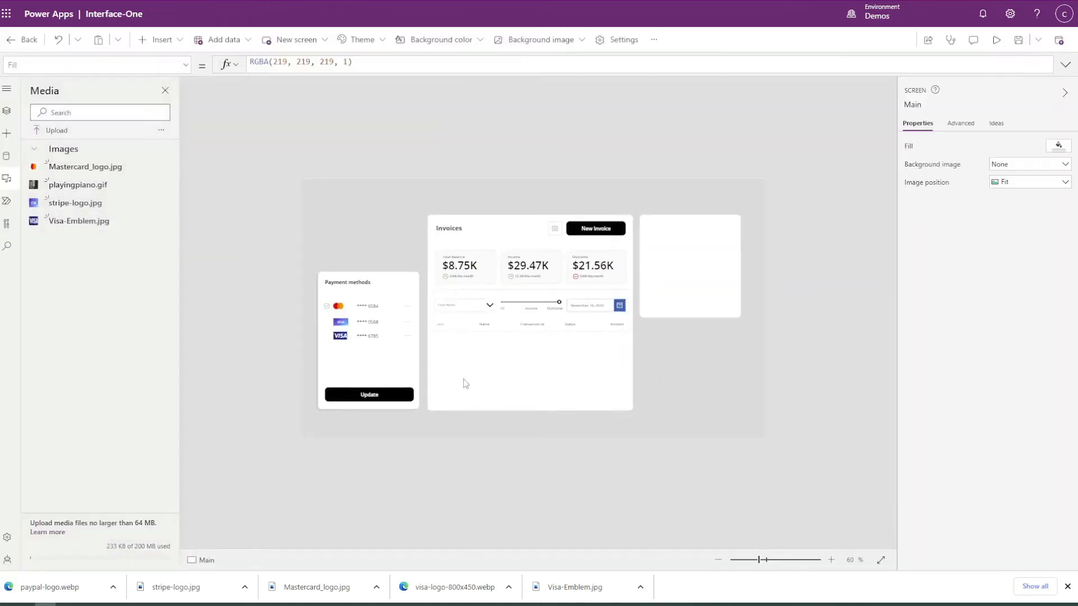
left_click(462, 351)
left_click(641, 362)
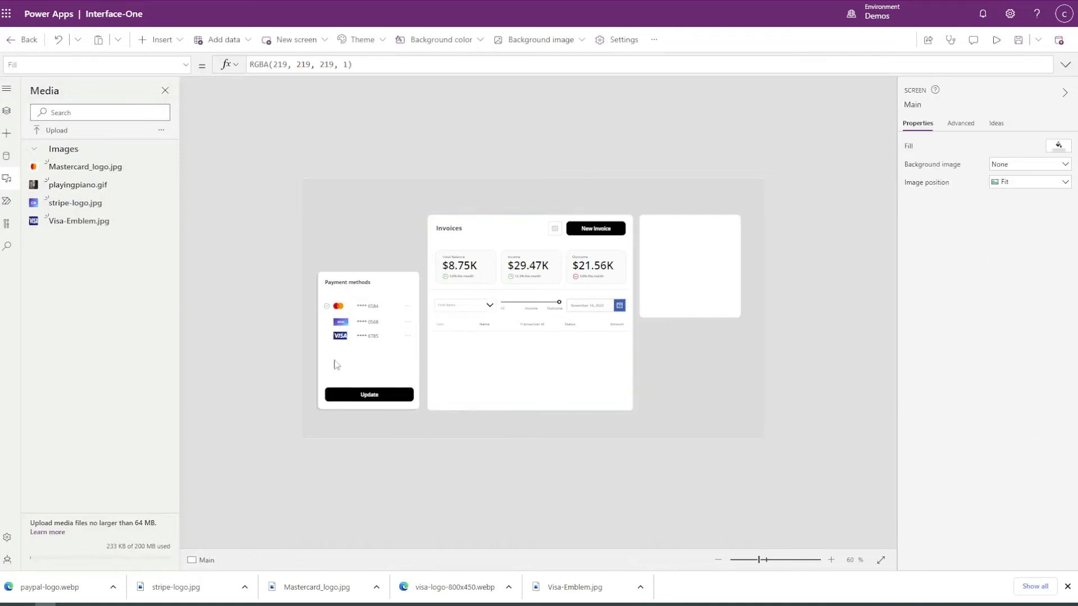
left_click(6, 112)
scroll(84, 337, "down", 10)
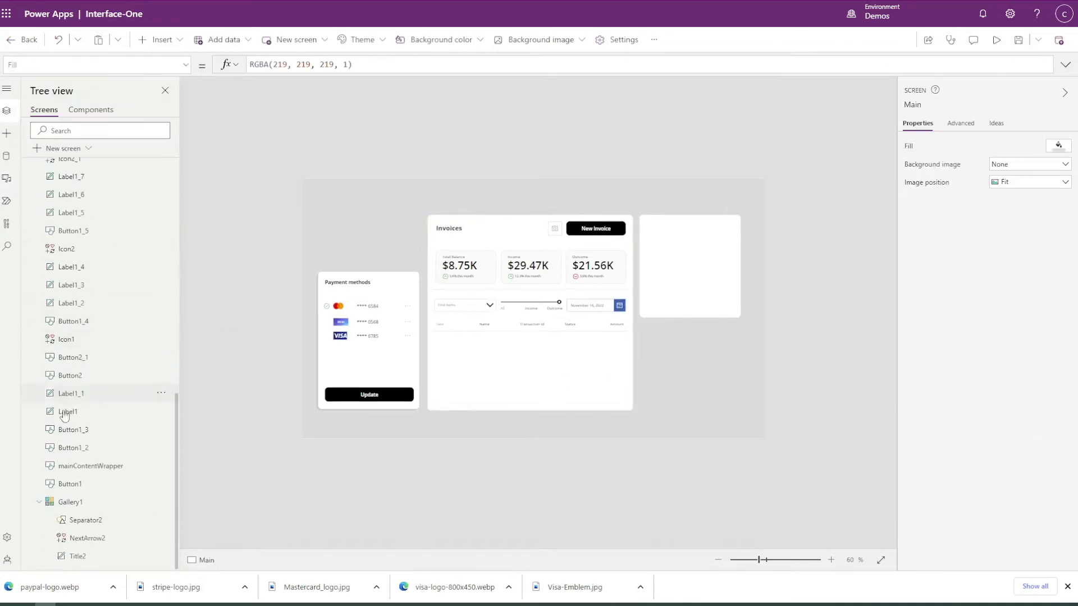
left_click(70, 502)
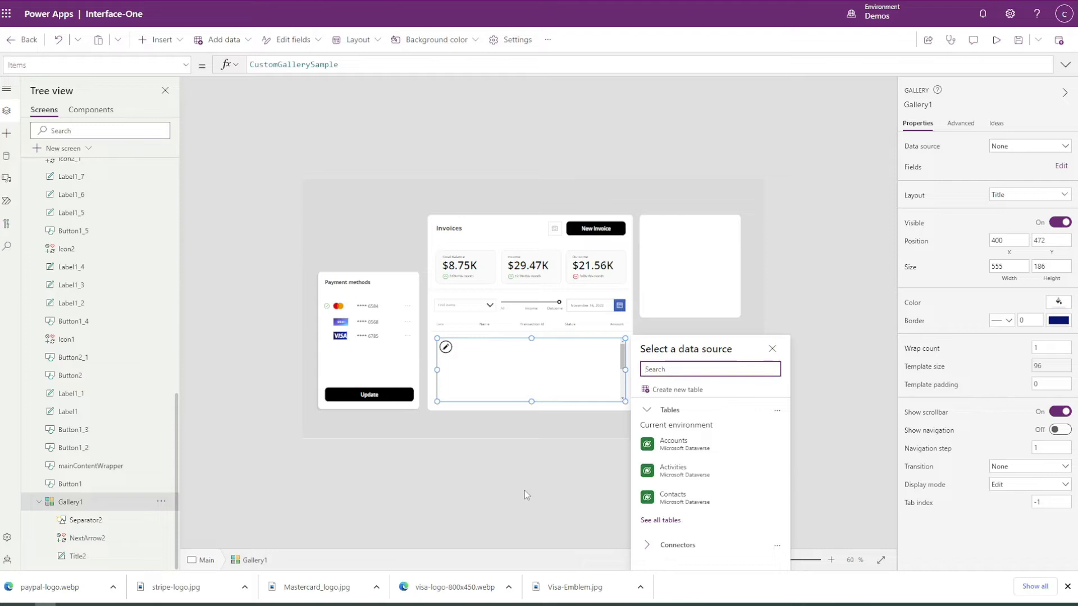
left_click(544, 110)
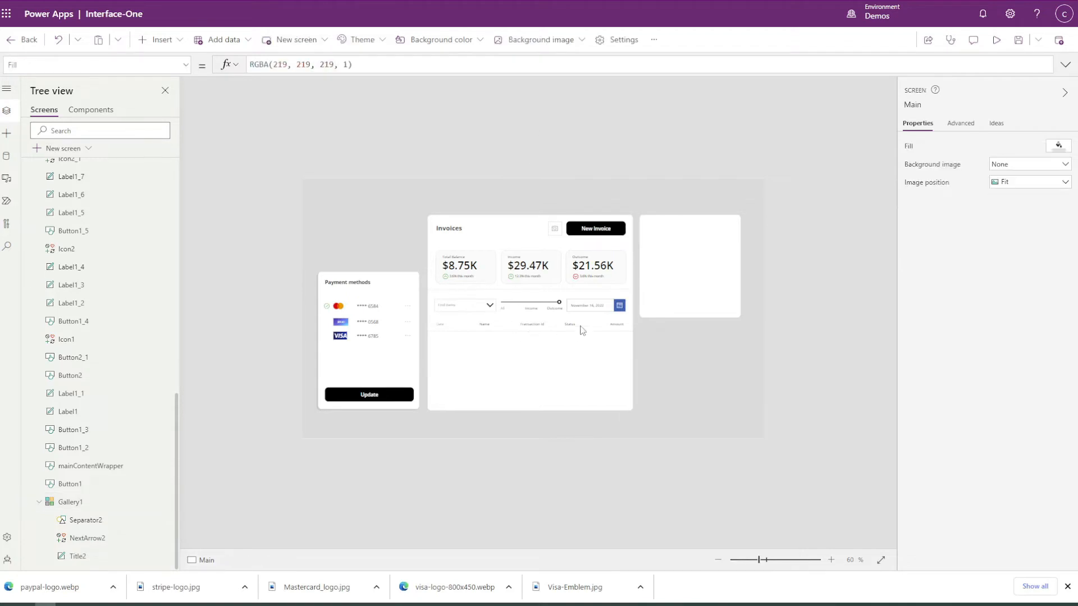
- Insert an image control and place it in the upper corner of the empty card, at about X 1012, Y 122
left_click(177, 40)
scroll(167, 306, "down", 5)
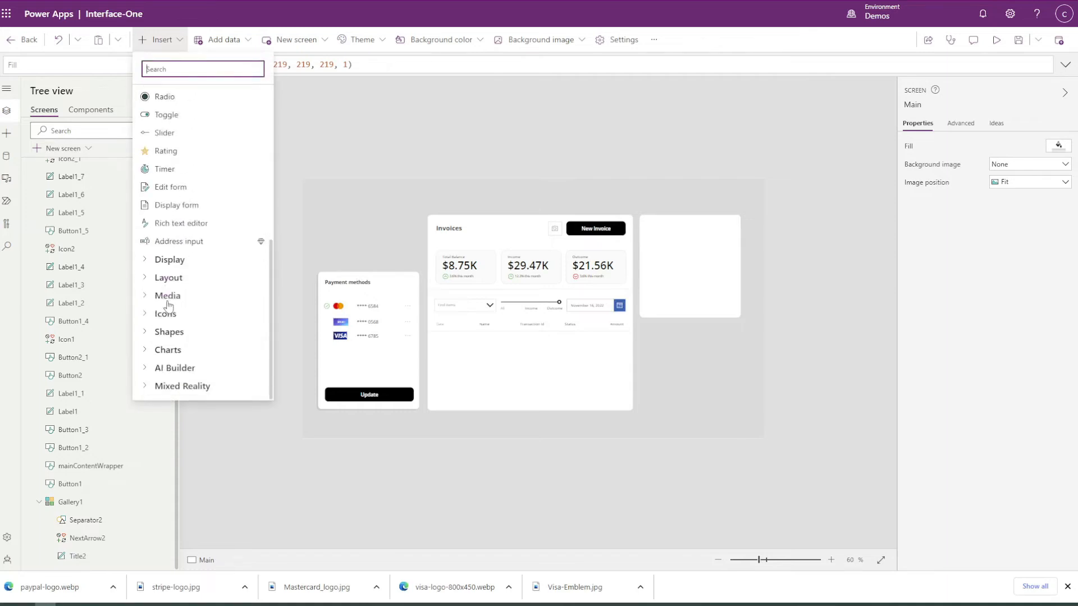
left_click(150, 297)
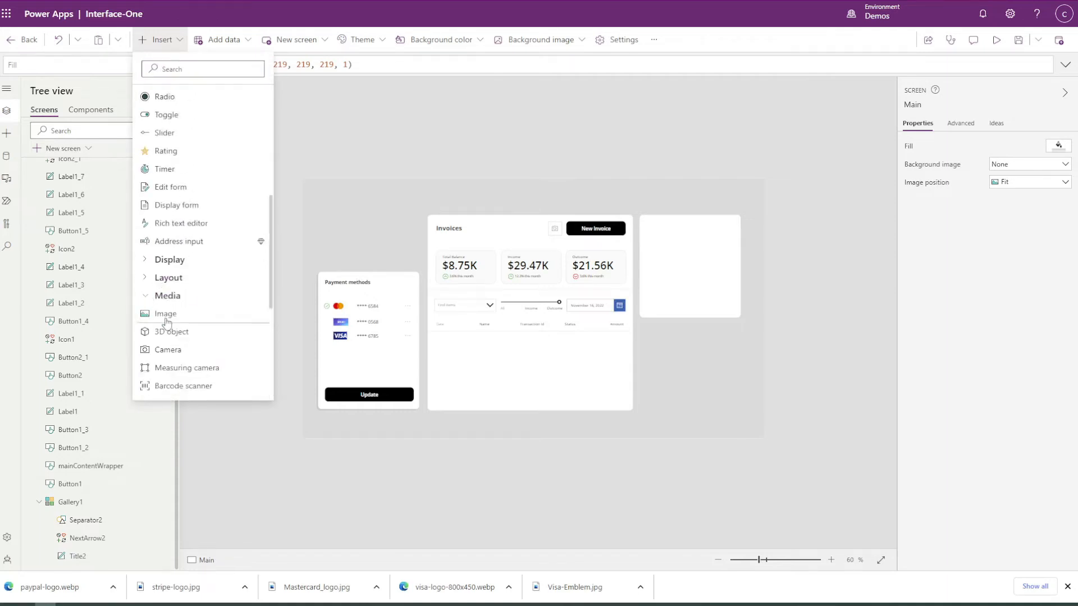
left_click(166, 322)
left_click_drag(330, 205, 648, 236)
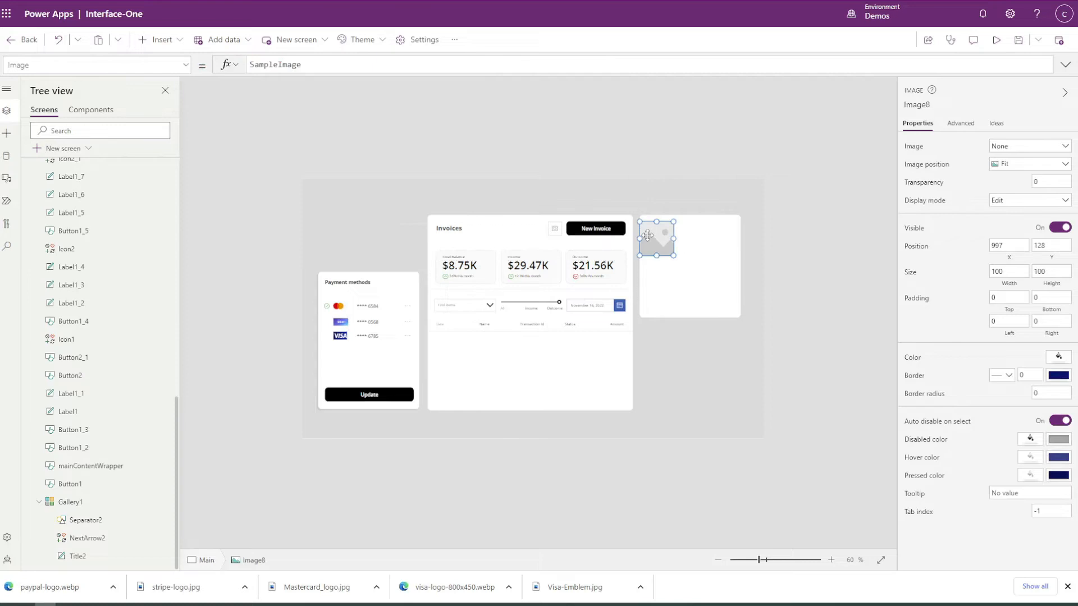
- Set the image's width and height to 35
scroll(648, 236, "up", 4)
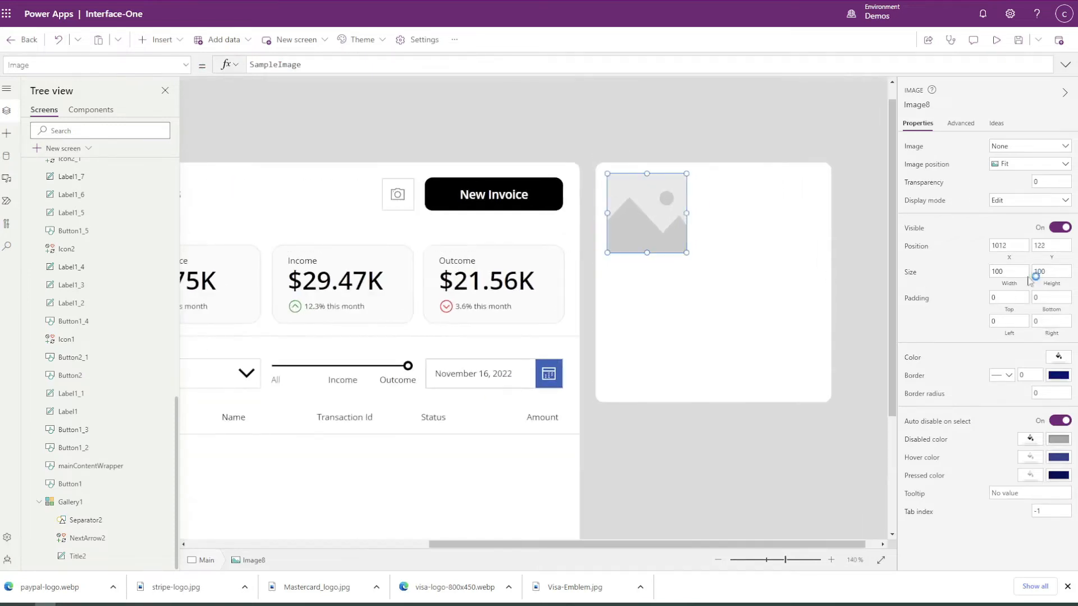
left_click(1025, 274)
type("35")
key("Tab")
type("1005")
key("Return")
type("35")
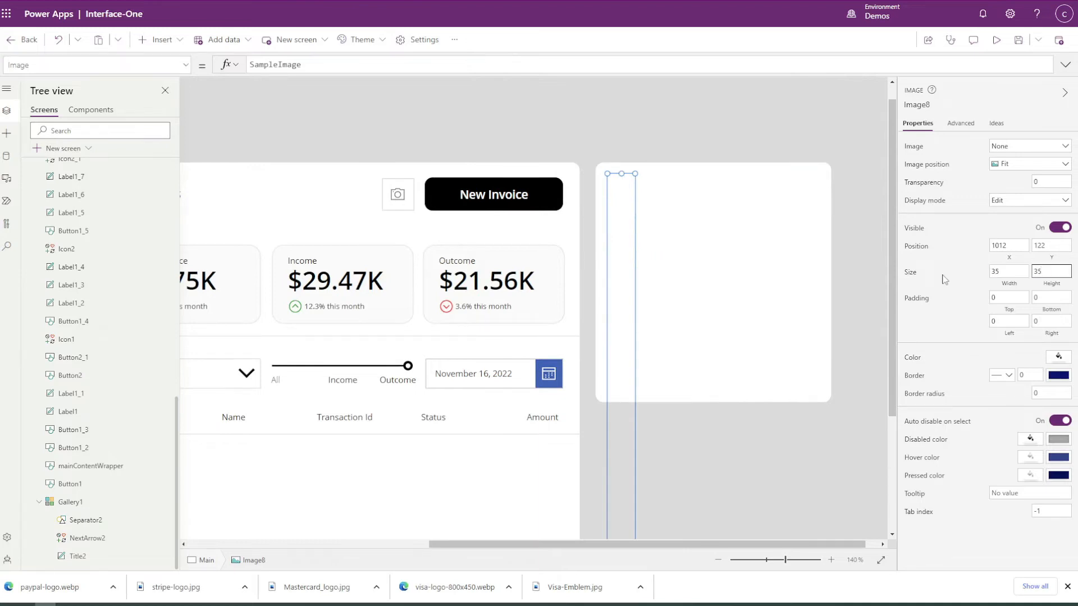
key("Return")
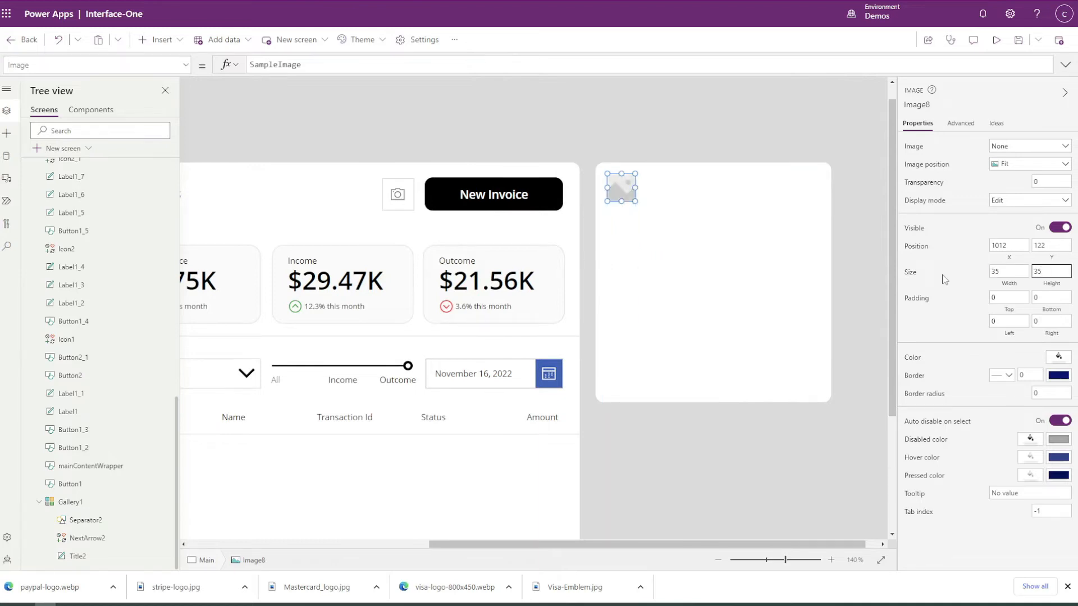
- Round the image with a border radius of 35 and move it to about X 1024, Y 128
left_click(1040, 393)
left_click(787, 123)
left_click_drag(624, 182, 633, 186)
- Duplicate the Payment methods heading beside the round image at about X 1073, Y 125, and narrow the copy to about 201 wide
key("ctrl+0")
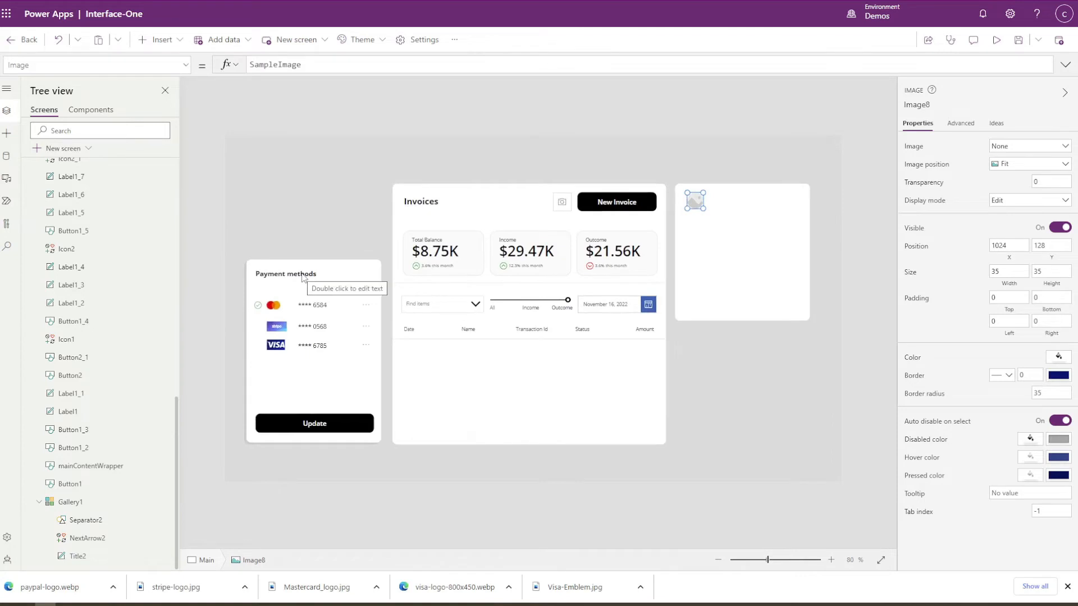
left_click(302, 278)
key("ctrl+c")
key("ctrl+v")
left_click_drag(300, 291, 731, 200)
left_click_drag(819, 203, 795, 206)
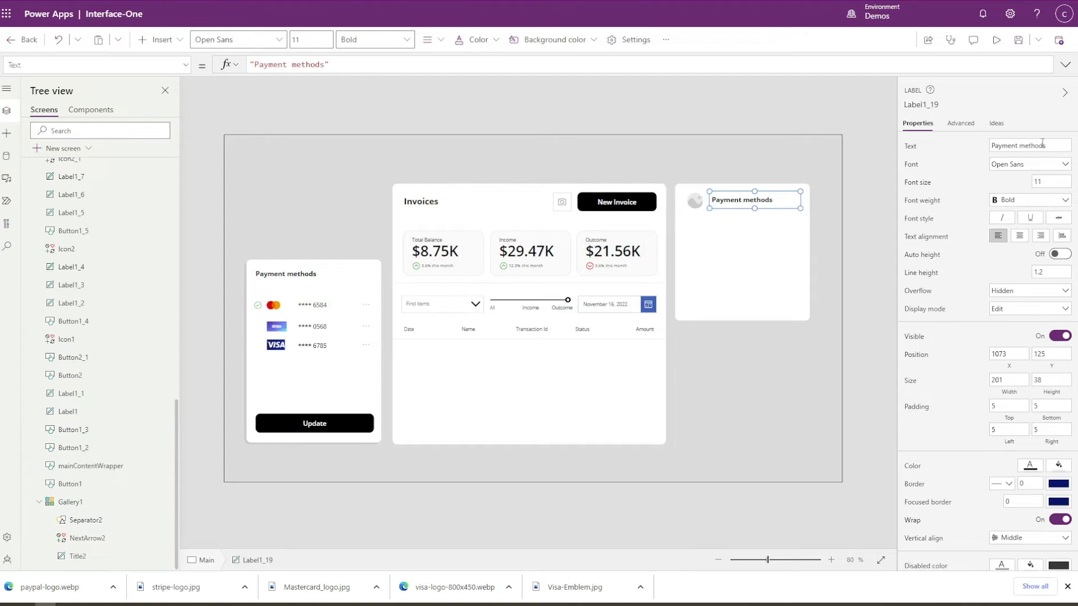
- Change the copied heading's text to the profile's full name
left_click_drag(1051, 146, 870, 145)
type("Lev")
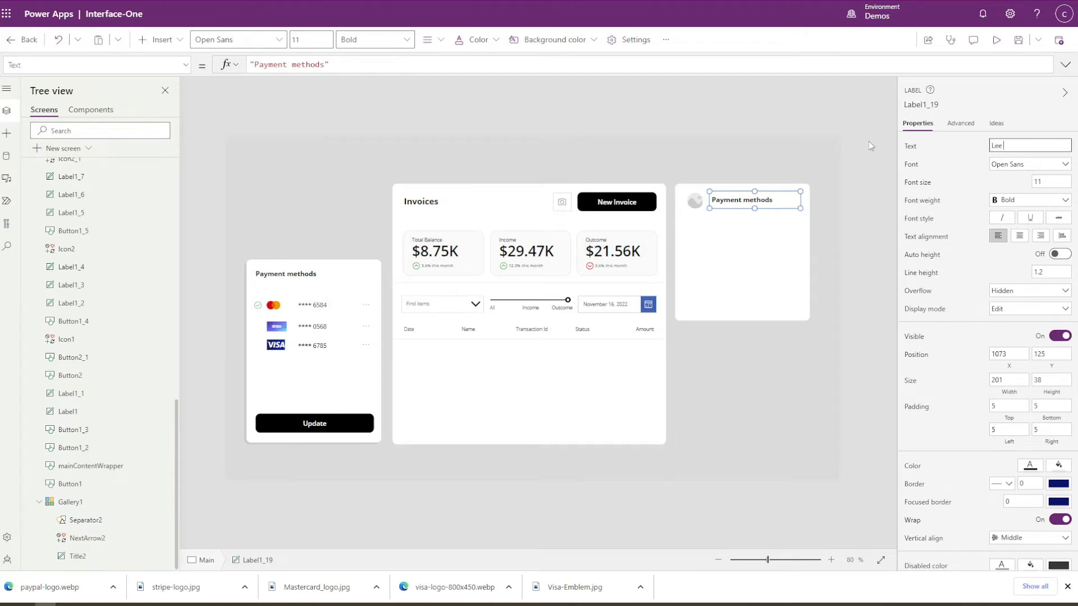
type(" Doe")
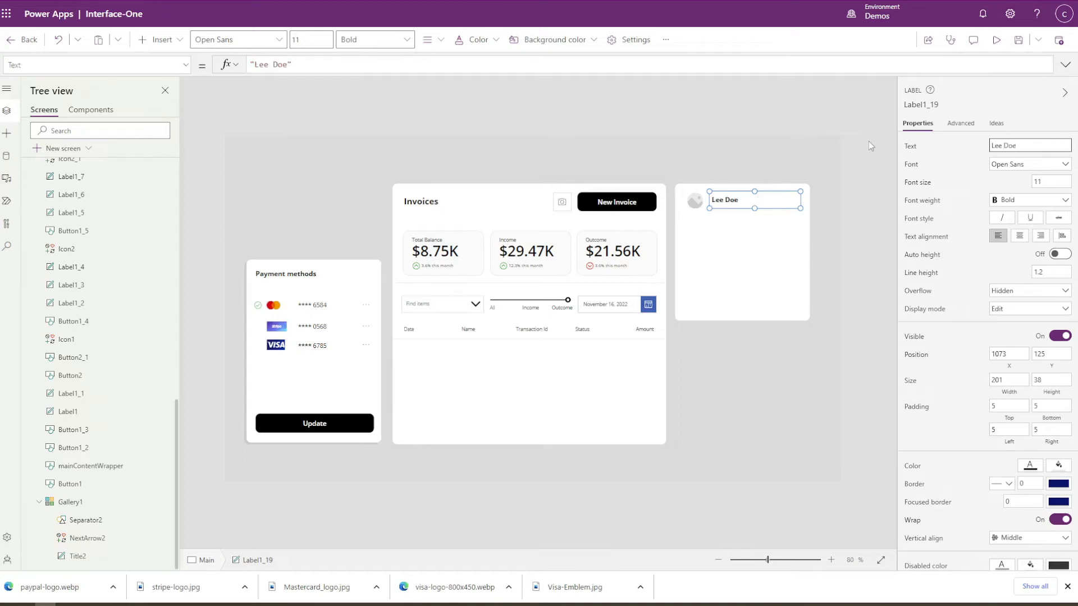
left_click(840, 221)
- Duplicate the Outcome label under the profile name at about X 1073, Y 154 and change its text to the profile's e-mail address
left_click(597, 241)
key("ctrl+c")
key("ctrl+v")
left_click_drag(609, 248, 745, 200)
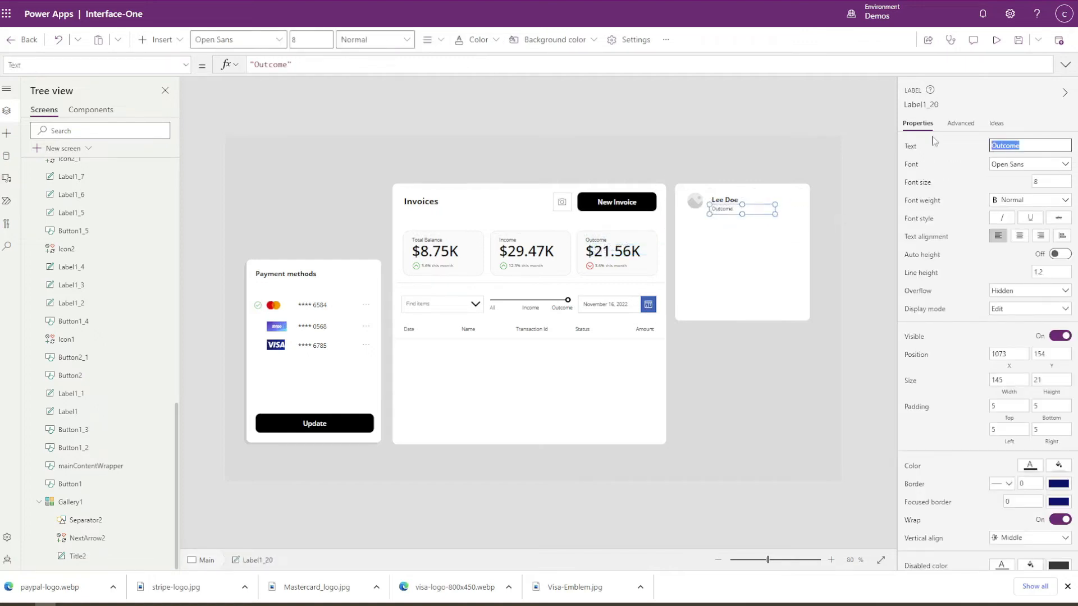
type("lee")
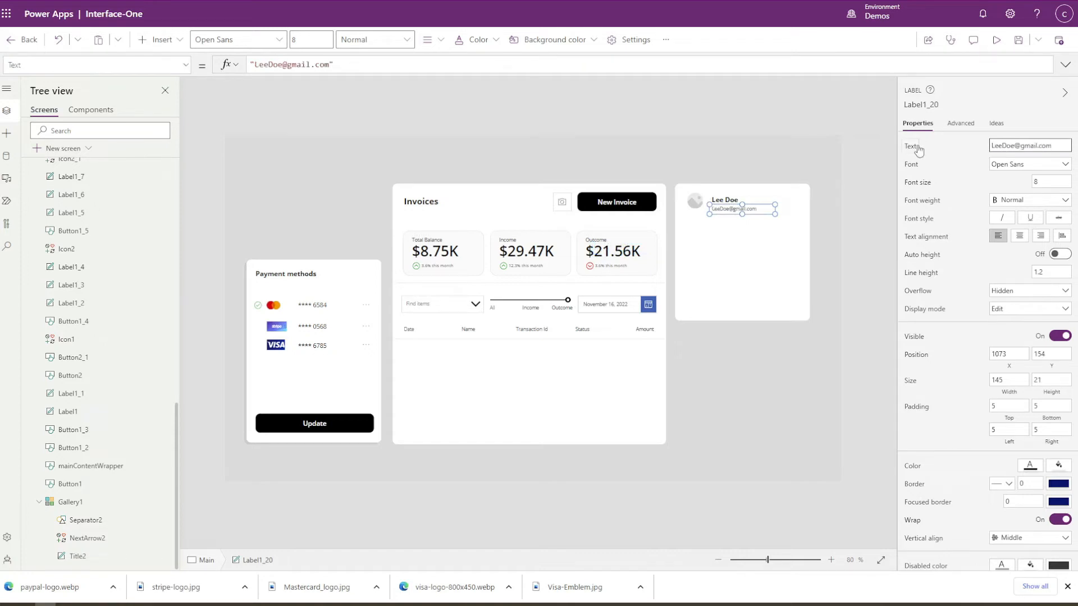
left_click(827, 183)
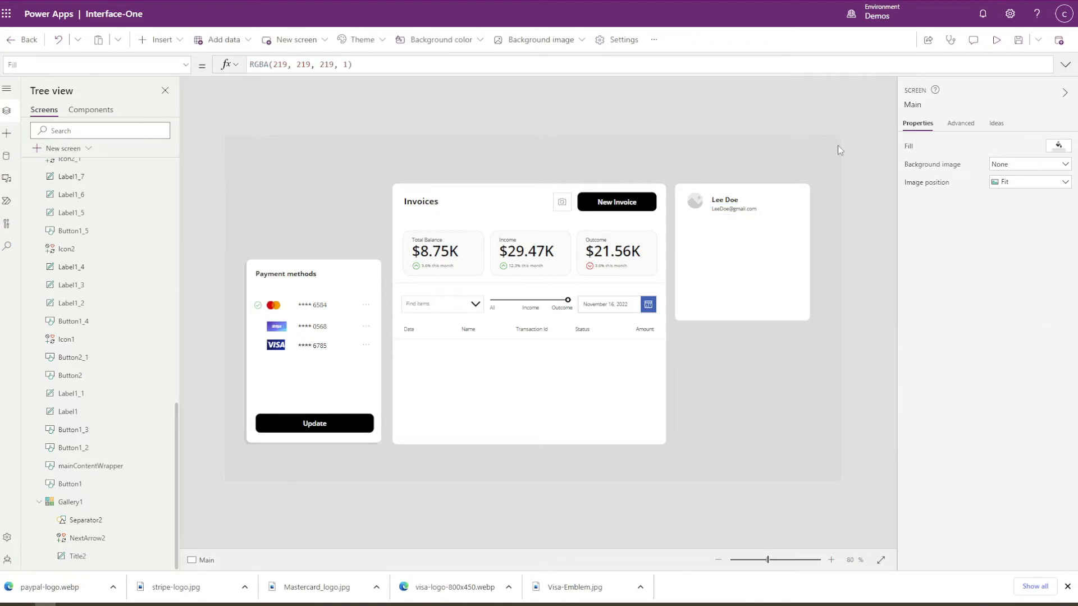
- Duplicate the divider line below the column labels and move the copy under the profile details, at about X 761, Y 192
left_click(519, 287)
left_click(731, 401)
left_click(643, 339)
key("ctrl+v")
left_click_drag(637, 356, 846, 225)
left_click(996, 218)
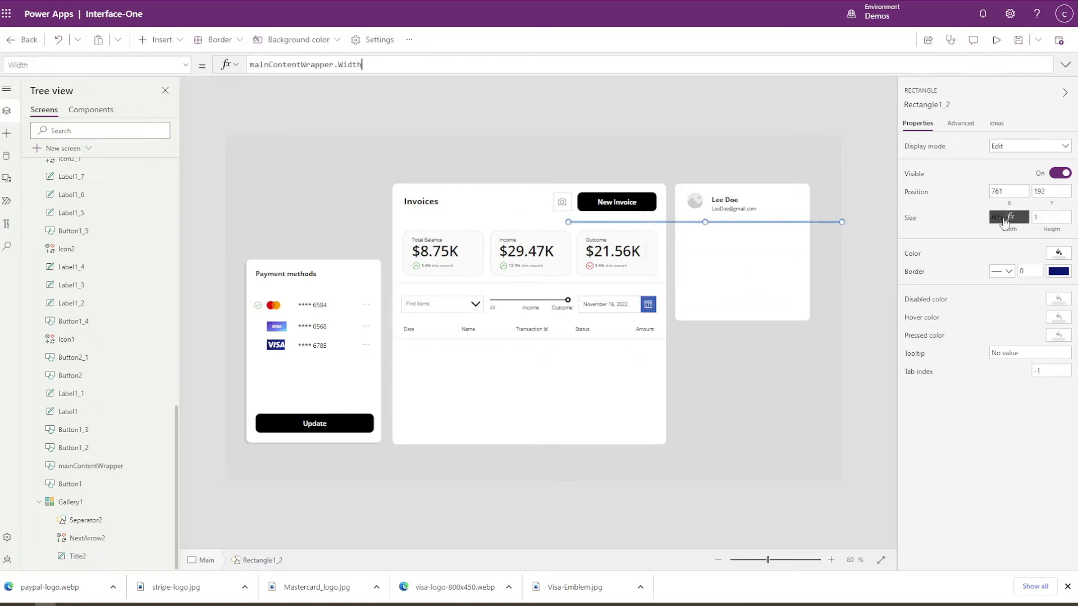
left_click_drag(391, 65, 197, 65)
left_click(782, 271)
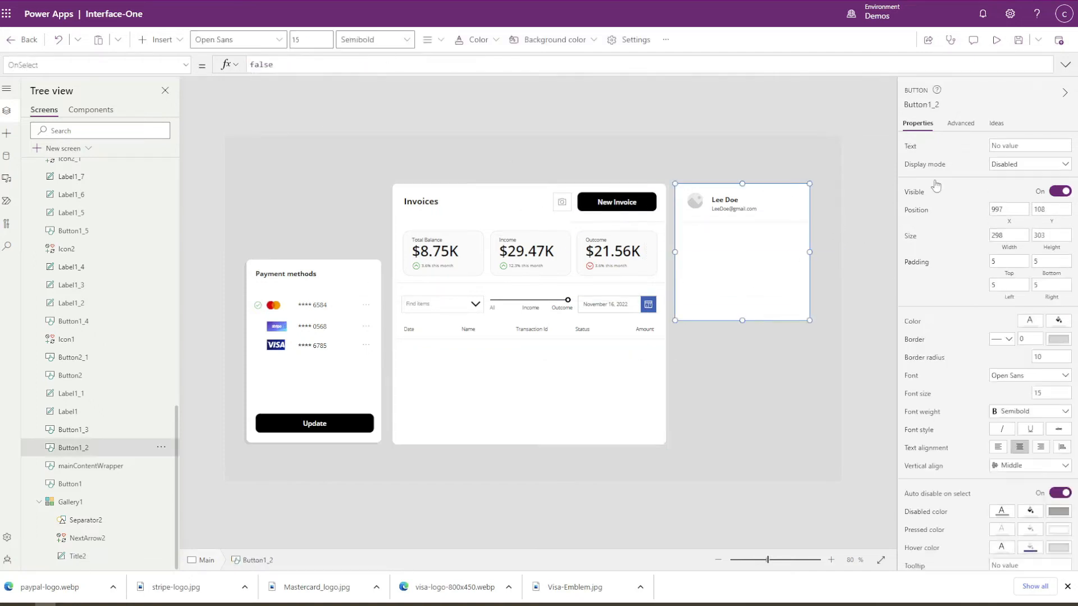
left_click(928, 105)
left_click(662, 401)
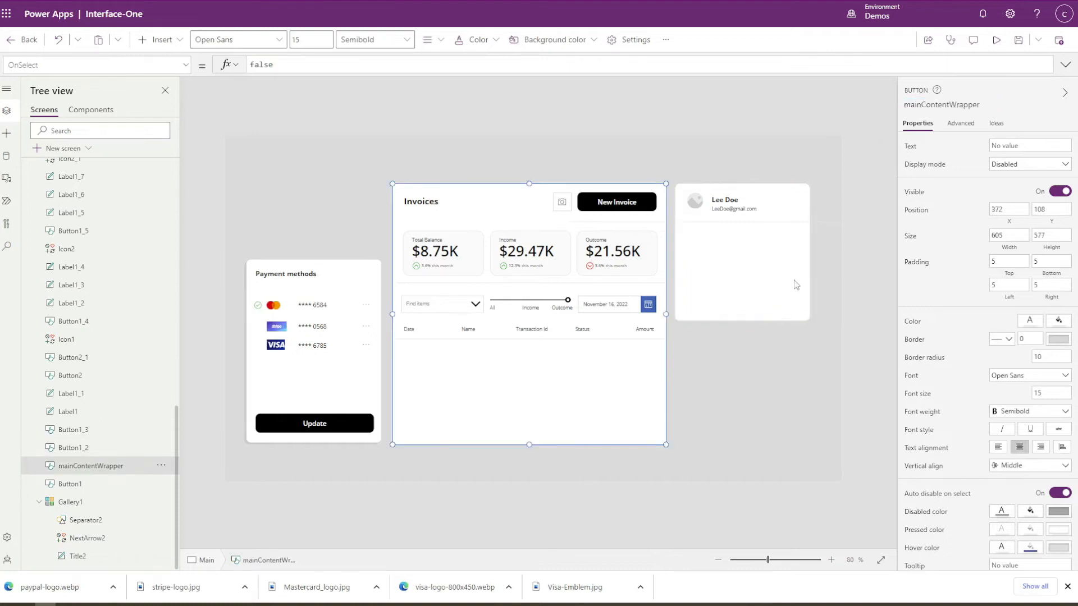
left_click(798, 277)
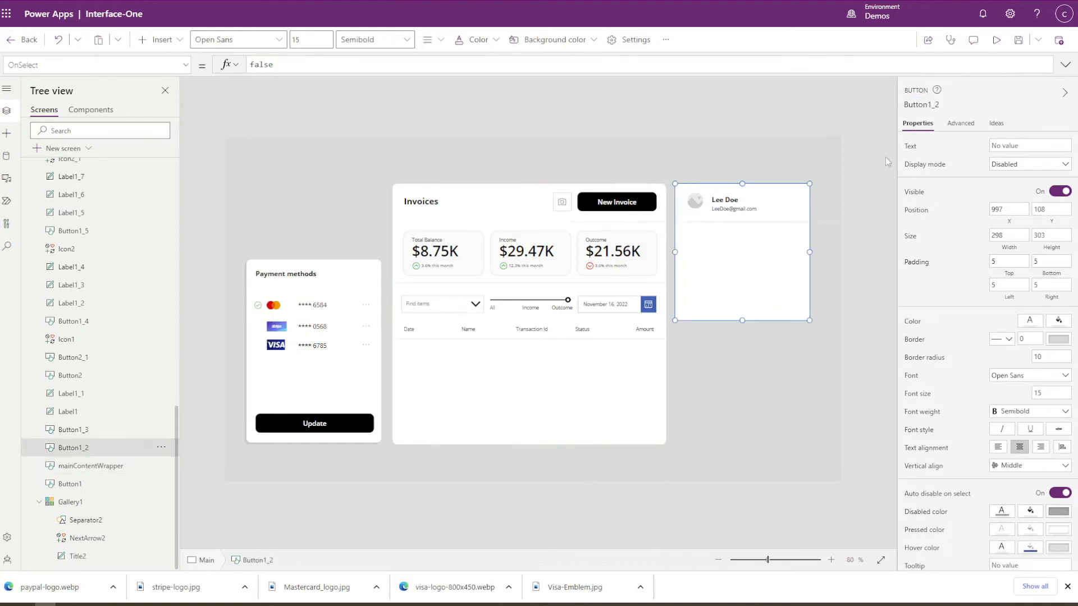
- Rename the white background control behind the Invoices section as wrapperMainContent
left_click(618, 409)
left_click(944, 105)
type("W")
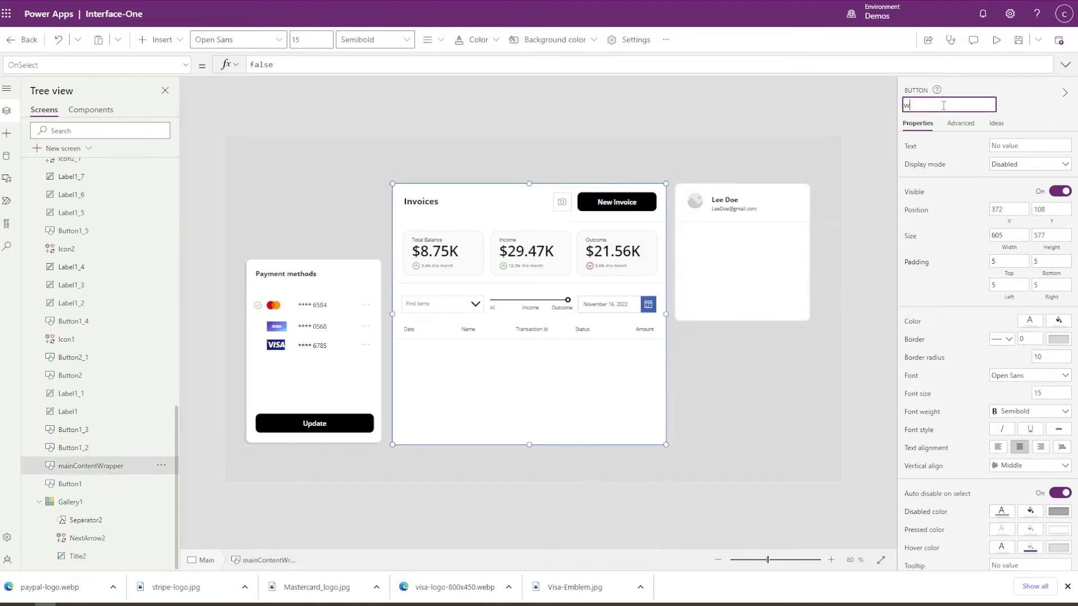
type("rapperMainContent")
key("Return")
- Rename the white background control behind the profile details as wrapperRightContent
left_click(780, 297)
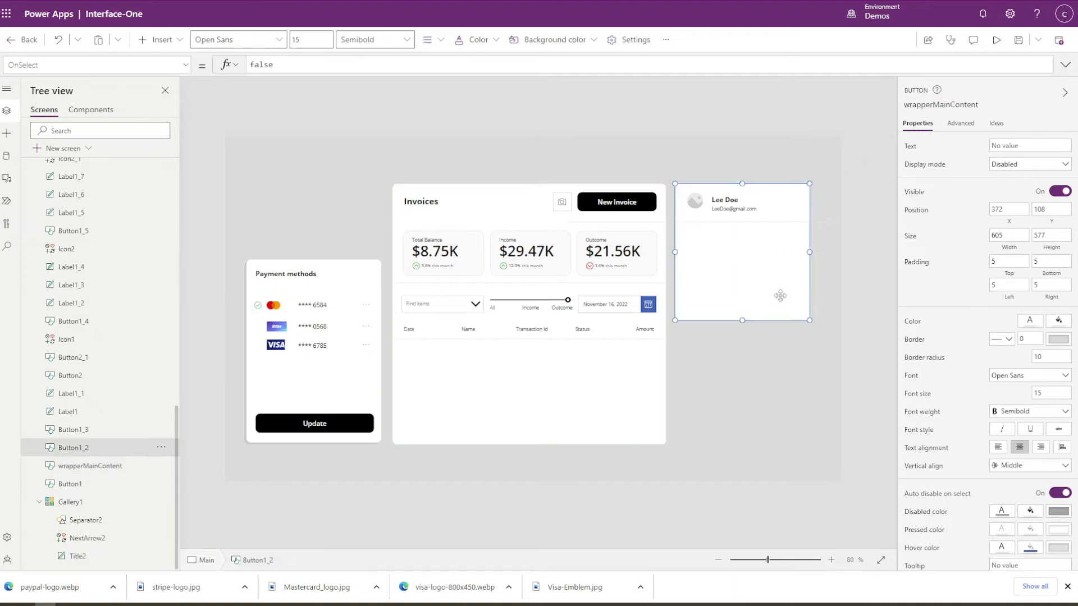
left_click(930, 105)
type("WrapperRight")
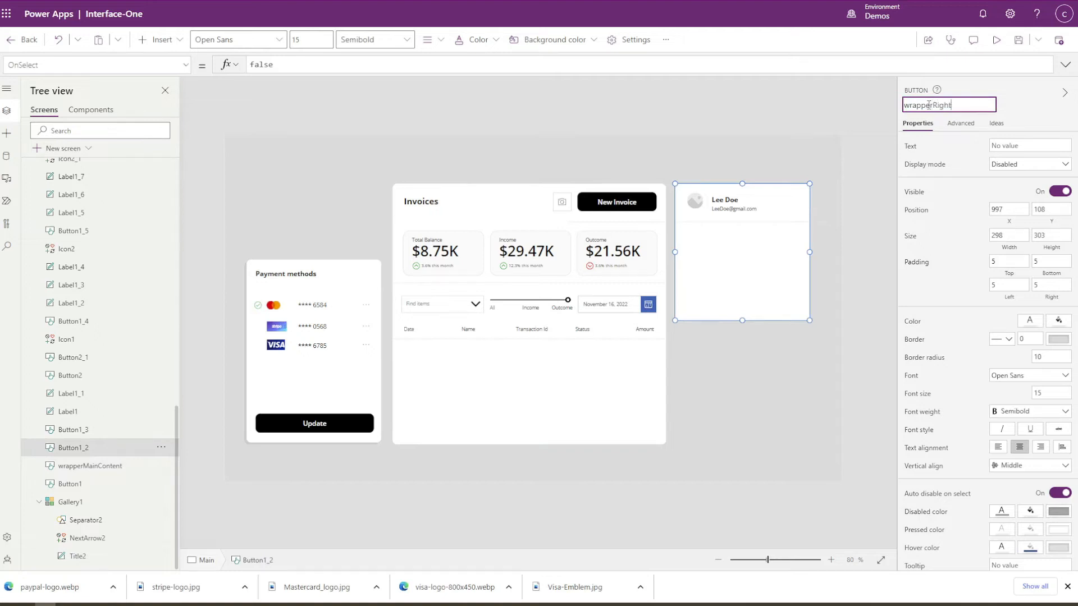
type("CVo")
type("ontent")
key("ctrl+a")
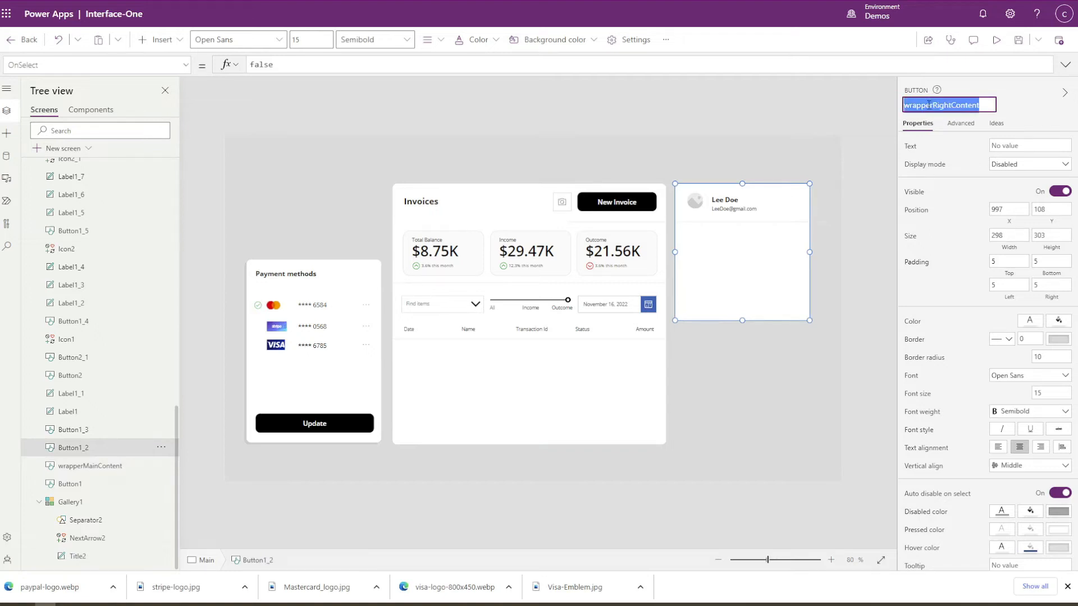
key("Return")
- Rename the white background control behind the Payment methods section as wrapperLeftContent
left_click(358, 367)
left_click(923, 104)
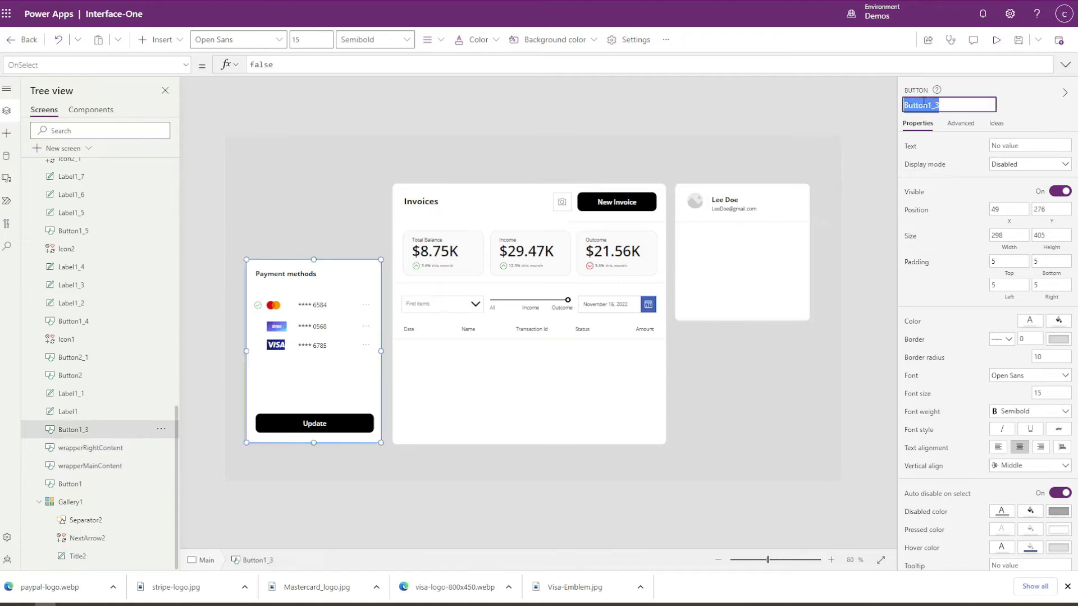
key("BackSpace")
key("BackSpace")
key("BackSpace")
key("BackSpace")
key("BackSpace")
key("BackSpace")
key("BackSpace")
key("Return")
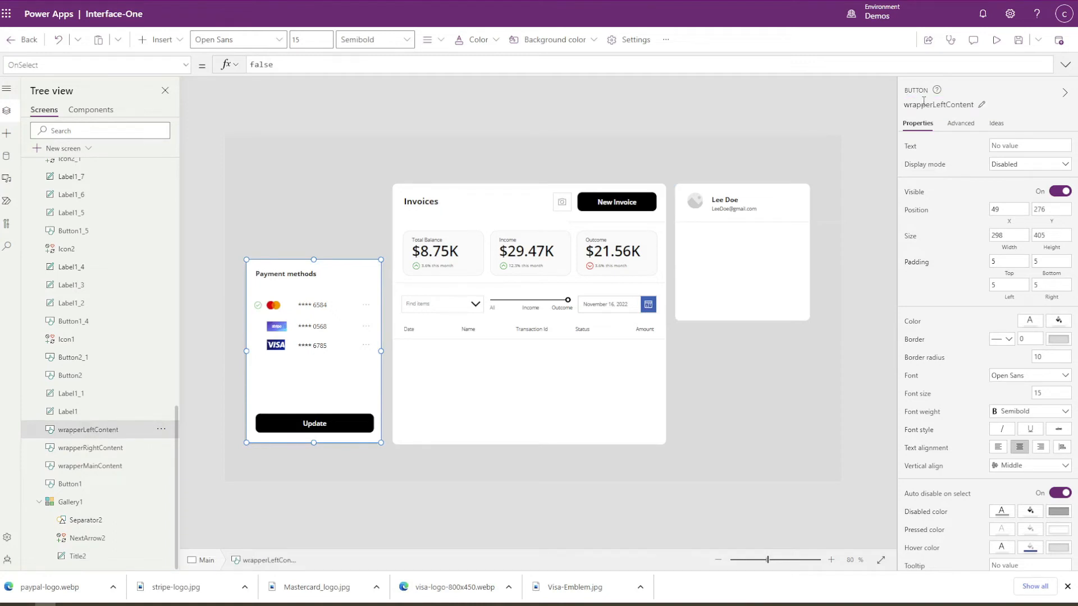
- Set the width formula of the divider under the profile details to wrapperRightContent.Width
left_click(736, 222)
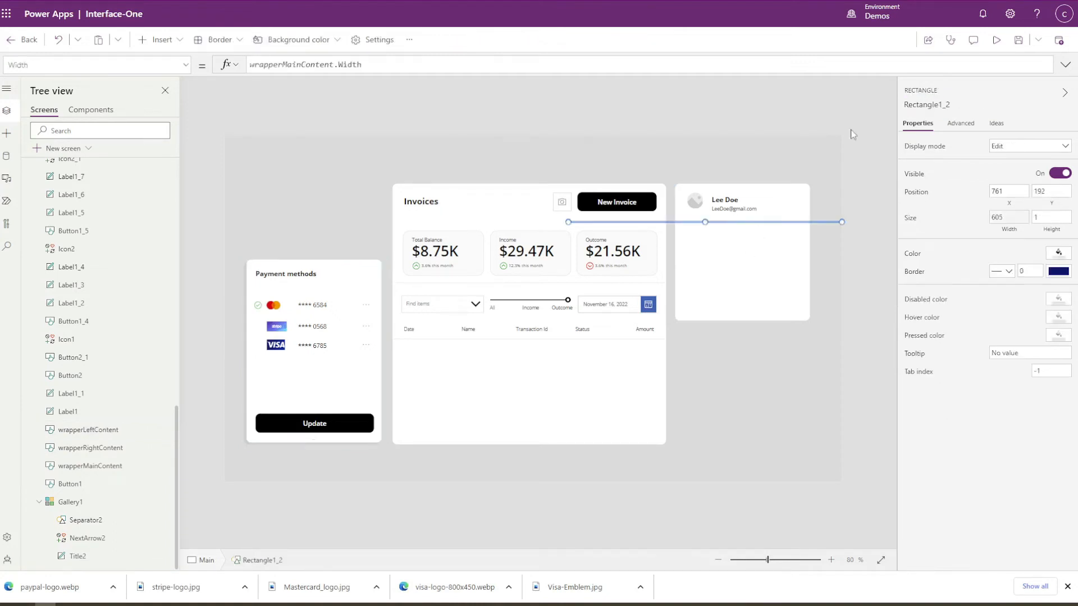
double_click(308, 64)
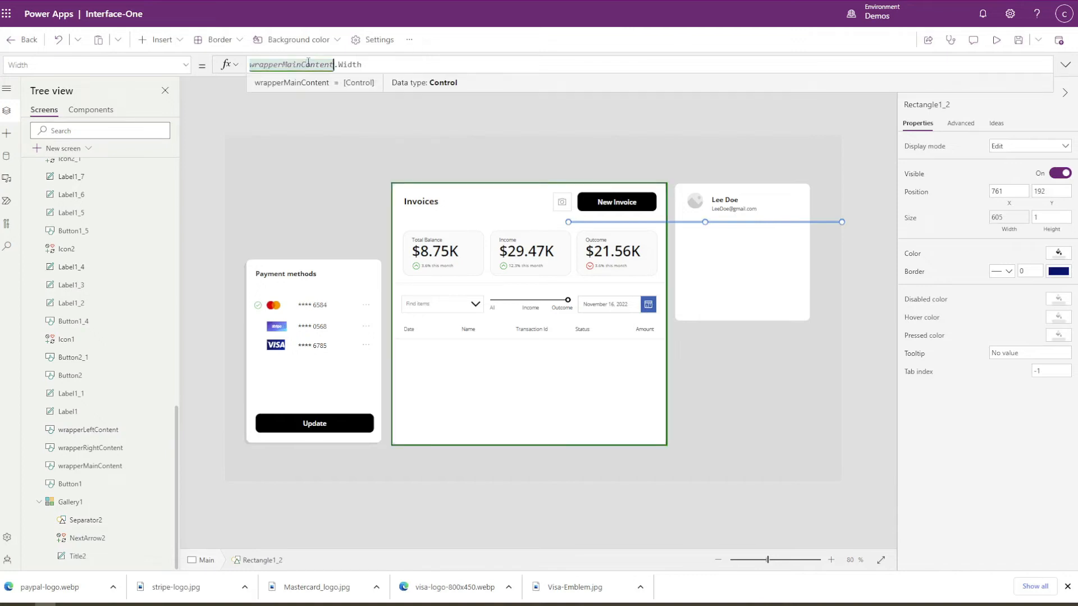
key("Left")
key("Left")
key("Left")
key("Left")
key("Left")
key("Left")
key("Left")
key("Left")
key("Left")
key("Left")
key("Left")
type("Right")
key("Delete")
key("Delete")
key("Delete")
key("Delete")
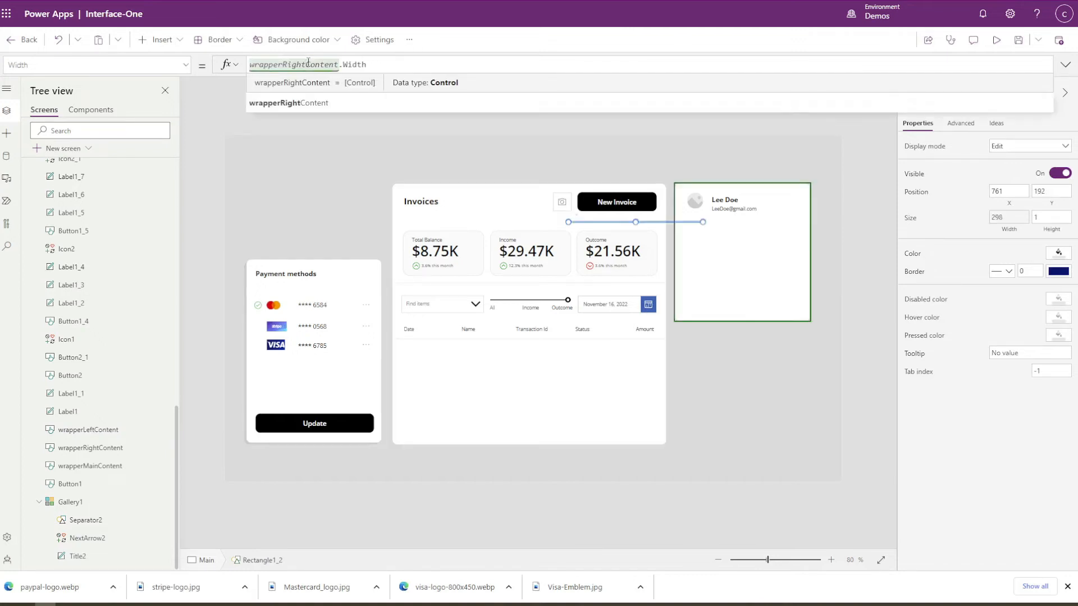
- Move the divider onto the profile card below the e-mail and align its ends with the card's edges
left_click_drag(657, 222, 760, 222)
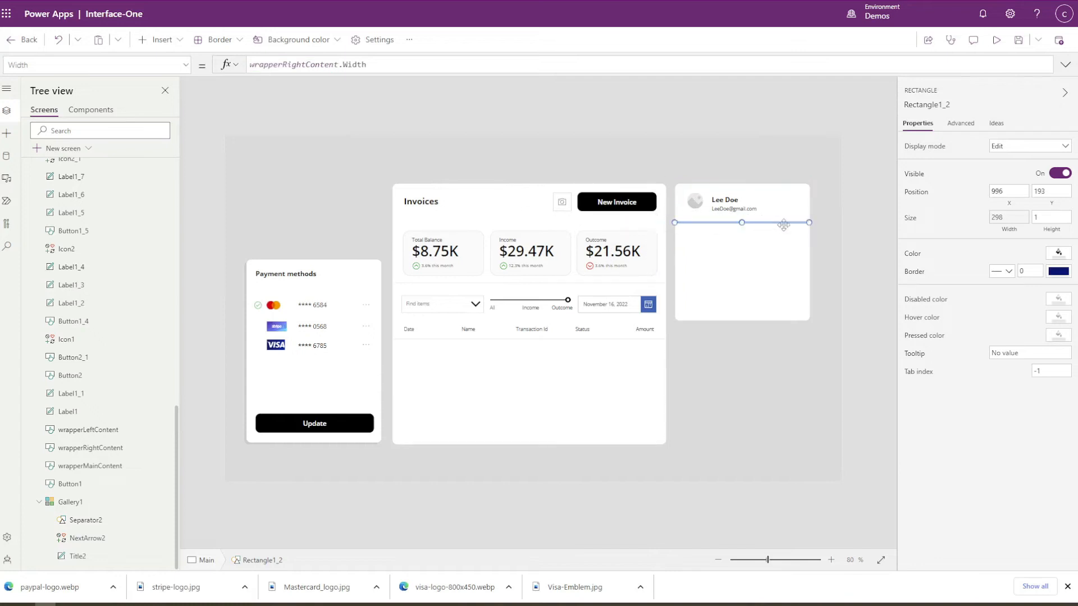
scroll(811, 185, "up", 5)
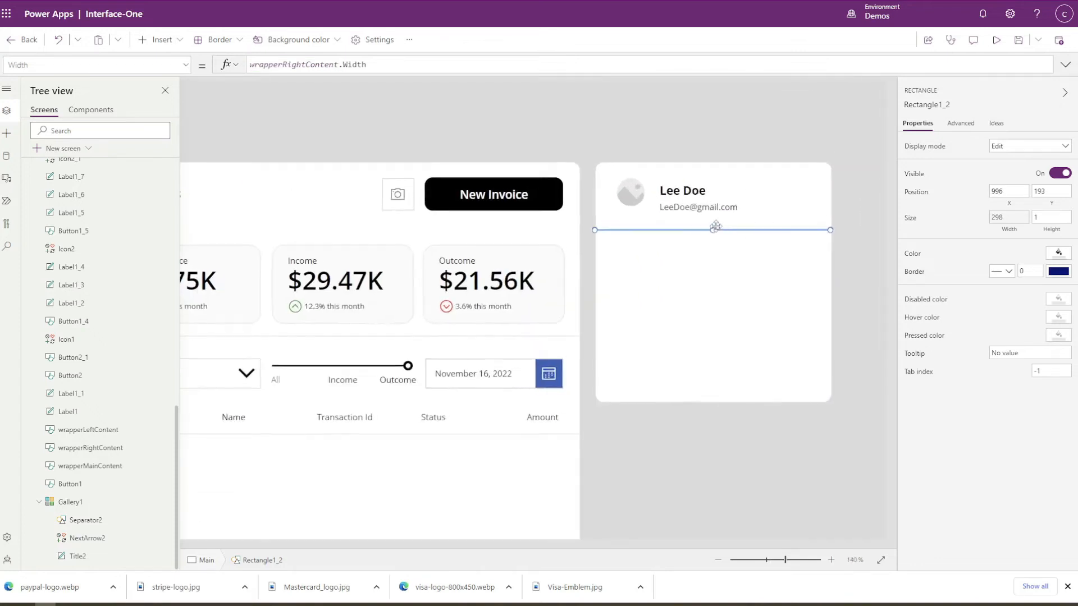
left_click(667, 132)
left_click(663, 290)
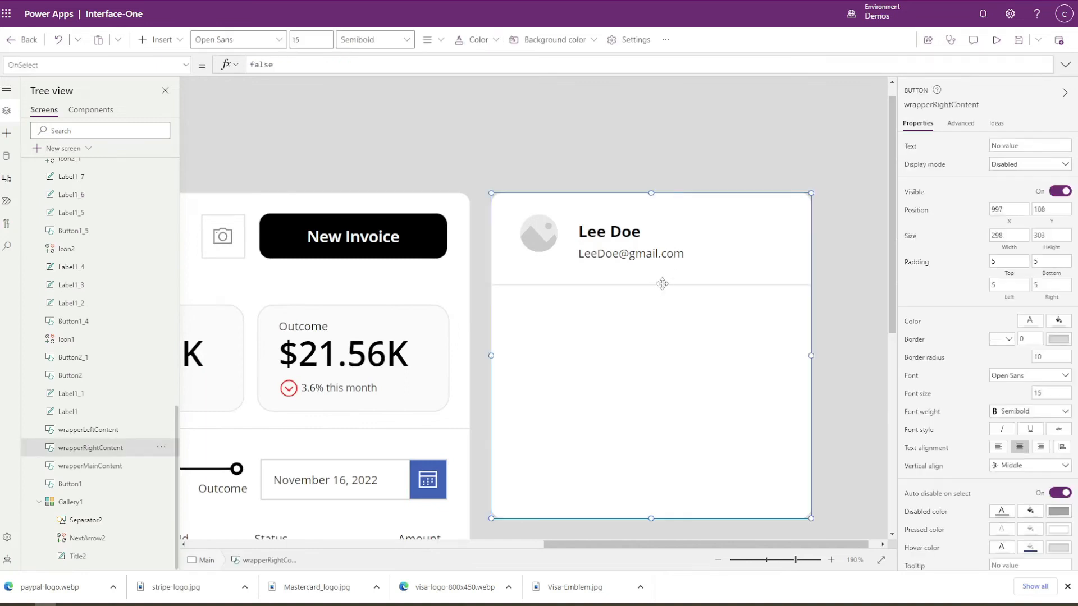
left_click(635, 293)
left_click(681, 286)
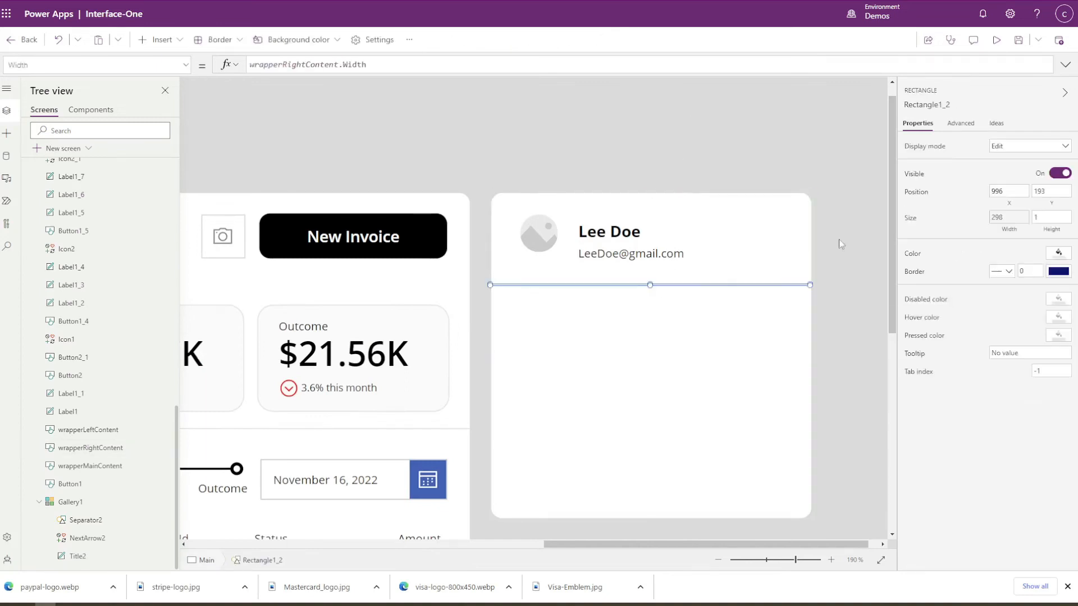
left_click(786, 235)
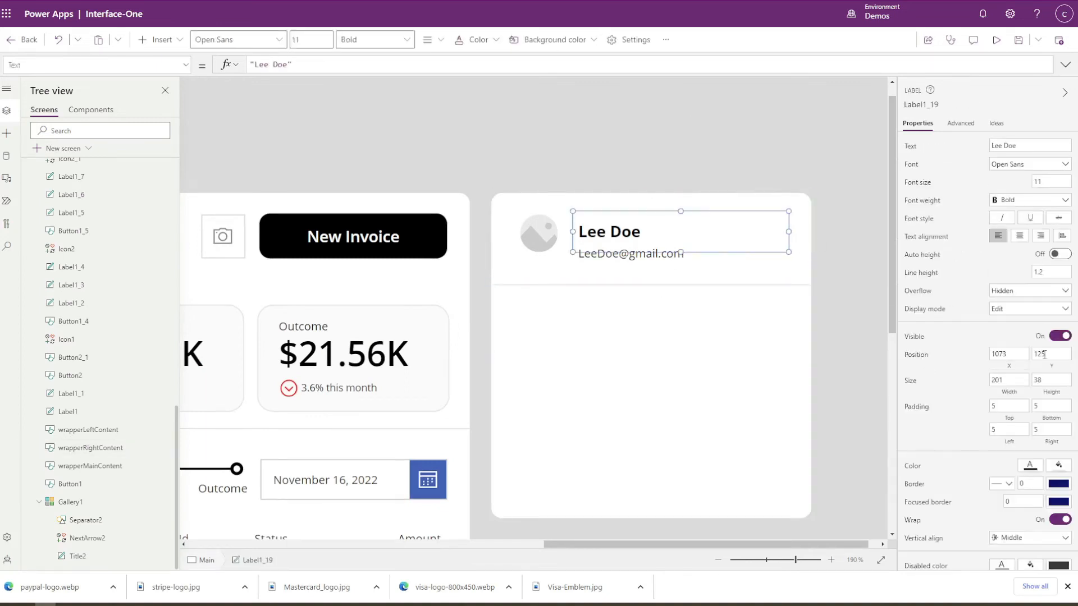
left_click(728, 286)
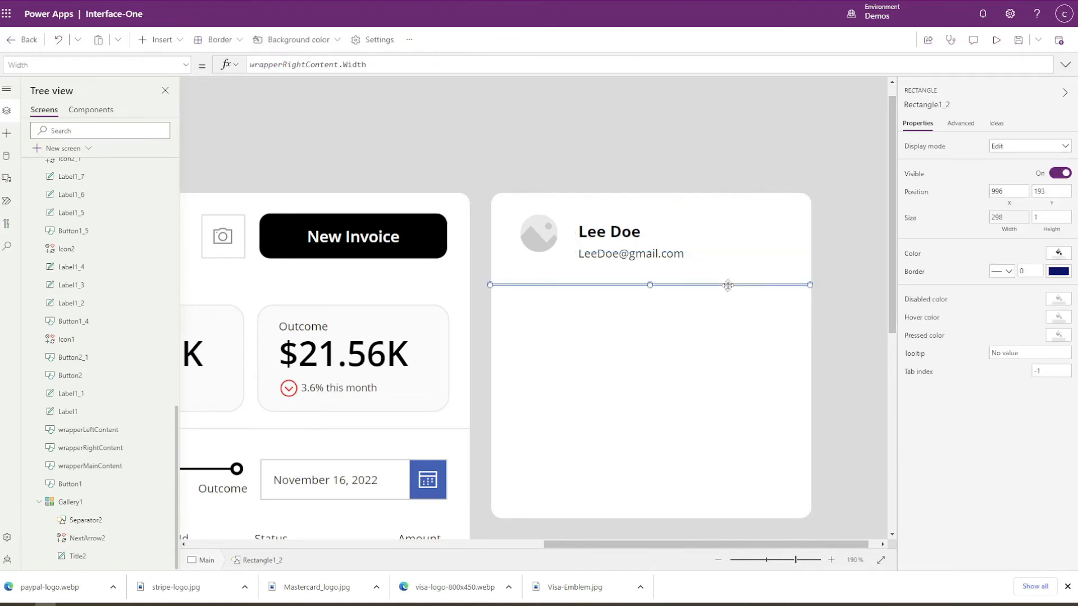
scroll(702, 288, "up", 5)
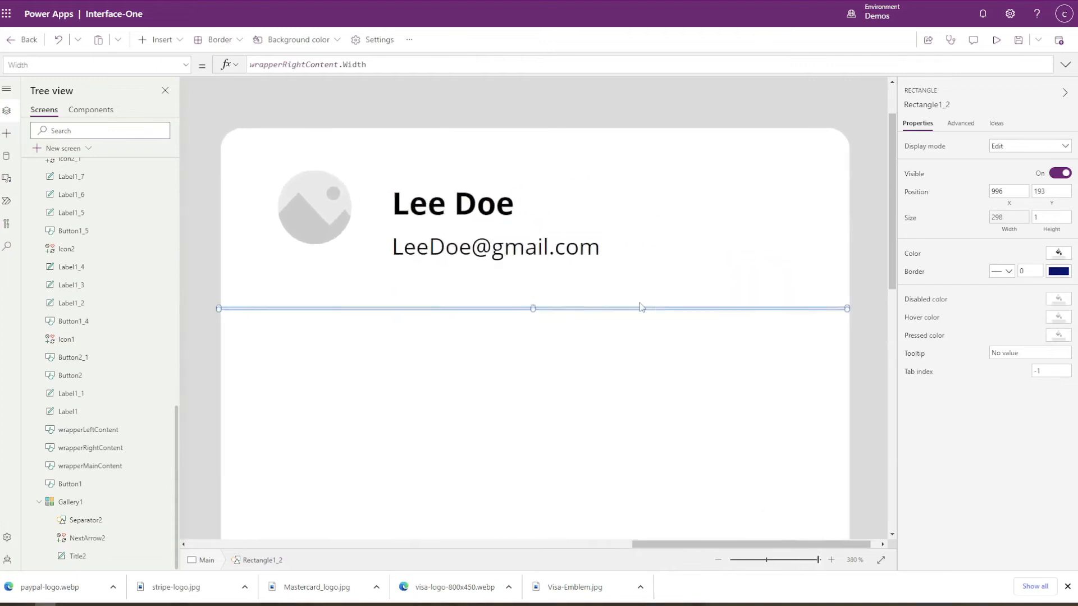
left_click_drag(217, 308, 220, 309)
scroll(288, 321, "down", 2)
scroll(287, 321, "down", 6)
left_click(754, 399)
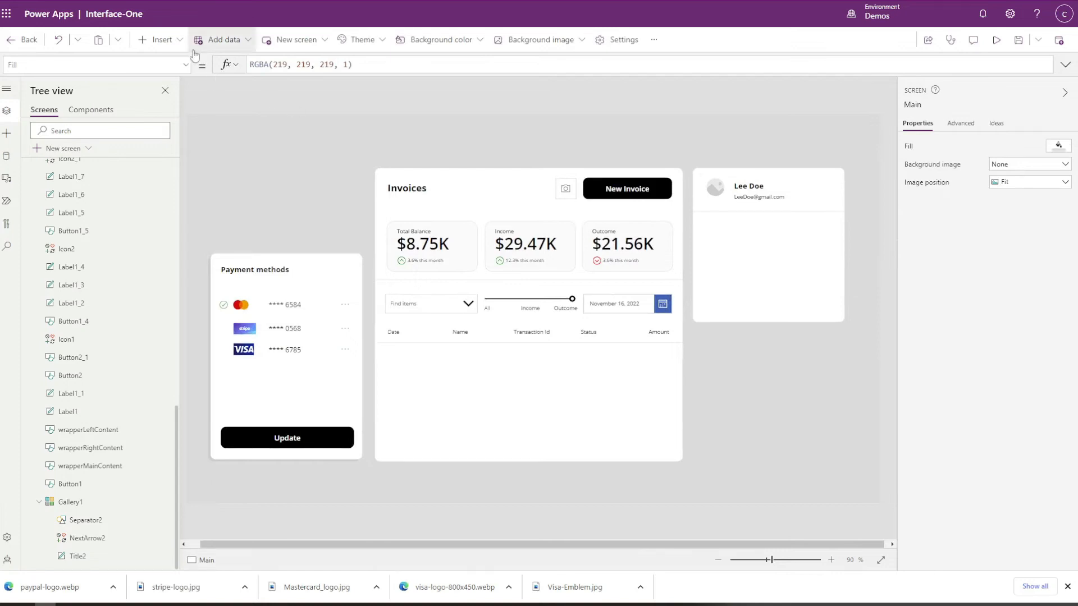
left_click(160, 39)
scroll(171, 360, "down", 7)
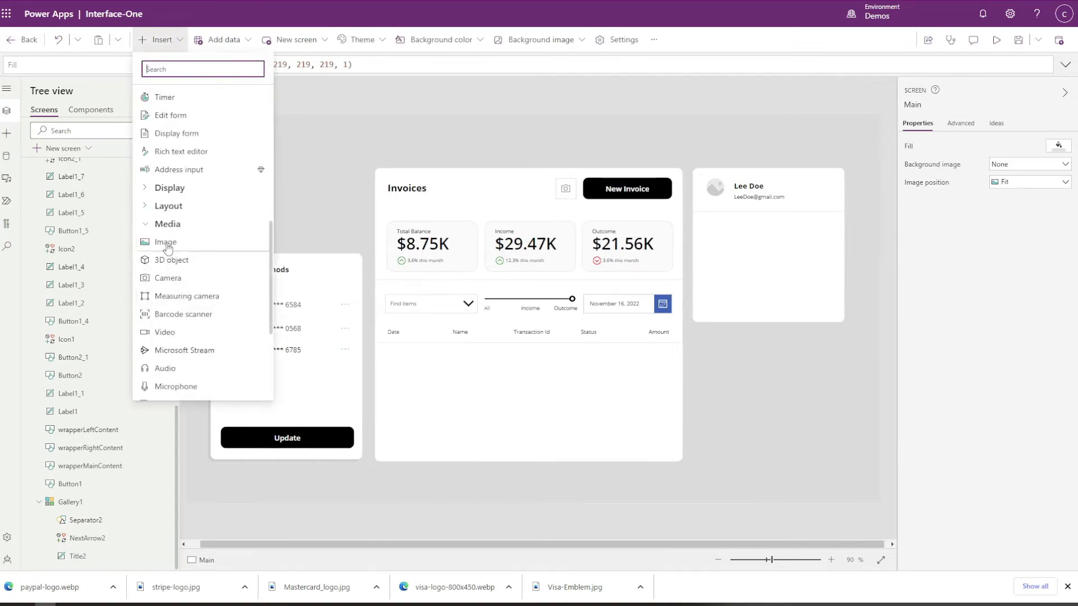
left_click(347, 103)
- Duplicate the camera icon beside New Invoice and place the copy below the profile card's divider, at about X 1024, Y 206
left_click(565, 189)
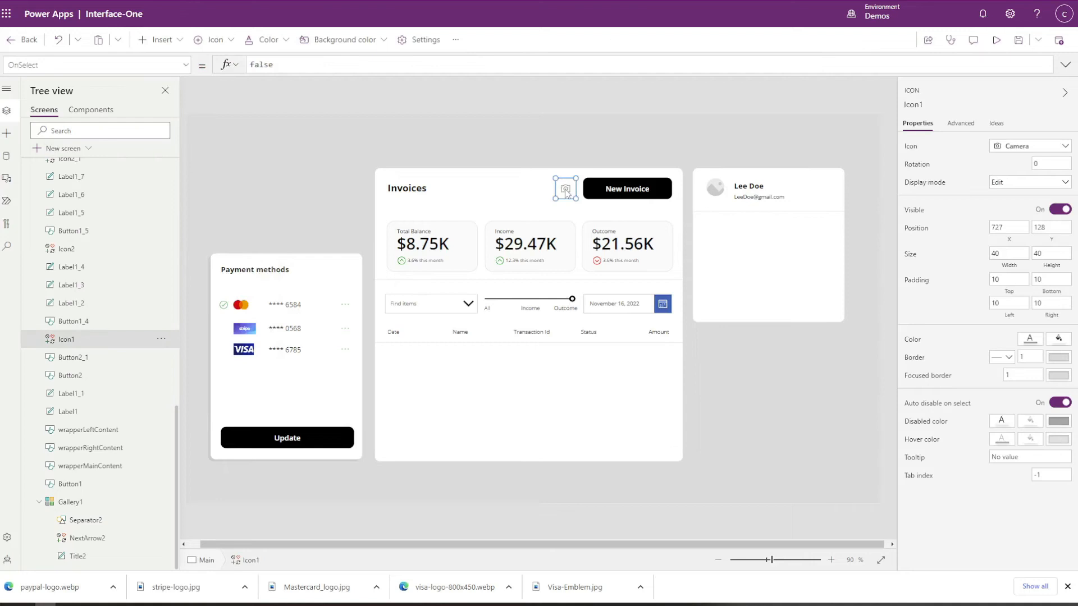
key("ctrl+c")
key("ctrl+v")
left_click_drag(576, 196, 717, 226)
left_click(716, 106)
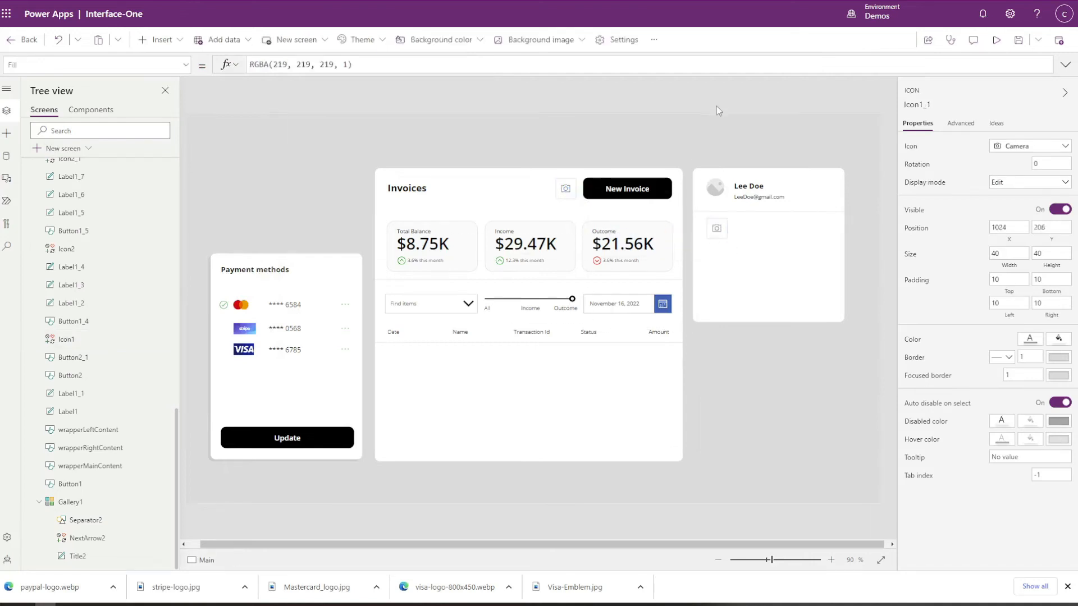
- Set the copied camera icon's border thickness to 0 and change its icon to Settings
left_click(716, 228)
left_click(1030, 358)
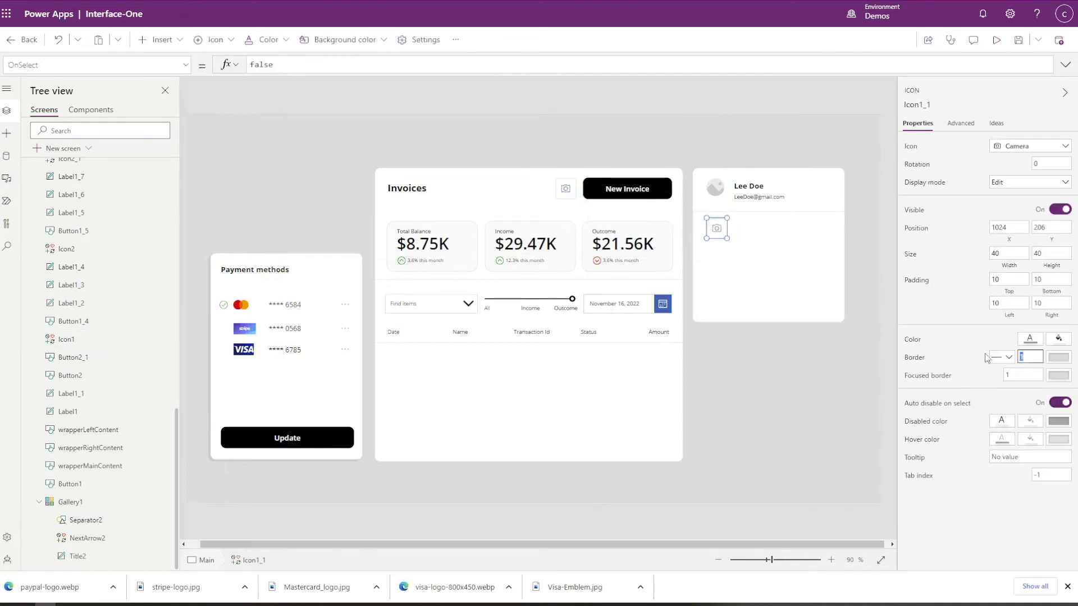
left_click(995, 253)
left_click(1039, 146)
type("sett")
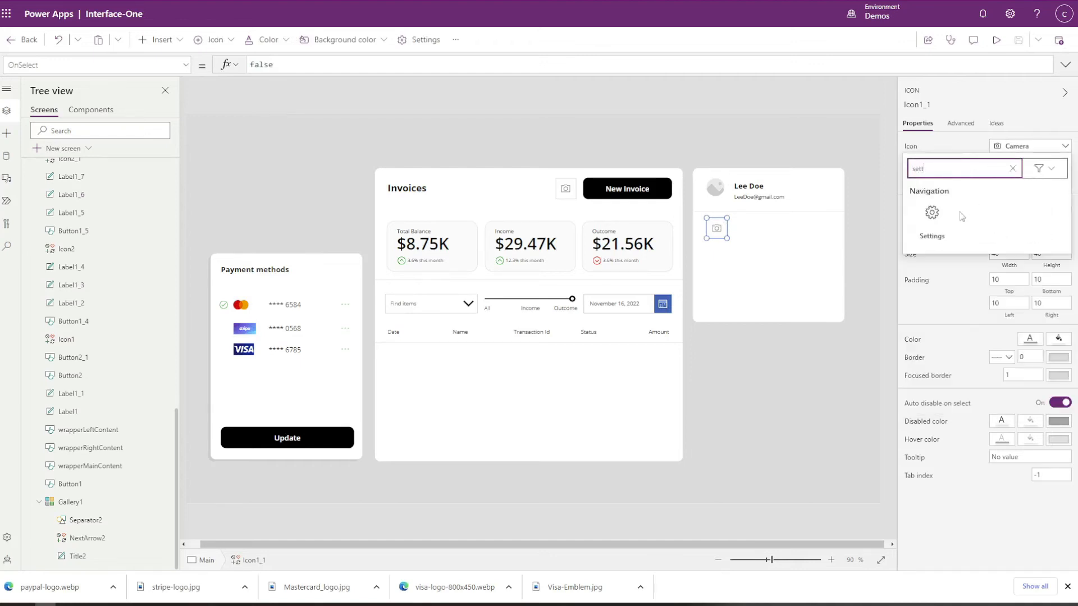
left_click(948, 218)
left_click(651, 96)
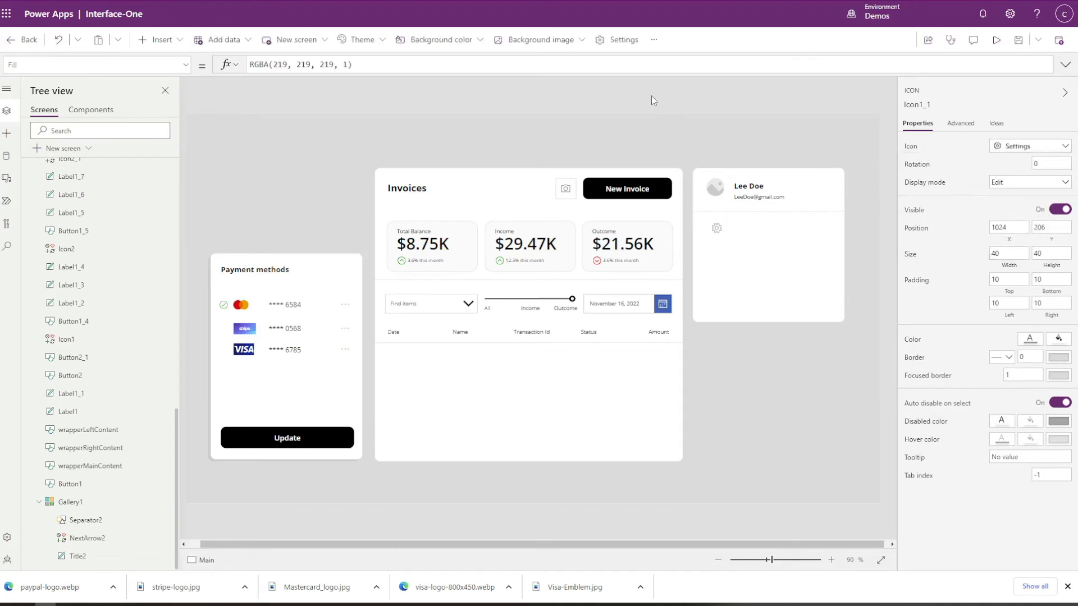
- Duplicate the Outcome label beside the gear icon at about X 1064, Y 215 and change its text to Settings
left_click(610, 234)
key("ctrl+c")
key("ctrl+v")
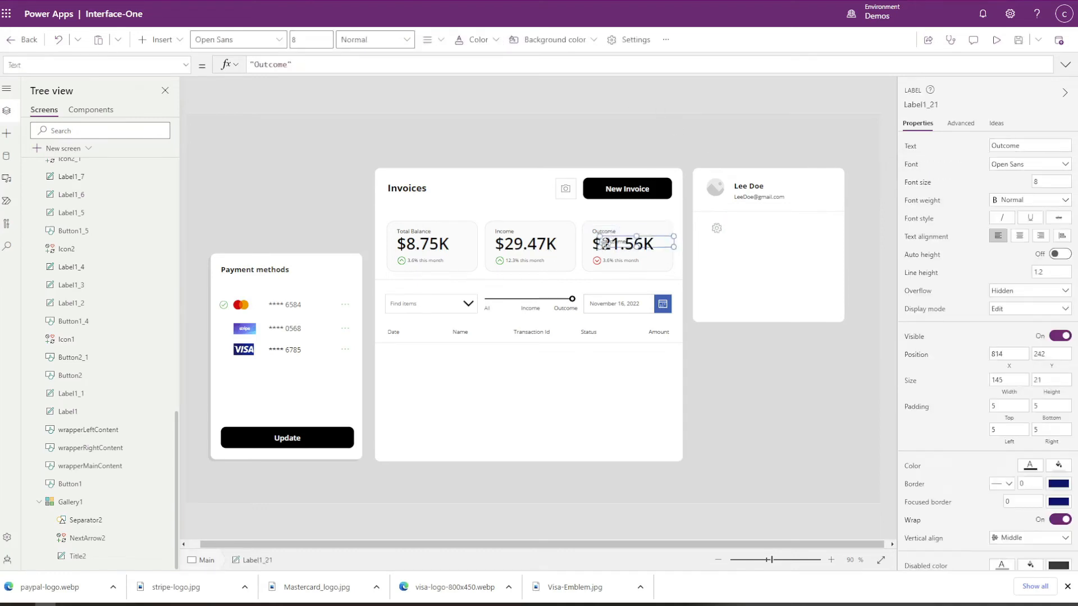
left_click_drag(610, 238, 745, 229)
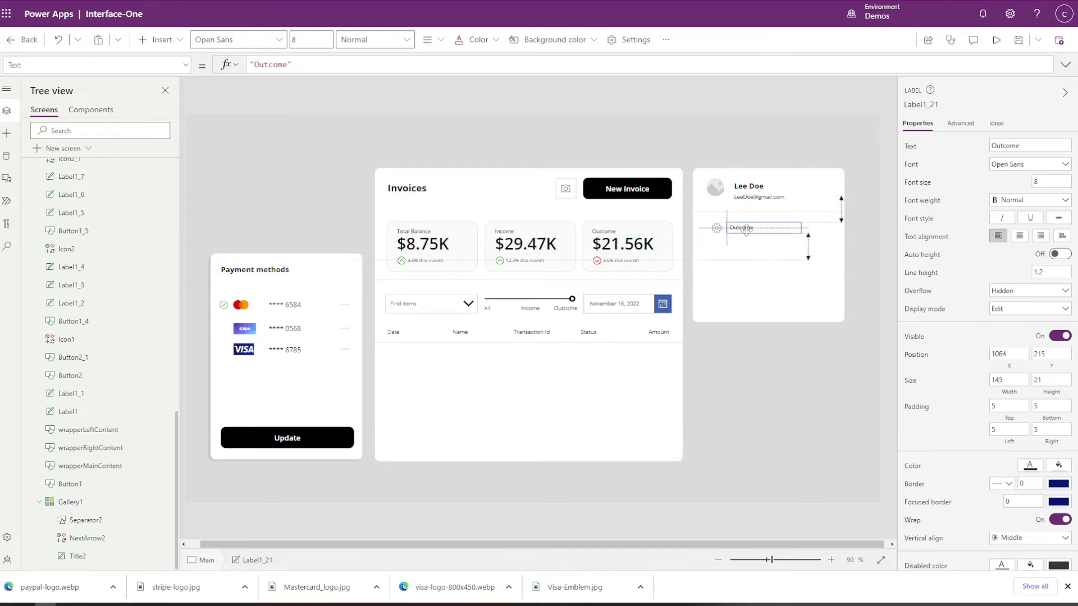
double_click(1030, 145)
type("Settings")
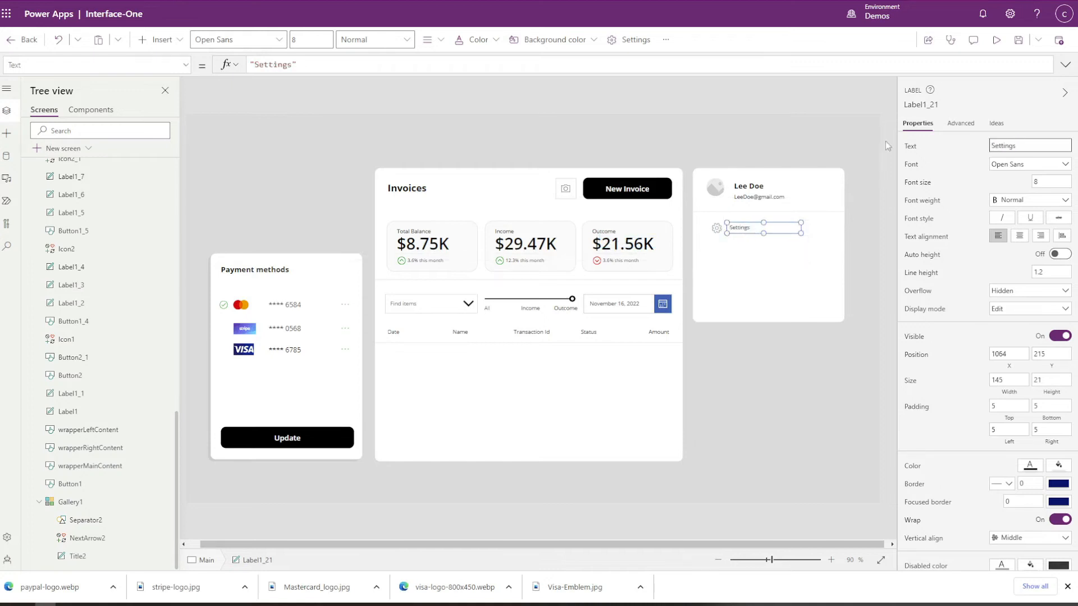
- Format the Settings label as Semibold at font size 9 and move it to about X 1073, Y 218
left_click(1010, 200)
left_click(1013, 227)
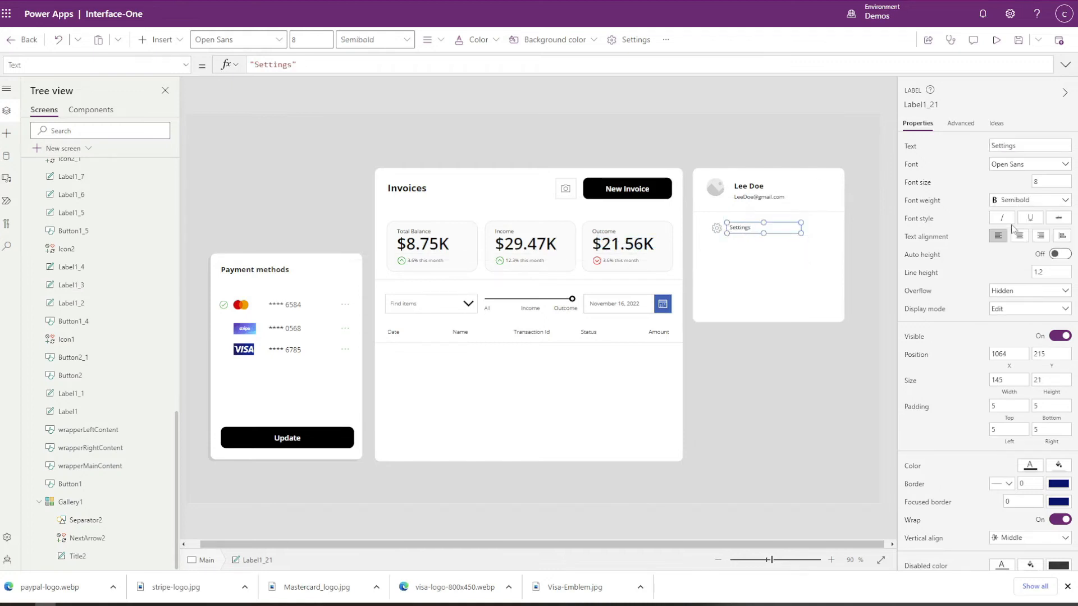
left_click_drag(1042, 182, 978, 179)
type("10")
left_click_drag(1043, 183, 914, 191)
type("9")
left_click(823, 214)
left_click(743, 228)
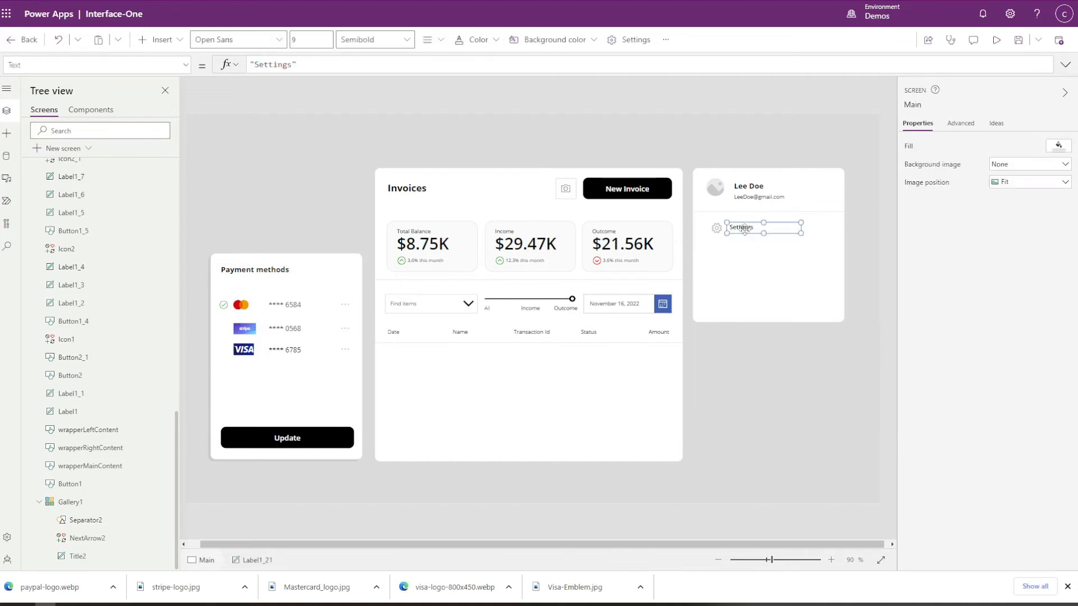
left_click_drag(743, 230, 740, 228)
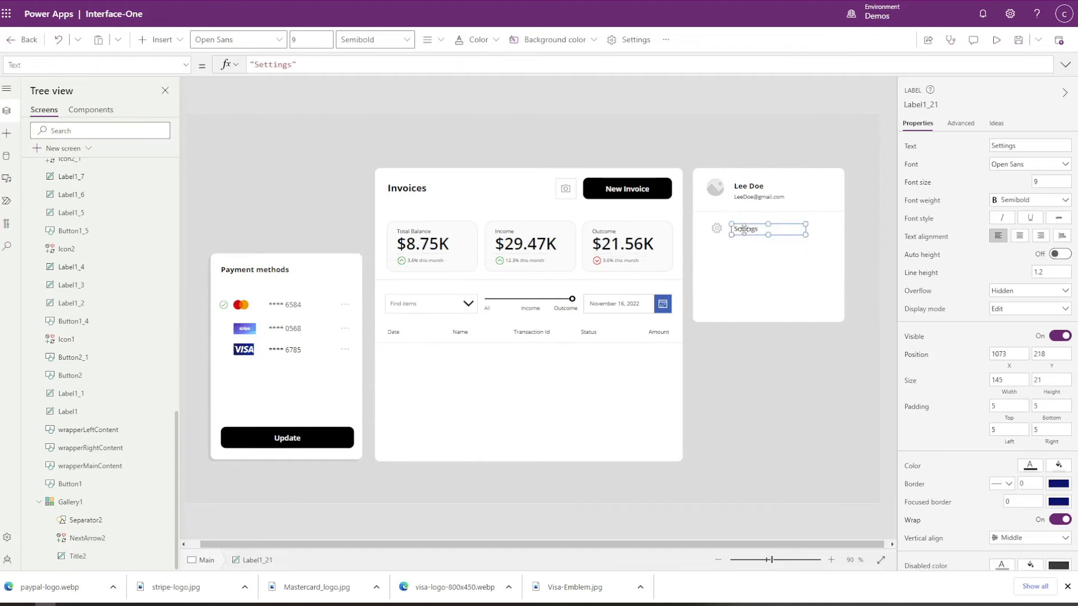
- Set all four paddings of the gear icon beside Settings to 0
left_click(716, 228)
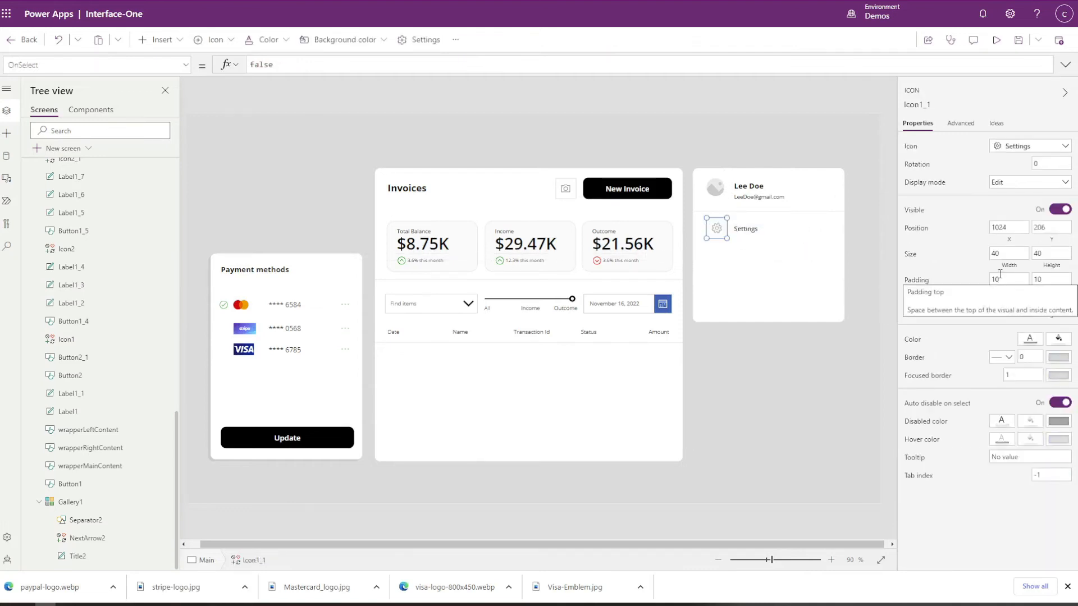
left_click(1000, 275)
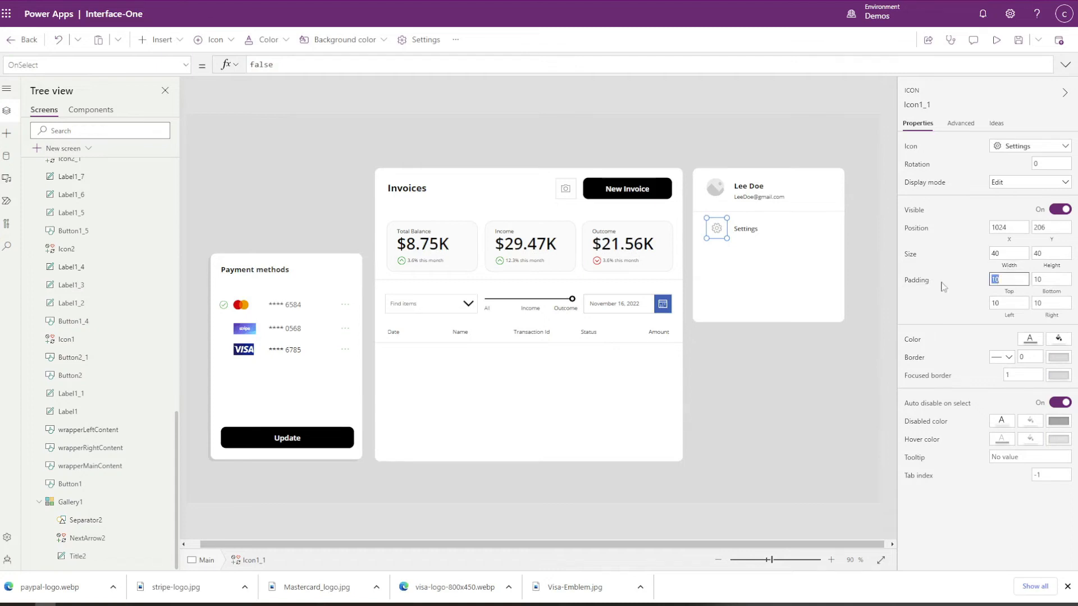
type("0")
key("Tab")
type("0")
key("Tab")
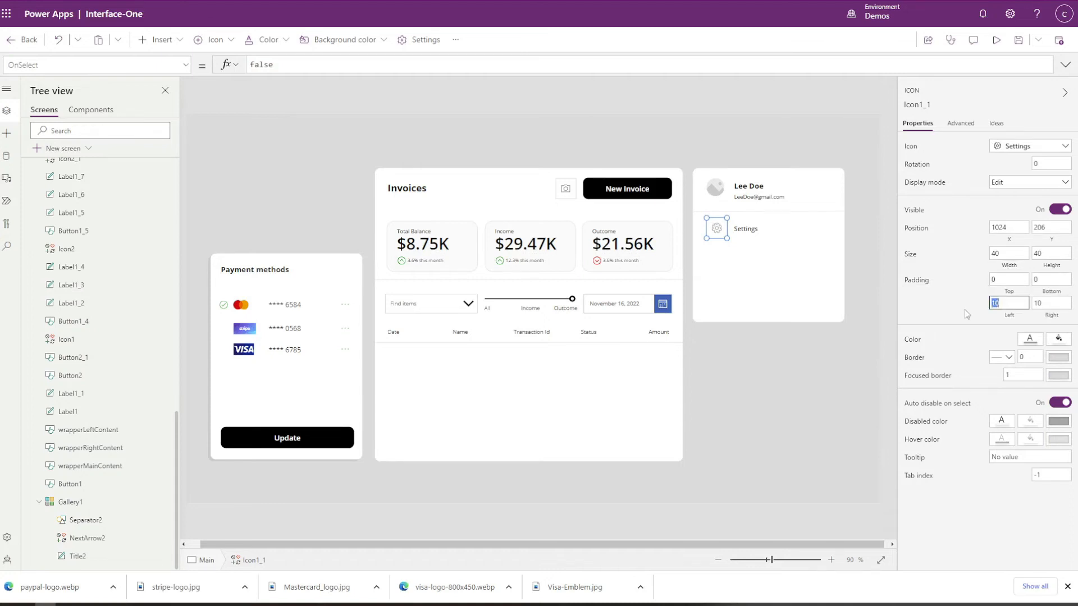
type("0")
key("Tab")
type("0")
- Resize the gear icon to 25 by 25, move it to X 1024, Y 218, and align the Settings label at X 1059, Y 220
left_click(1017, 253)
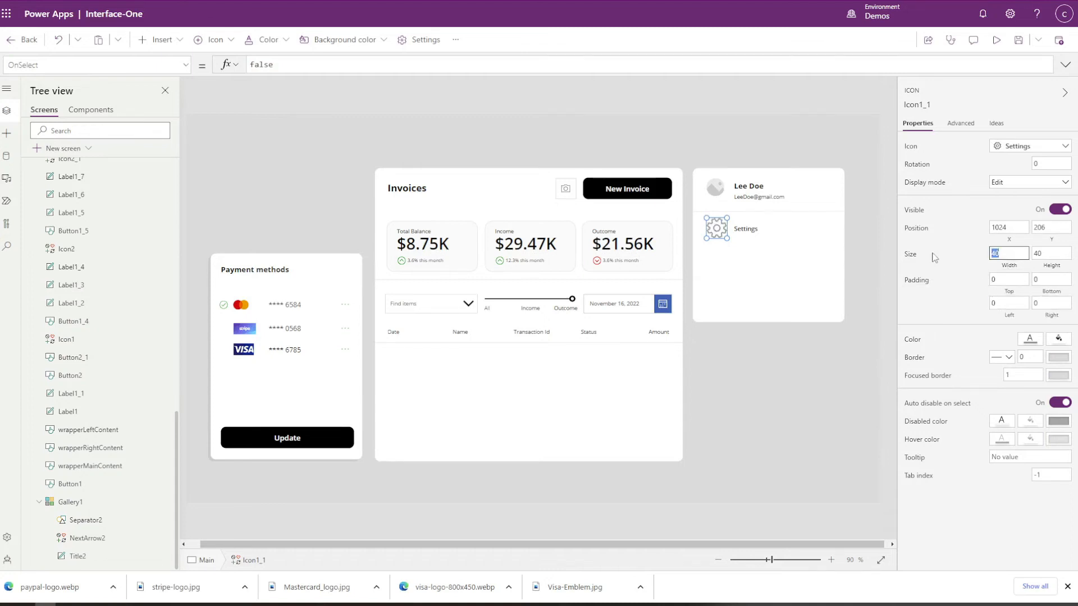
left_click(1037, 253)
type("25")
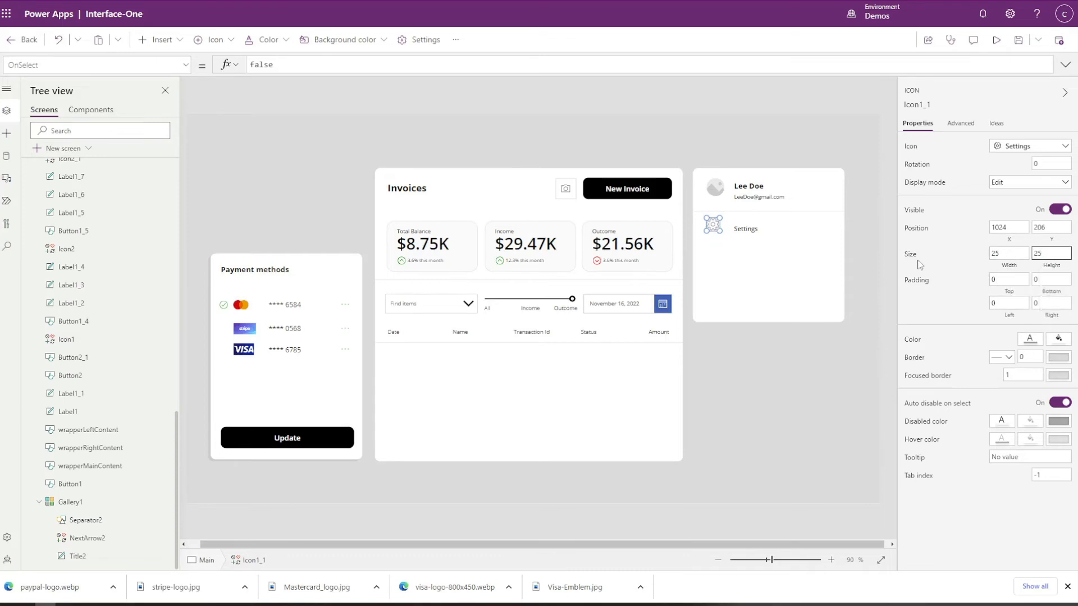
left_click_drag(714, 224, 740, 236)
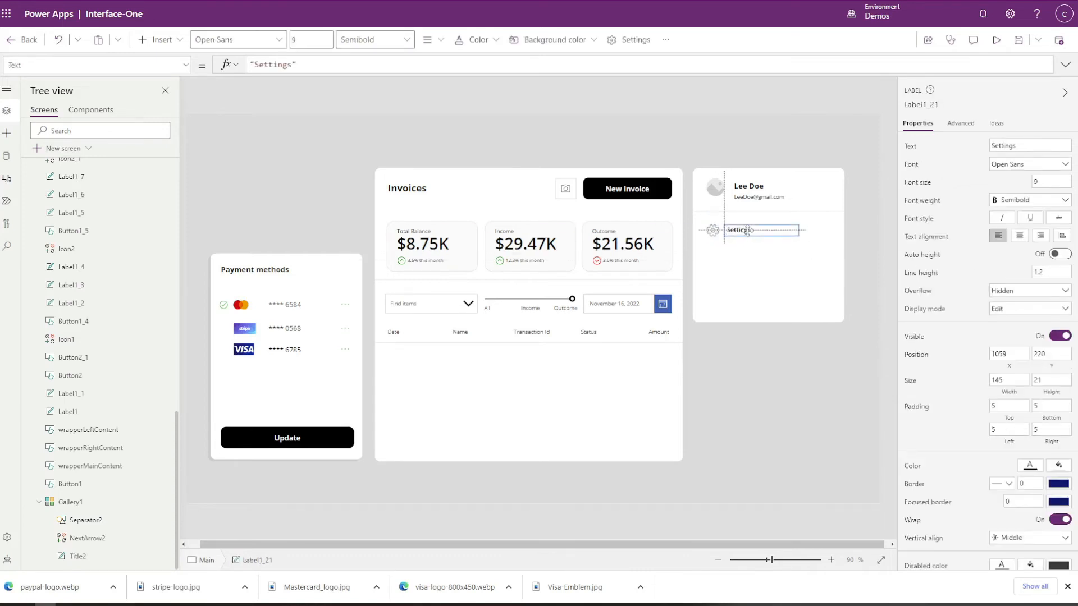
left_click(824, 112)
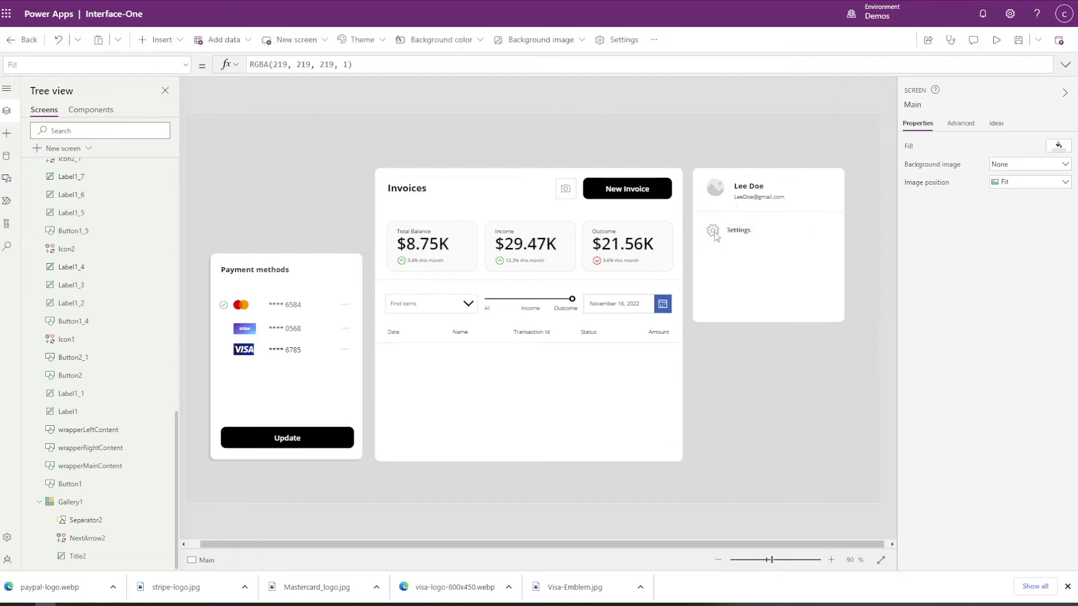
- Shift the profile picture slightly left and move the profile name and email labels together up and left to X 1067
left_click_drag(718, 190, 715, 190)
left_click(731, 122)
left_click(752, 196)
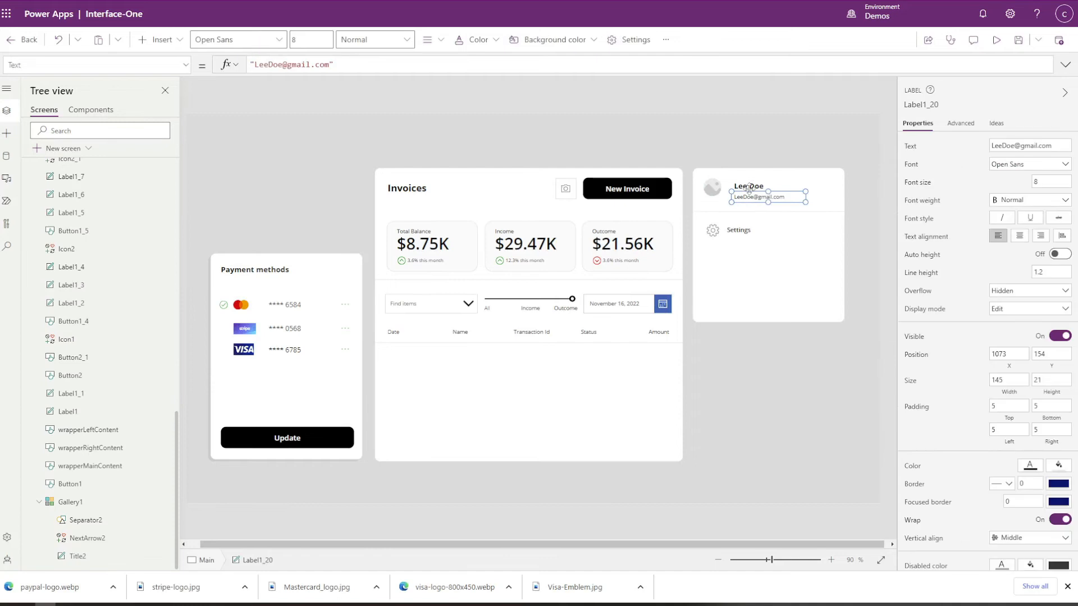
left_click(748, 186, "shift")
left_click_drag(747, 186, 743, 183)
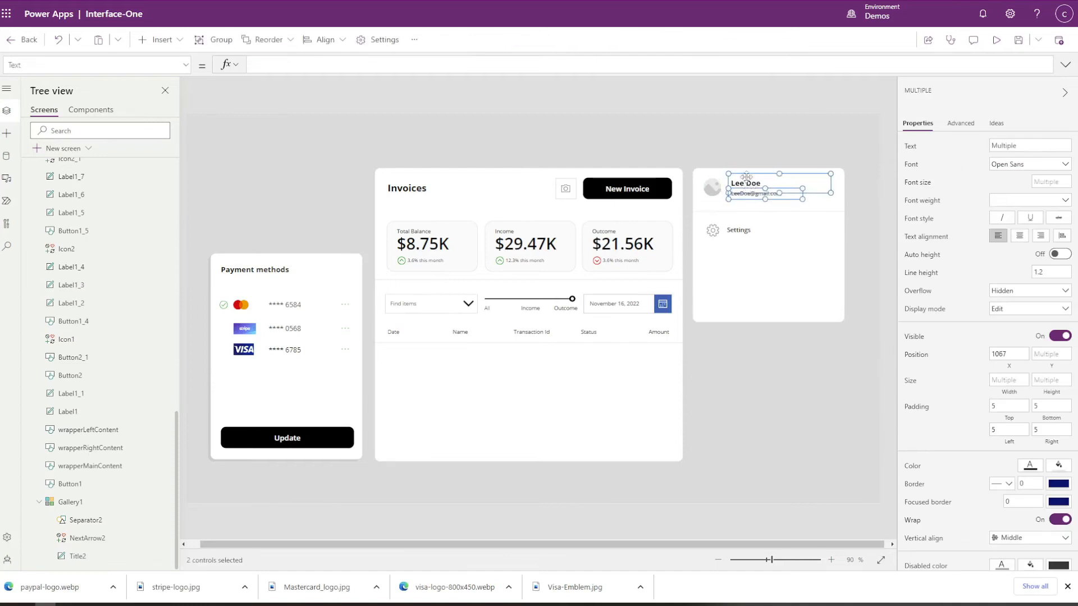
left_click(744, 116)
- Shift the gear icon right to about X 1030 and the Settings label to X 1065, Y 220
left_click(723, 232)
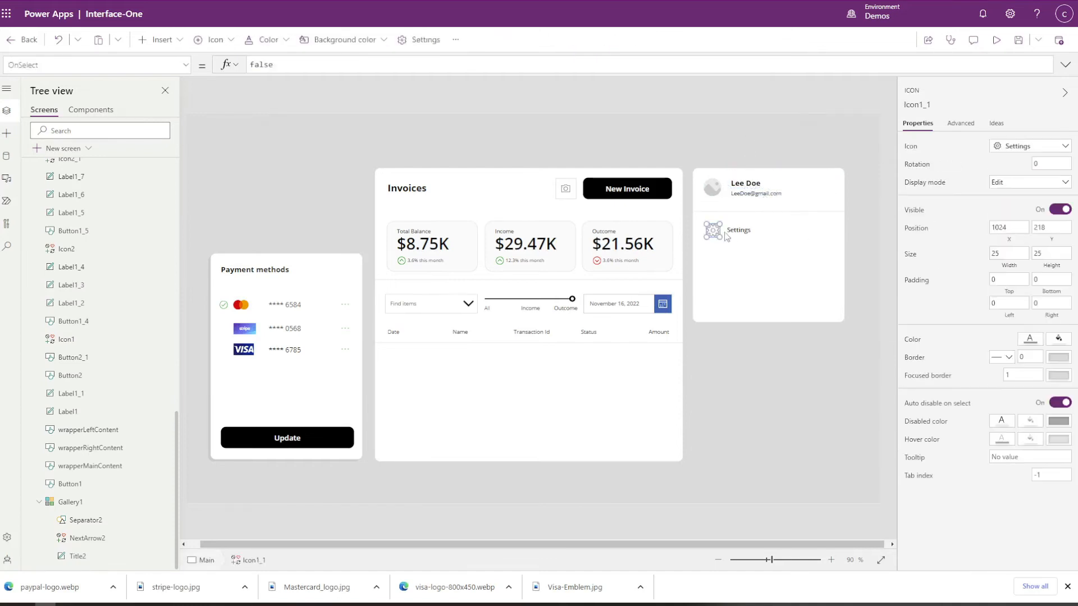
left_click(741, 230)
left_click_drag(760, 229, 763, 229)
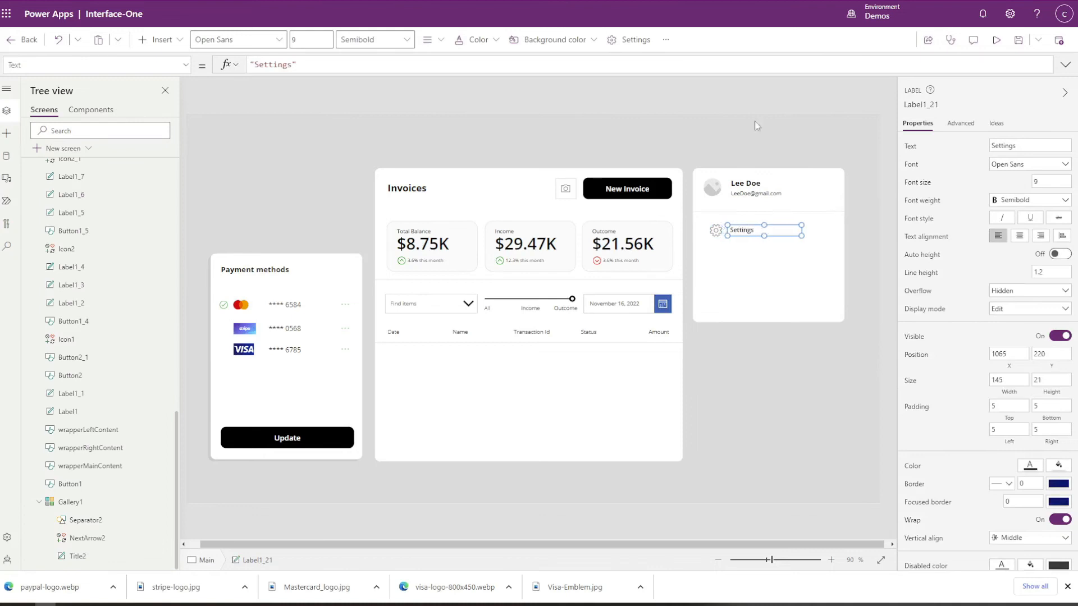
- Duplicate the gear icon and Settings label together and place the copies directly below the originals, left-aligned with them
left_click(862, 265)
left_click_drag(864, 269, 702, 217)
key("ctrl+c")
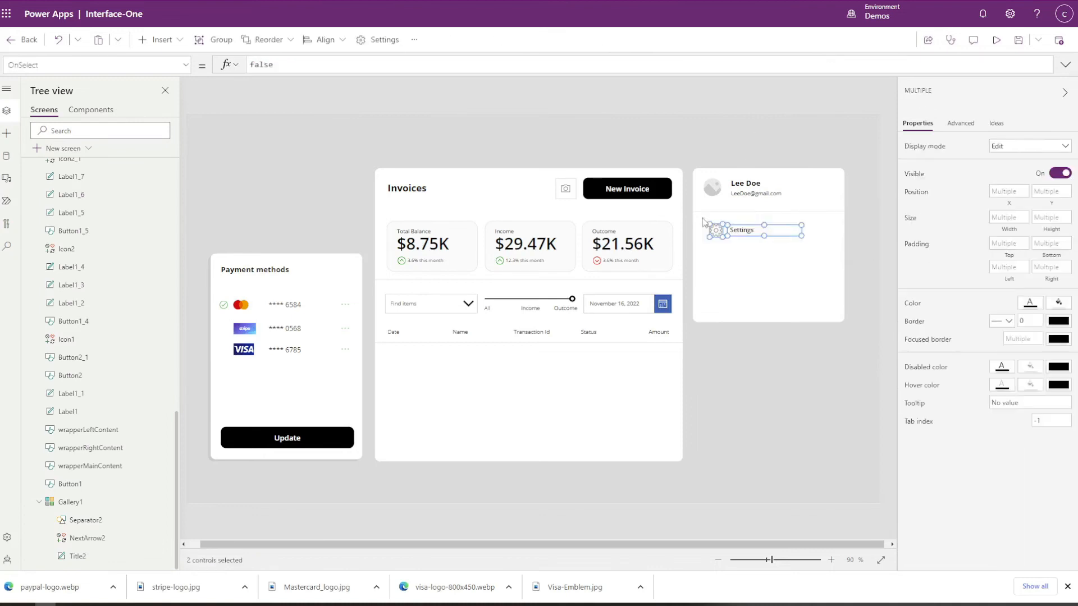
key("ctrl+v")
left_click_drag(763, 251, 742, 252)
key("Up")
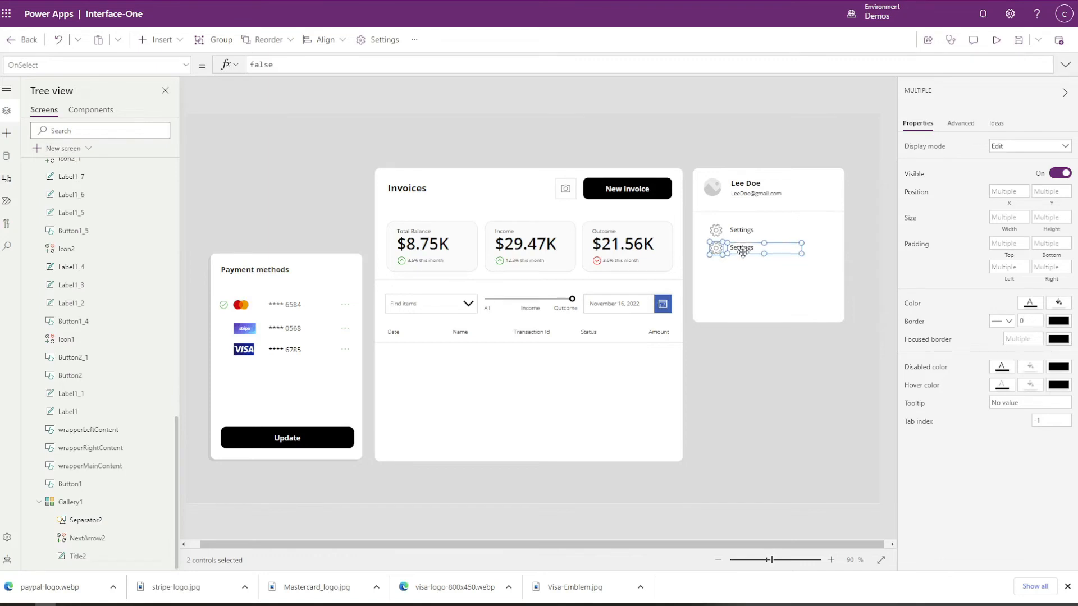
- Extend the profile card's bottom edge downward and nudge the second Settings row down to label position Y 261
left_click(804, 299)
left_click(770, 339)
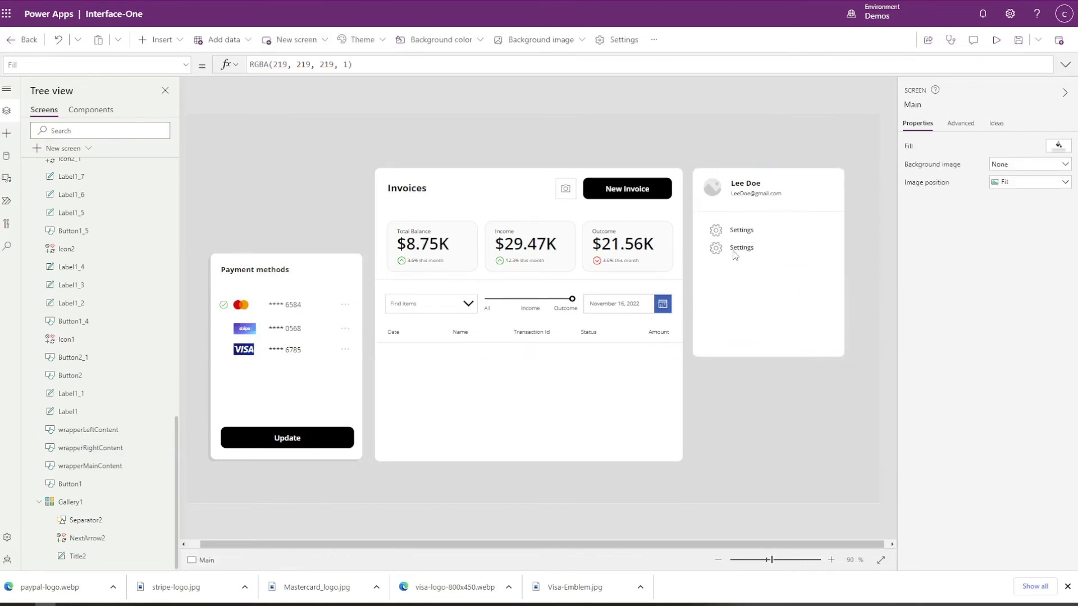
left_click(718, 253)
left_click(730, 254, "ctrl")
key("Down")
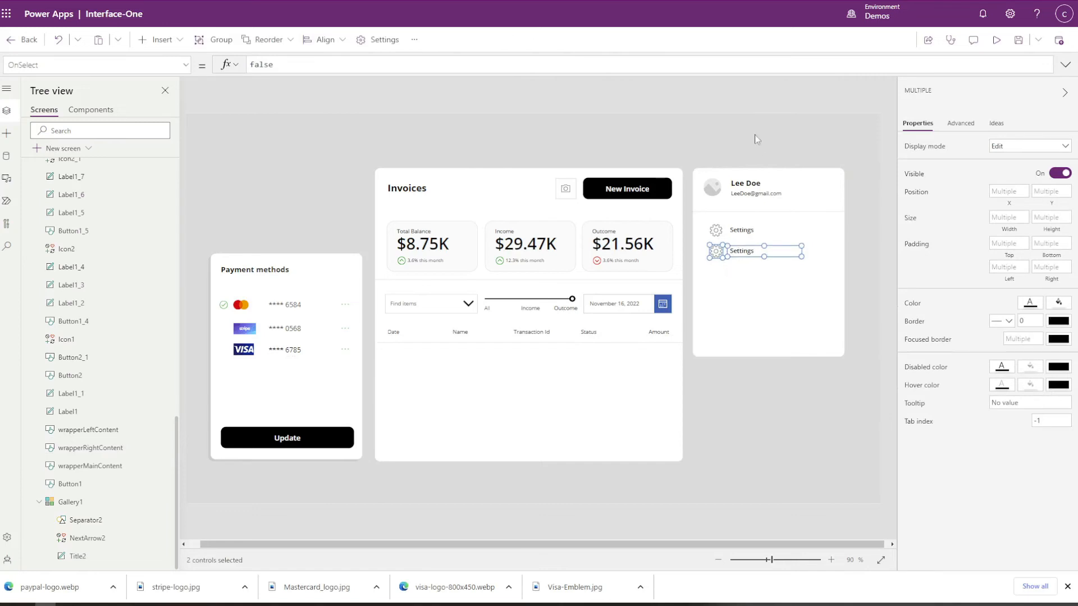
left_click(756, 138)
- Change the second menu row's icon to Sort and its label text to Transactions
left_click(717, 253)
left_click(1023, 147)
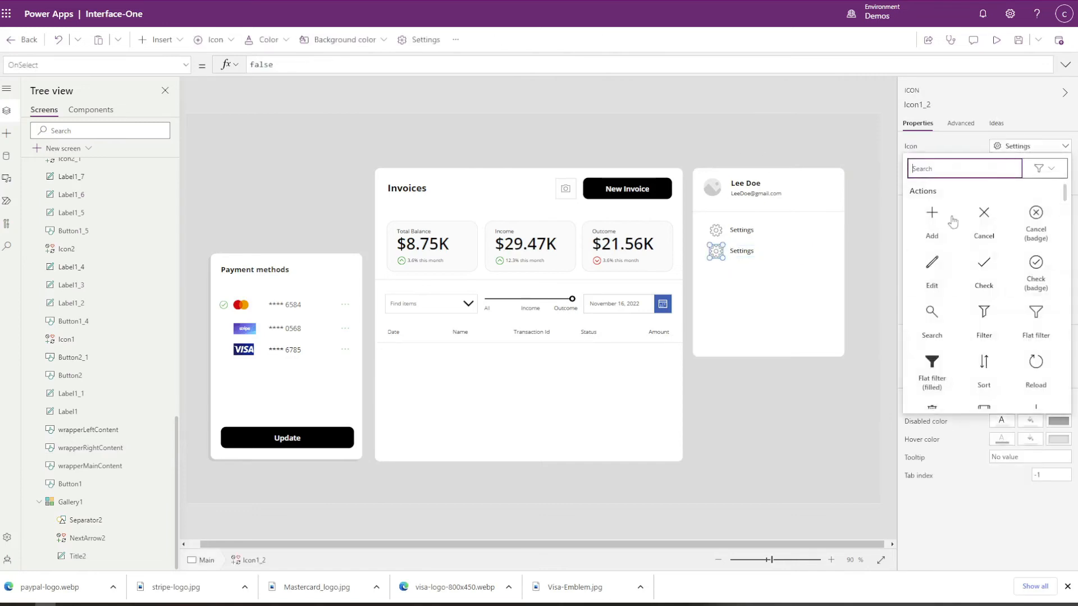
left_click(983, 366)
left_click(750, 256)
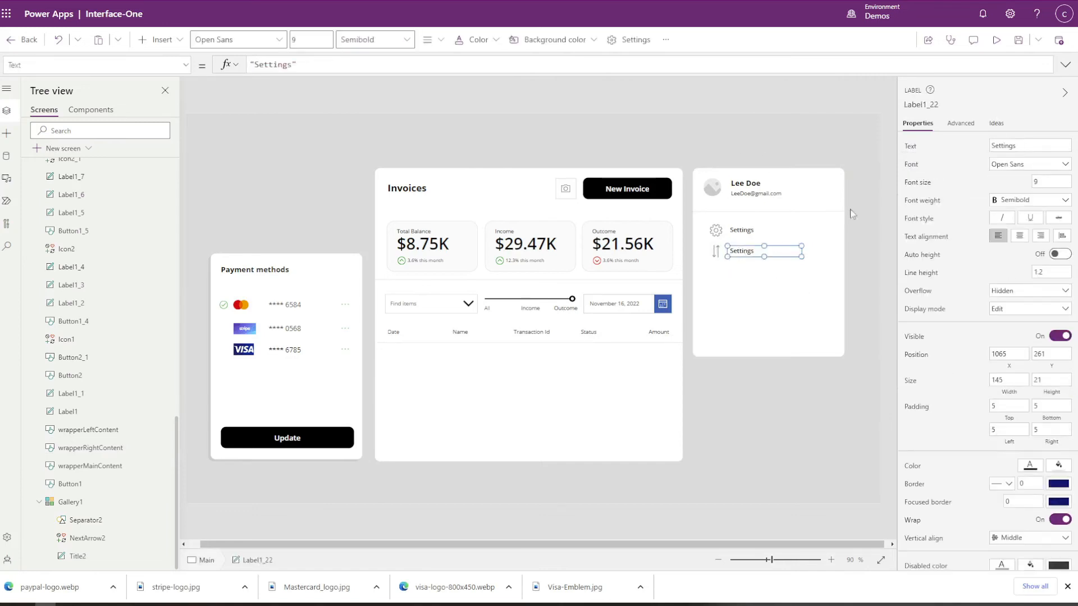
left_click(911, 150)
type("Transactions")
left_click(867, 265)
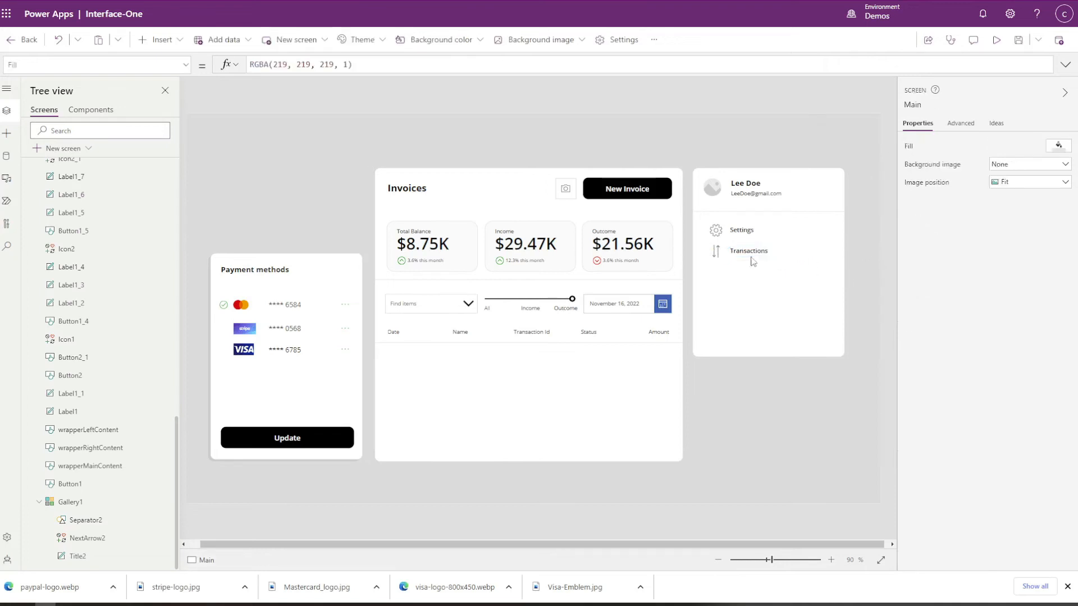
- Nudge the Transactions icon and label down slightly, duplicate them, and place the copies as a third row below, with the label at about Y 317
left_click(716, 251)
left_click(750, 251, "shift")
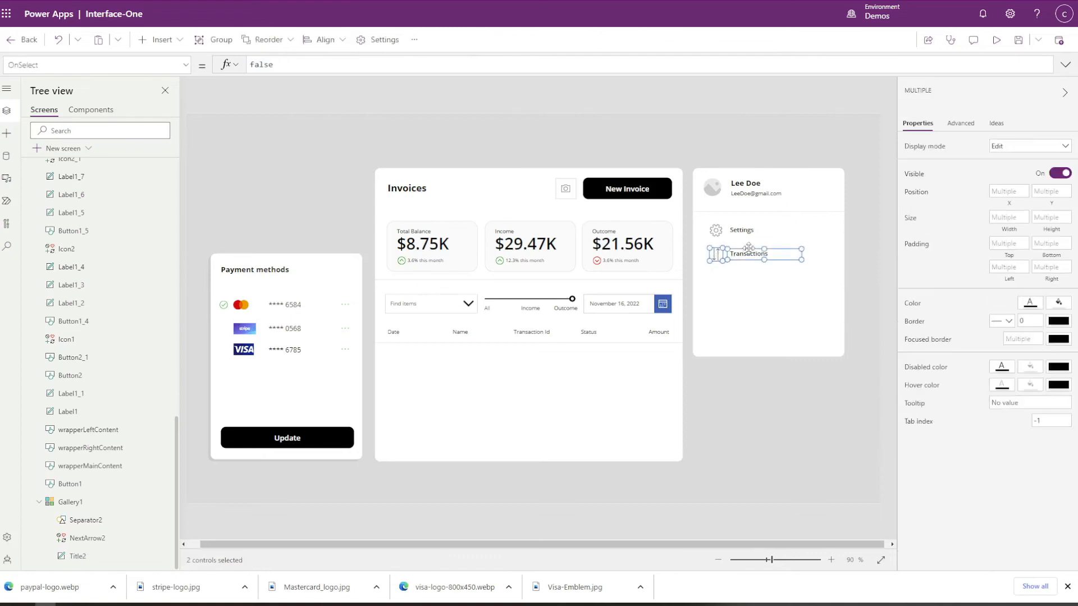
key("ctrl+c")
key("ctrl+v")
left_click_drag(749, 267, 741, 280)
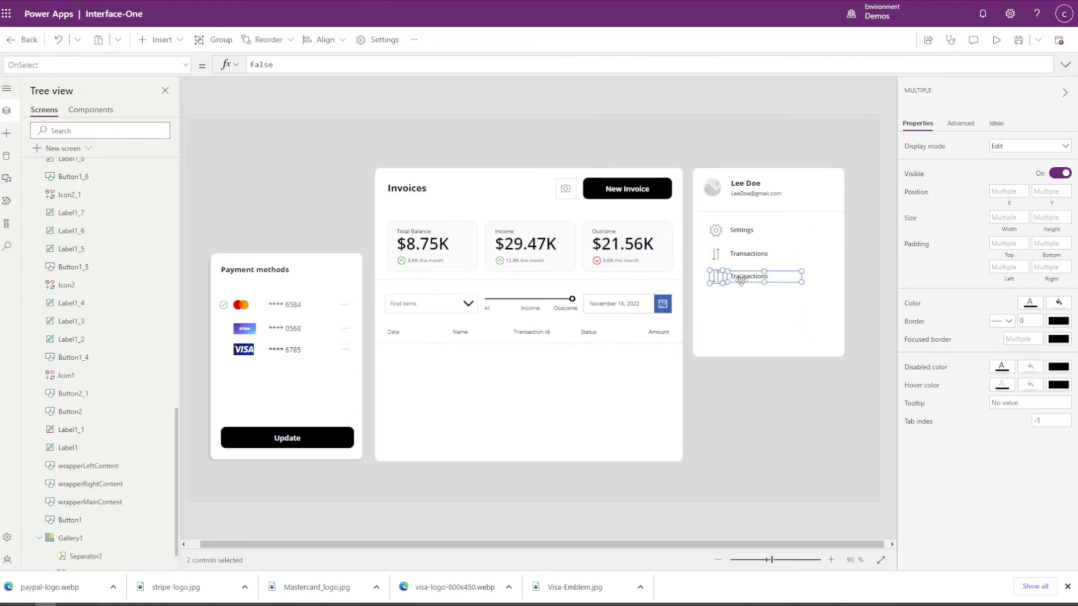
- Change the third menu row's label text to Dark mode
left_click(738, 279)
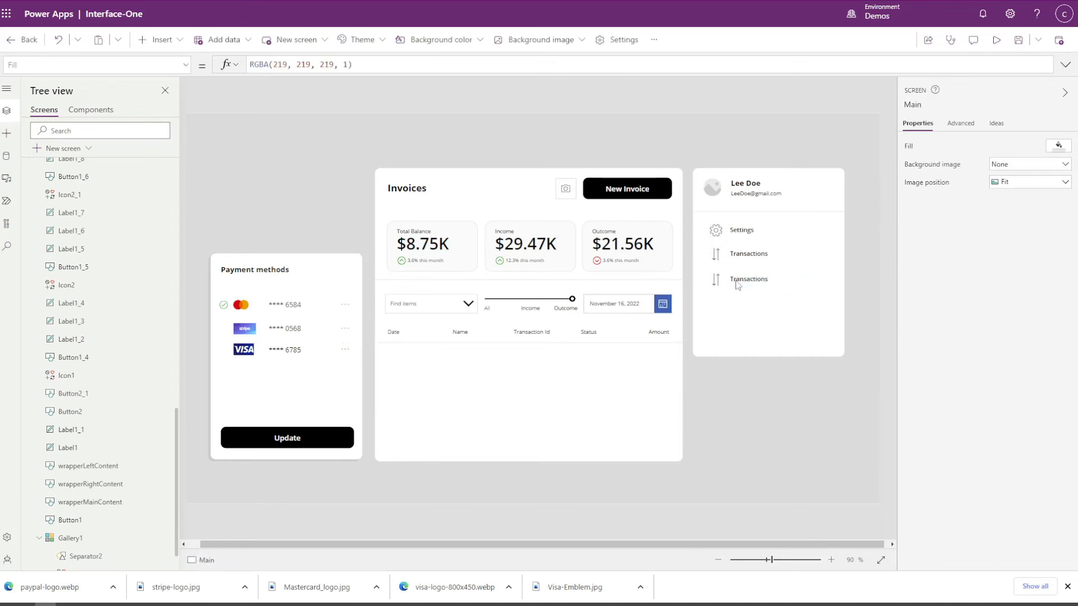
left_click(938, 150)
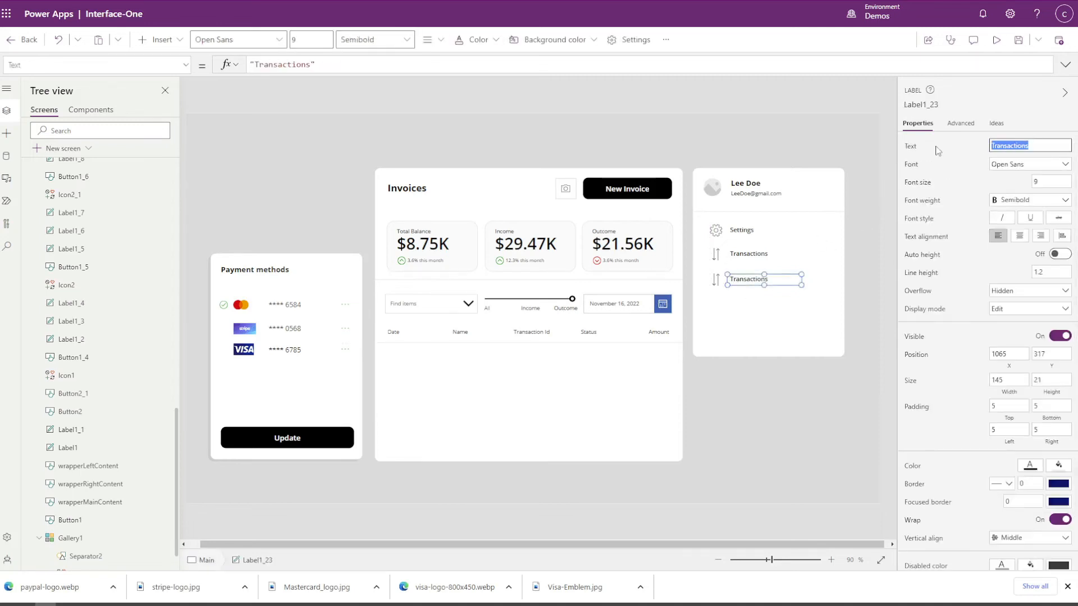
type("Dark mode")
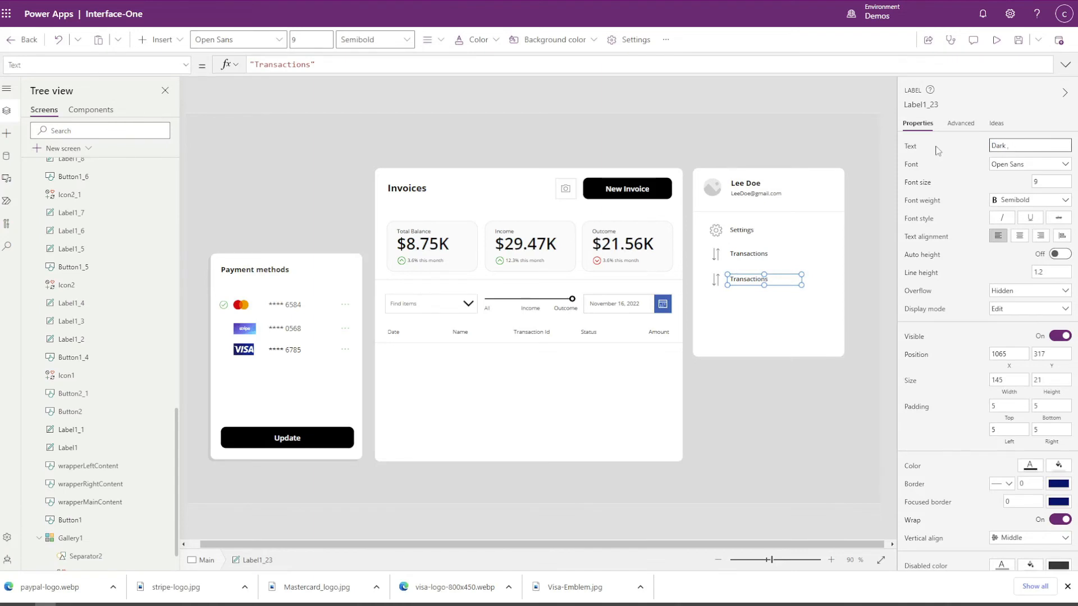
- Change the icon beside the Dark mode label to Half filled circle
left_click(715, 279)
left_click(1008, 147)
type("m")
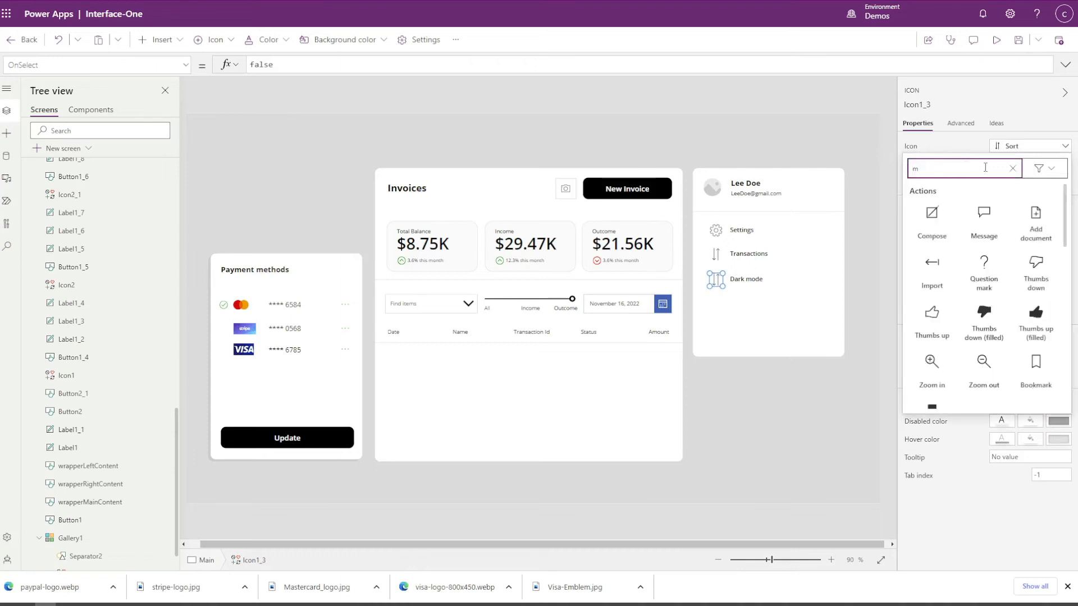
left_click(1012, 168)
scroll(978, 274, "down", 5)
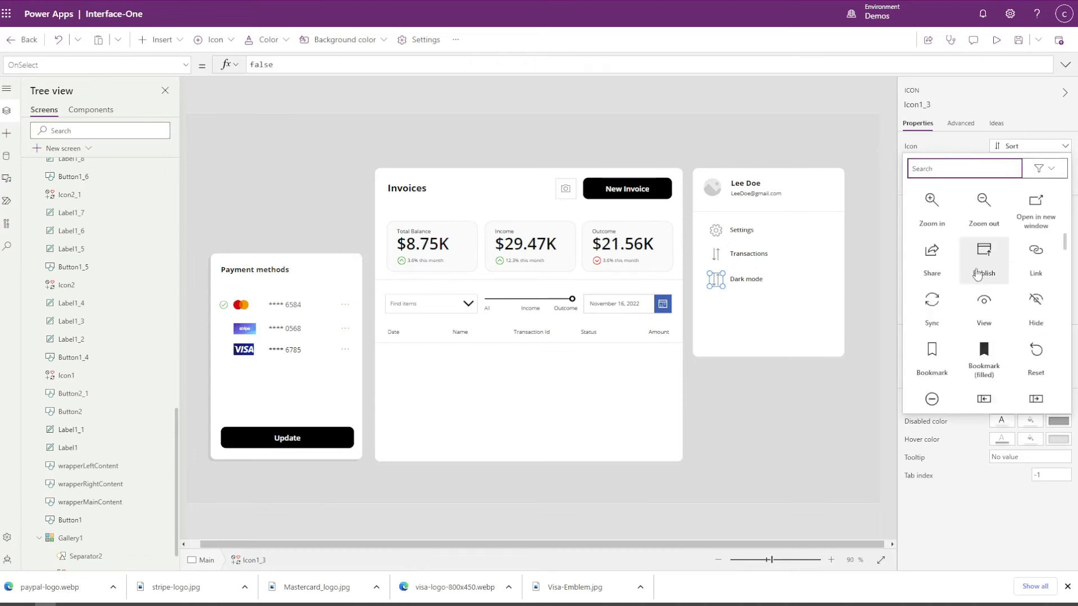
scroll(977, 274, "down", 3)
scroll(978, 274, "down", 8)
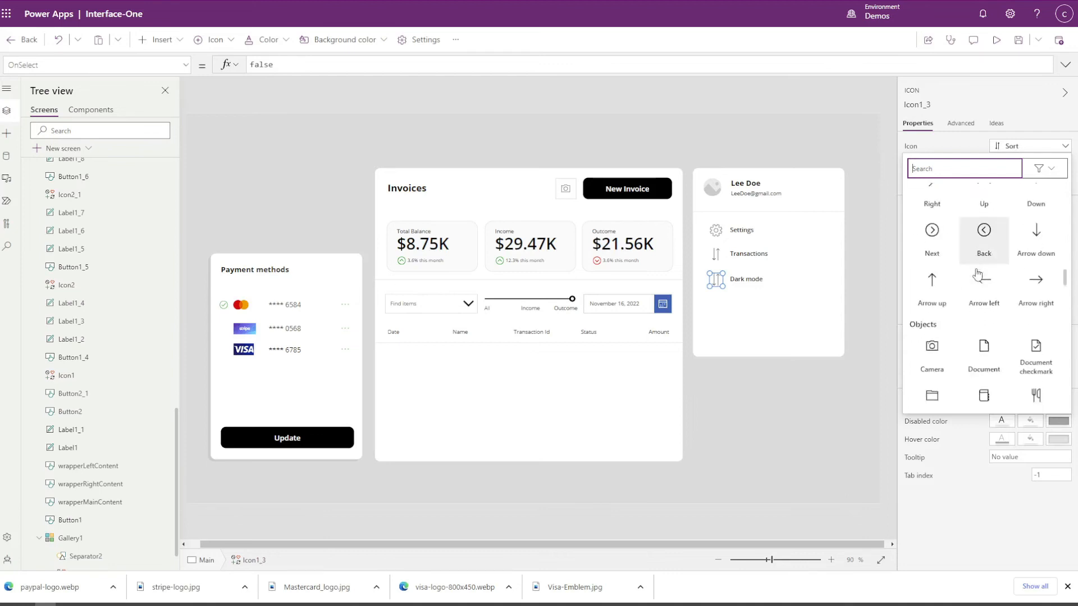
scroll(977, 274, "down", 3)
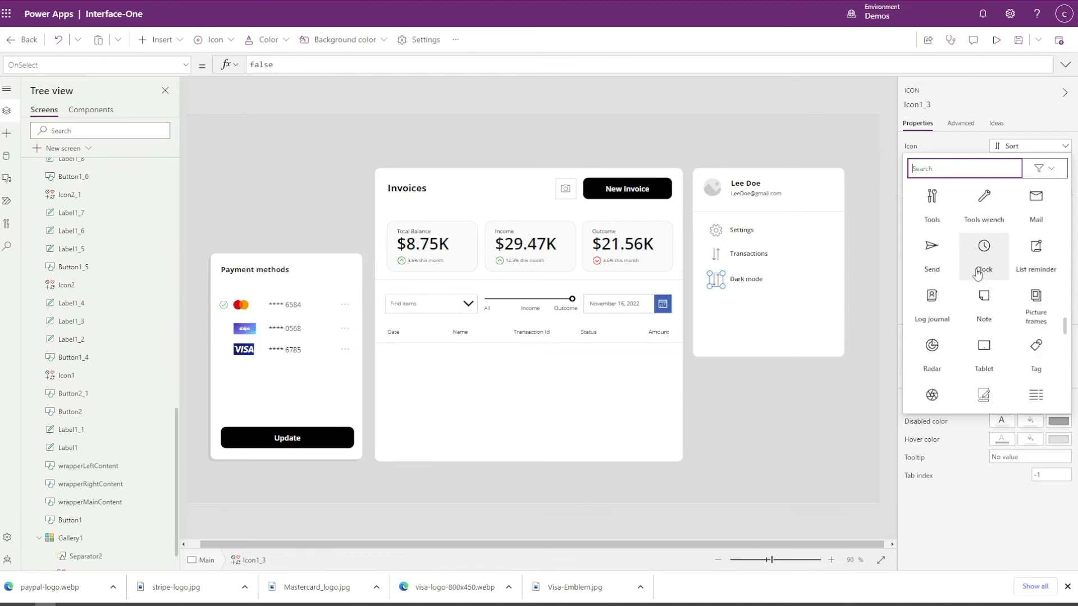
scroll(977, 274, "down", 5)
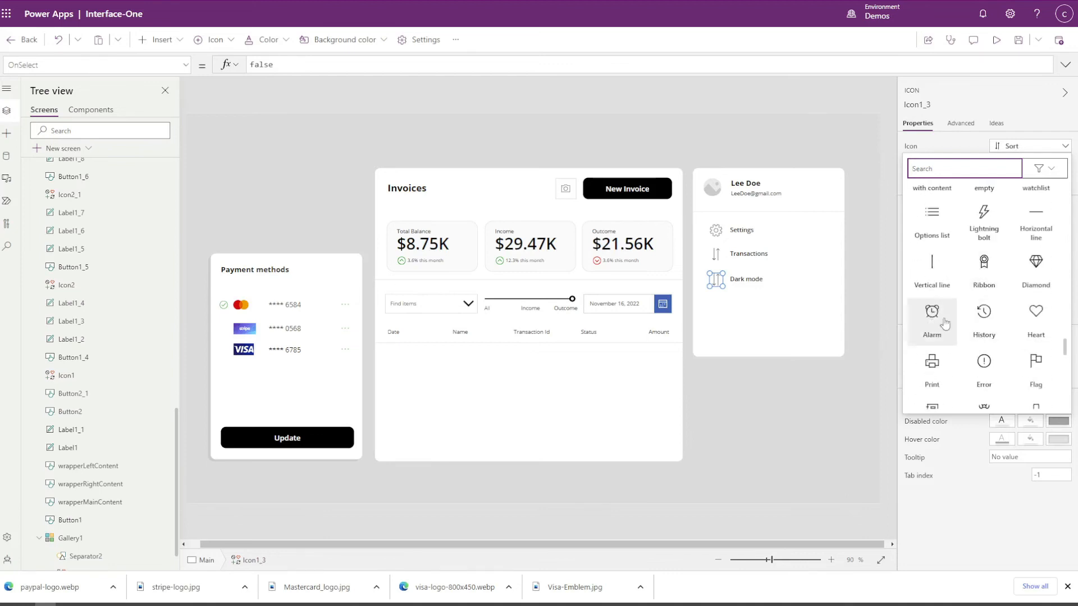
scroll(983, 319, "down", 2)
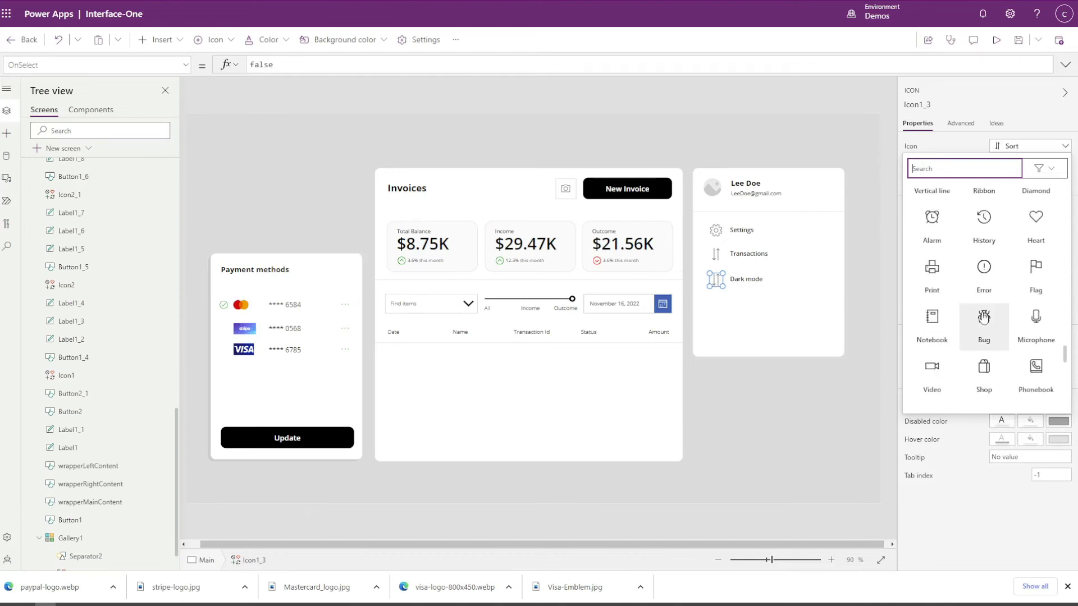
scroll(983, 318, "down", 4)
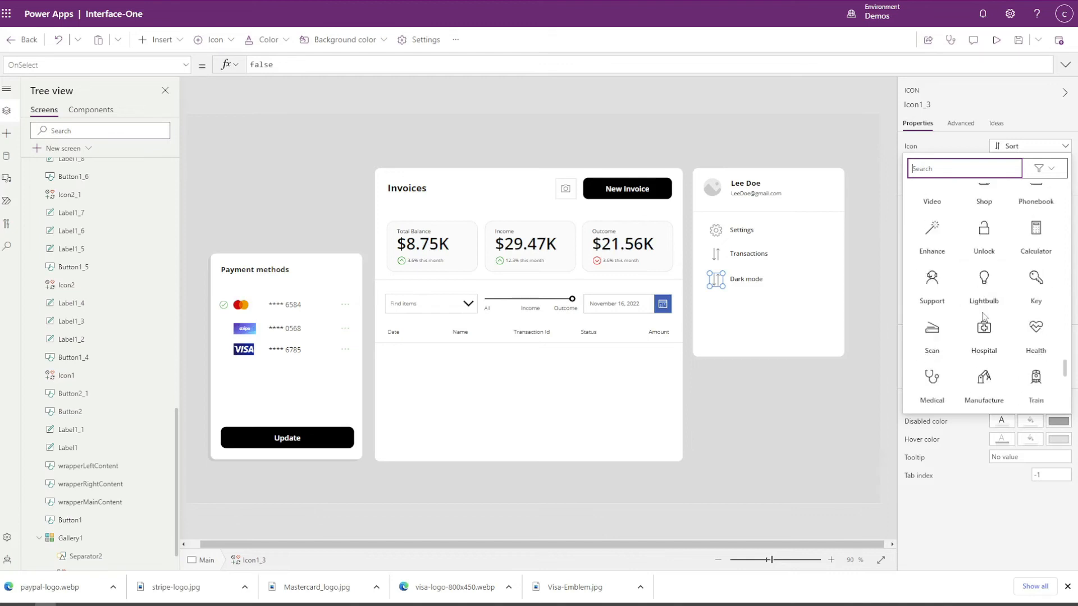
scroll(983, 318, "down", 4)
left_click(984, 255)
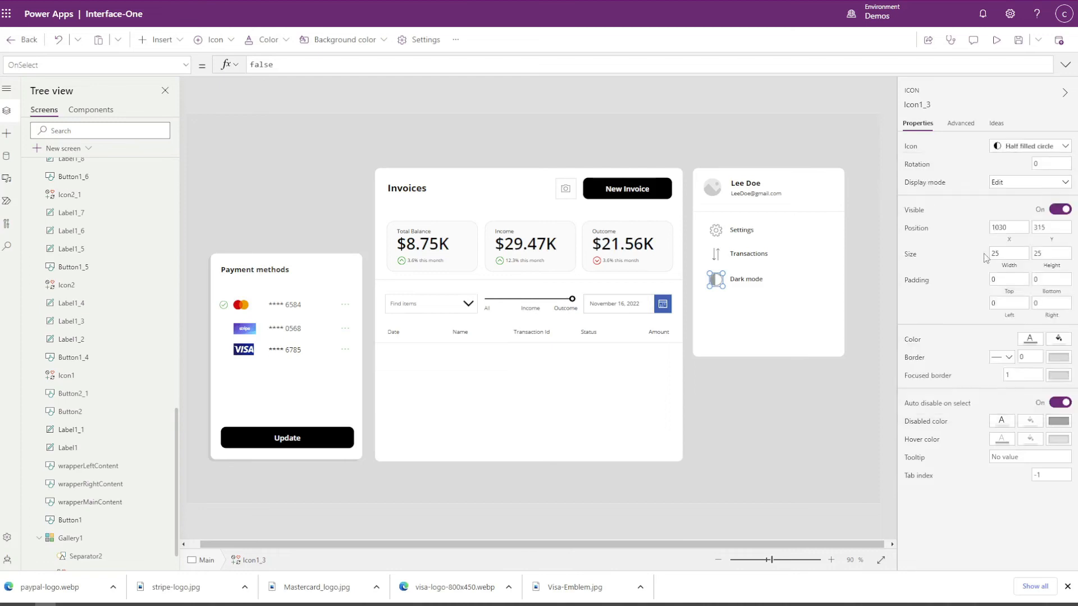
left_click(770, 99)
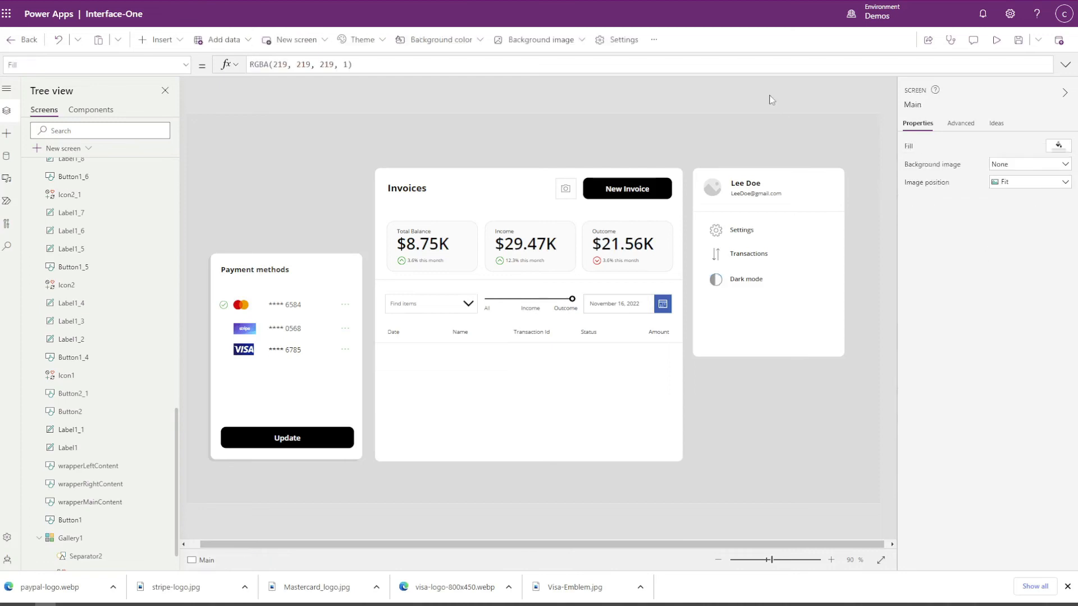
- Insert a toggle on the Main screen and turn off its label
left_click(160, 40)
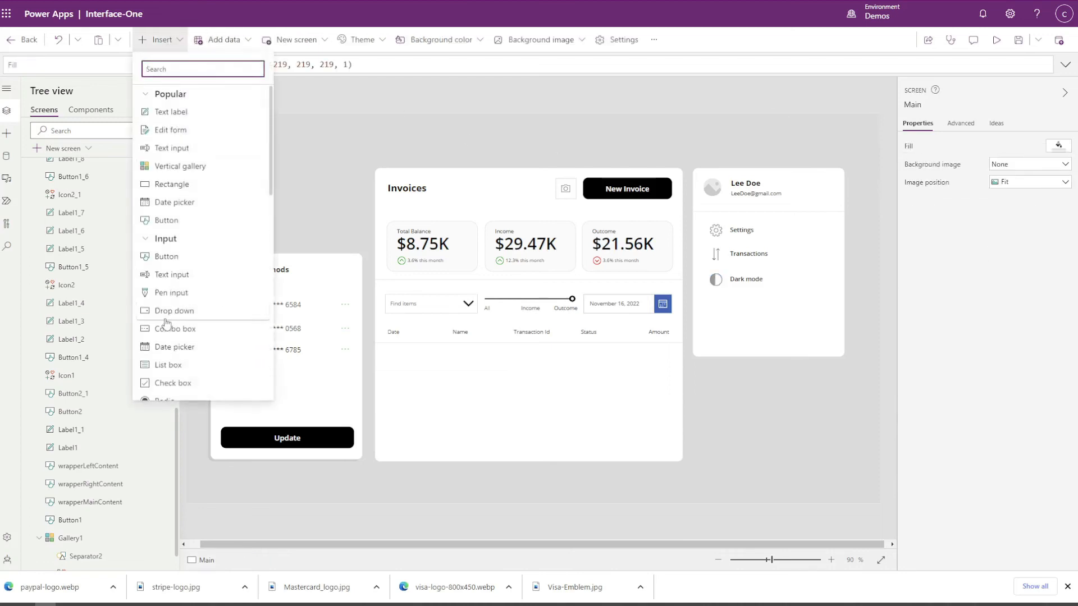
scroll(168, 344, "down", 2)
left_click(166, 326)
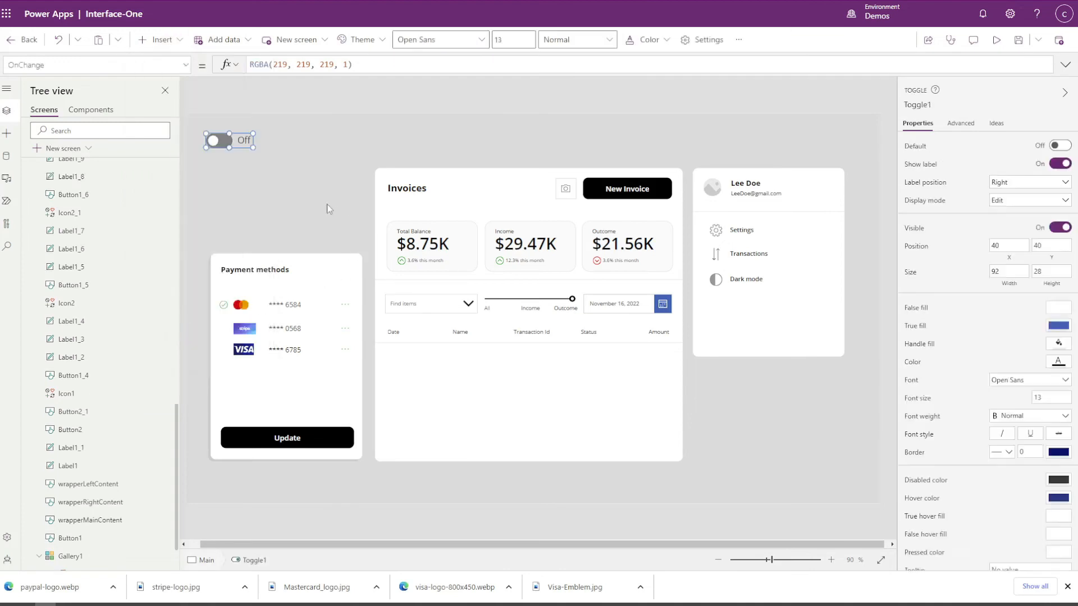
left_click(1060, 163)
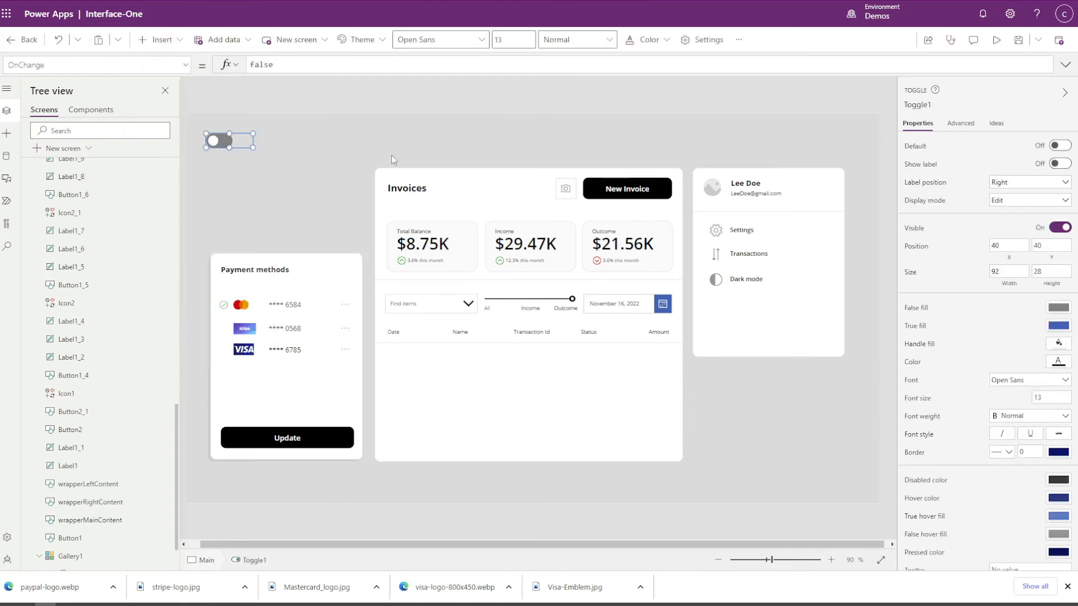
- Place the toggle on the Dark mode row at about X 1228, Y 320, sized 54 by 18, and test it in preview
left_click_drag(240, 145, 816, 279)
left_click(855, 121)
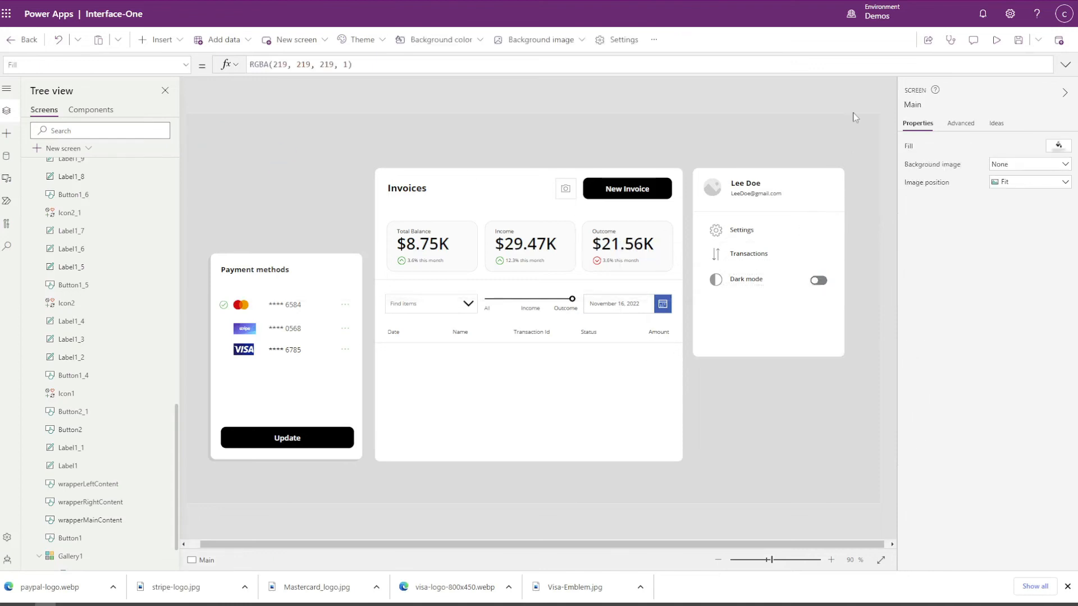
left_click(815, 284)
left_click(996, 41)
left_click(931, 261)
left_click(932, 261)
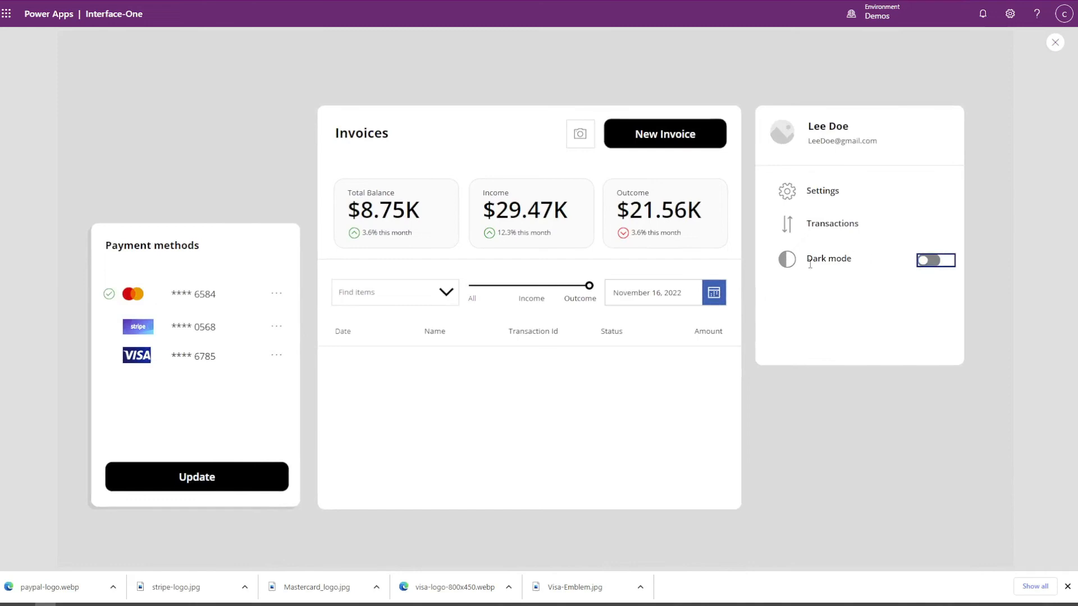
left_click(1055, 42)
- Shift the Dark mode toggle to X 1234 and clear its focused border thickness
left_click(825, 280)
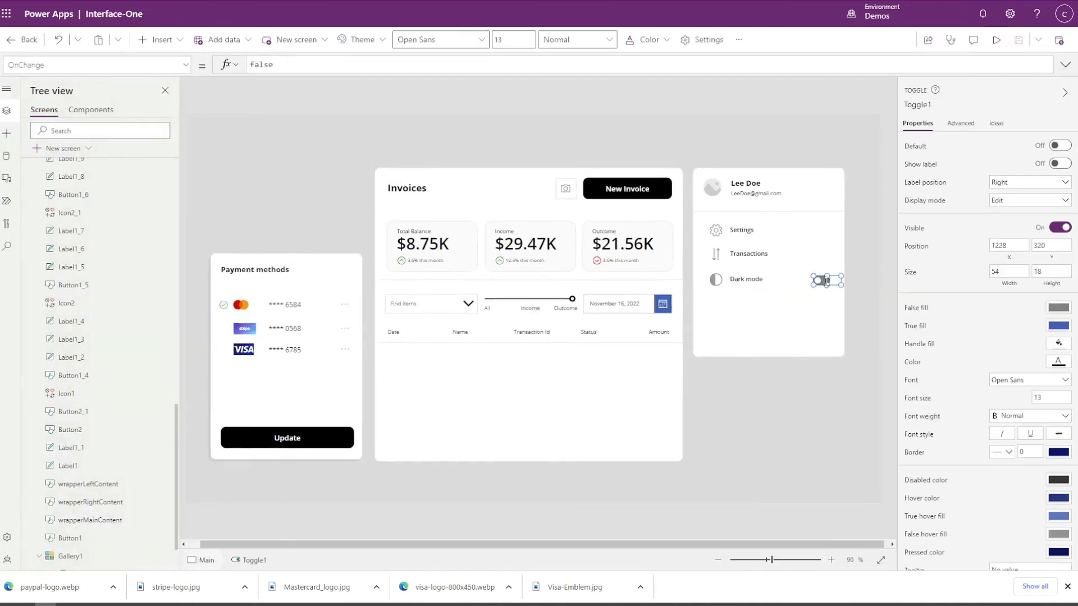
left_click_drag(825, 281, 828, 281)
left_click(954, 122)
left_click(949, 148)
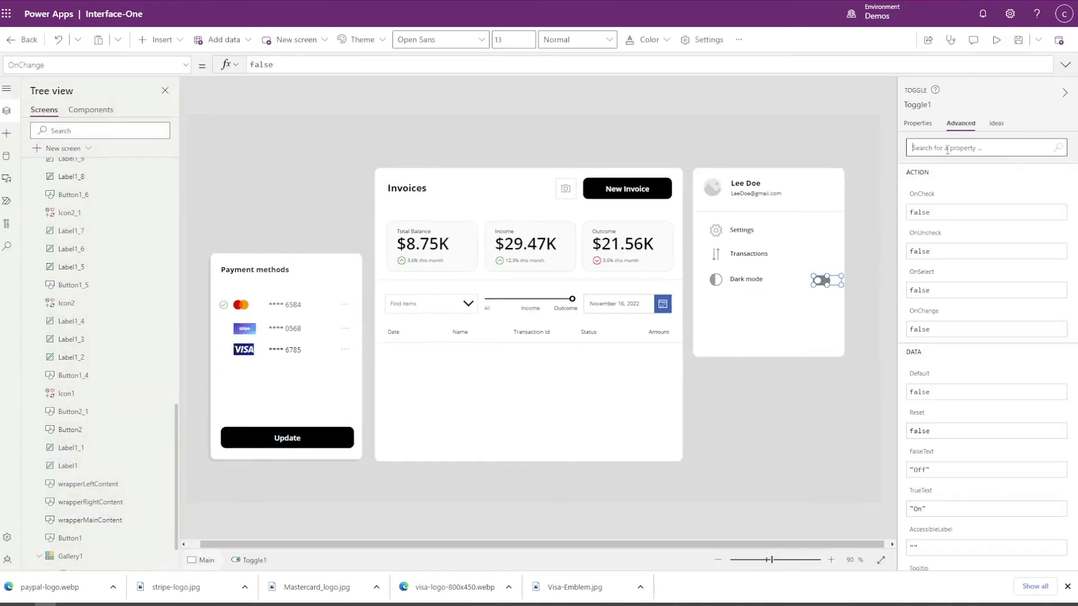
type("focus")
left_click(939, 240)
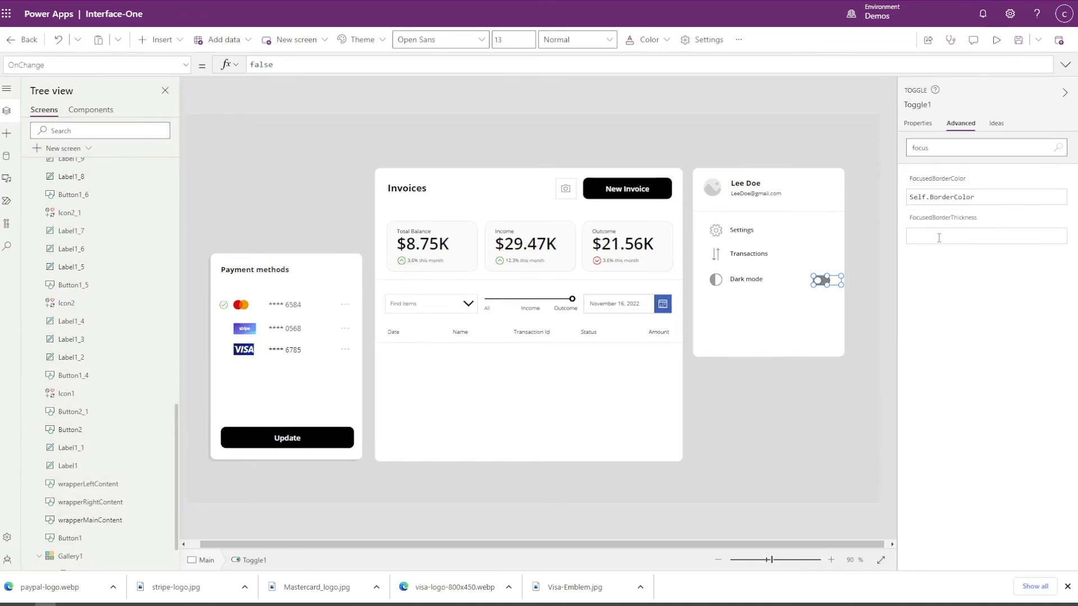
left_click(921, 123)
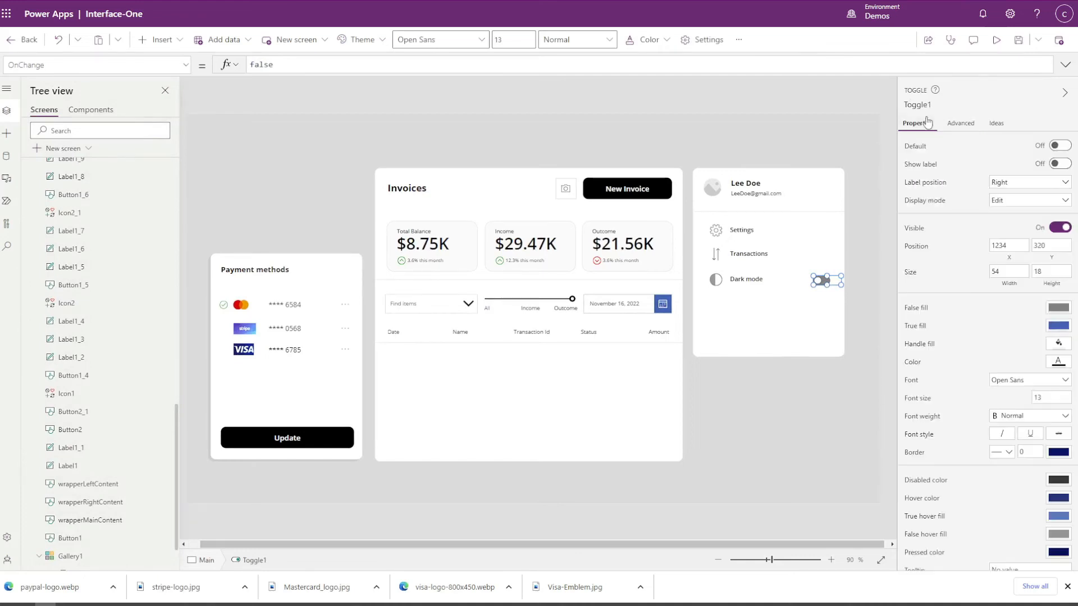
left_click(865, 148)
- Duplicate the Dark mode icon and label and place the copies as a fourth row, with the label at about Y 364
left_click(752, 279)
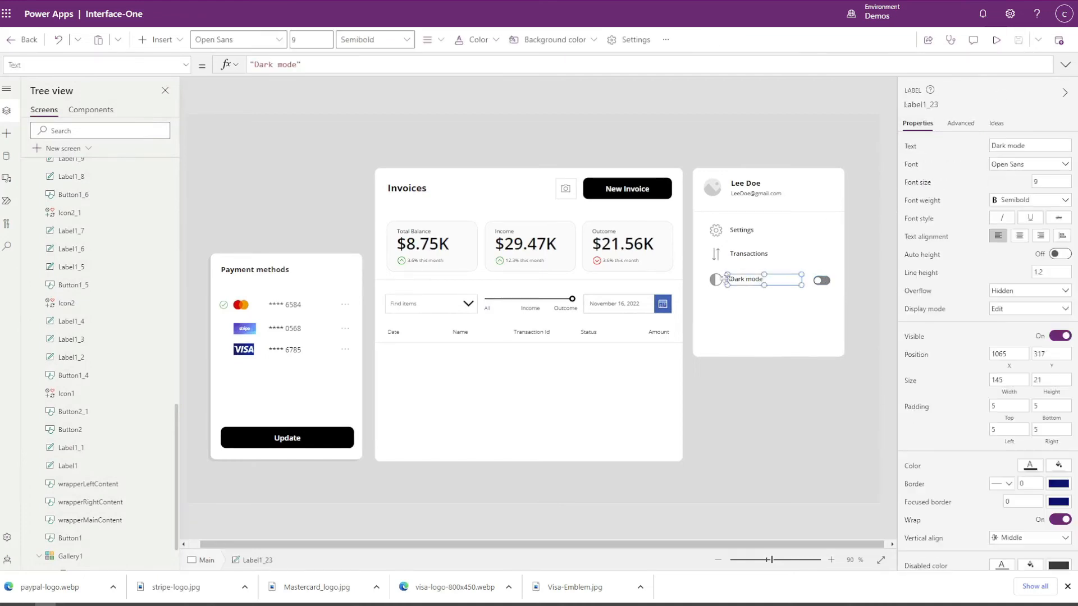
left_click(716, 279, "shift")
key("ctrl+c")
key("ctrl+v")
left_click_drag(734, 290, 745, 307)
left_click(746, 374)
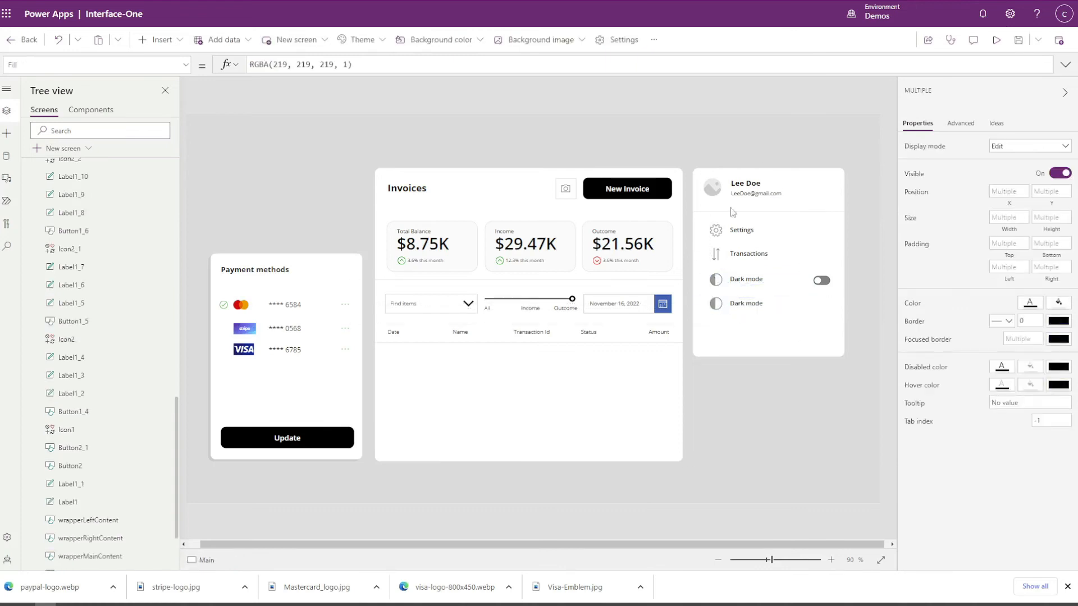
- Change the fourth menu row's icon to Up
left_click(716, 303)
left_click(992, 147)
type("st")
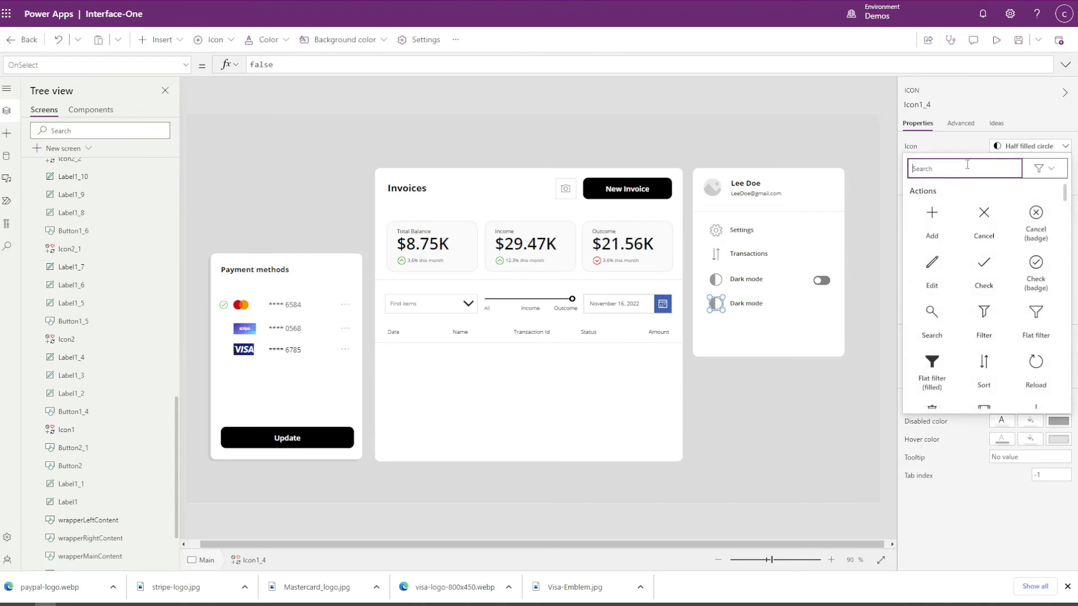
key("BackSpace")
key("BackSpace")
scroll(991, 330, "down", 10)
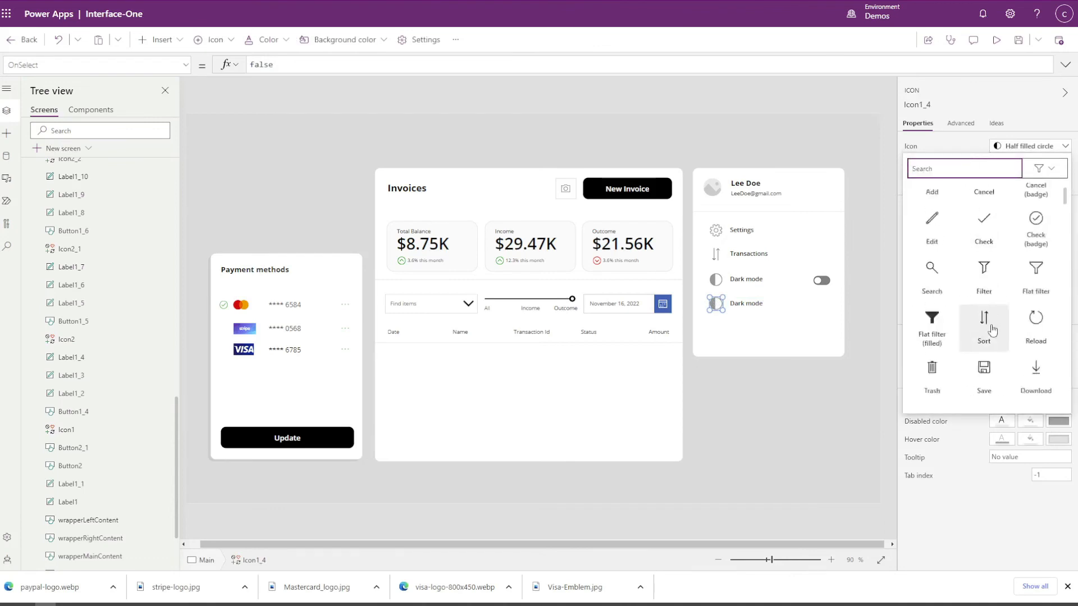
scroll(992, 330, "down", 4)
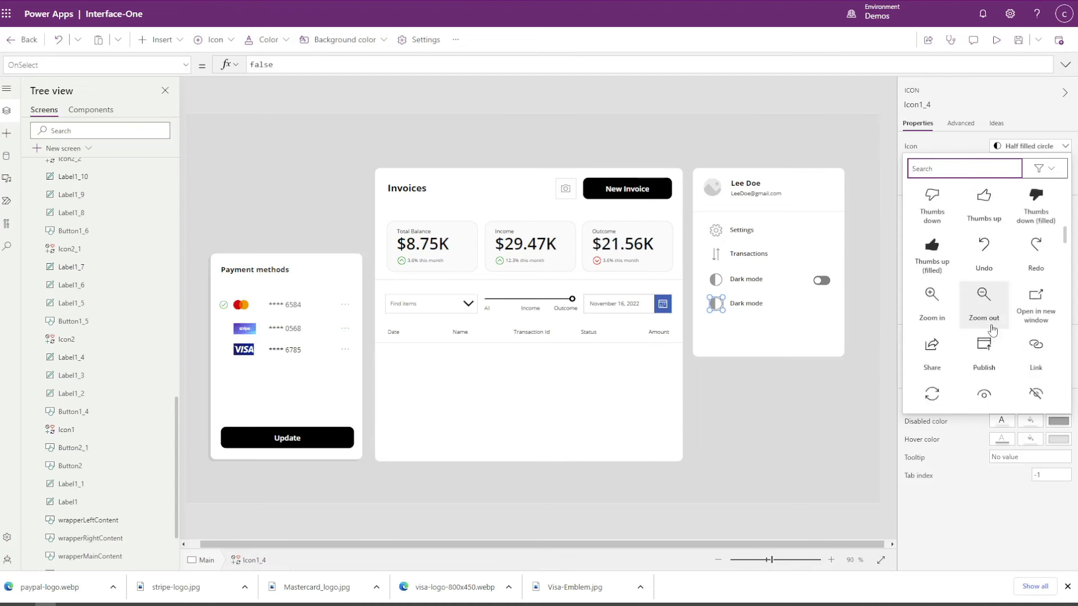
scroll(991, 330, "down", 10)
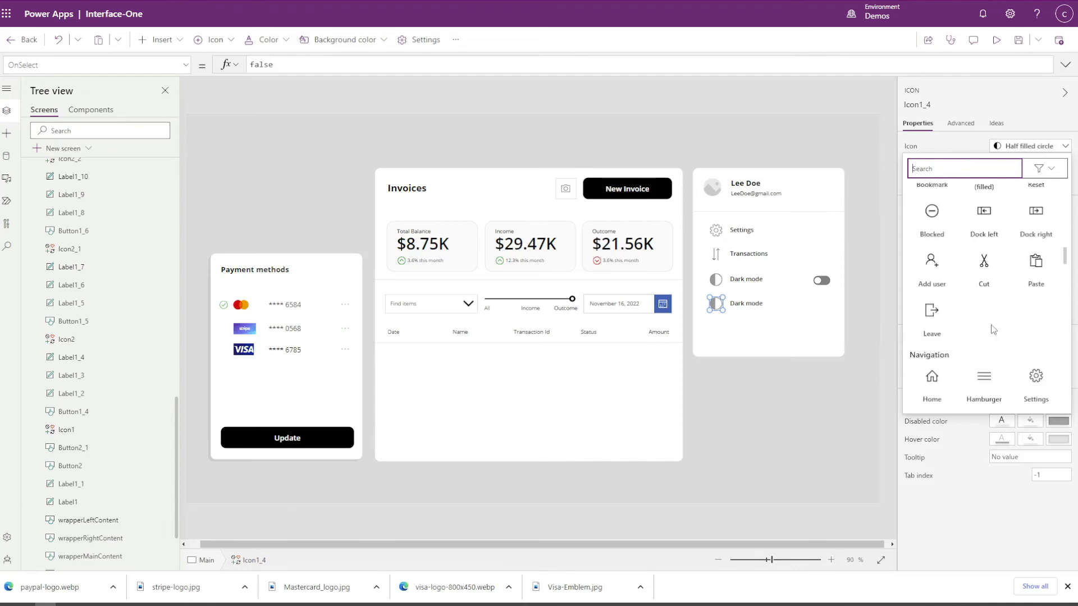
scroll(992, 330, "down", 2)
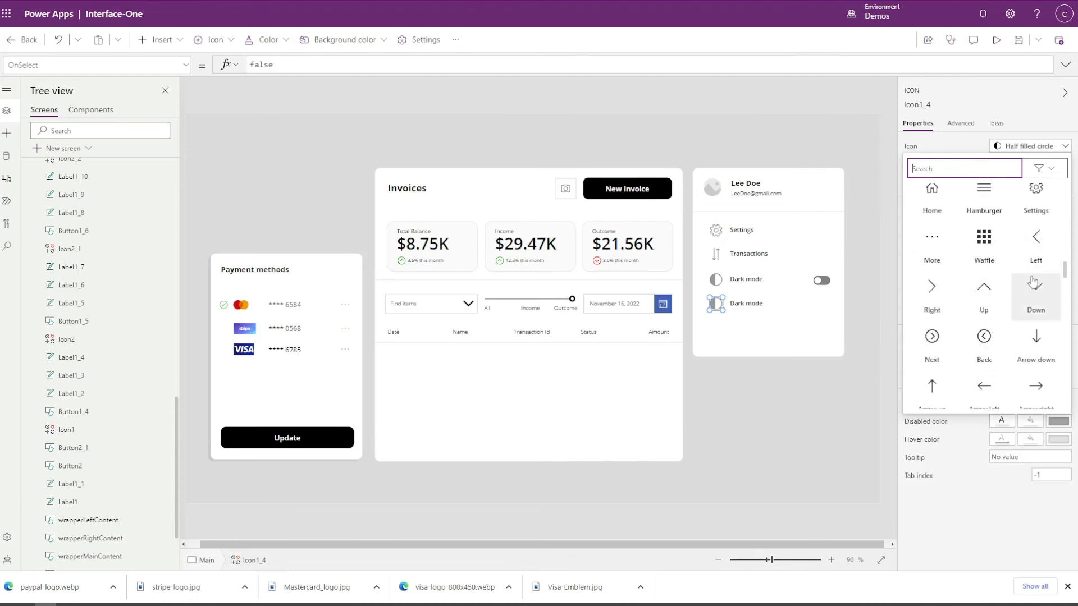
left_click(990, 293)
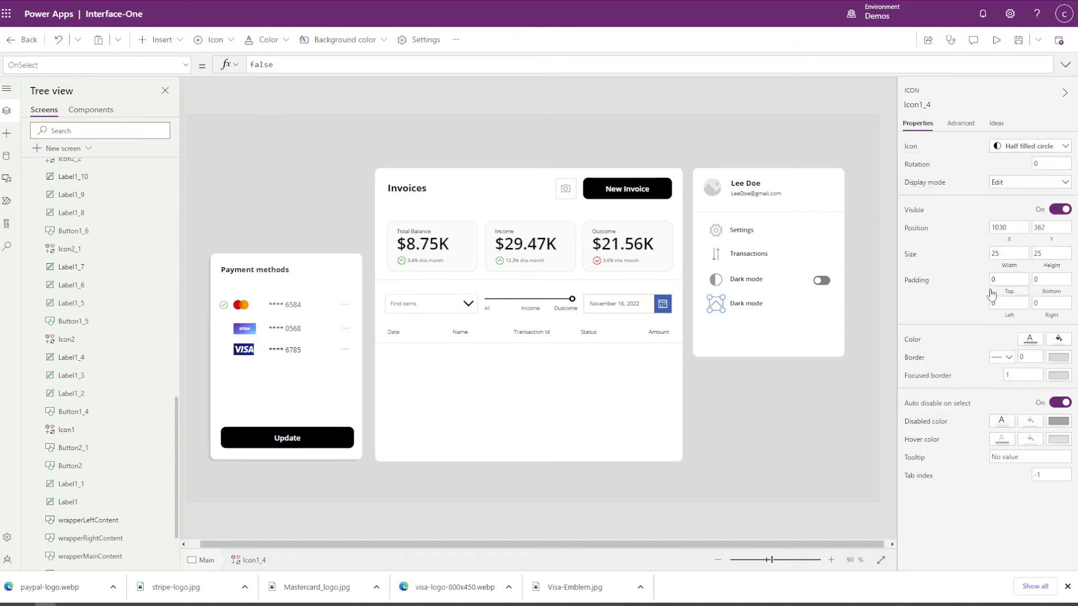
- Change the fourth menu row's label text to Upgrade now
left_click(750, 306)
left_click(1027, 146)
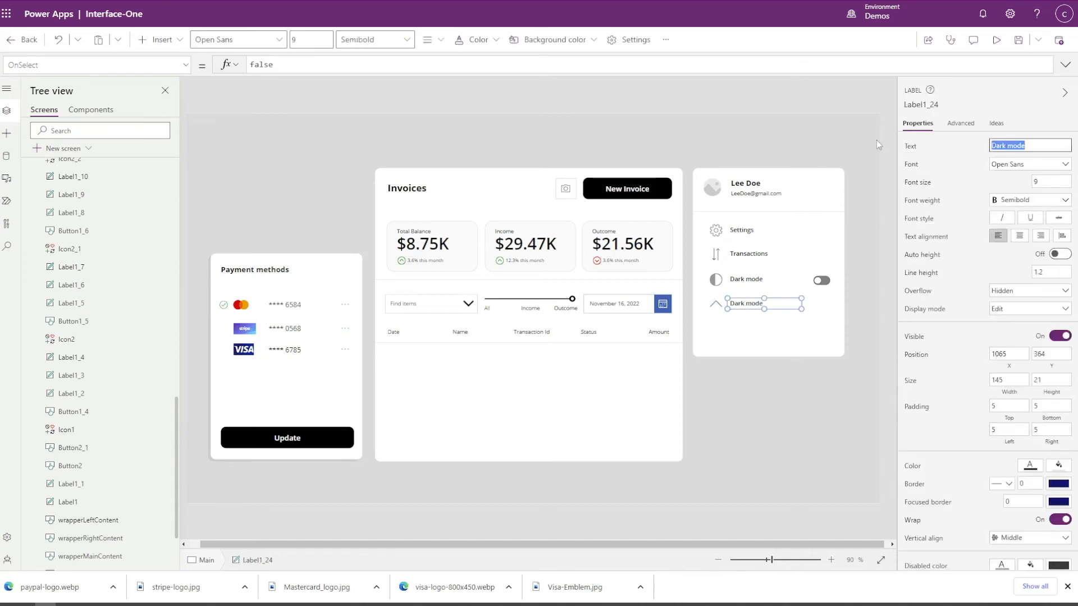
type("Upgrade now")
left_click(838, 318)
left_click(866, 297)
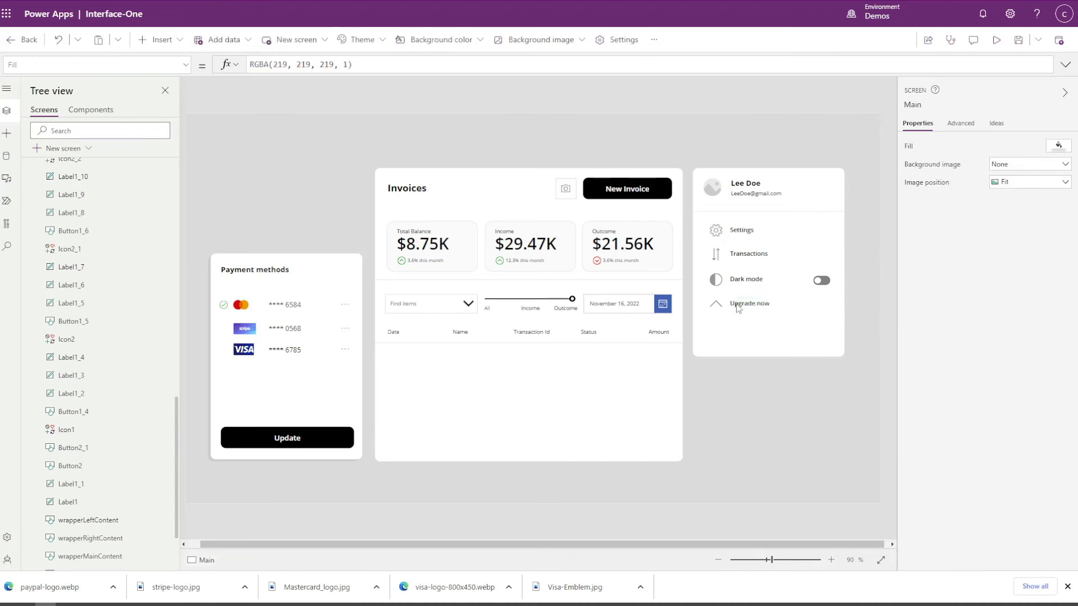
- Duplicate the Upgrade now icon and label and place the copies as a fifth row, with the label at about Y 412
left_click(721, 306)
left_click(741, 303, "ctrl")
key("ctrl+c")
key("ctrl+v")
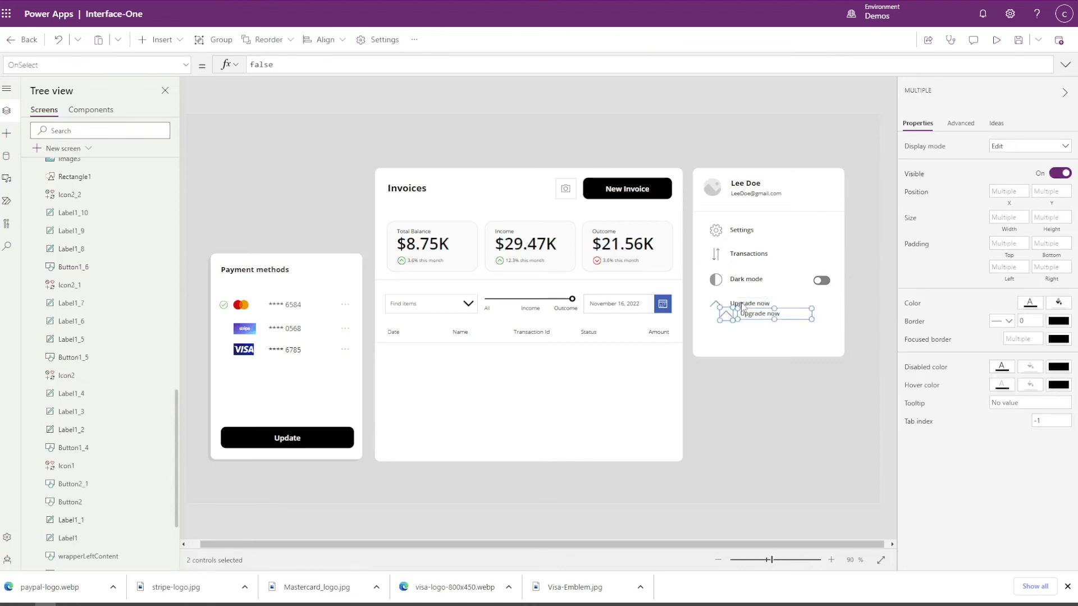
left_click_drag(760, 314, 753, 328)
- Change the fifth menu row's icon to Lock
left_click(717, 328)
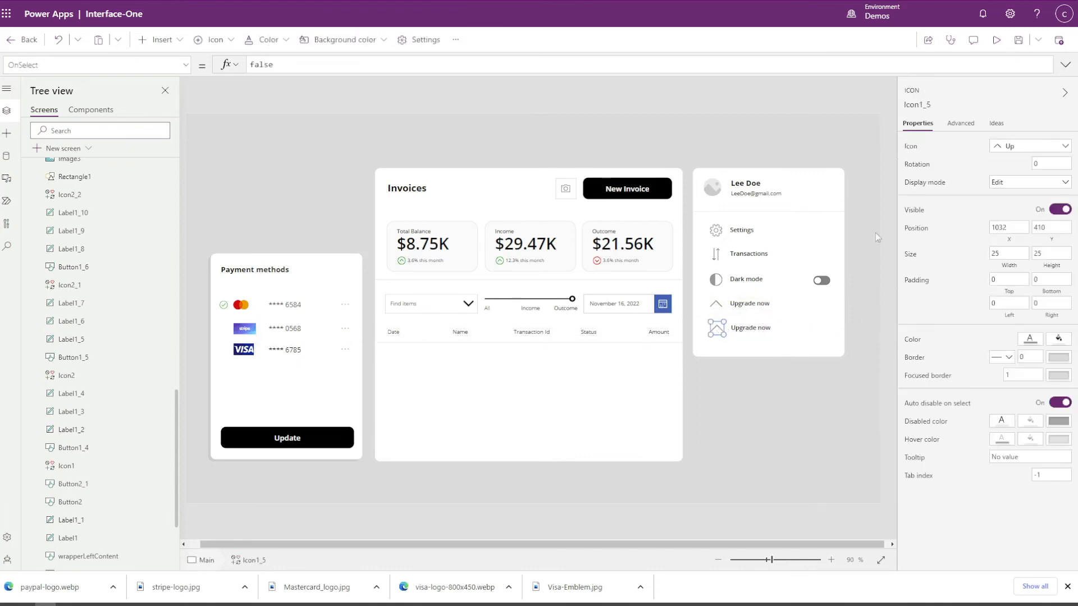
left_click(1022, 151)
type("power")
key("BackSpace")
key("BackSpace")
key("BackSpace")
key("BackSpace")
key("BackSpace")
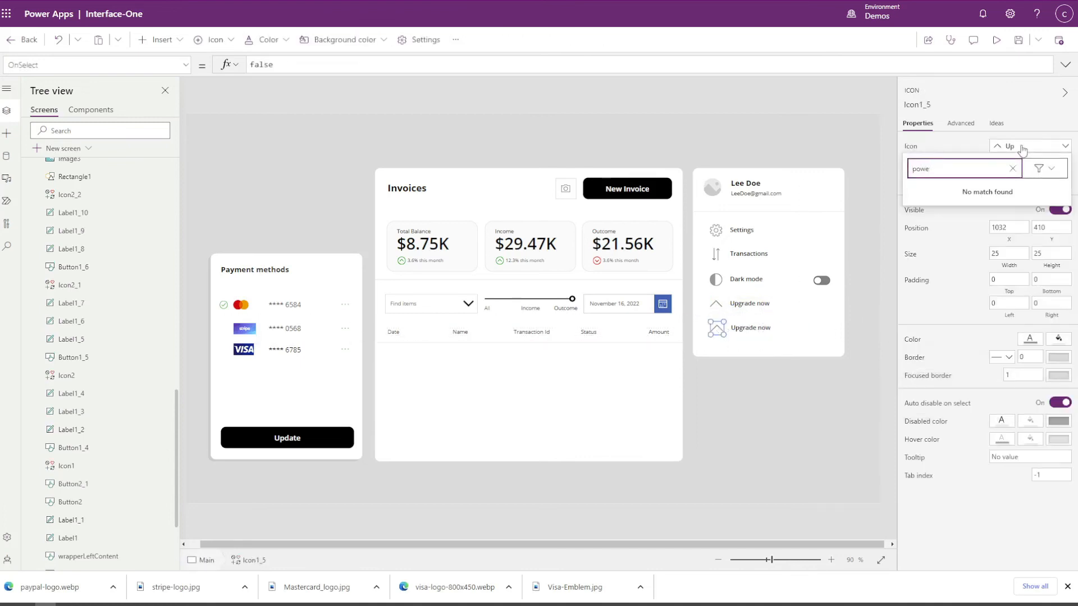
scroll(1005, 235, "down", 10)
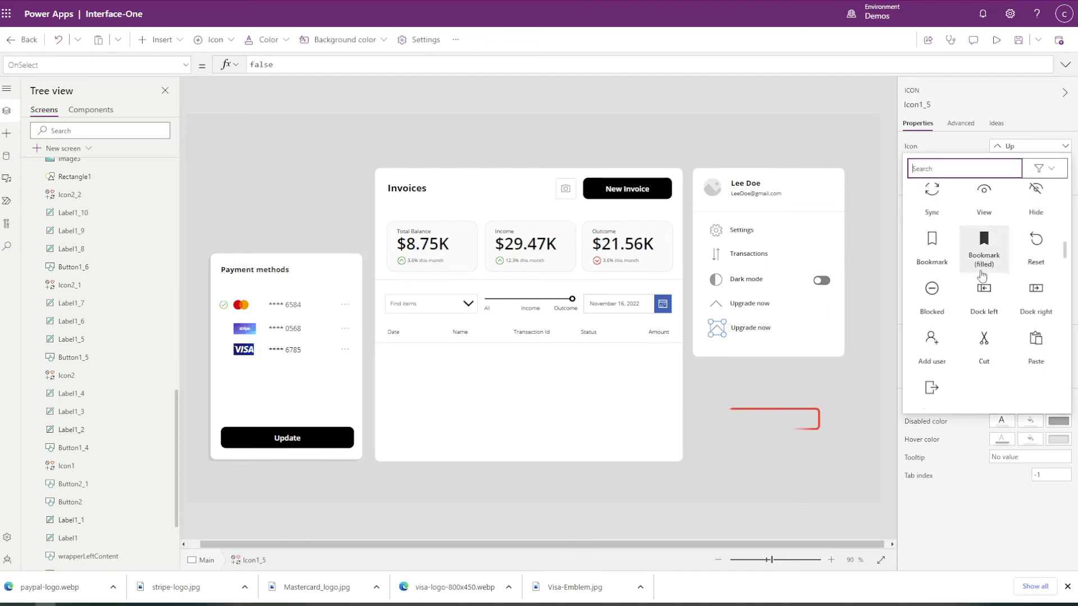
scroll(981, 277, "down", 10)
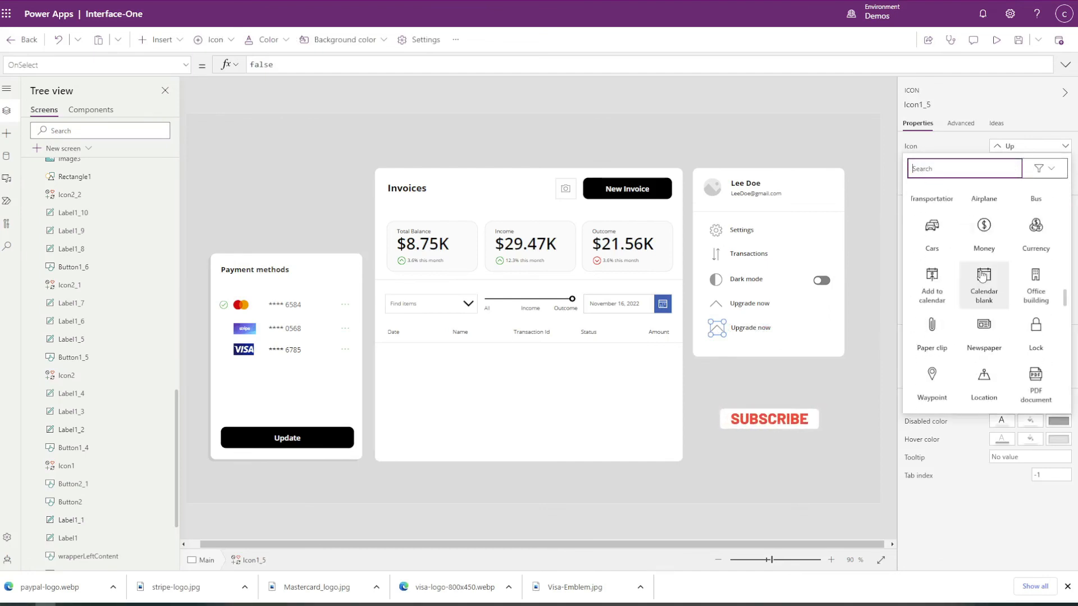
scroll(981, 276, "down", 3)
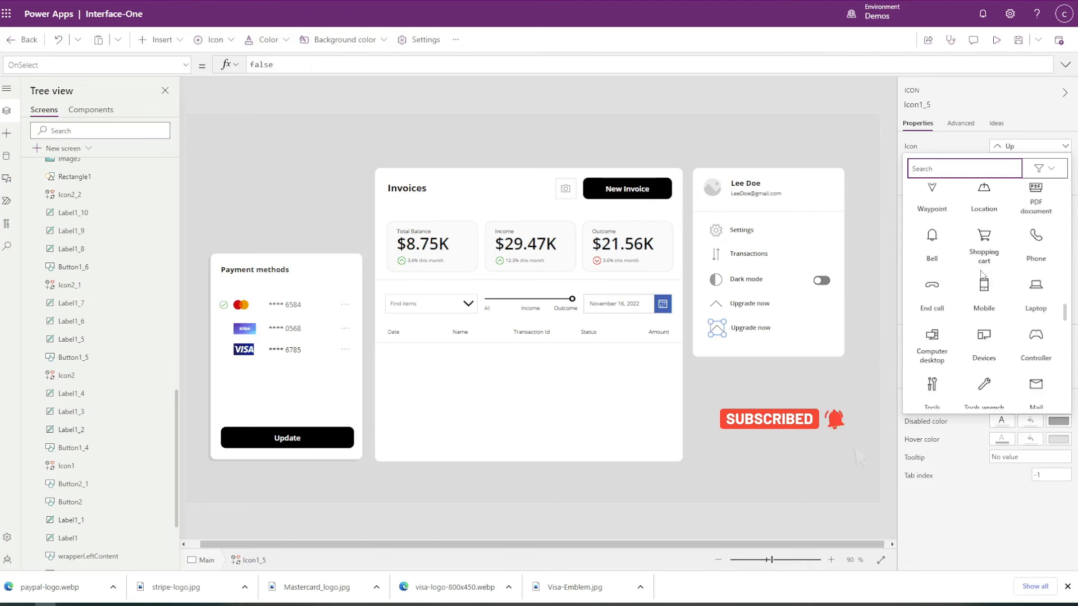
scroll(982, 275, "down", 2)
scroll(982, 275, "down", 5)
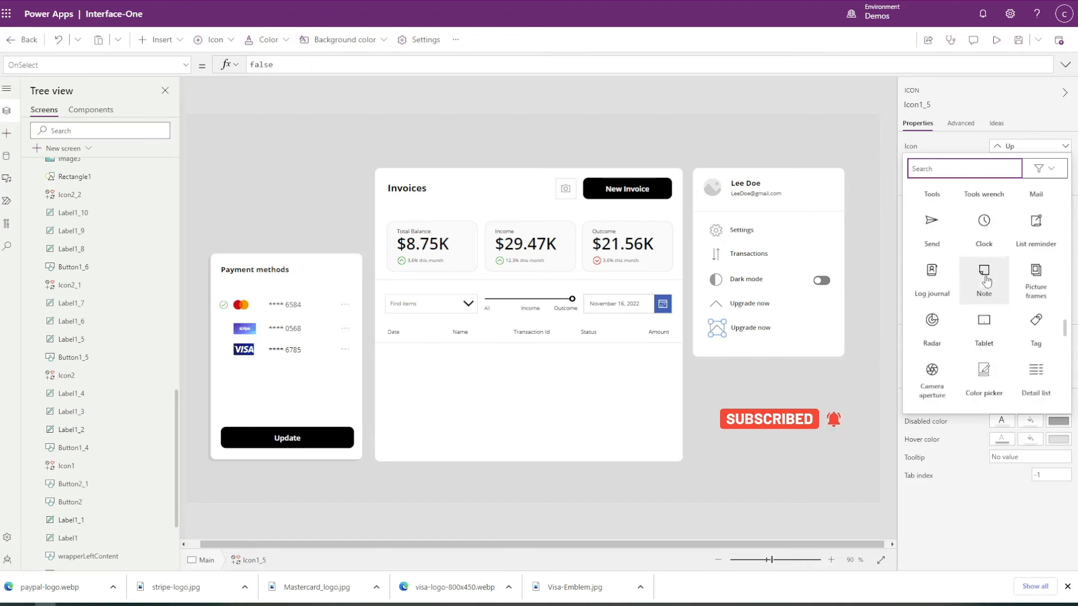
scroll(985, 280, "down", 5)
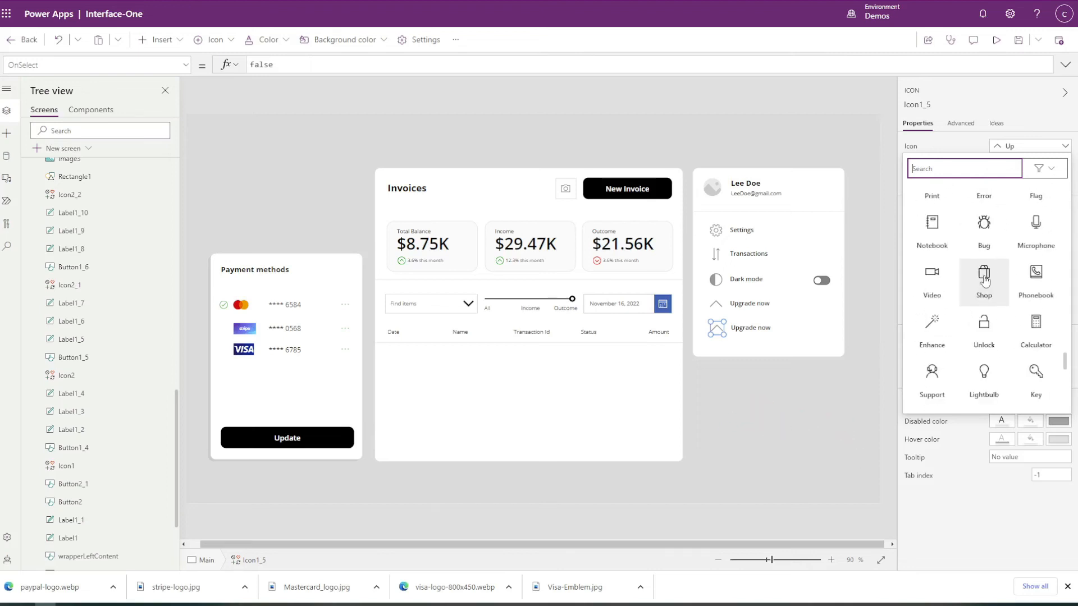
scroll(986, 280, "down", 3)
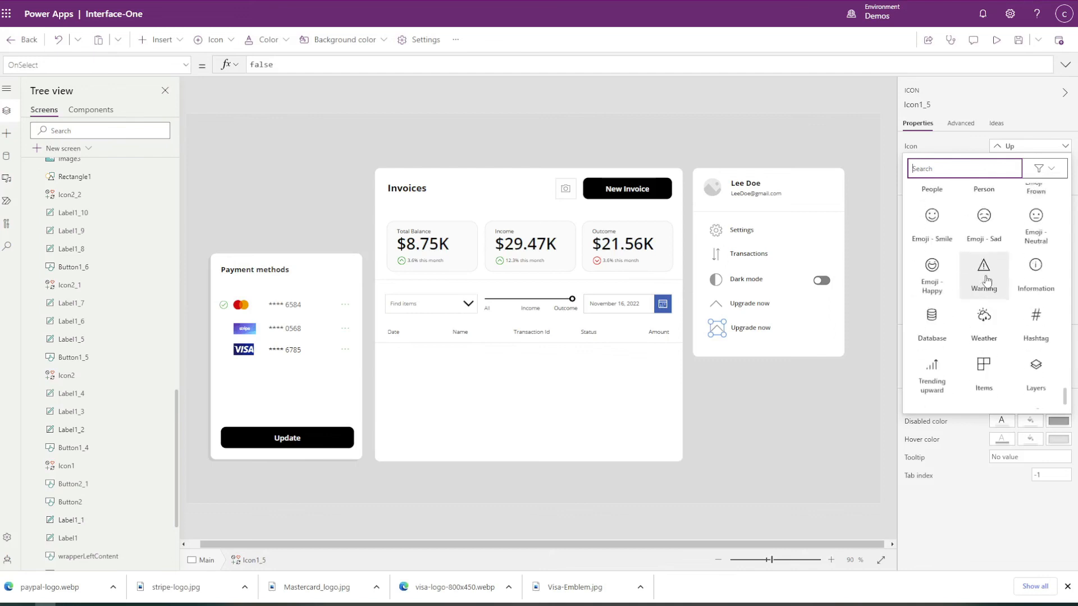
scroll(987, 280, "down", 8)
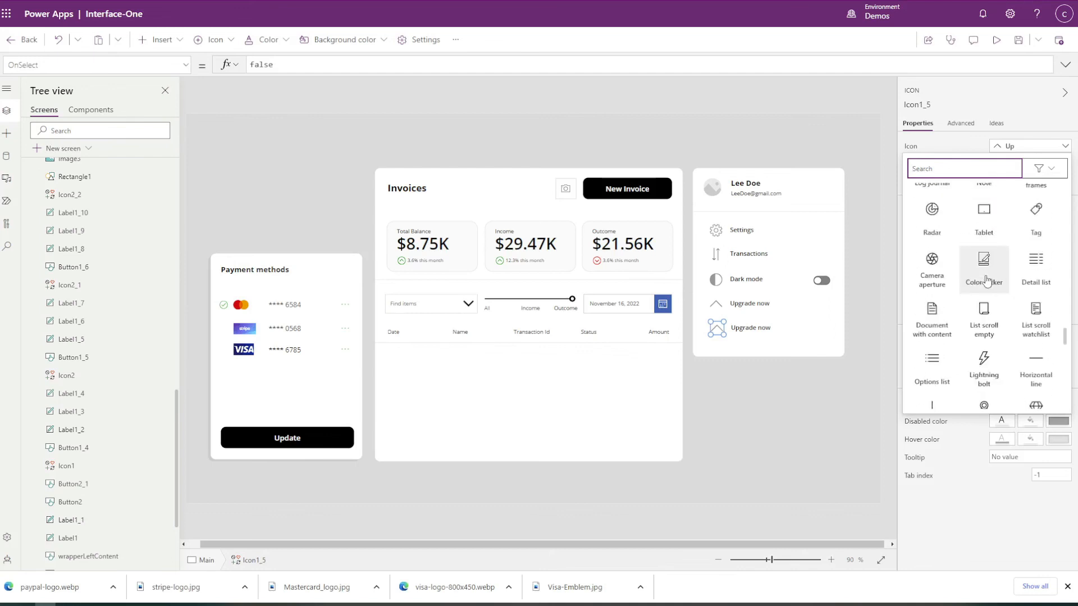
scroll(987, 279, "up", 2)
scroll(986, 281, "down", 4)
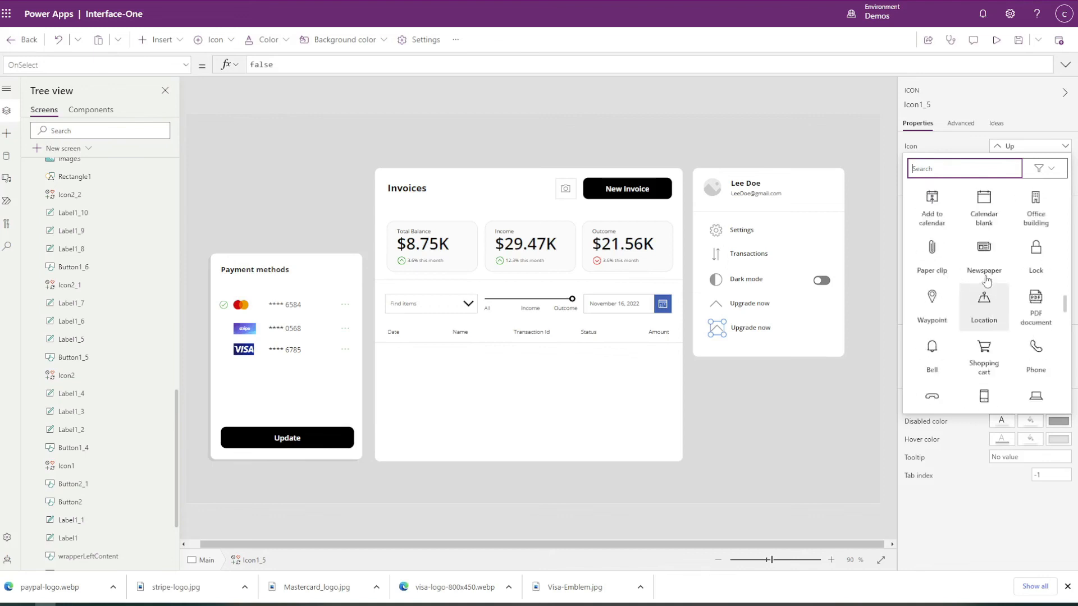
left_click(1035, 281)
- Change the fifth menu row's label text to Logout
left_click(751, 328)
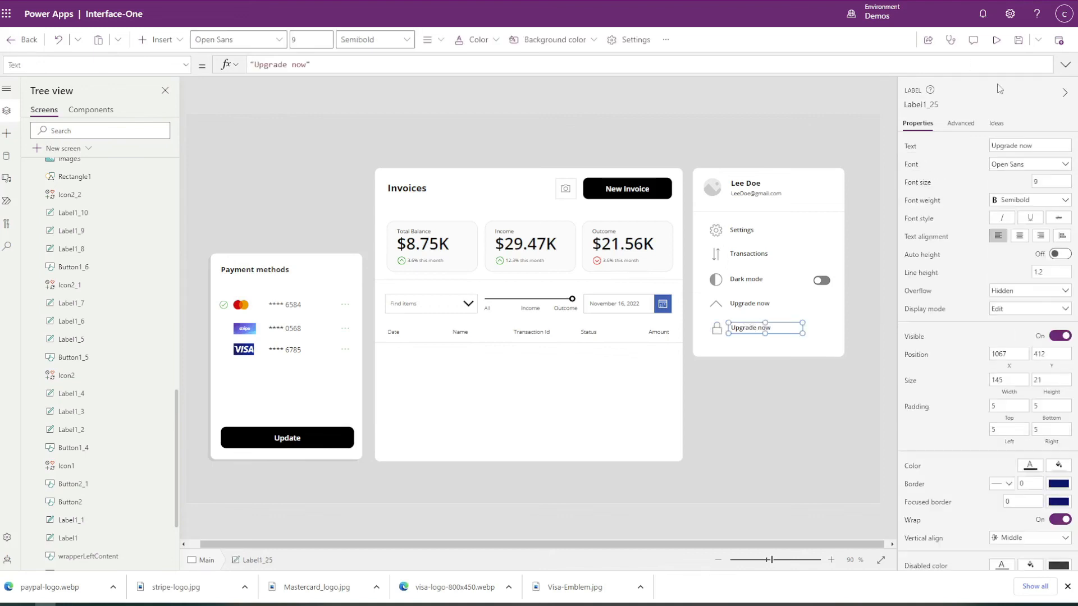
left_click(909, 152)
type("l")
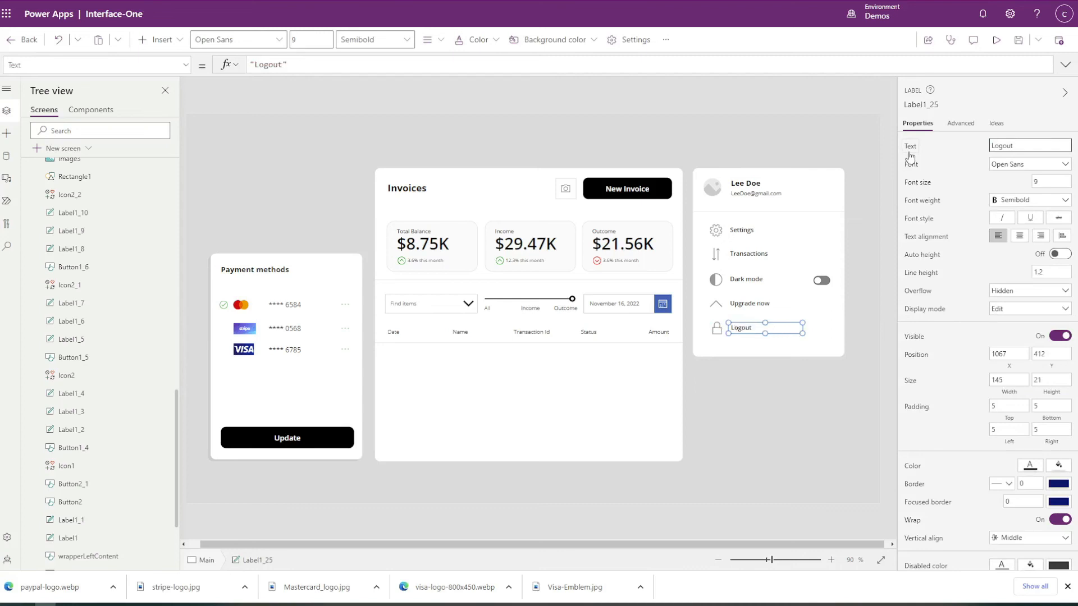
left_click(885, 288)
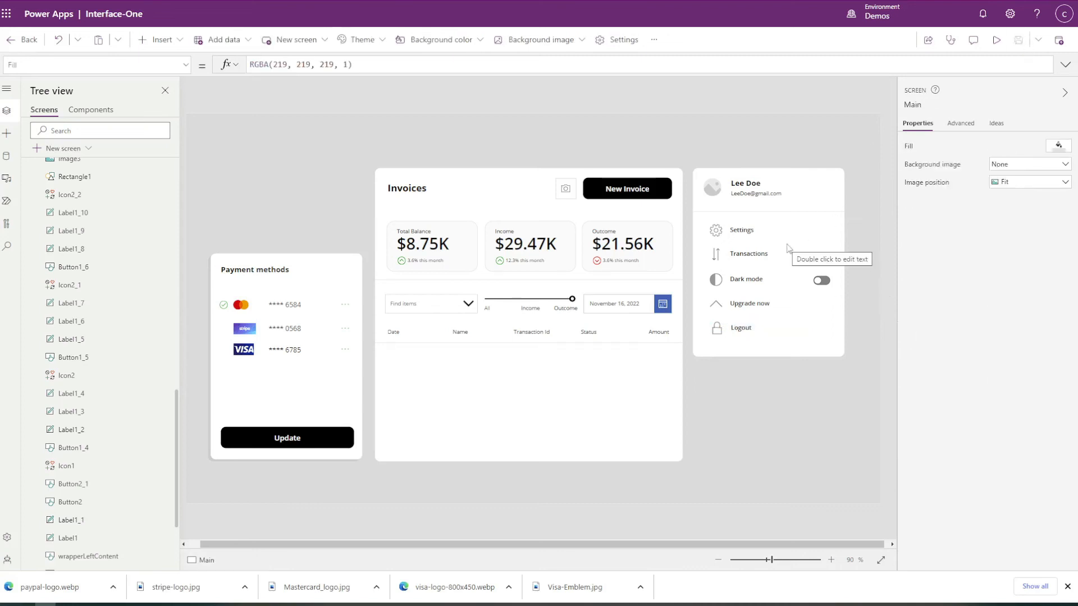
- Insert a rectangle and fit it across the profile card over the Upgrade now row, about 36 high at X 997, Y 362
left_click(160, 39)
left_click(171, 184)
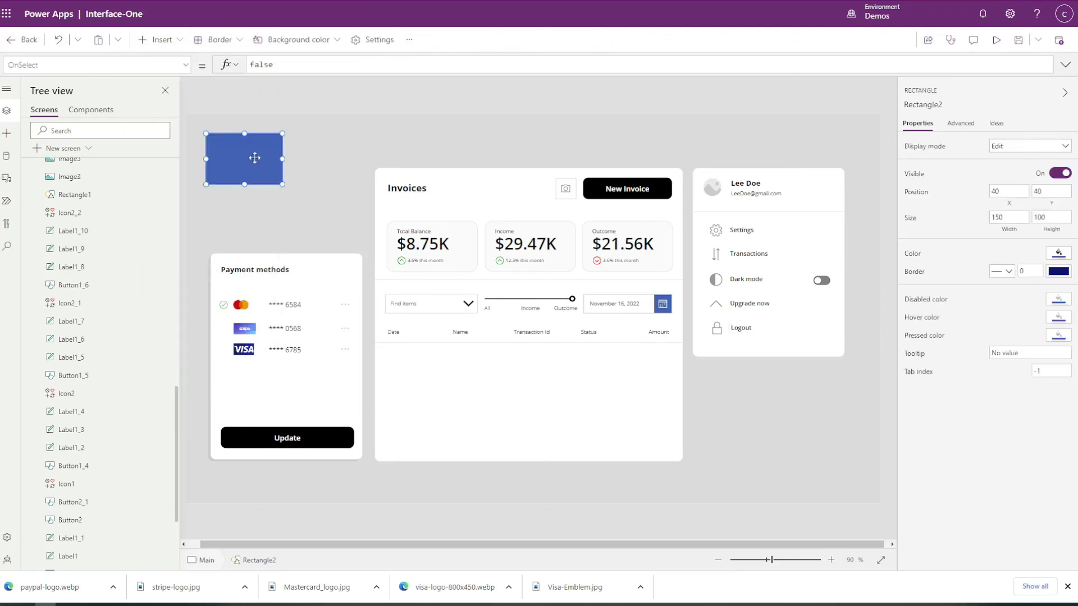
left_click_drag(252, 159, 845, 315)
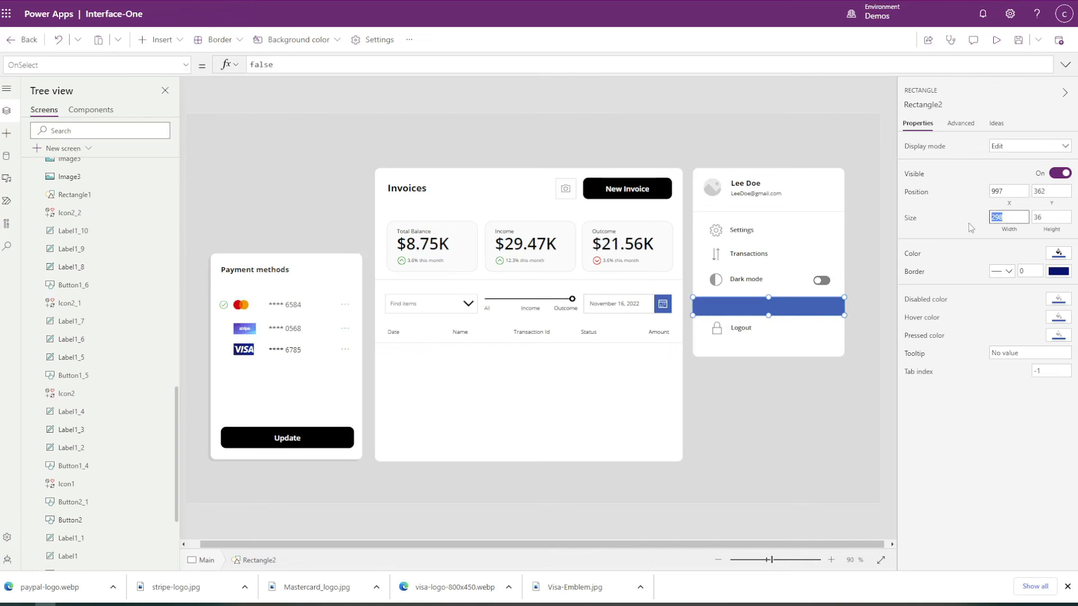
- Set the rectangle's width to 270 and shift it to X 1009 so it sits centered on the profile card
type("280")
left_click_drag(1028, 218, 951, 219)
type("270")
left_click(817, 305)
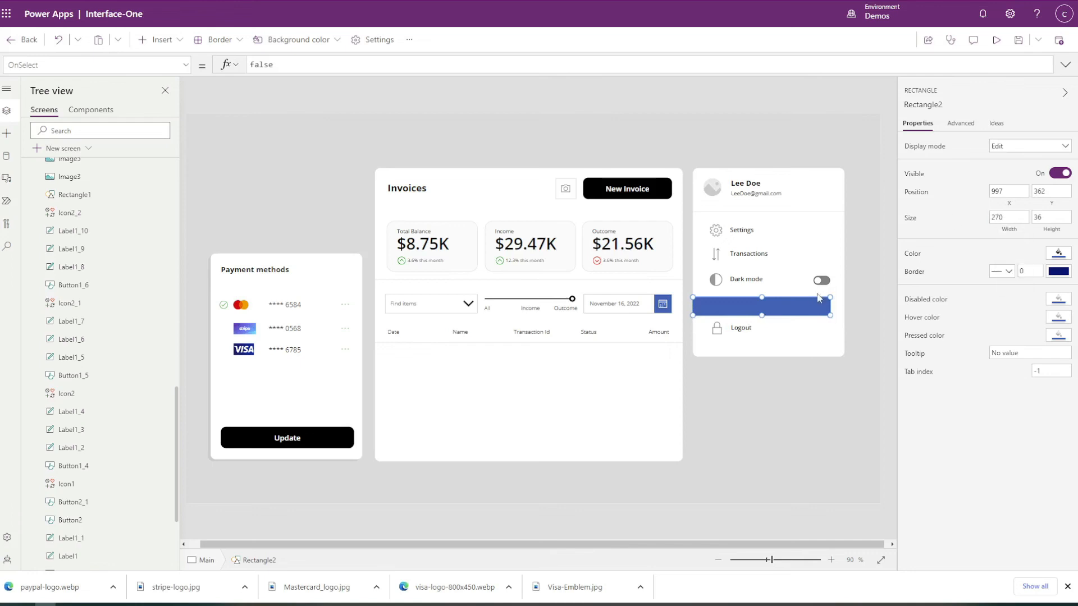
key("Right")
key("Right")
key("Right")
key("Right")
key("Right")
key("Right")
key("Right")
key("Right")
key("Right")
key("Right")
key("Right")
key("Right")
- Send the Upgrade now row's rectangle to the back of the Main screen
scroll(109, 252, "up", 10)
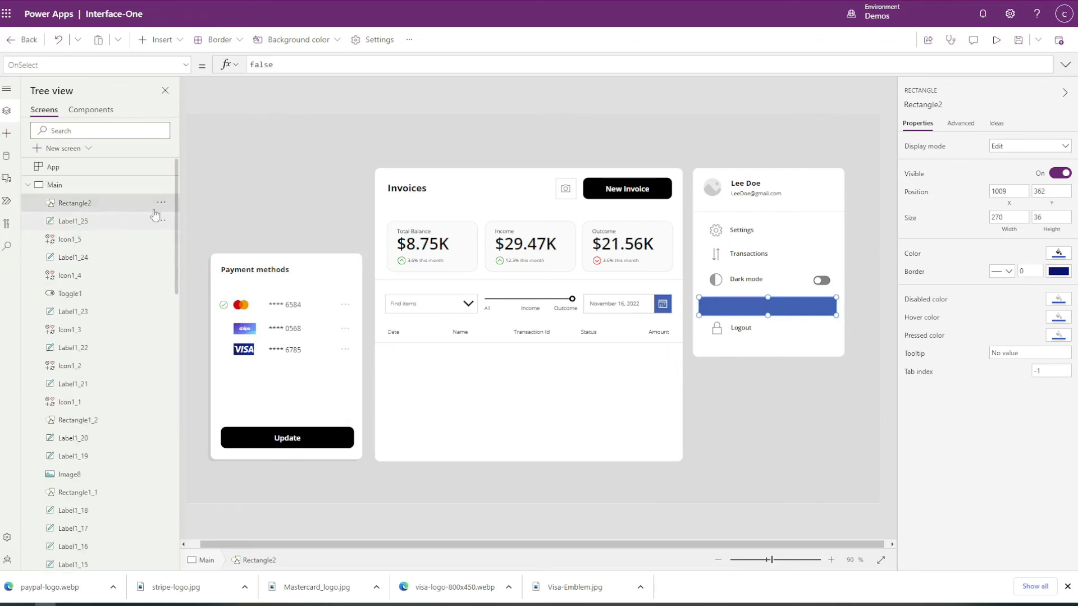
left_click(161, 203)
left_click(292, 386)
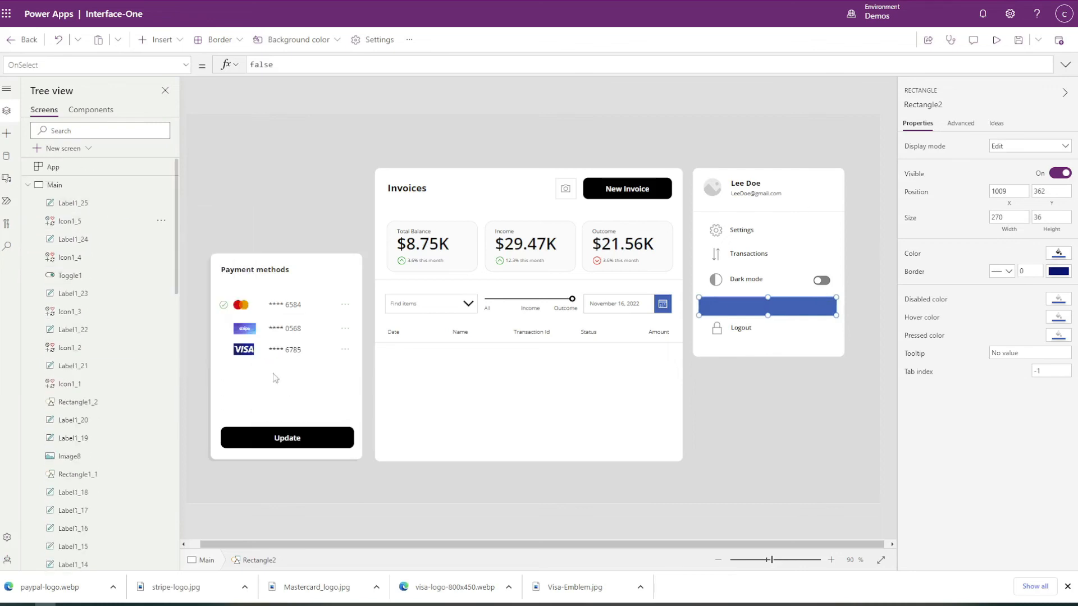
- Bring the Upgrade now row's rectangle forward in the layer order until it sits just above wrapperRightContent
left_click(161, 555)
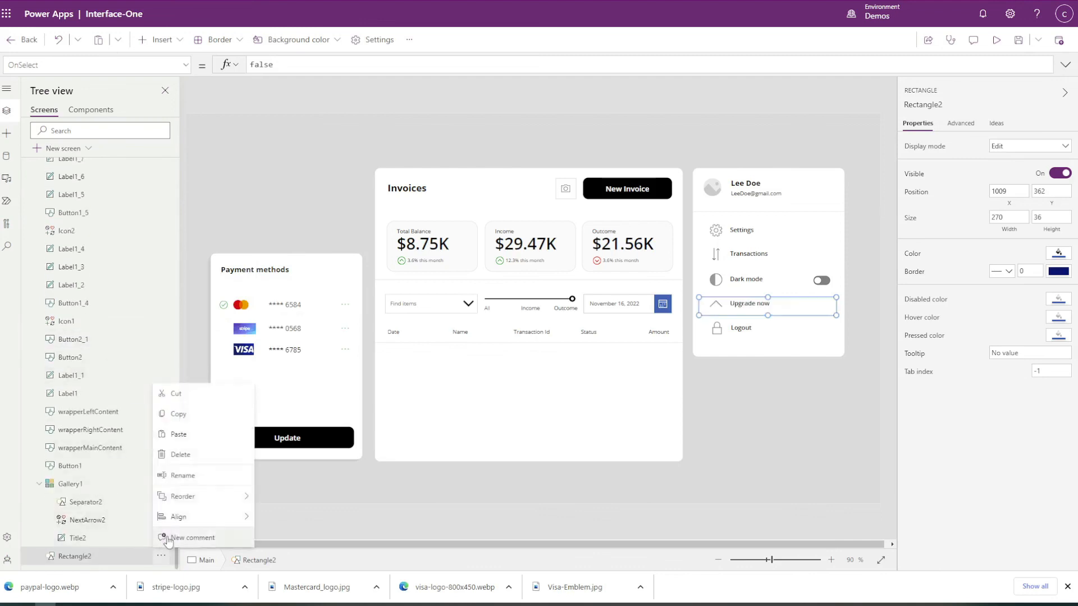
mouse_move(185, 496)
left_click(289, 516)
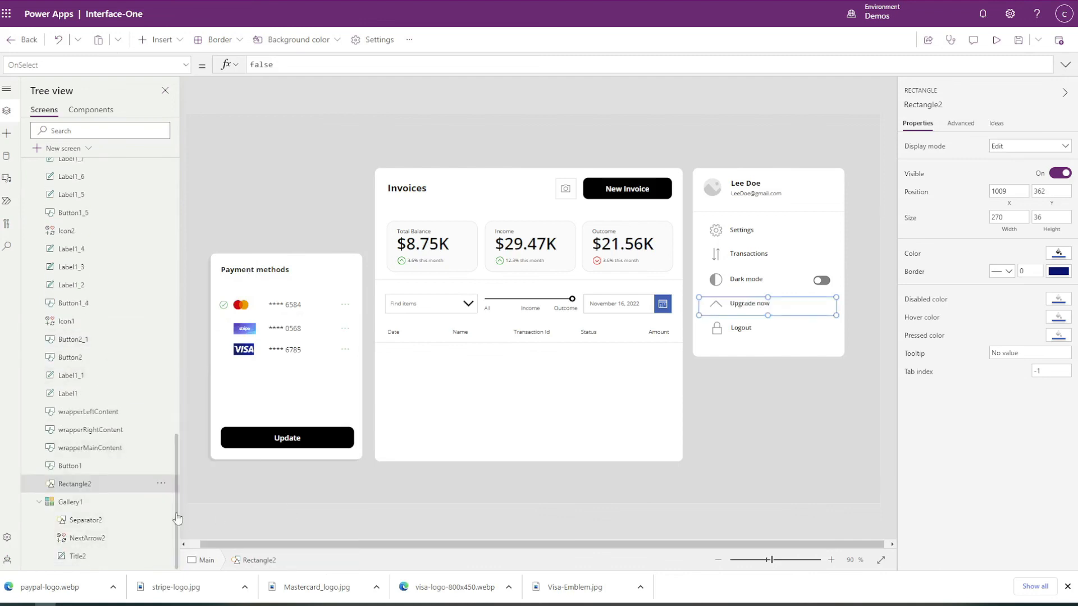
left_click(161, 484)
mouse_move(213, 430)
left_click(290, 443)
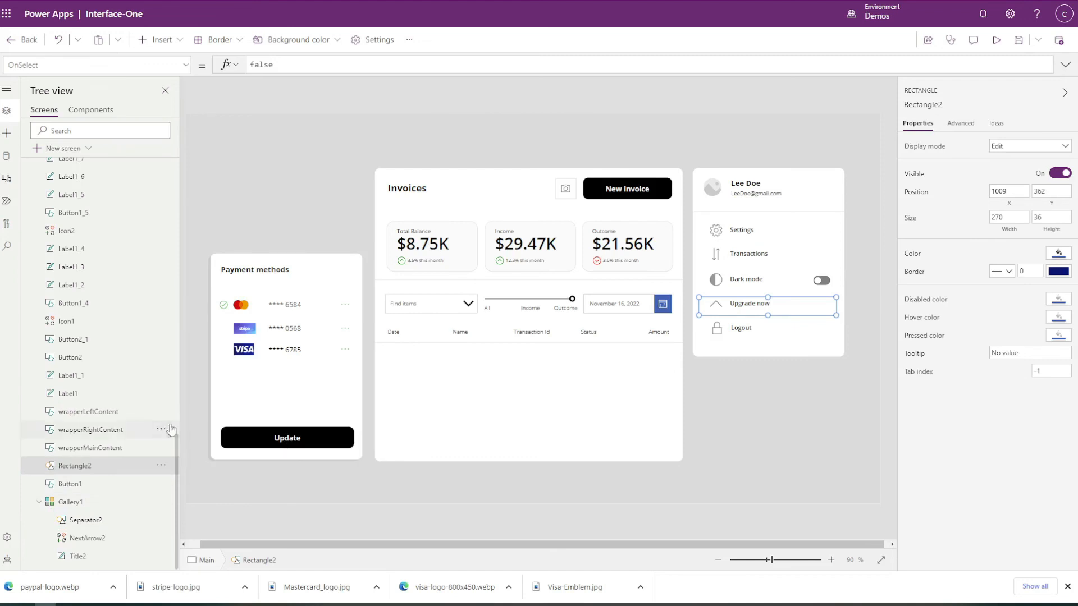
left_click(161, 465)
mouse_move(233, 413)
left_click(283, 425)
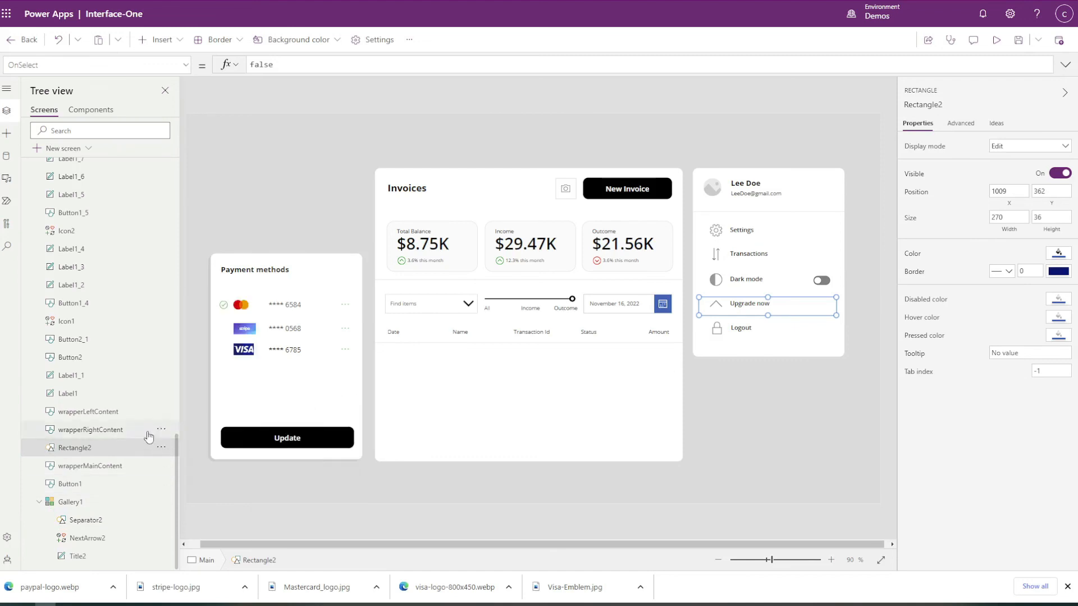
left_click(161, 447)
mouse_move(186, 385)
left_click(279, 408)
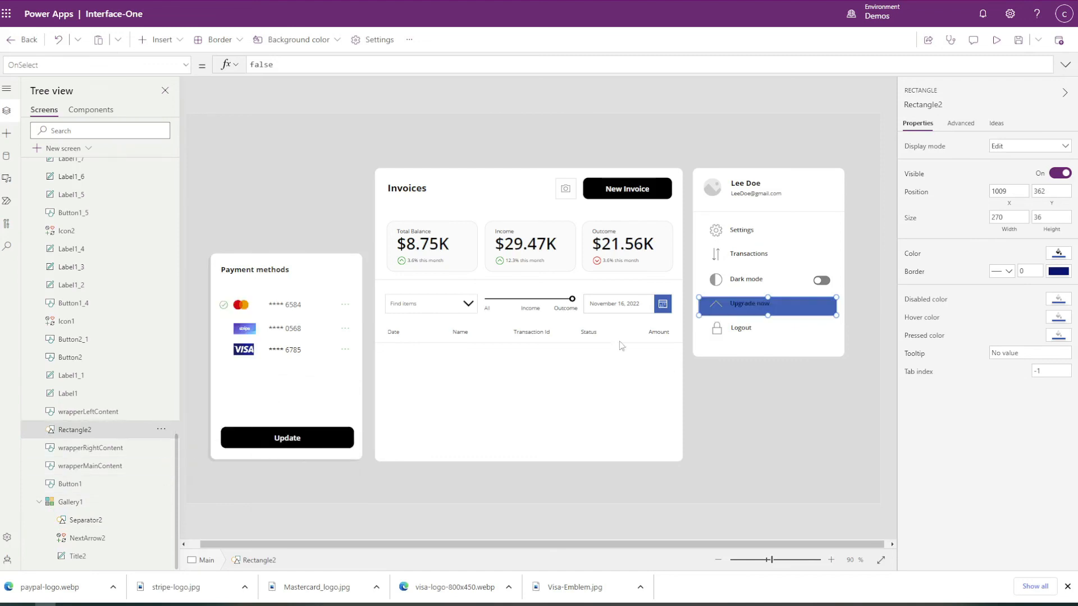
- Fill the Upgrade now row's rectangle with the light grey theme colour EDEDED
left_click(1058, 255)
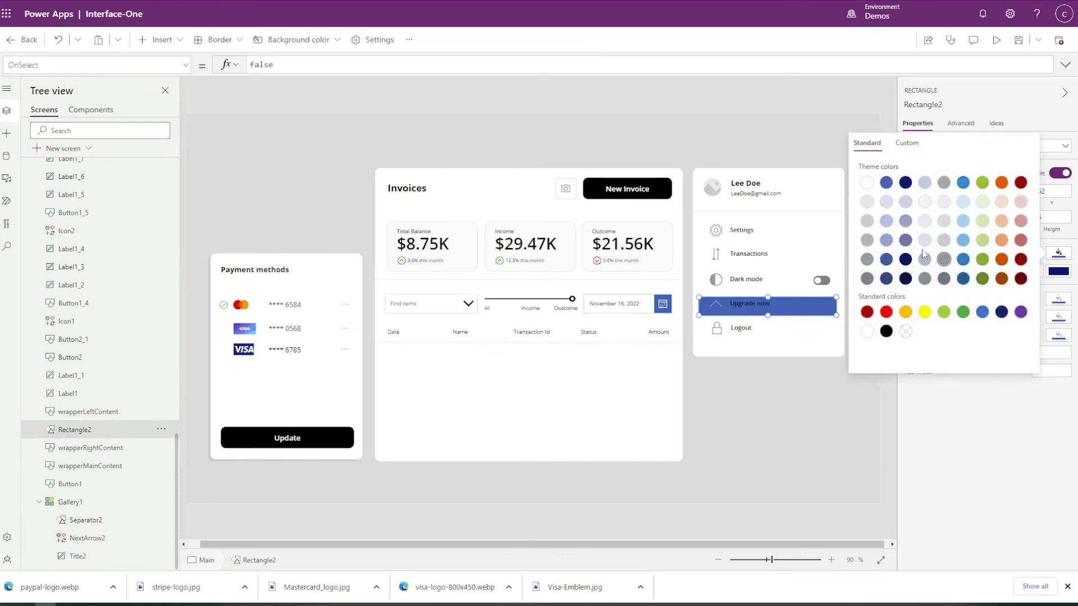
left_click(943, 204)
left_click(915, 408)
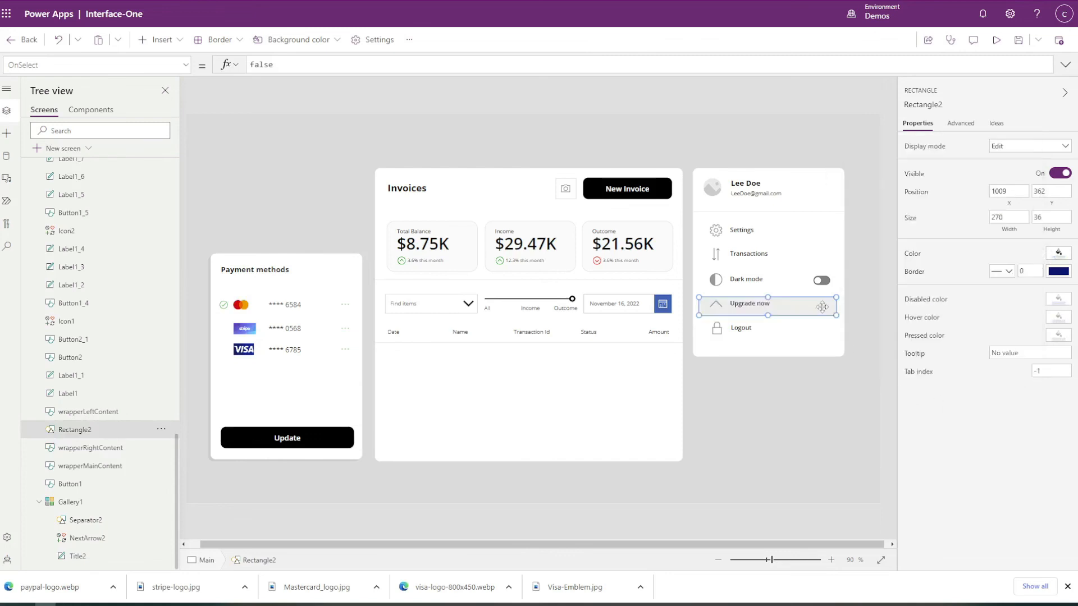
- Move the grey rectangle up to Y 357 so it is vertically centered behind the Upgrade now row
left_click(779, 101)
left_click(811, 312)
key("Up")
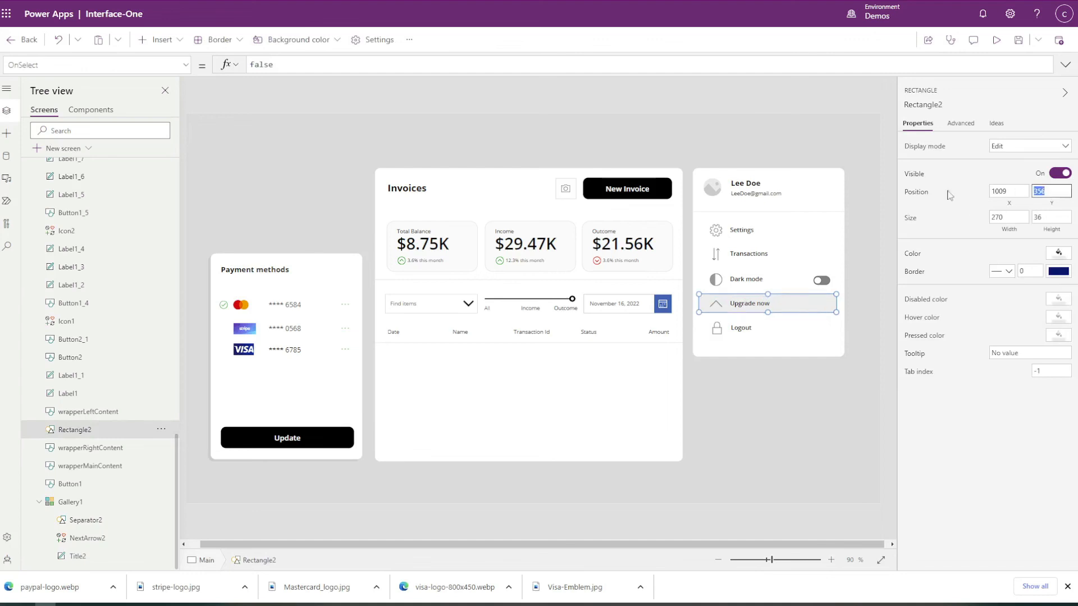
type("357")
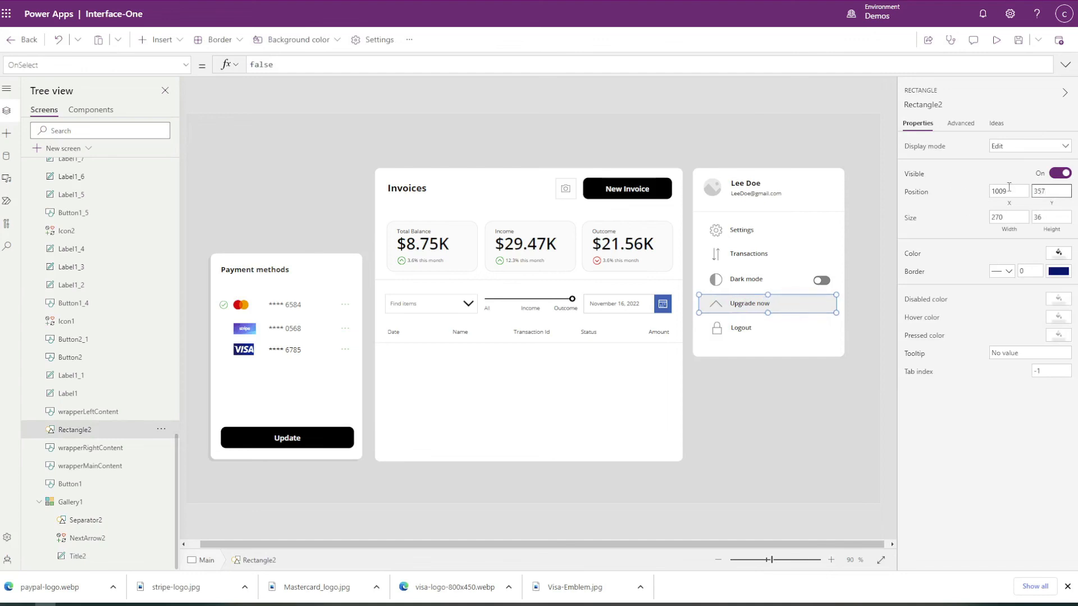
left_click(885, 277)
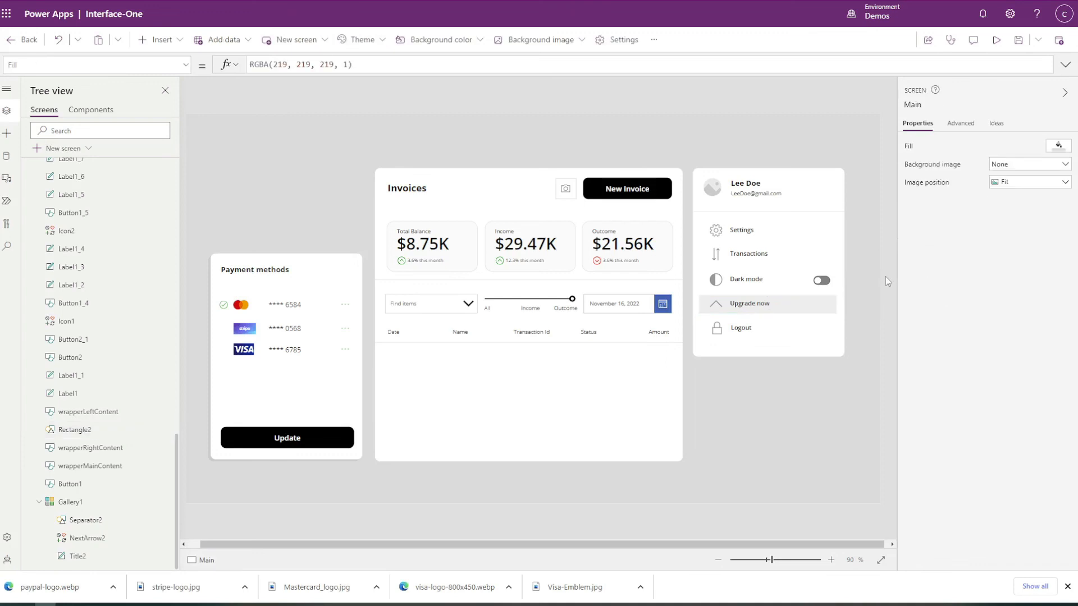
- Lower the opacity of the Upgrade now rectangle's grey fill with a custom colour and save the app
left_click(822, 309)
left_click(1058, 253)
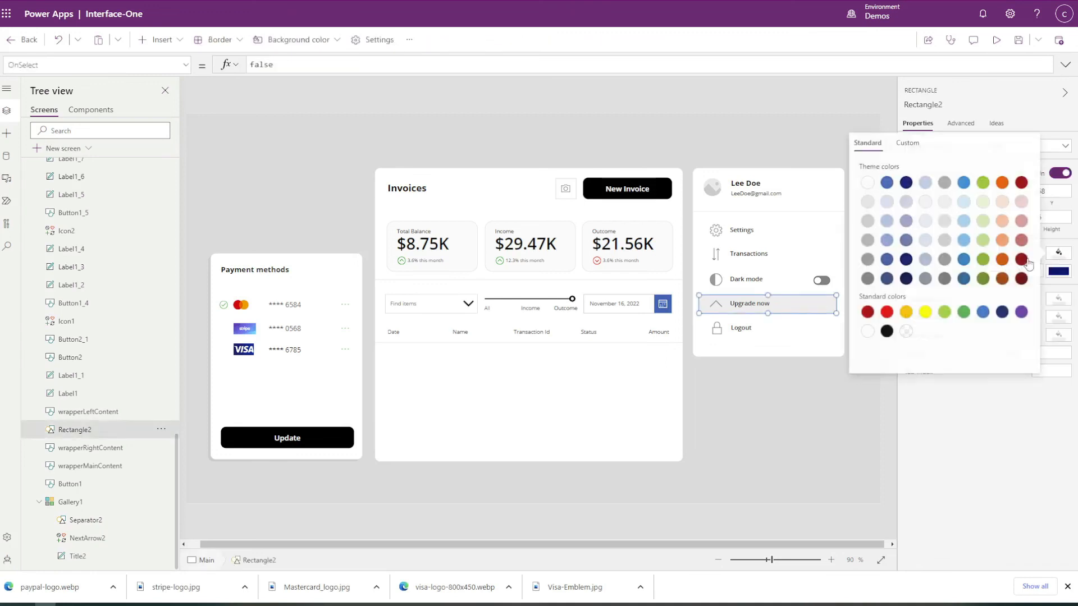
left_click(906, 143)
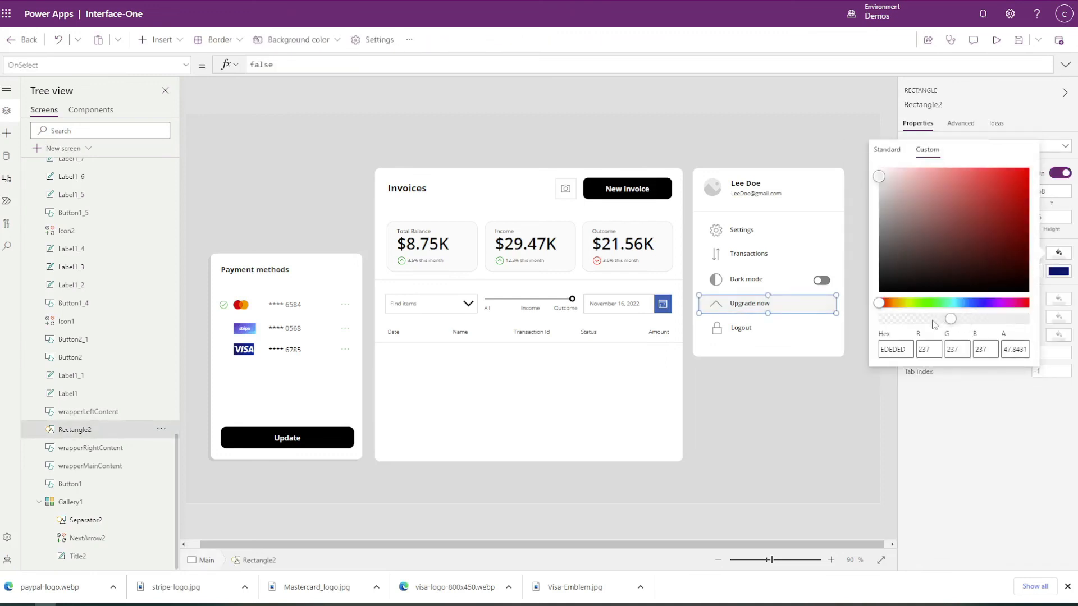
left_click(858, 166)
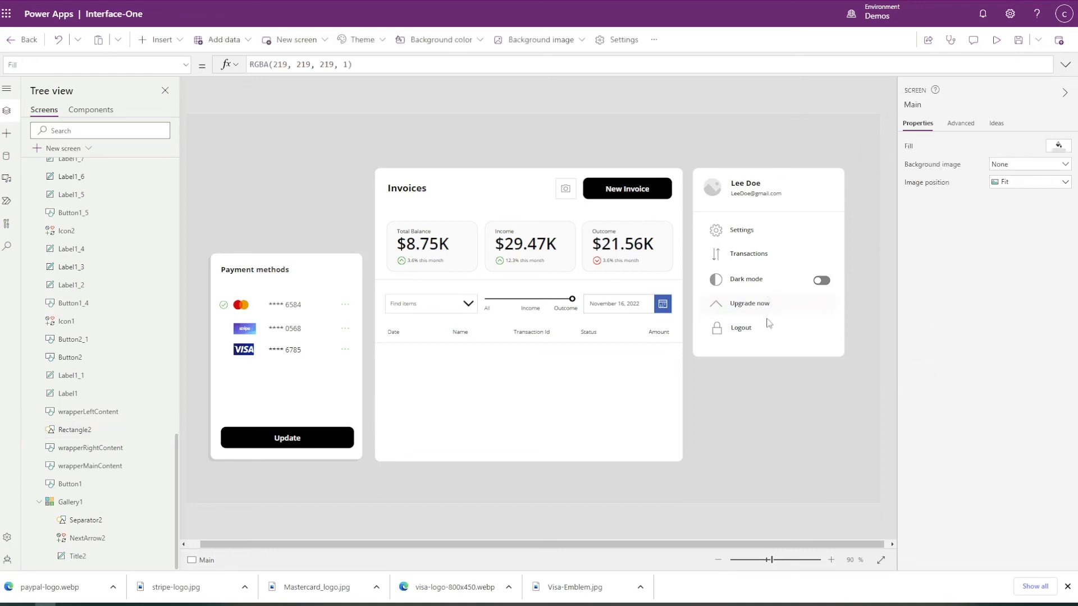
left_click(1018, 39)
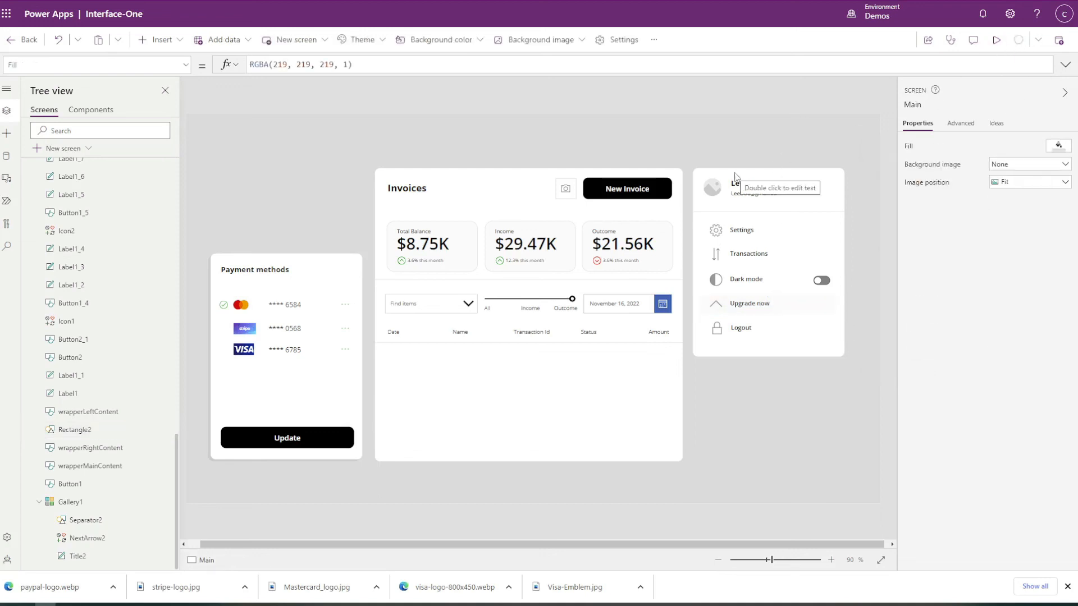
- Change the text colour of the profile card's Settings and Transactions labels to a light grey theme colour
left_click(754, 232)
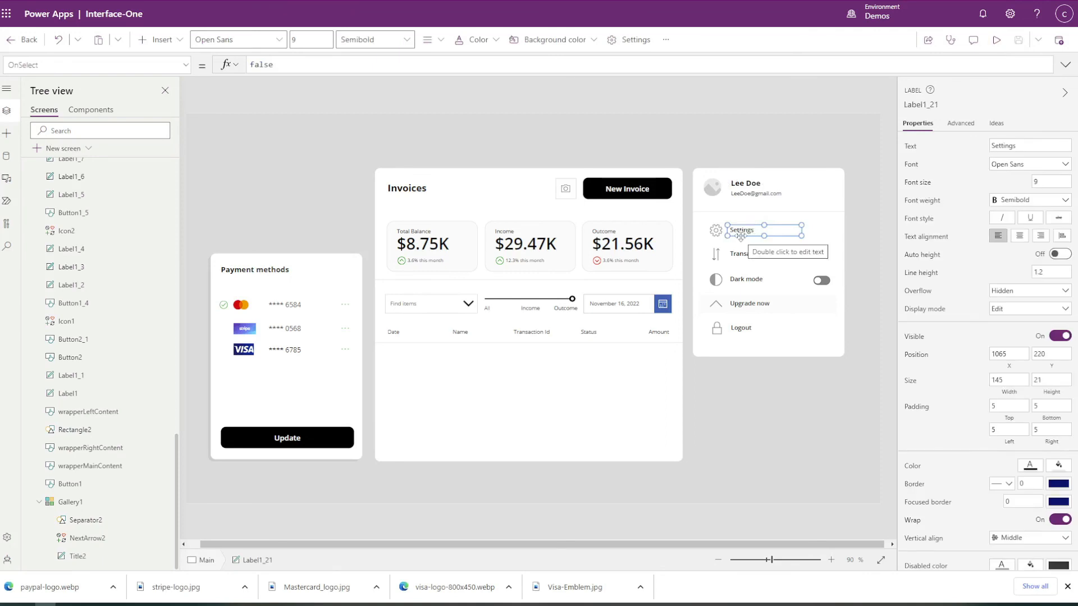
left_click(1030, 468)
left_click(918, 454)
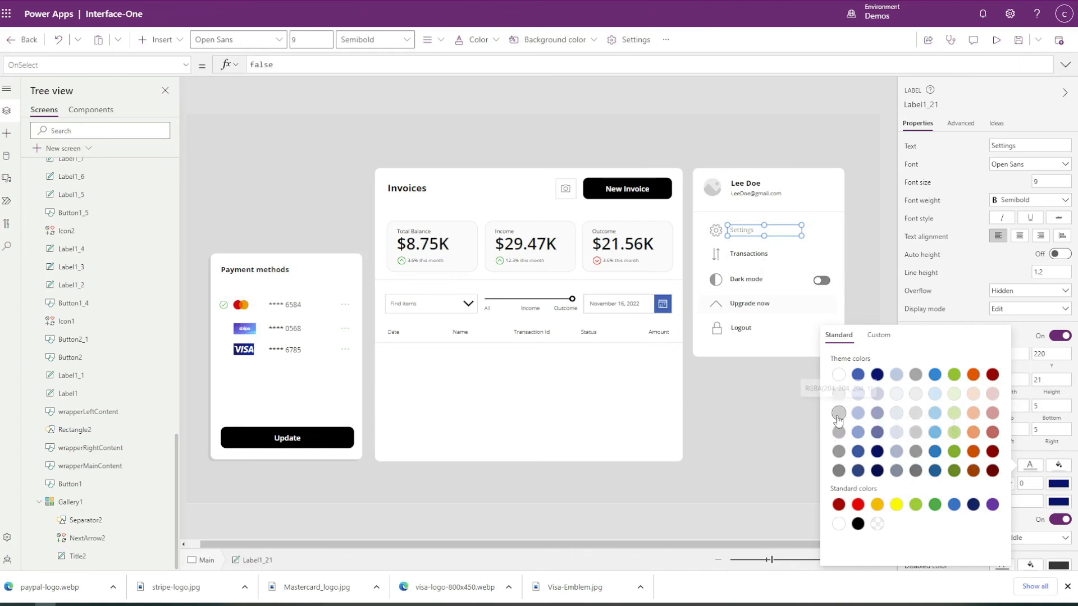
left_click(750, 256)
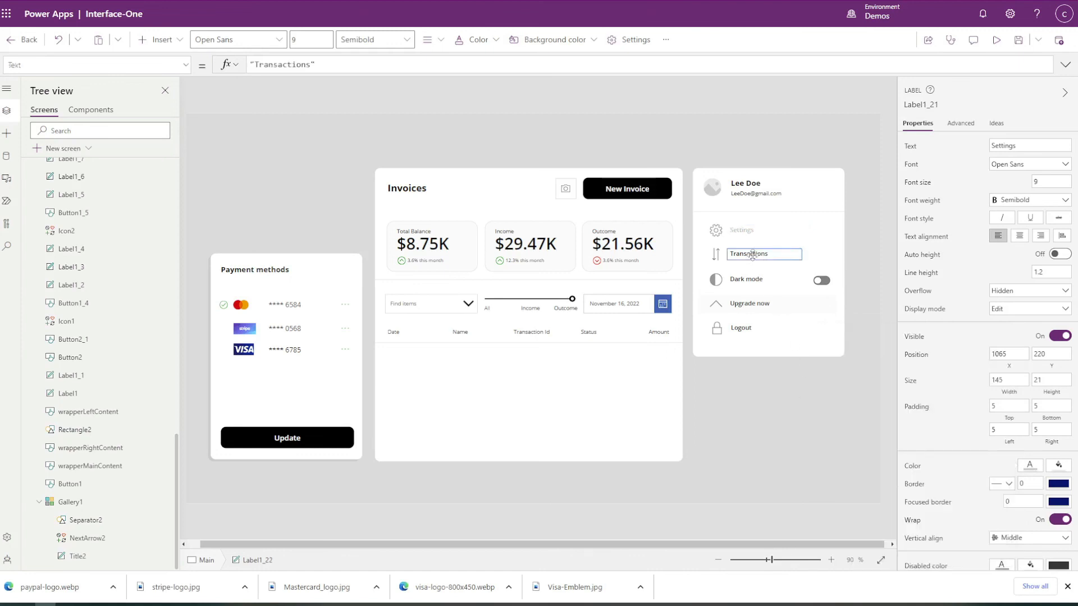
left_click(1035, 470)
left_click(839, 413)
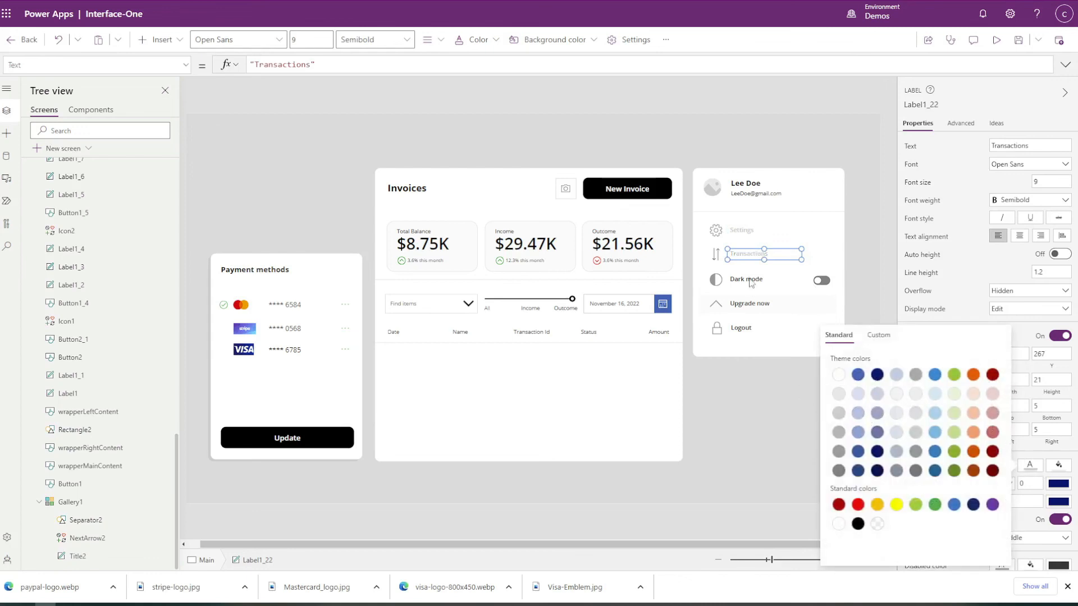
- Give the Dark mode and Logout labels the same light grey text colour and check the dashboard in preview
left_click(750, 279)
left_click(1033, 470)
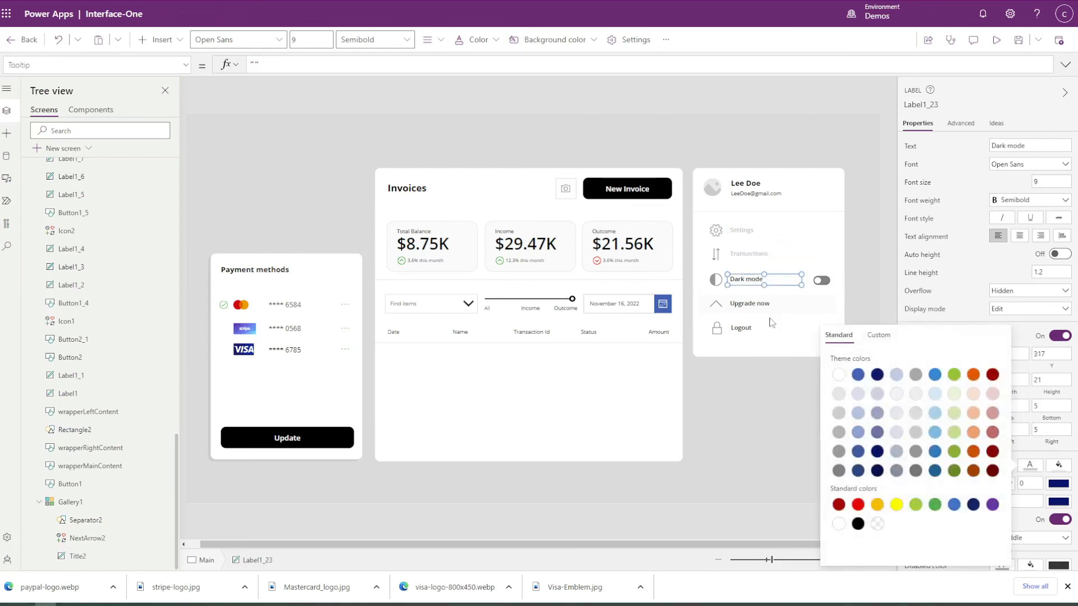
left_click(745, 330)
left_click(1033, 470)
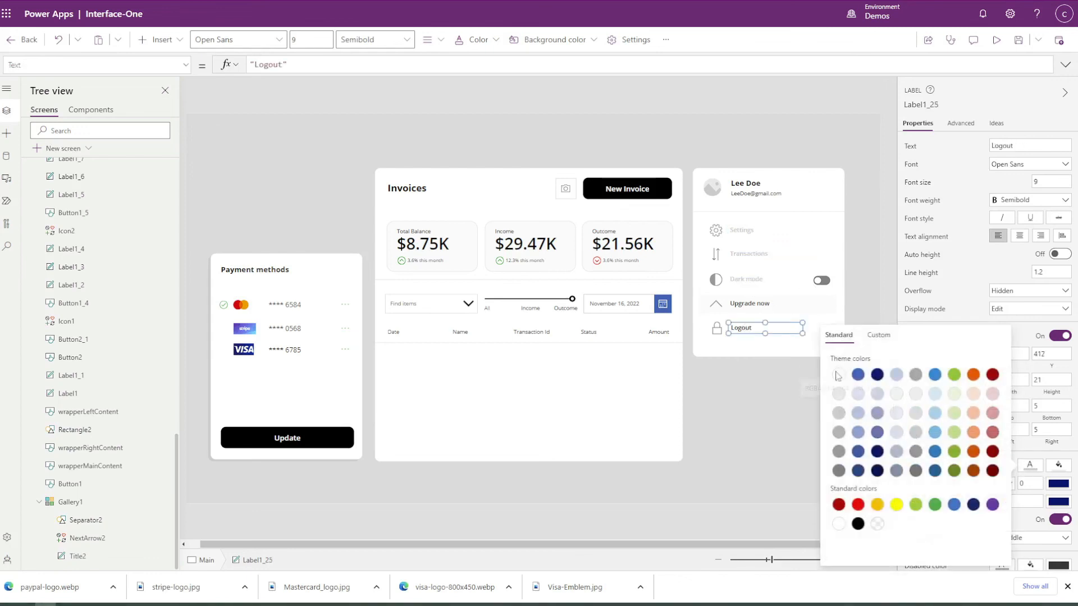
left_click(867, 169)
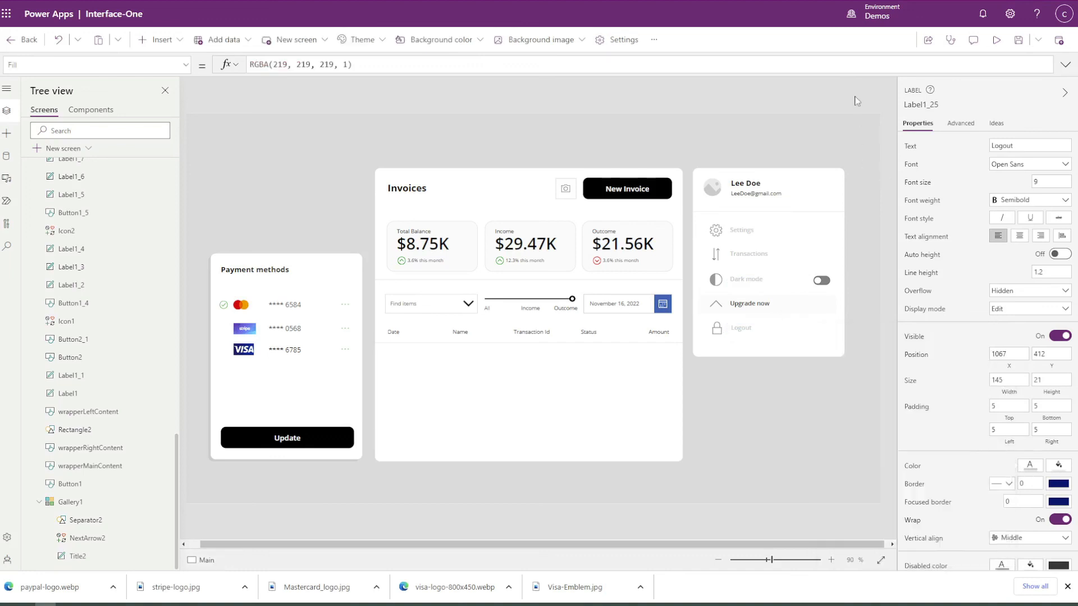
left_click(996, 40)
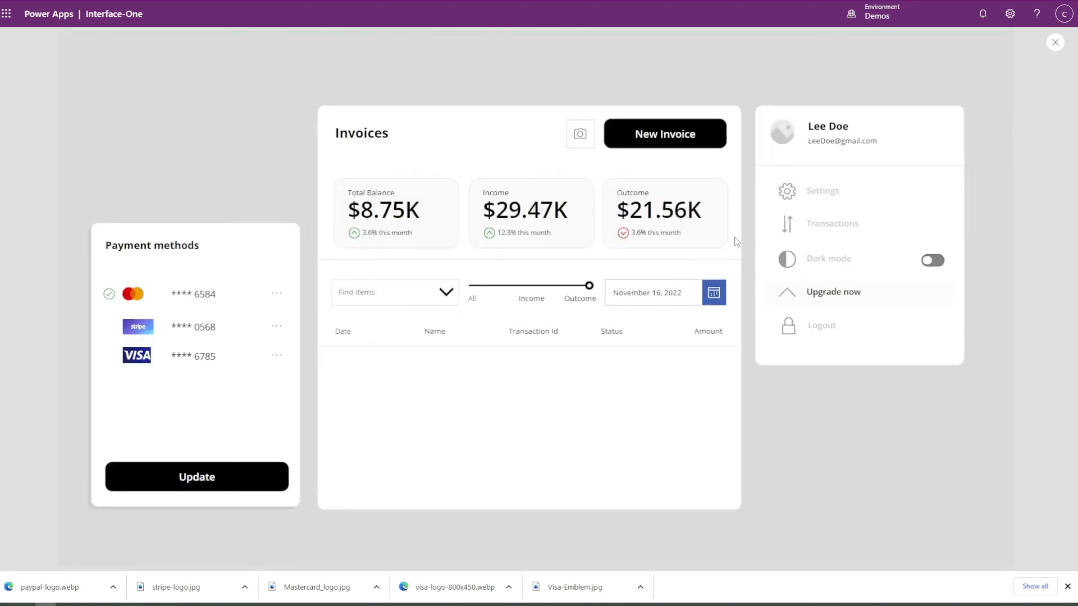
left_click(1055, 43)
left_click(180, 46)
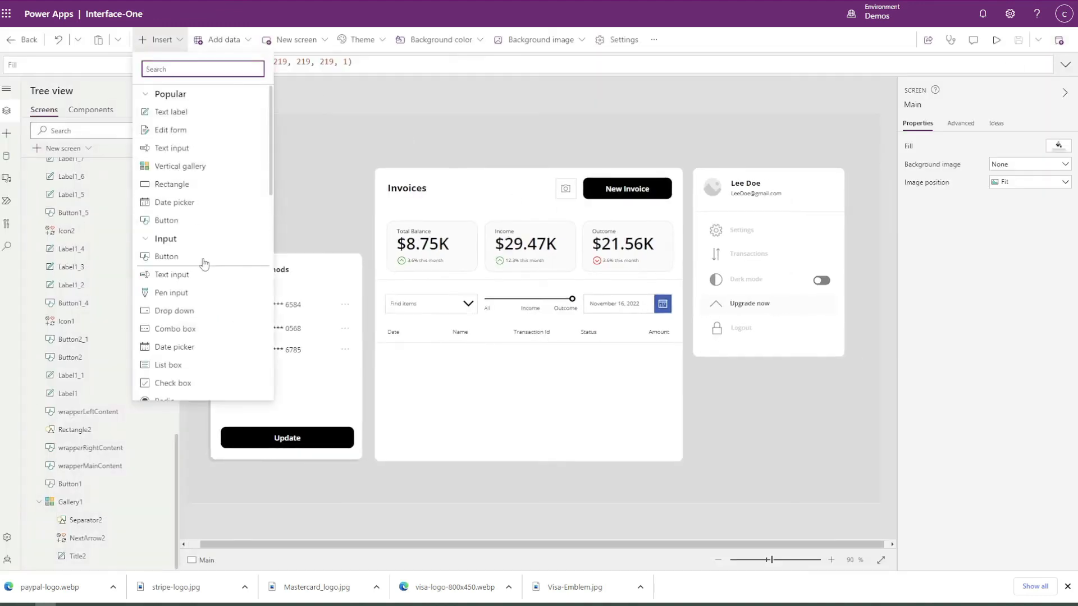
scroll(186, 337, "down", 5)
scroll(183, 319, "down", 5)
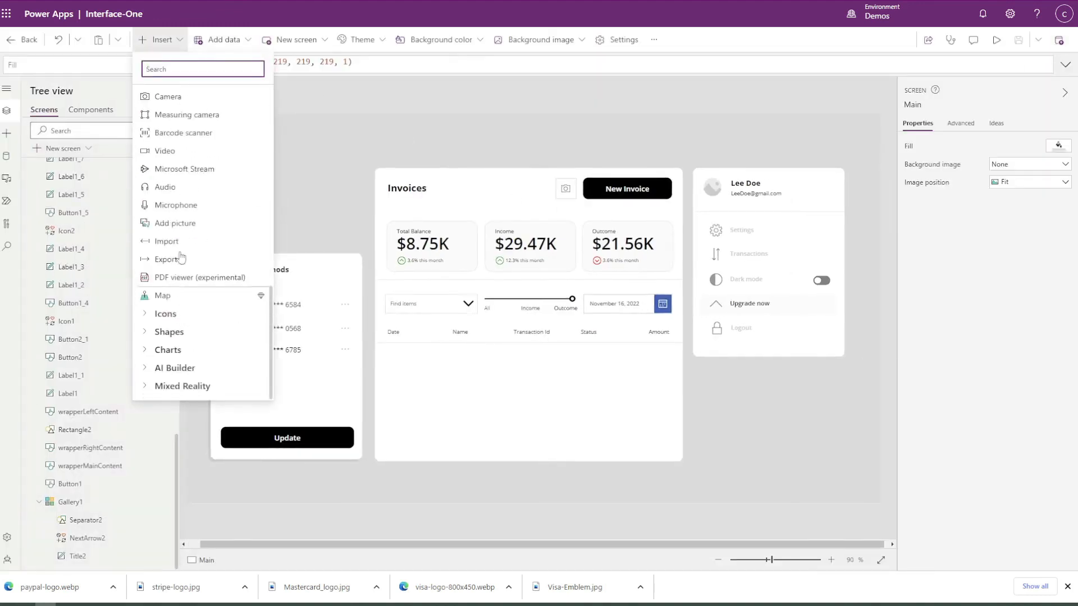
left_click(169, 182)
key("Delete")
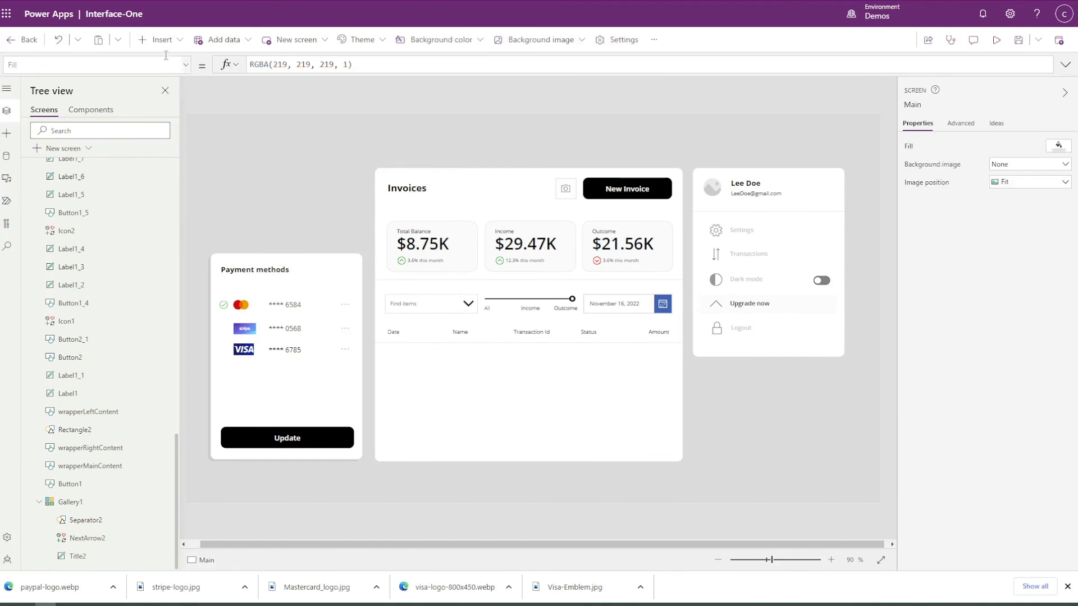
left_click(162, 39)
scroll(190, 318, "down", 10)
left_click(174, 168)
key("Delete")
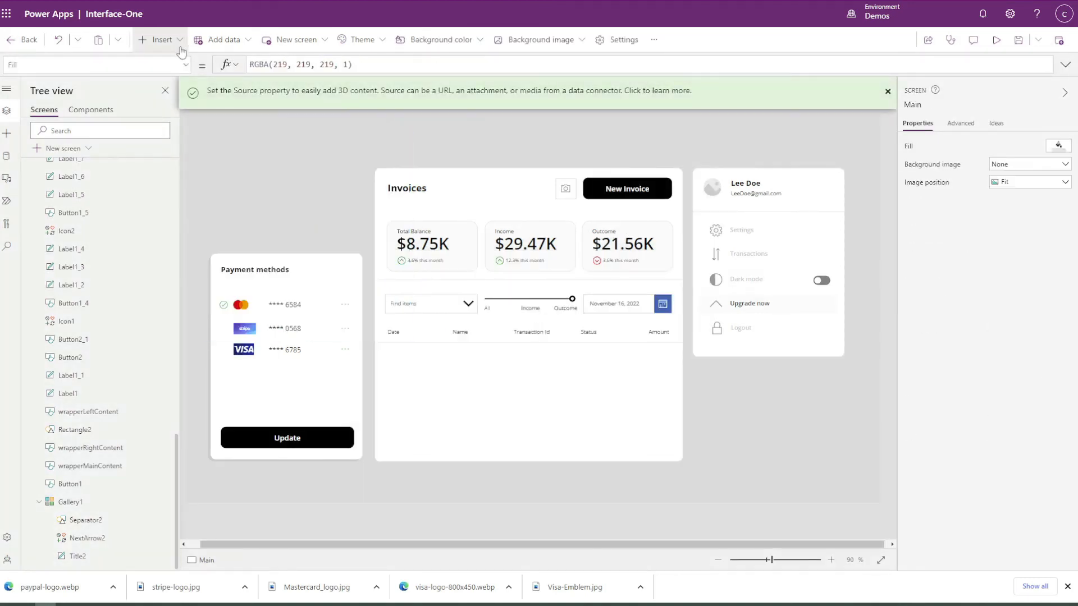
left_click(163, 39)
scroll(196, 270, "down", 10)
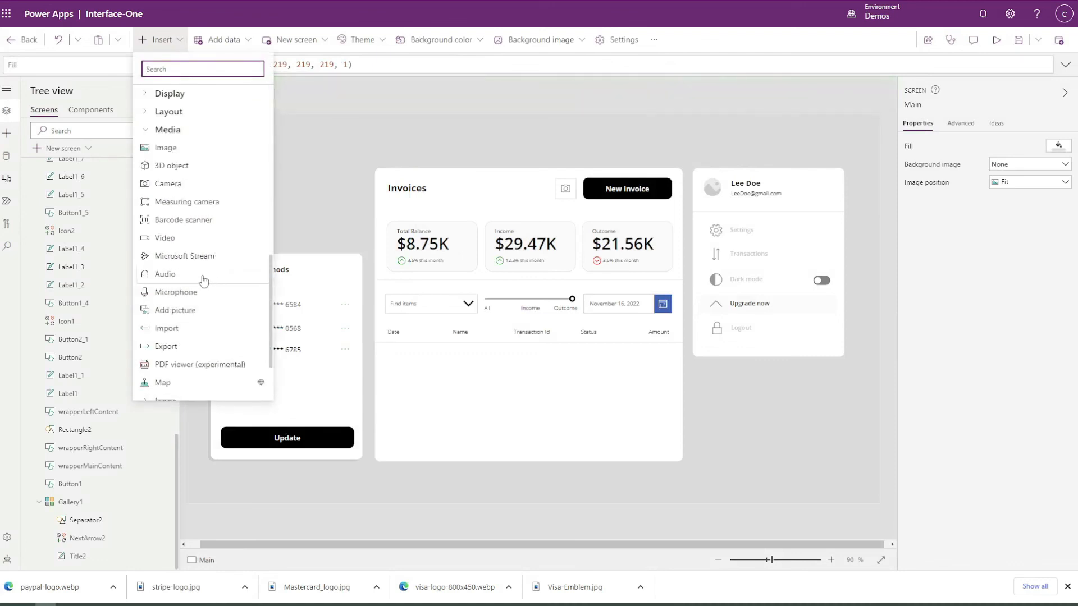
left_click(147, 130)
left_click(151, 315)
scroll(168, 292, "down", 3)
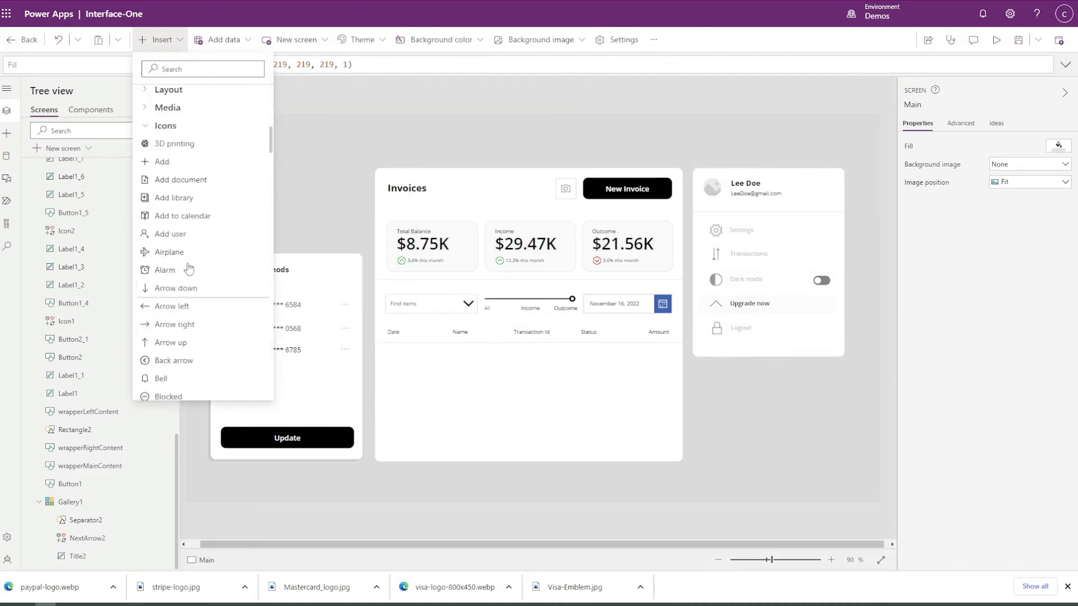
left_click(439, 114)
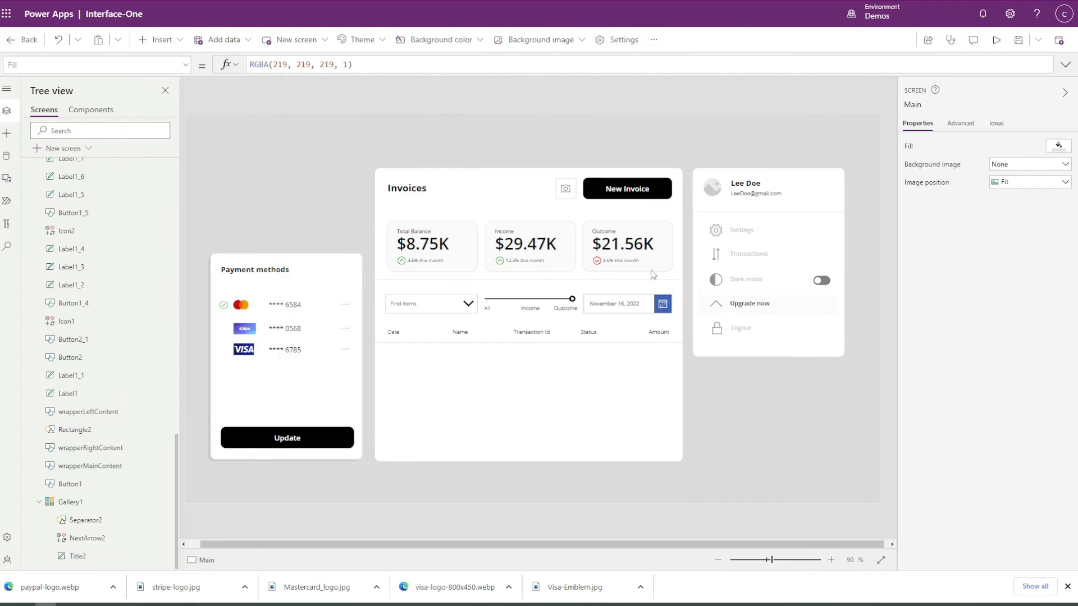
left_click(597, 262)
key("ctrl+c")
key("ctrl+v")
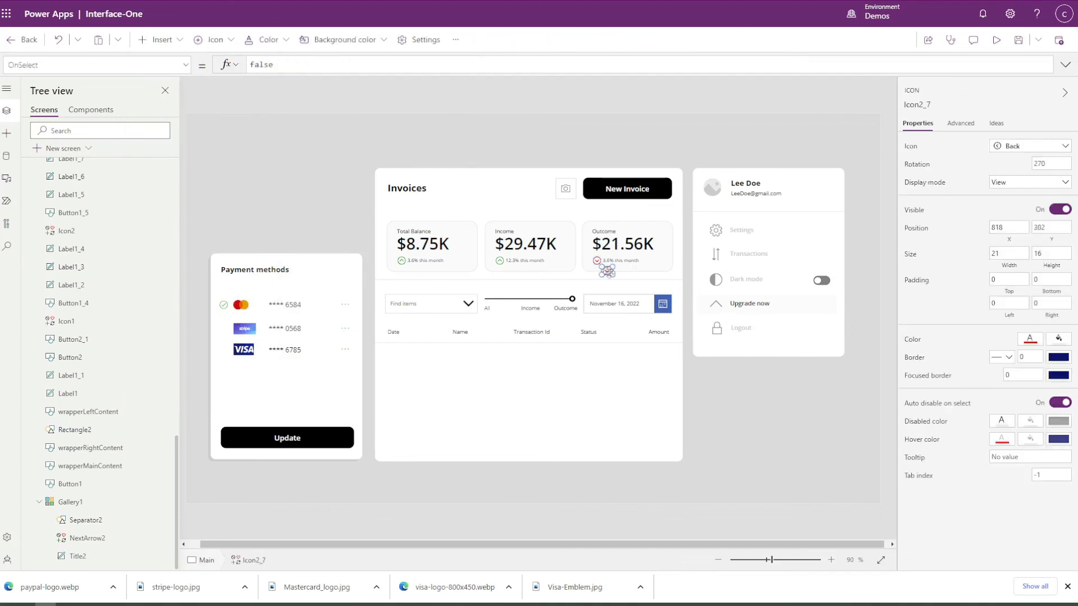
key("Delete")
left_click(681, 114)
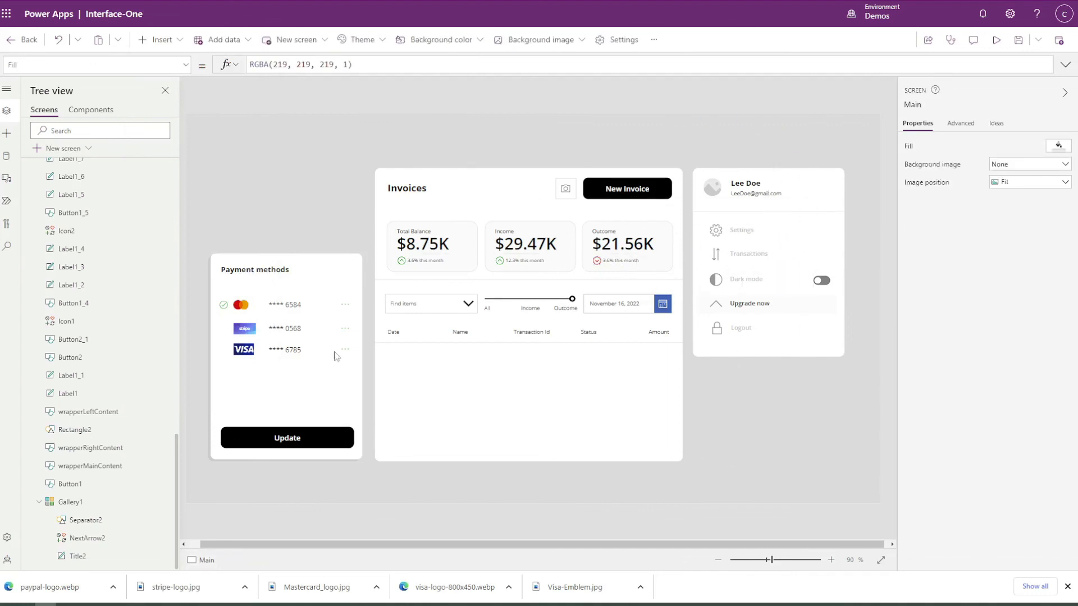
- Duplicate the Mastercard row's More icon and place the copy at about X 1250 at the far end of the Settings row
left_click(347, 306)
key("ctrl+c")
key("ctrl+v")
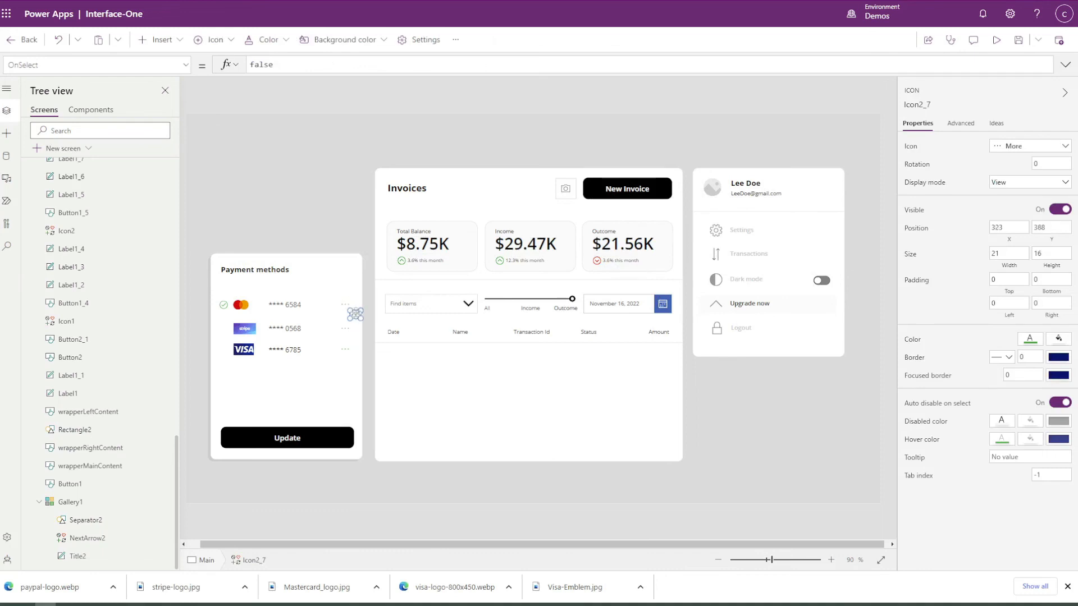
left_click_drag(355, 314, 826, 232)
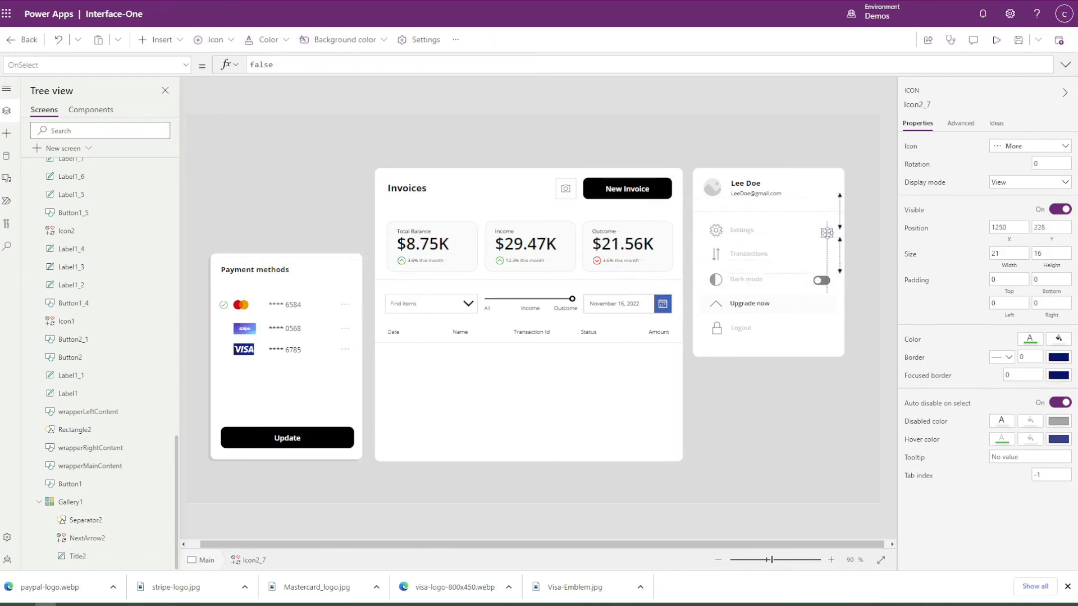
- Change the copied icon on the Settings row to the Right navigation icon
left_click(1033, 147)
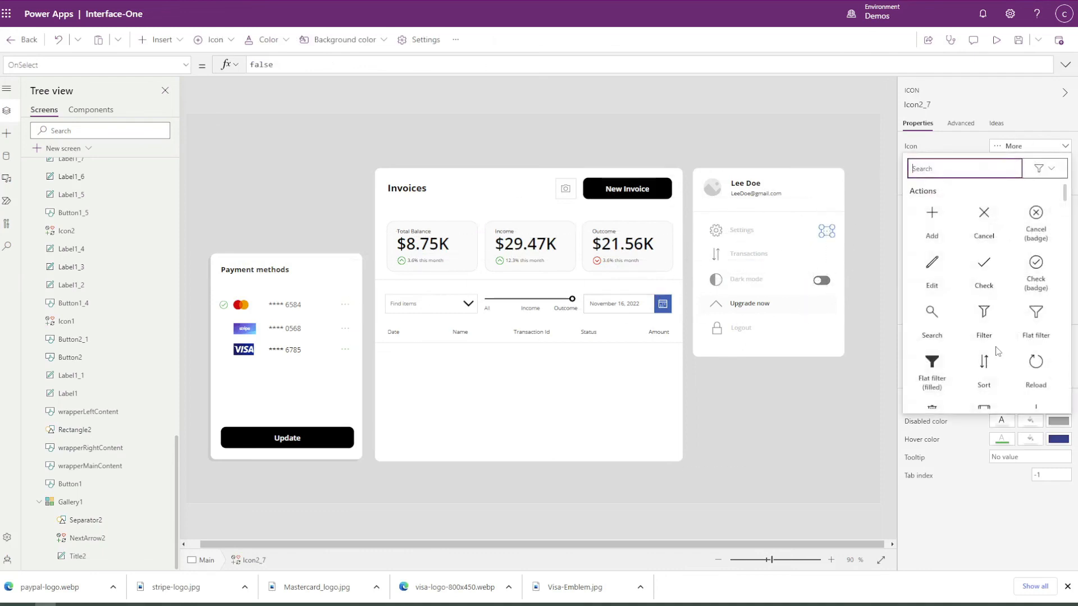
scroll(997, 351, "down", 8)
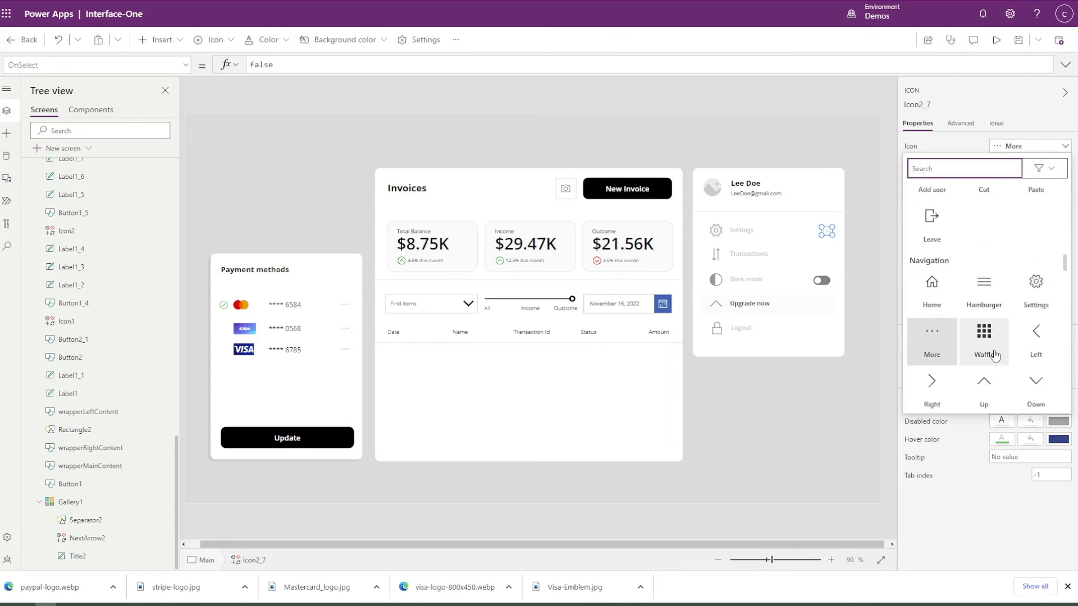
scroll(993, 354, "down", 2)
left_click(930, 287)
left_click(847, 102)
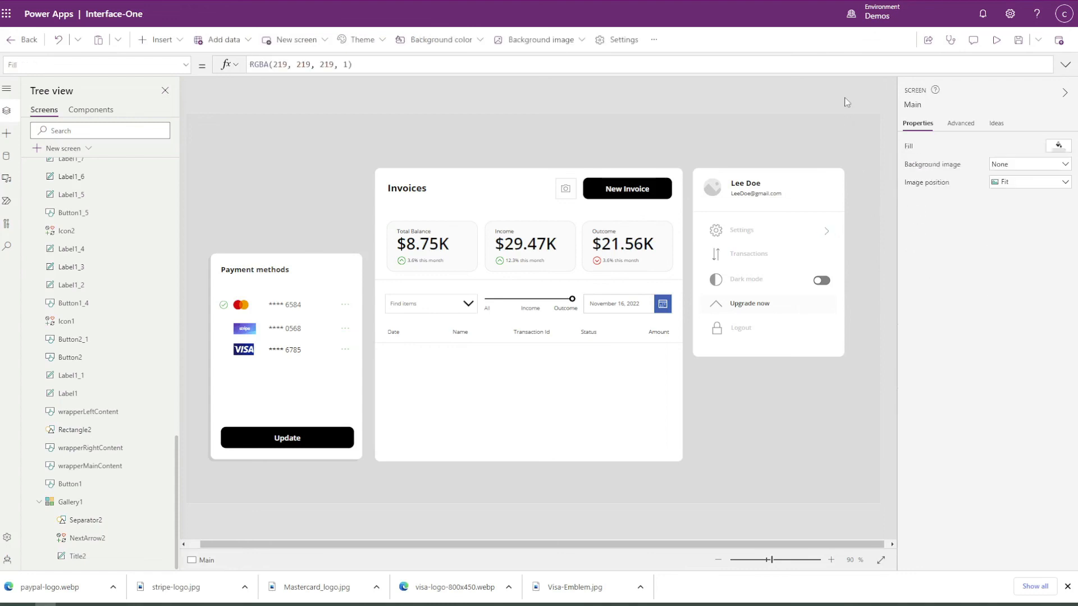
- Duplicate the Settings row's Right icon and align the copy below it on the Transactions row
left_click(824, 233)
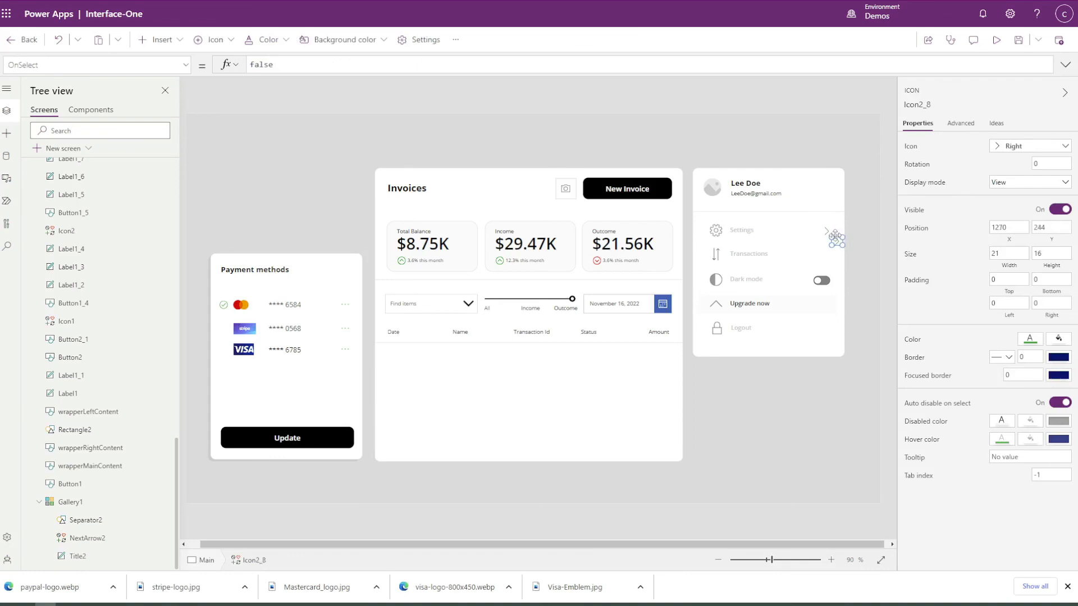
left_click_drag(841, 241, 831, 253)
left_click(870, 233)
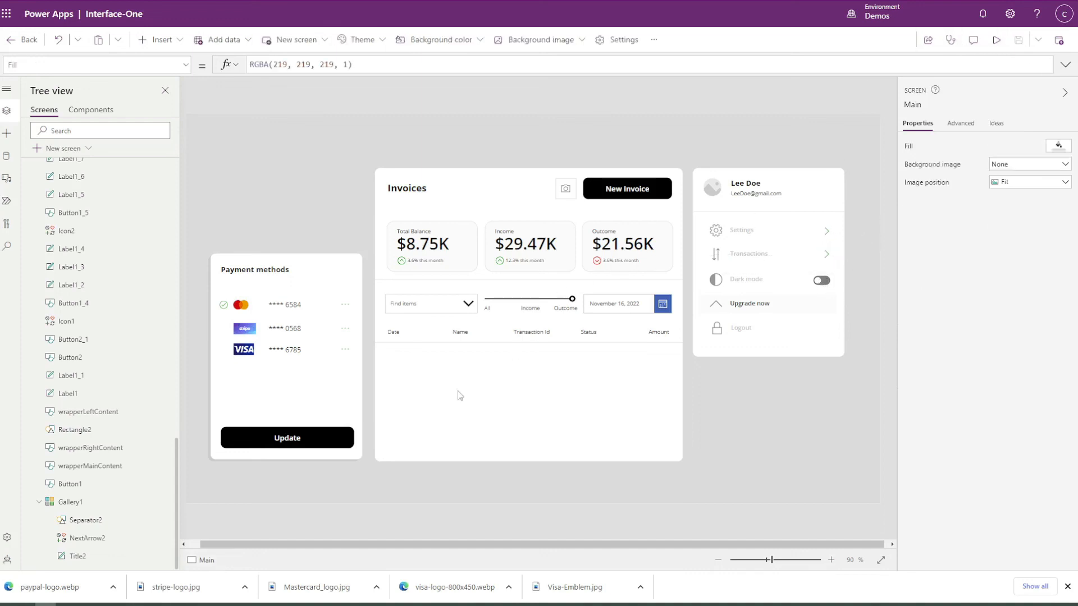
- Preview the finished dashboard with its payment methods, Invoices section and profile card
scroll(443, 375, "down", 4)
scroll(416, 348, "up", 2)
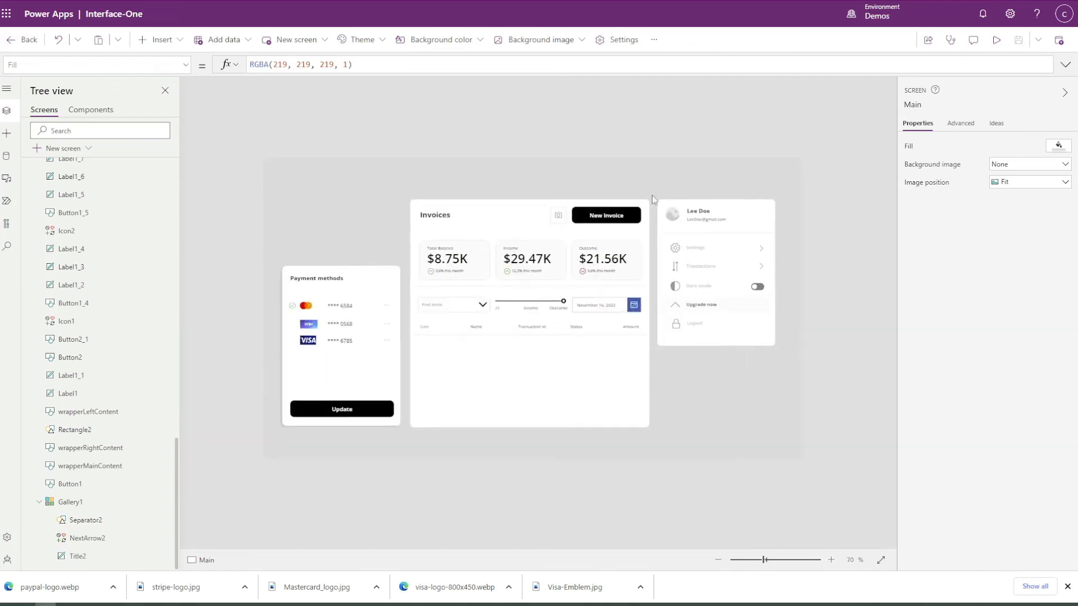
left_click(996, 41)
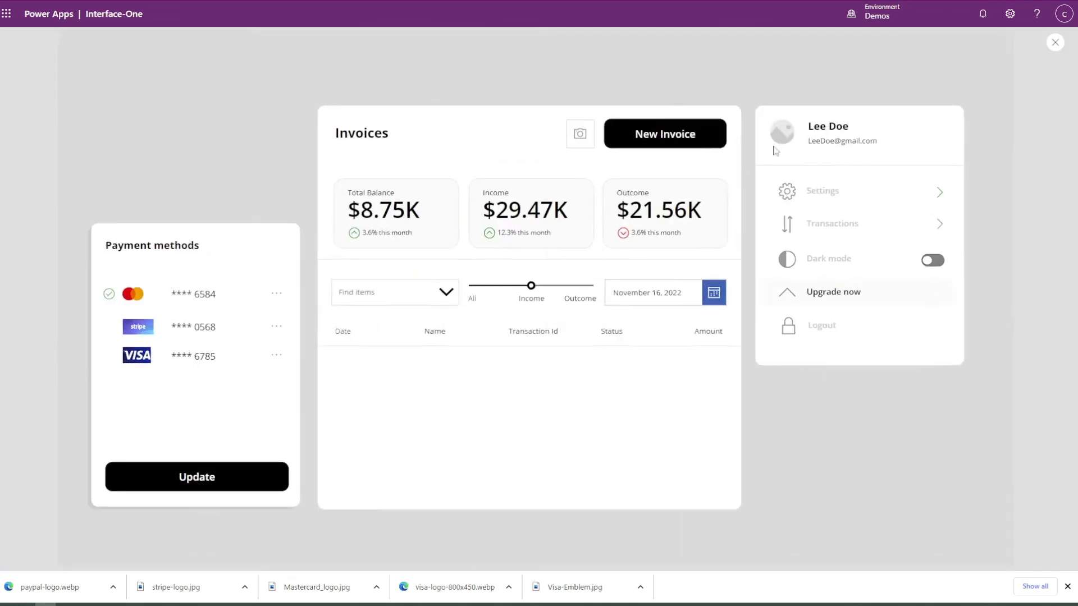